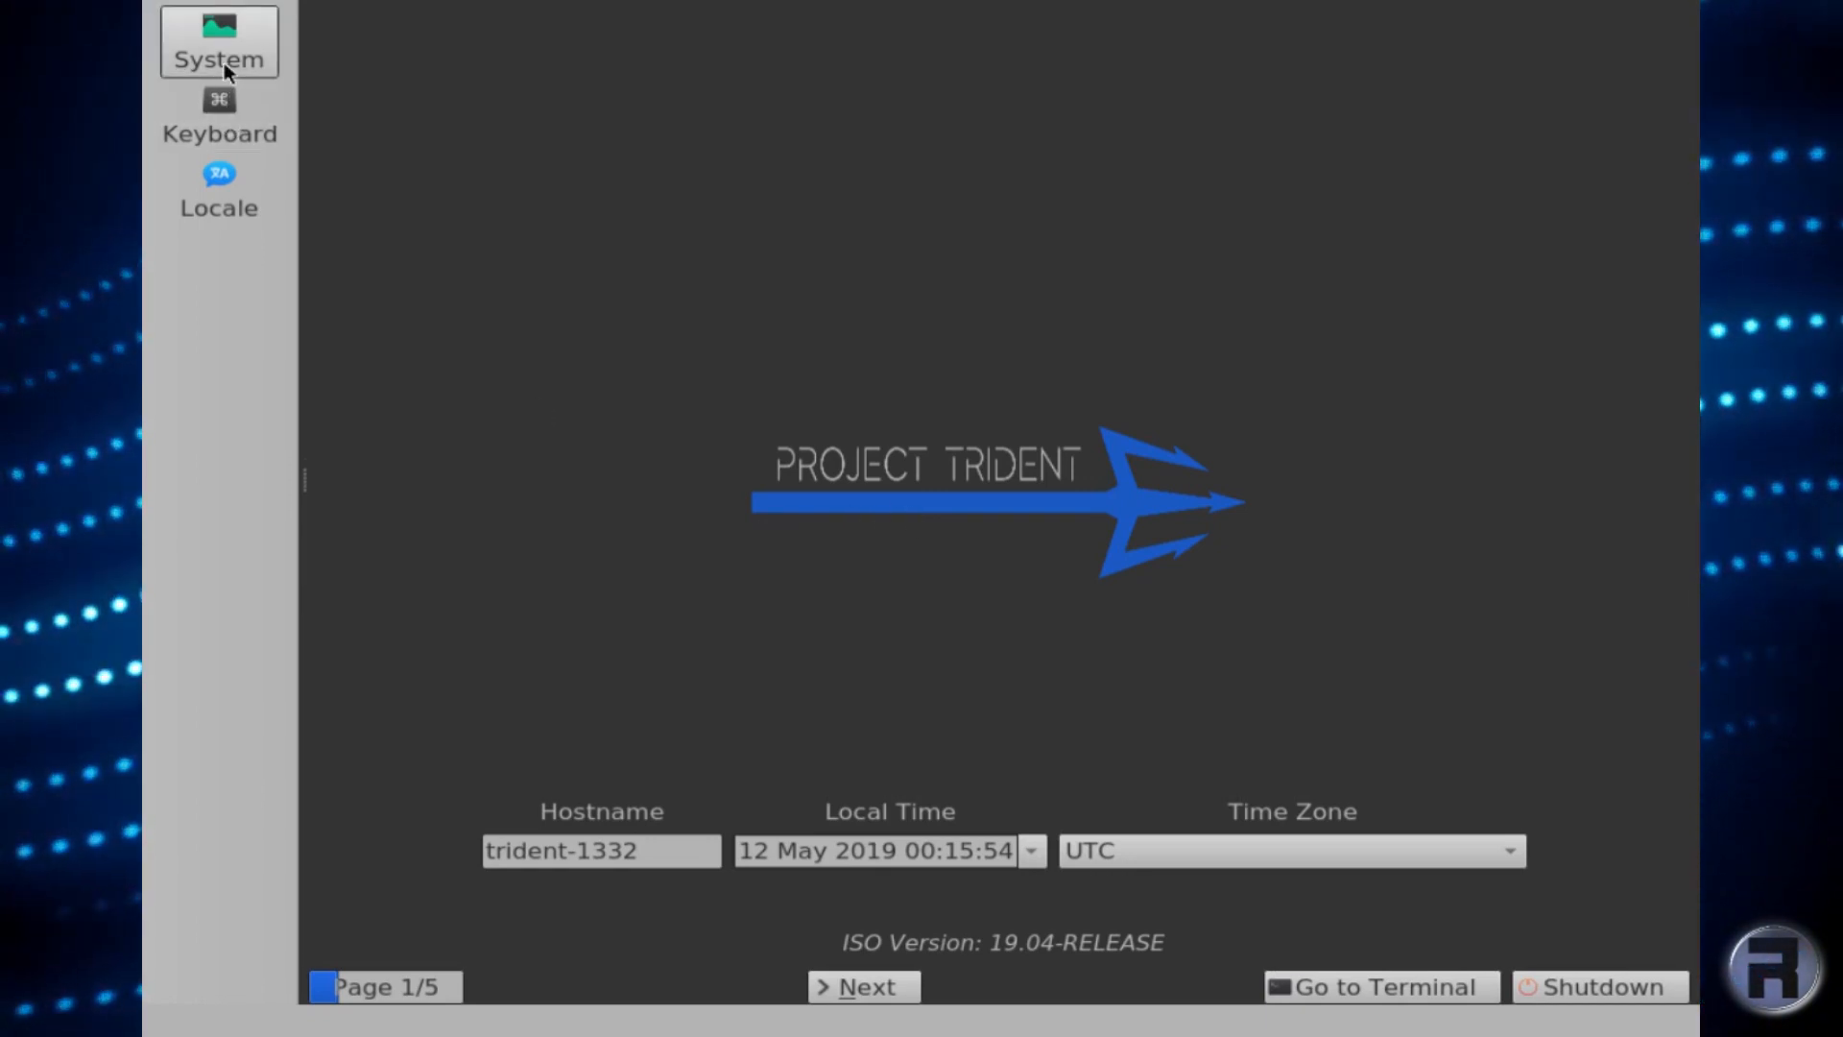
Set the keyboard layout to English (UK) and the locale to (en_GB) British English.
click(223, 100)
click(474, 193)
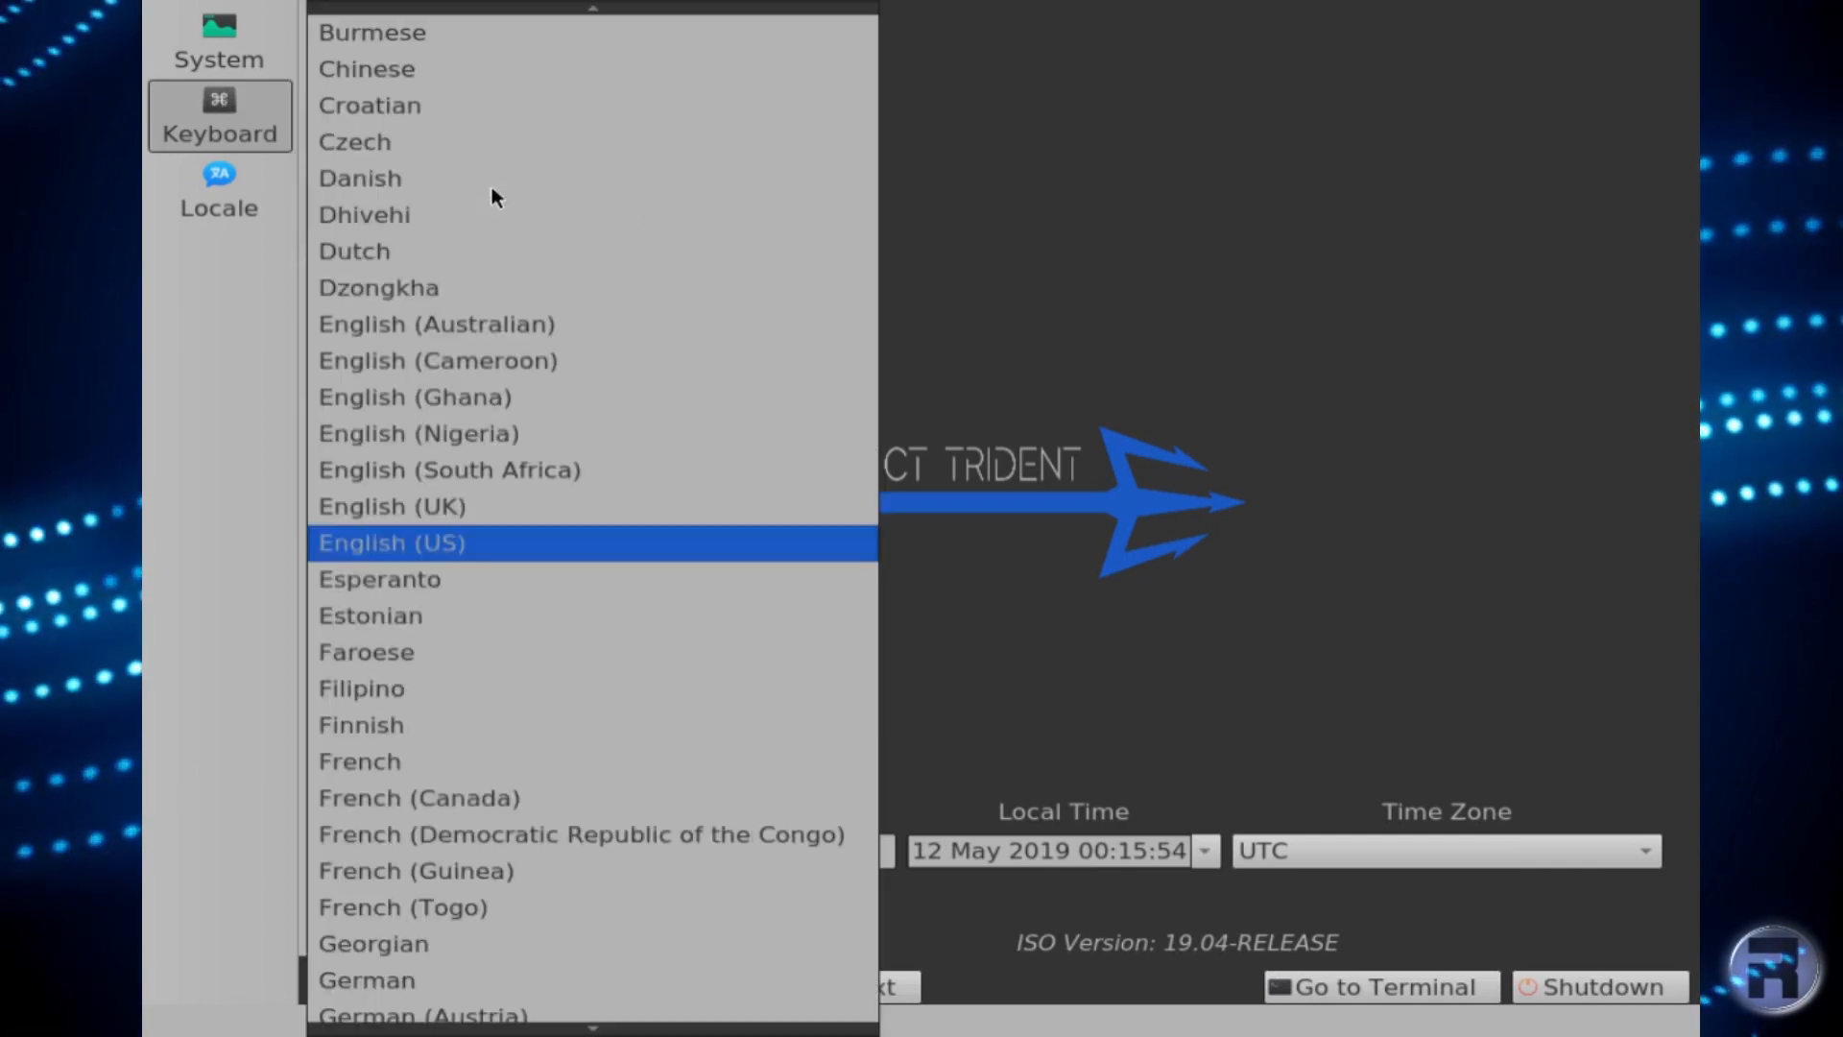
click(368, 500)
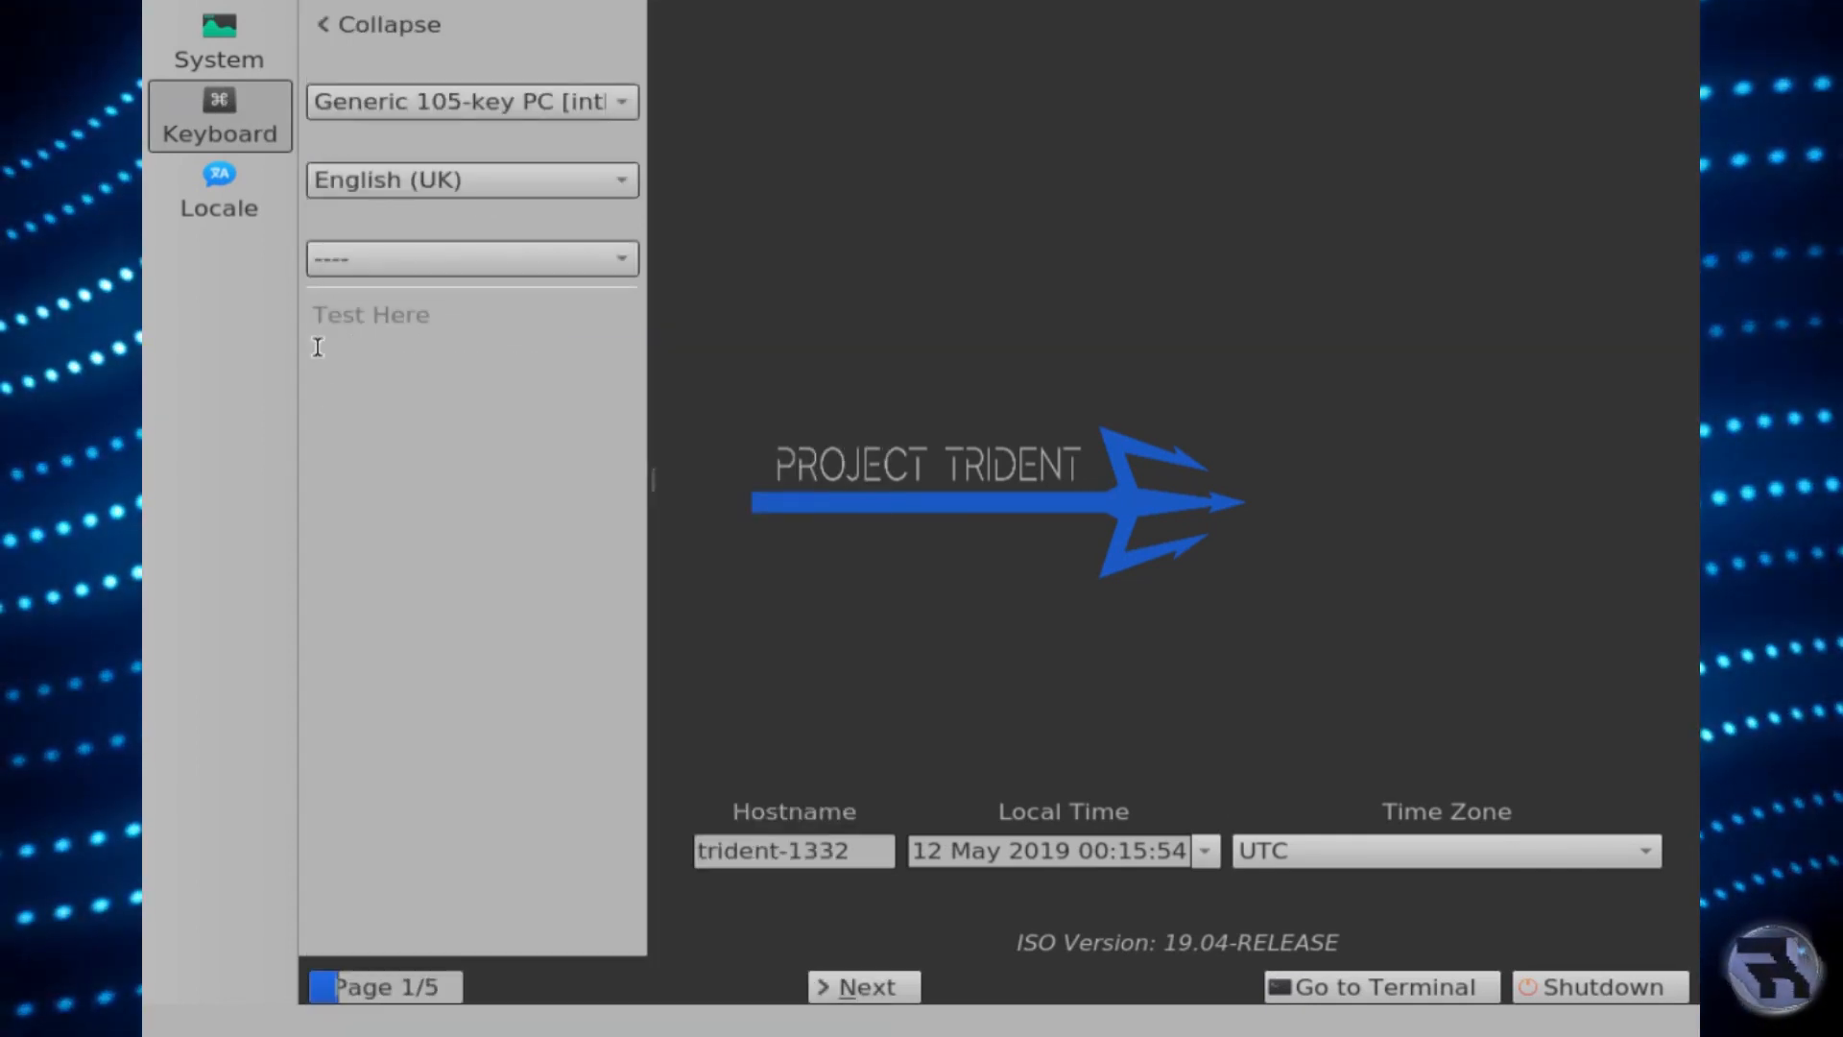
click(233, 187)
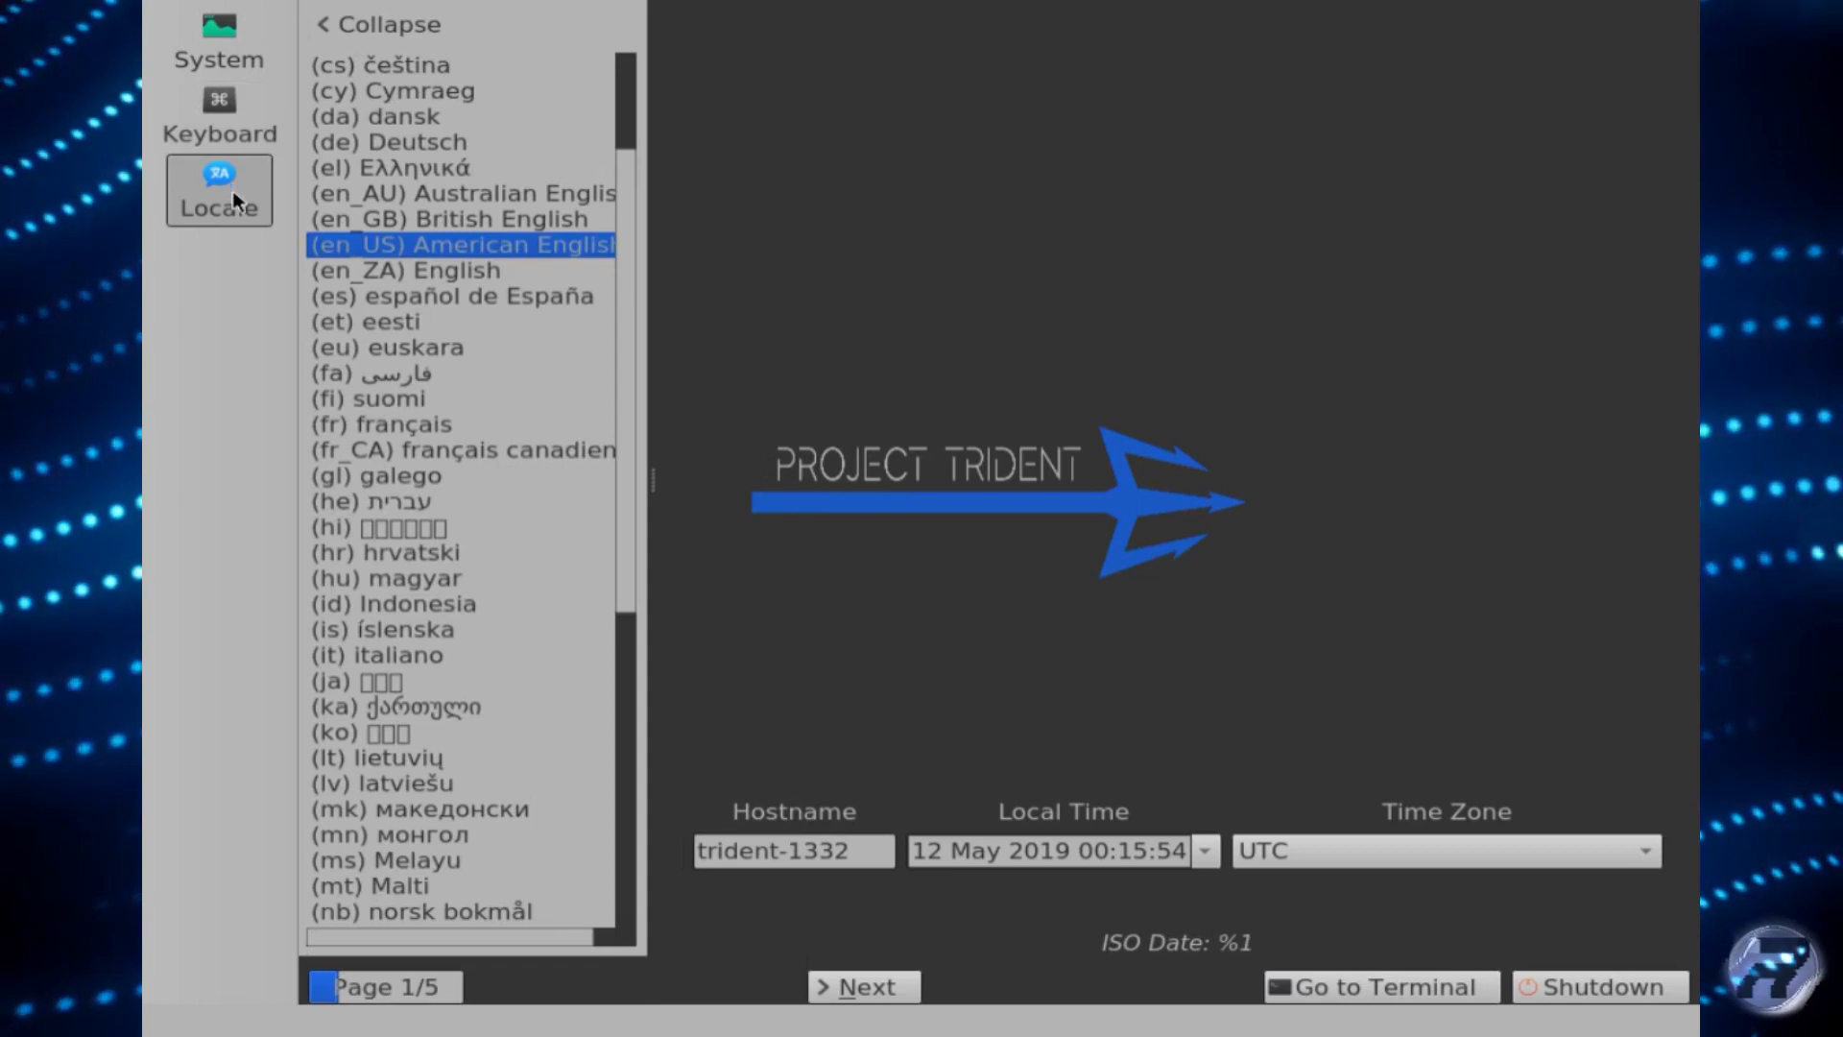
click(450, 217)
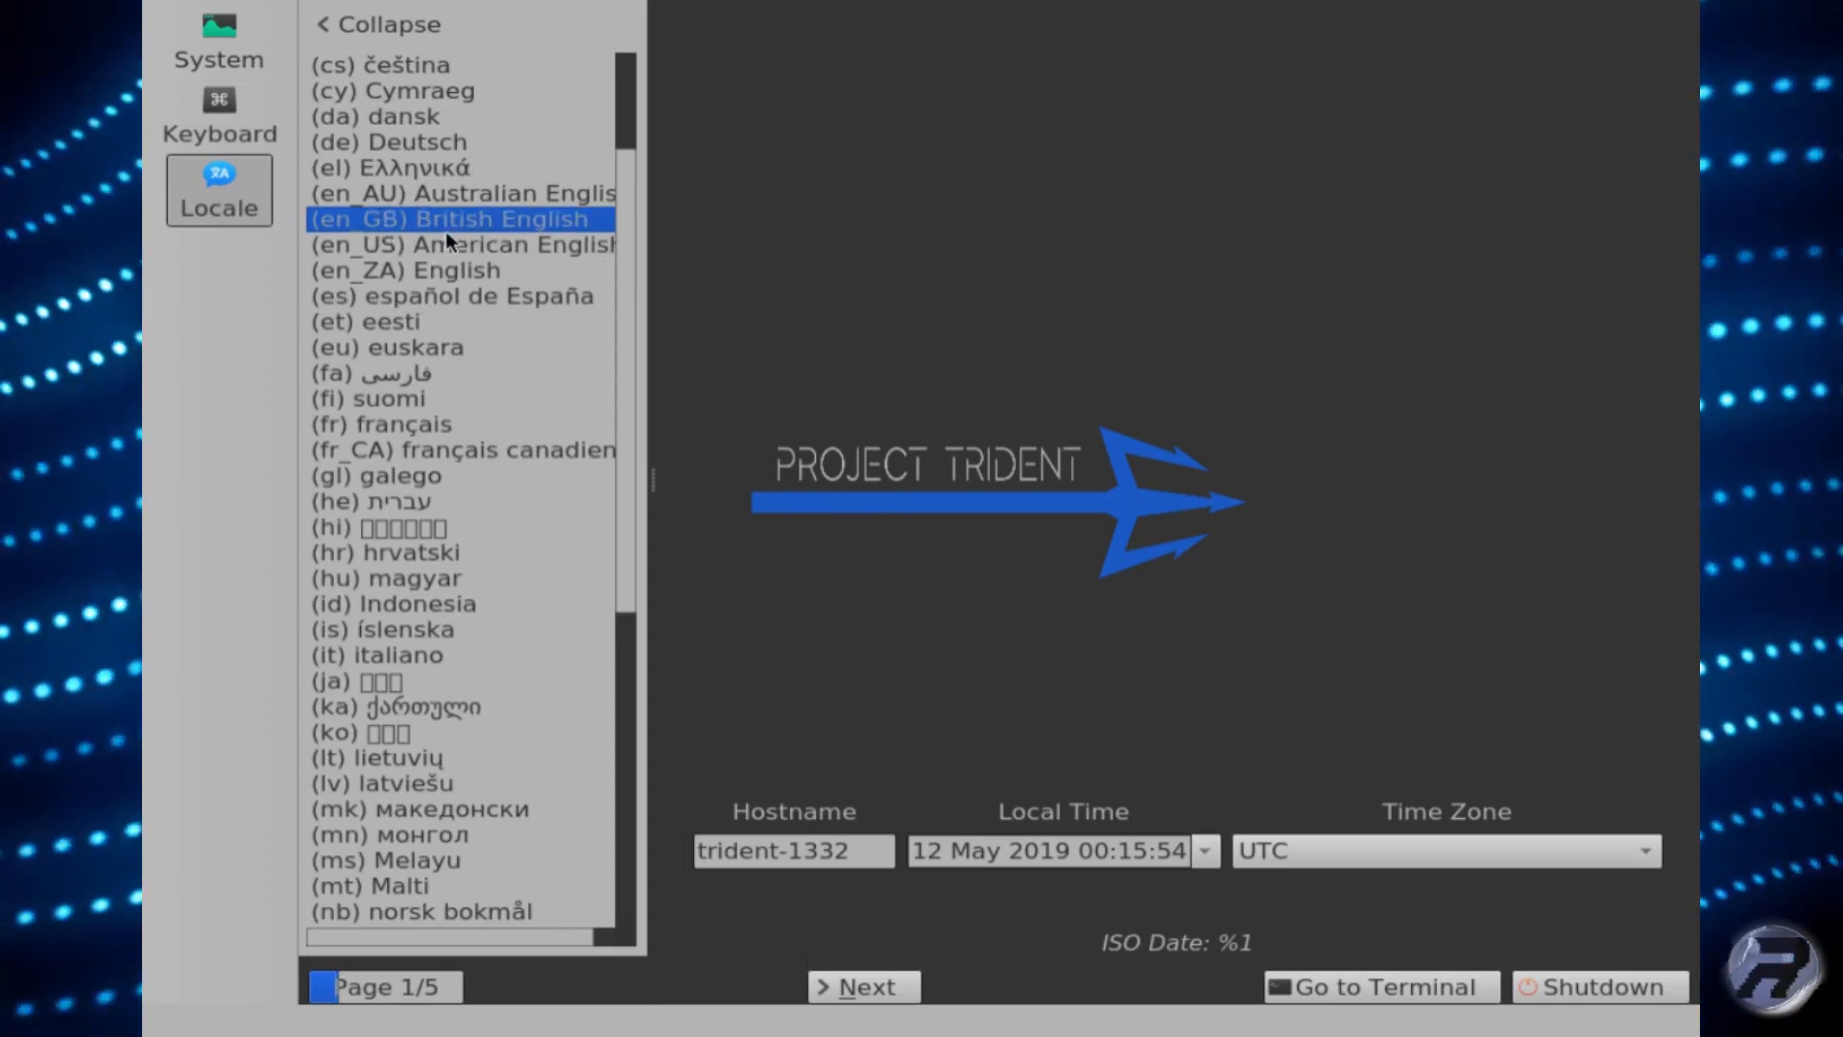
click(384, 28)
Set the time zone to Europe/London and continue to the installation location page.
click(1065, 852)
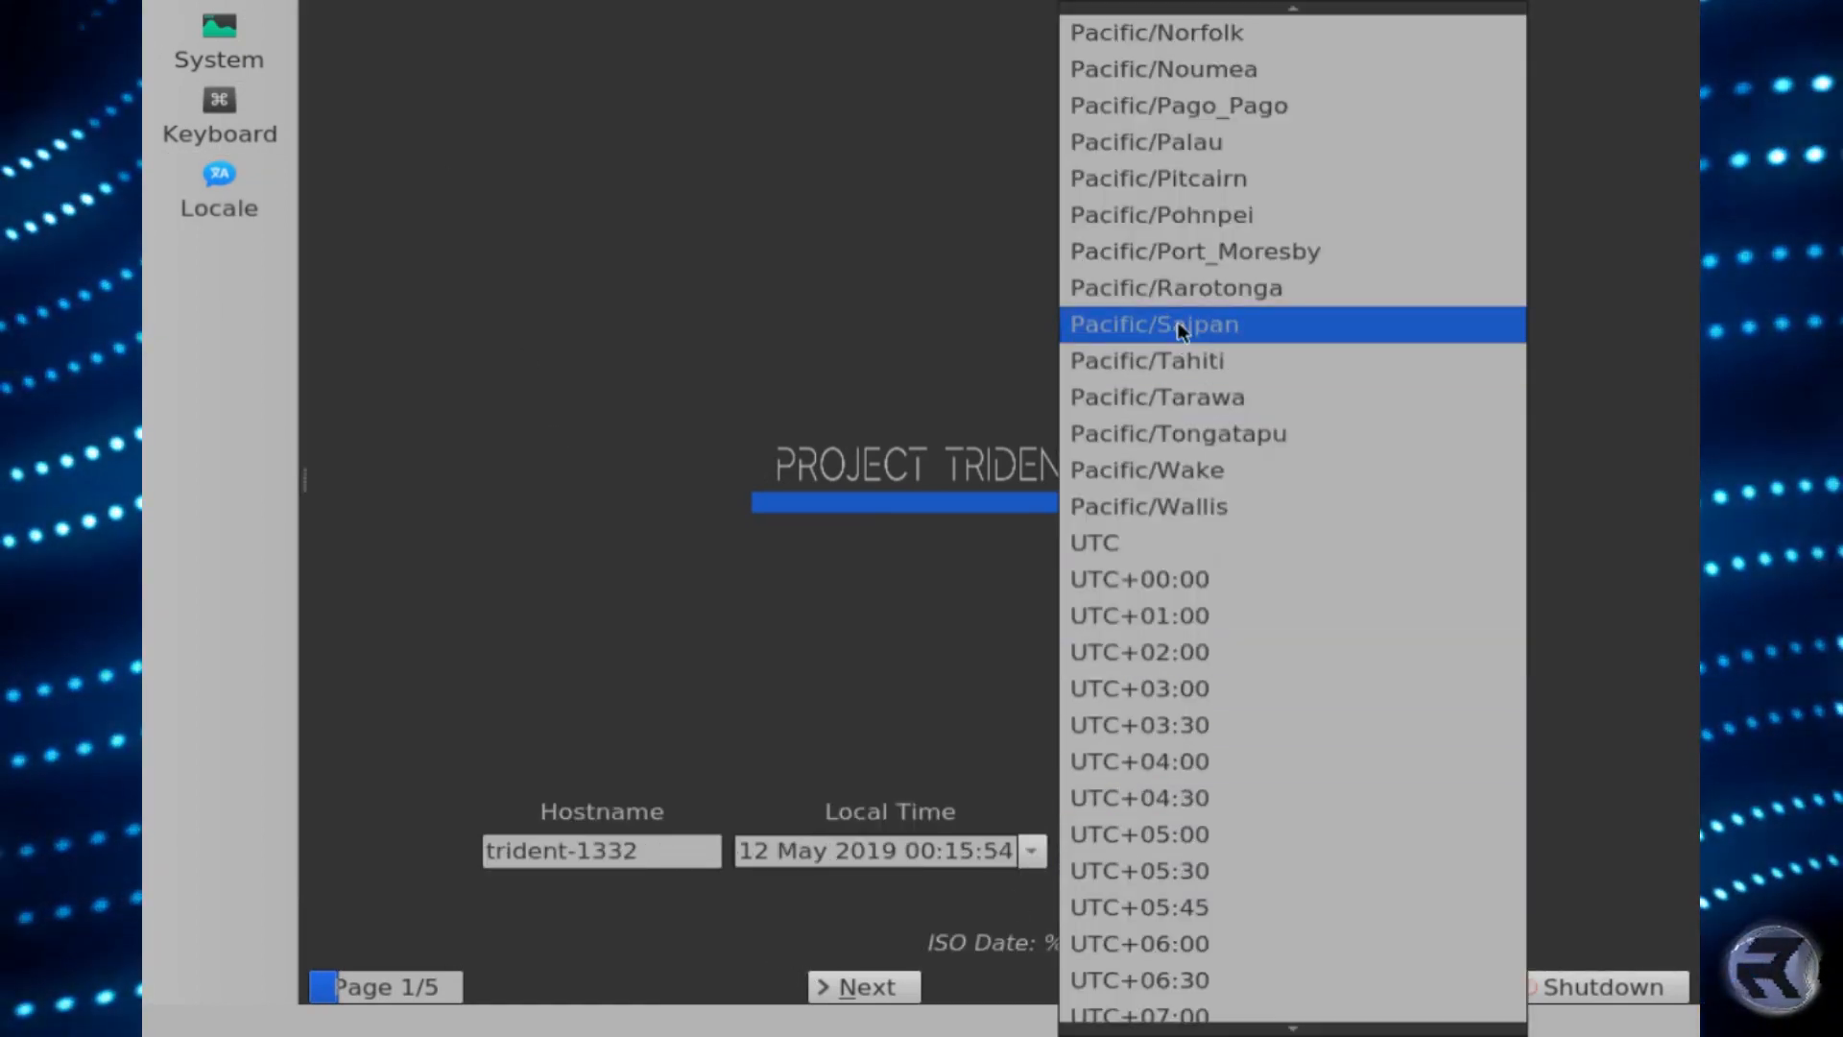
click(1200, 63)
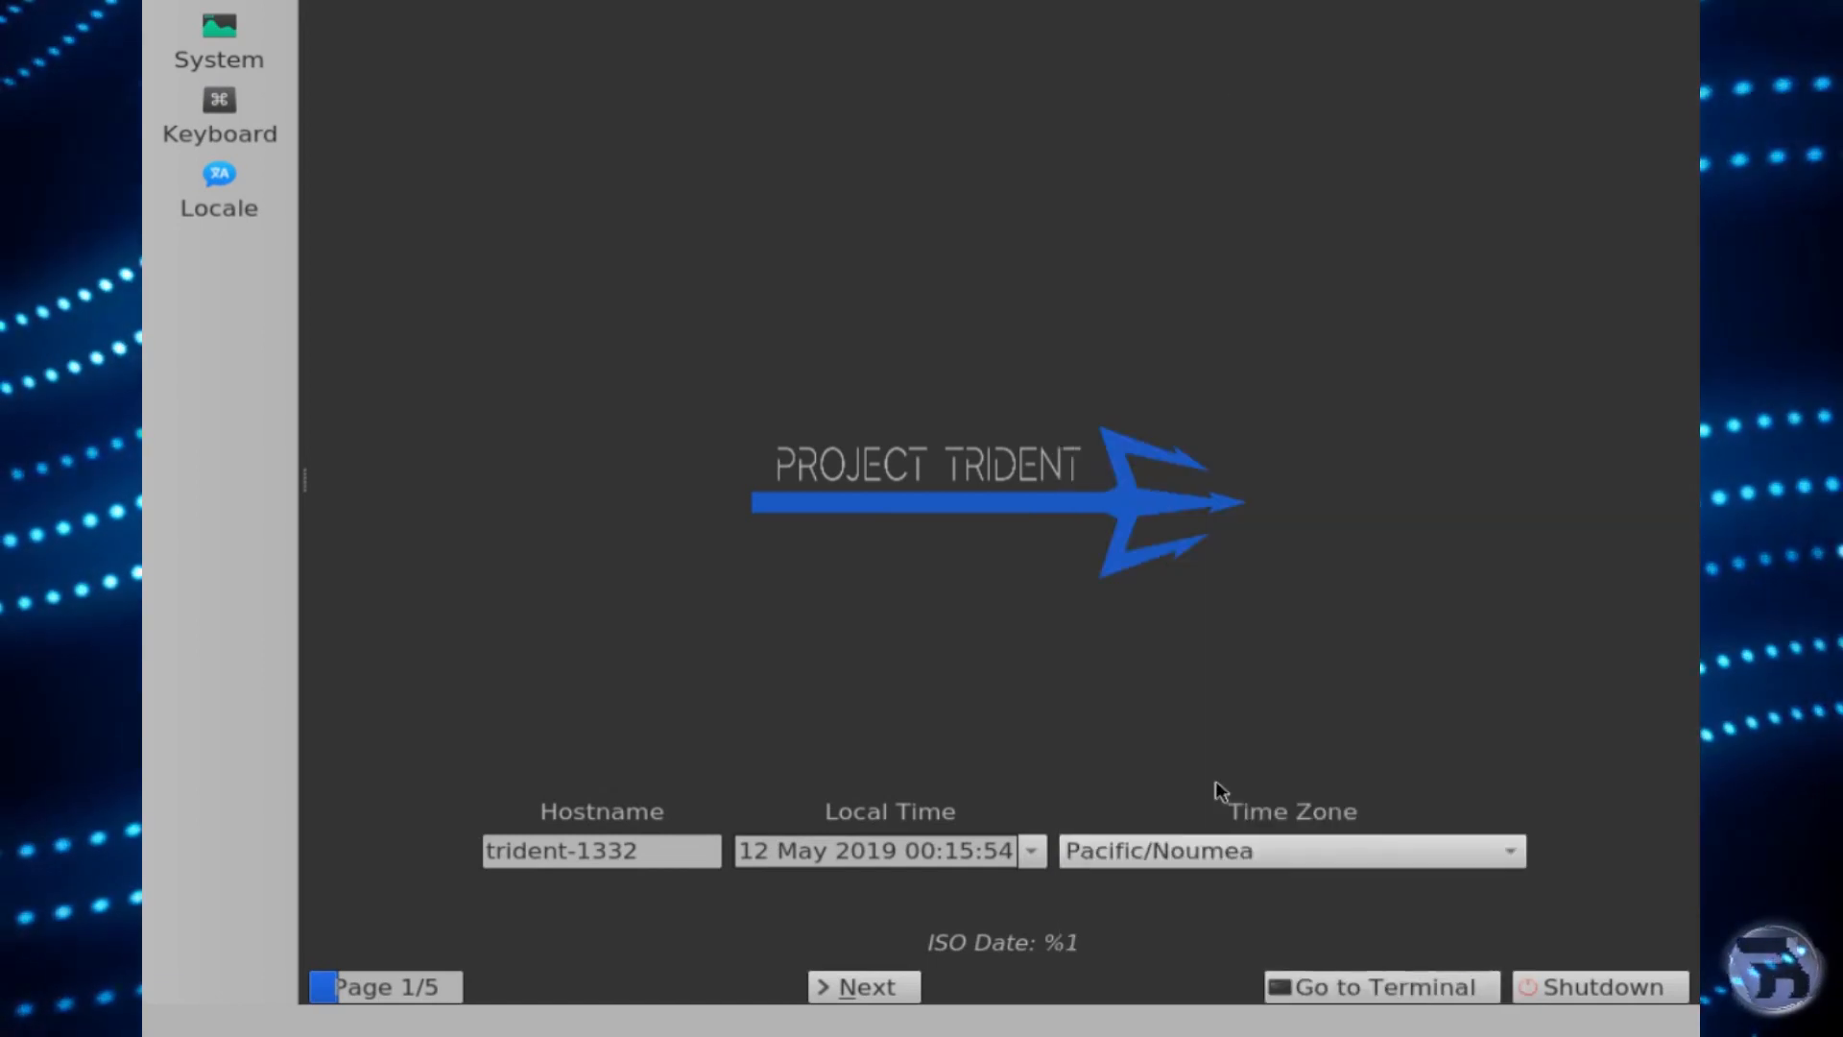
click(1206, 846)
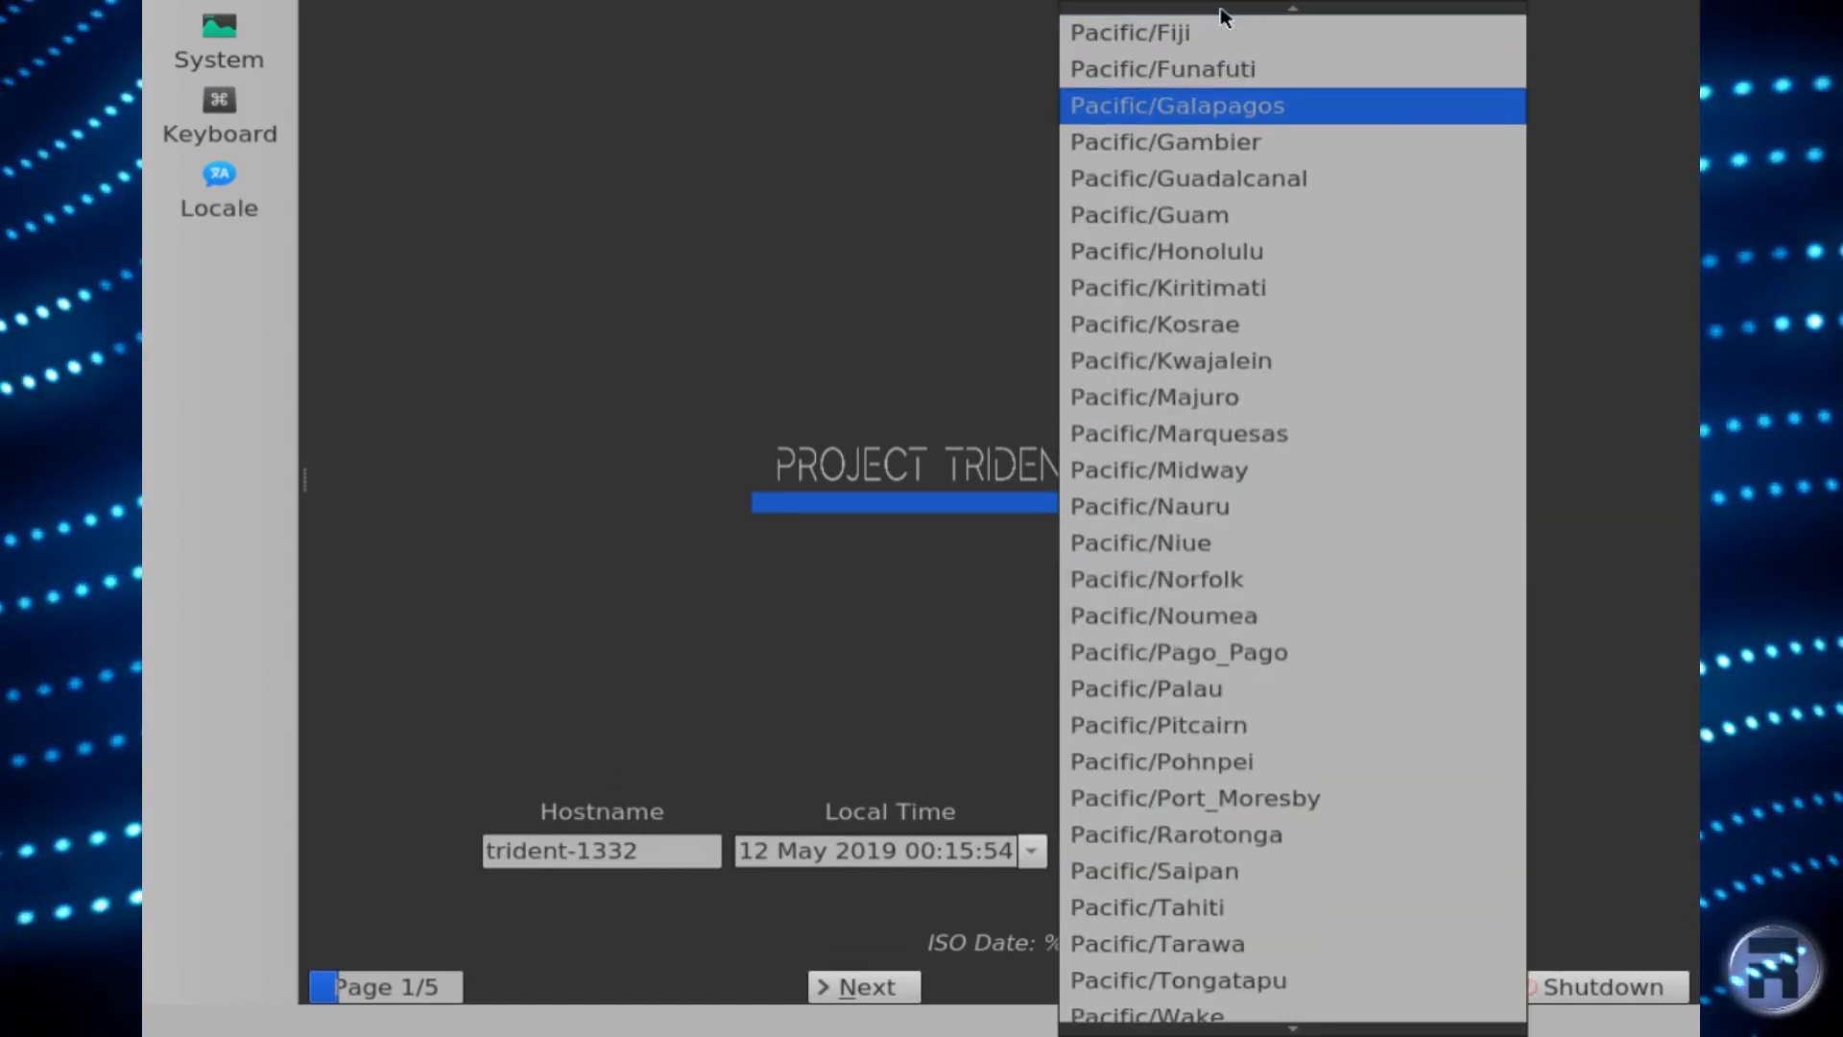
mouse_move(1229, 6)
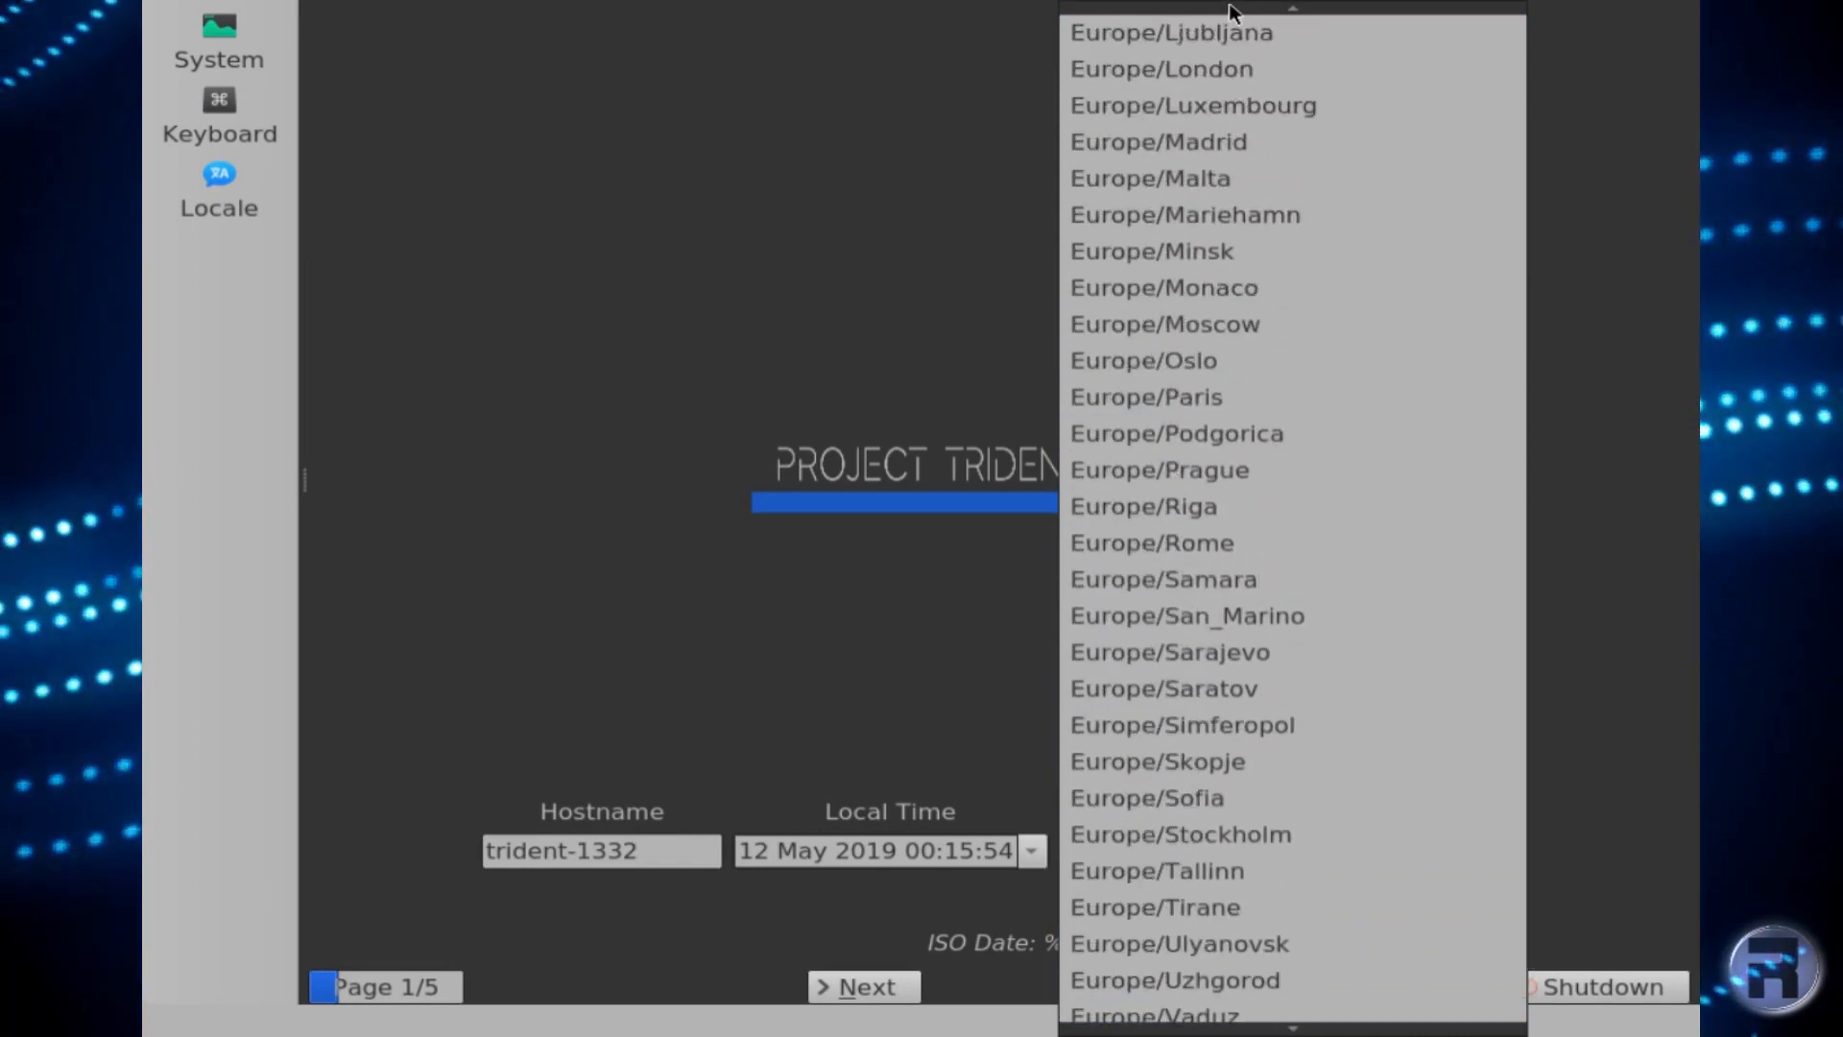
click(1205, 300)
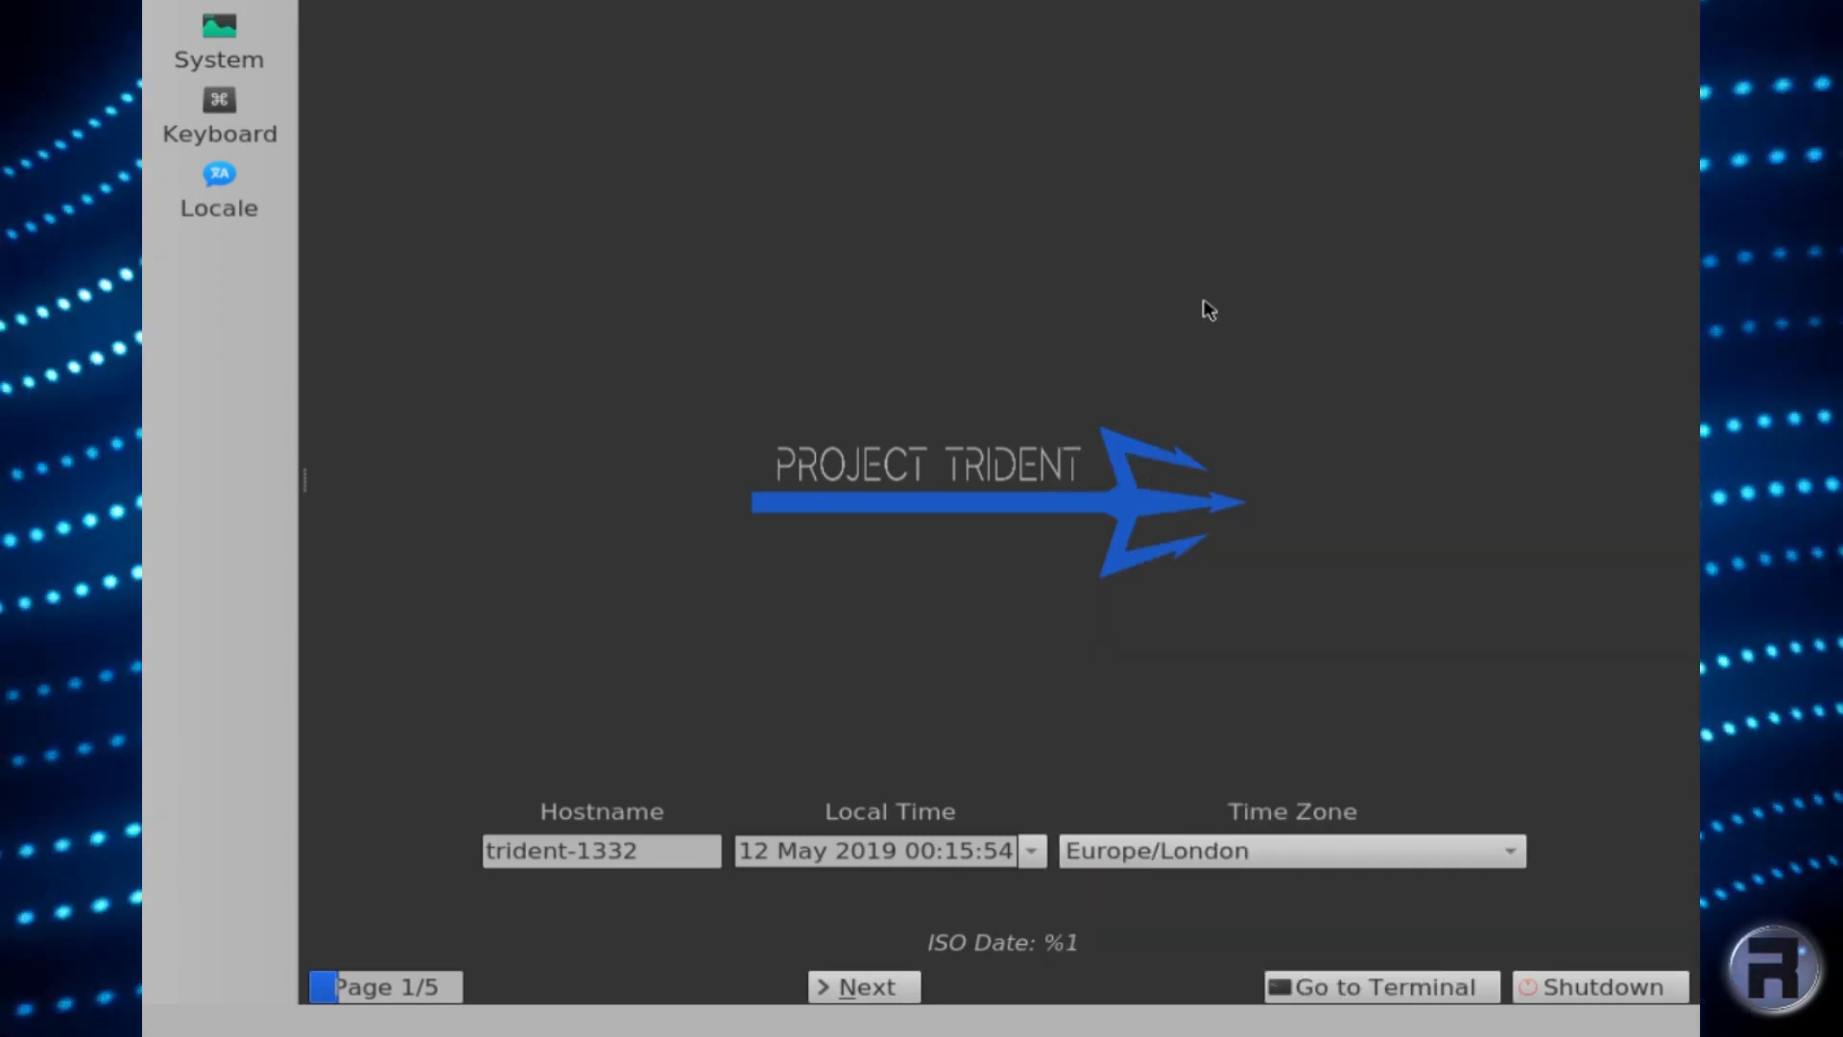
click(862, 987)
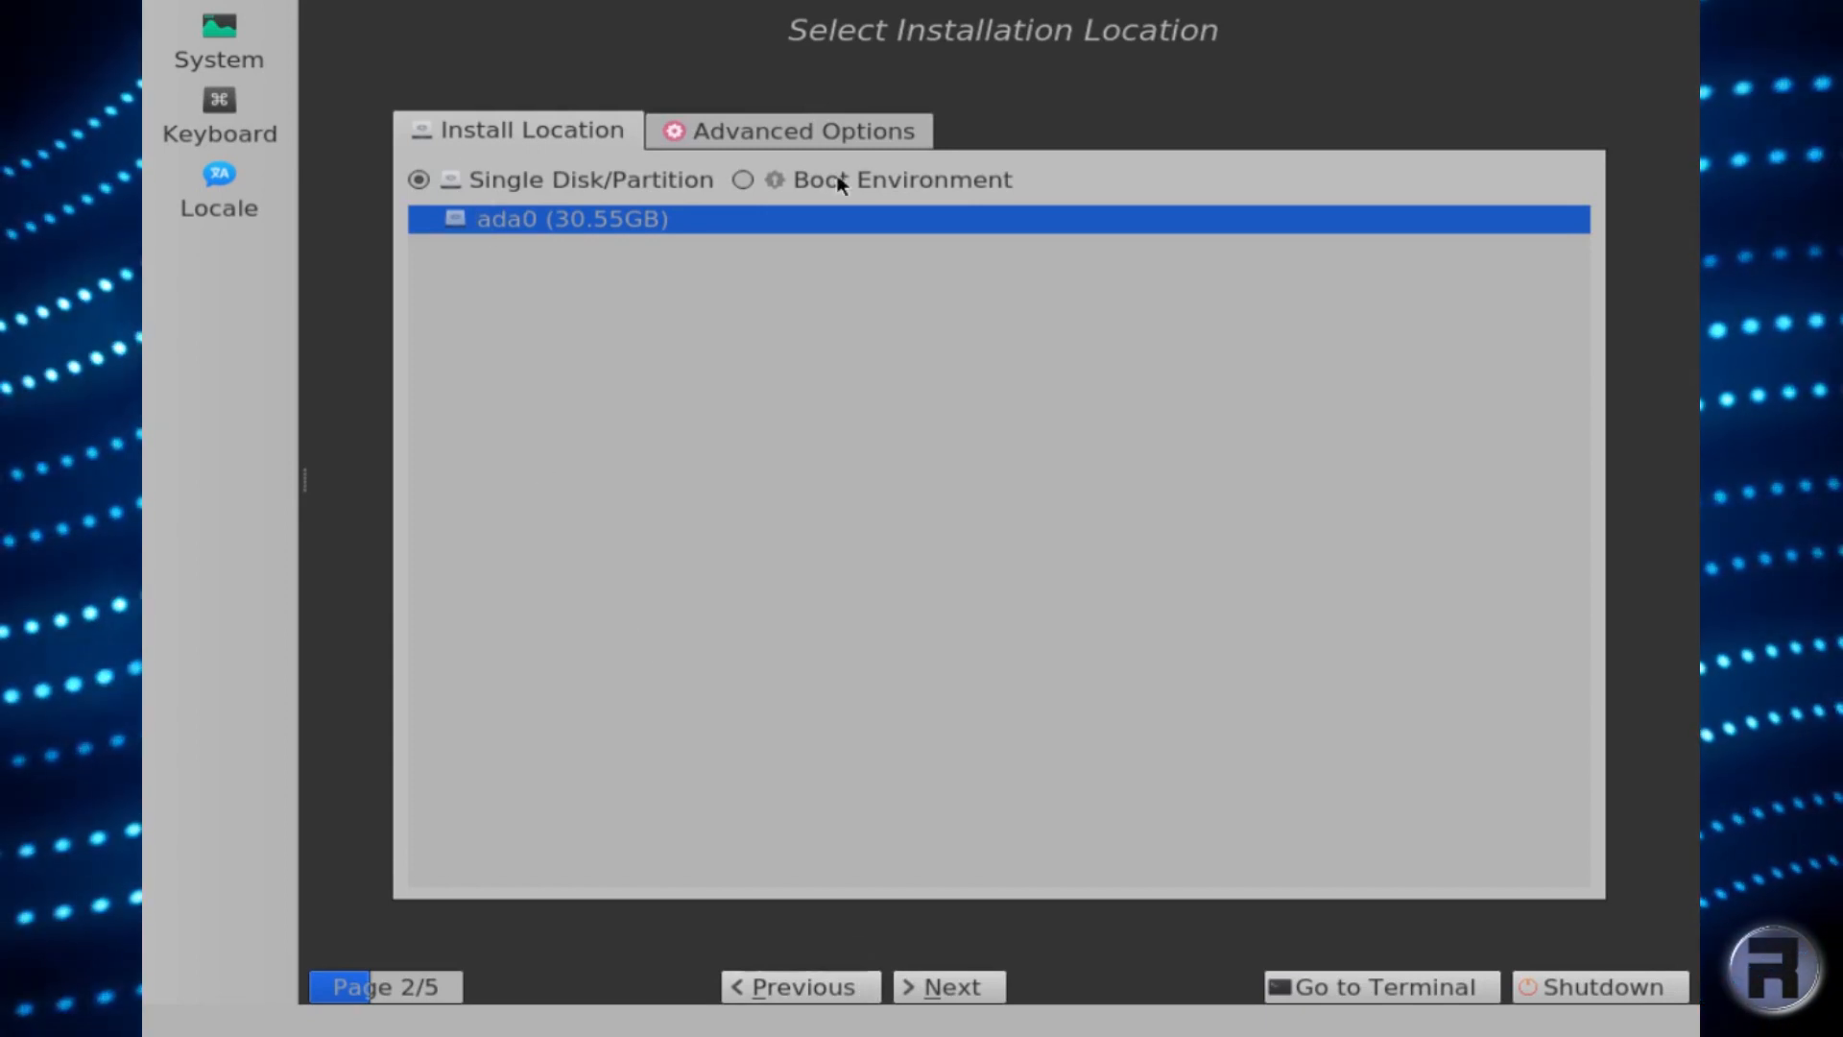
Enable the SWAP partition in the advanced disk options and set its size to 2055 MB.
click(852, 135)
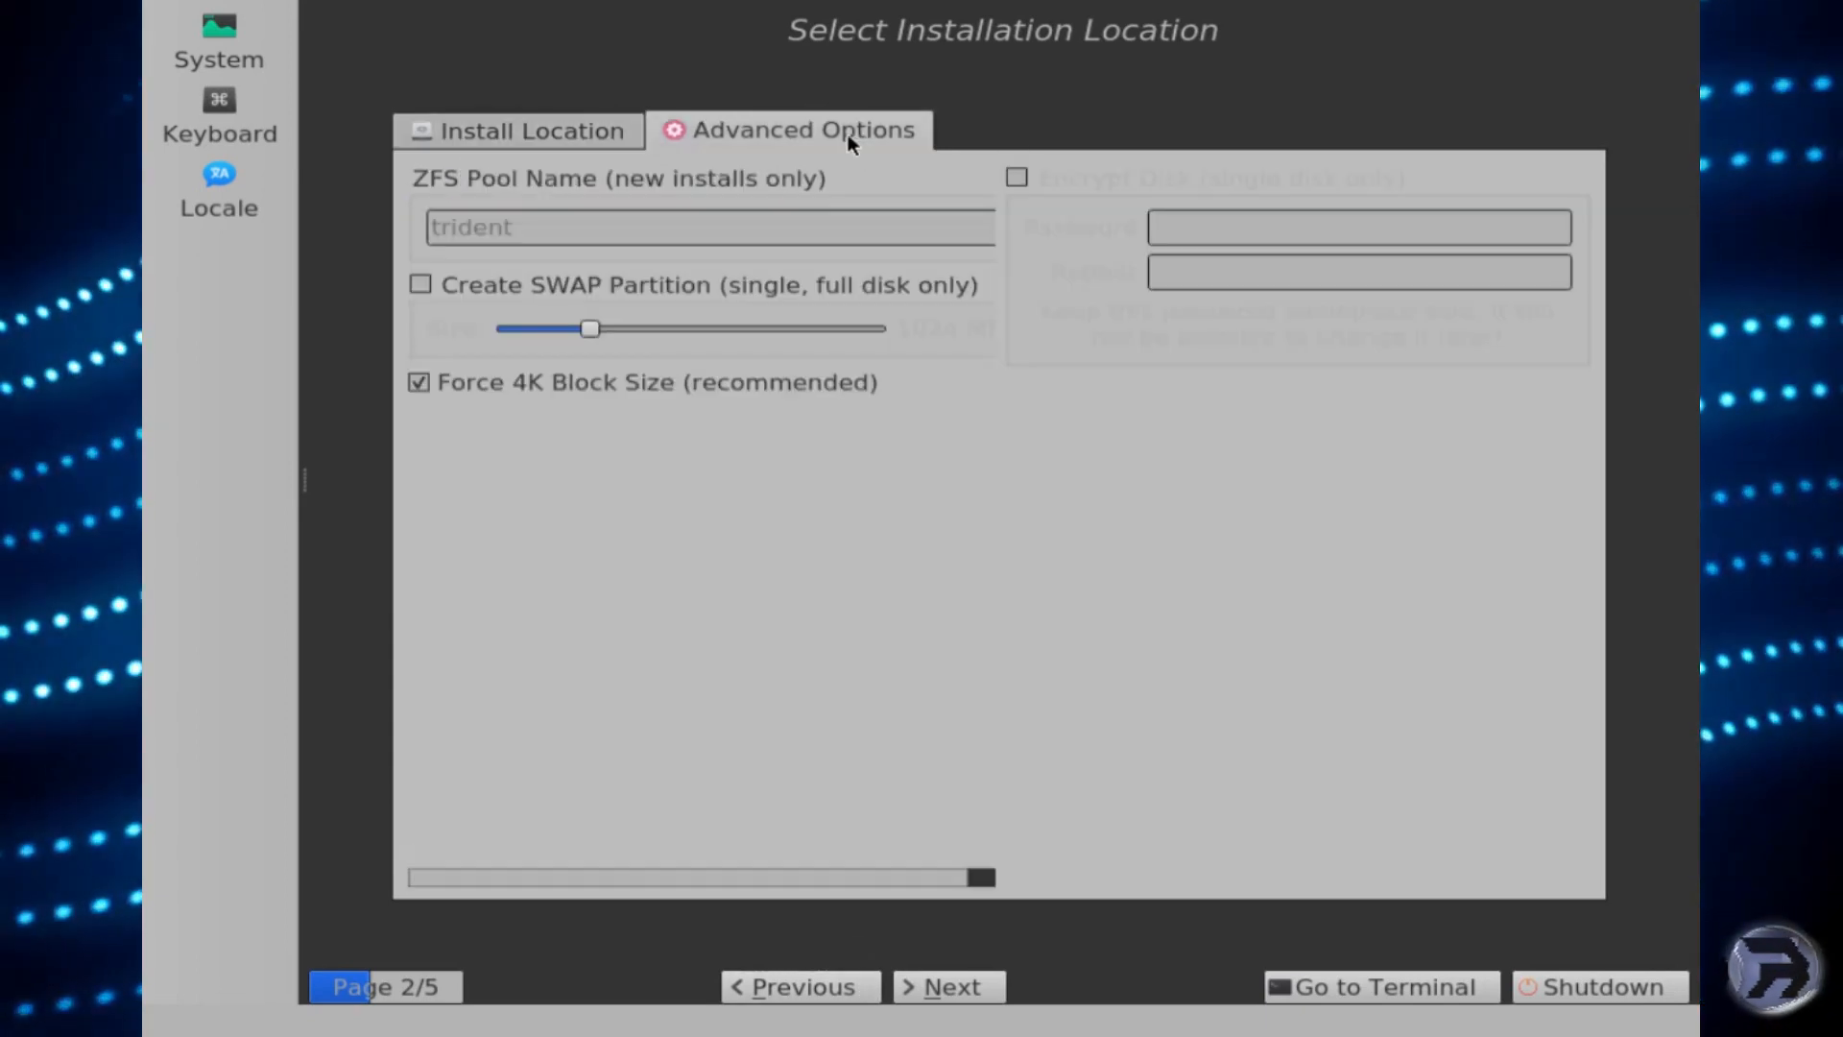
click(422, 281)
drag(590, 328, 622, 329)
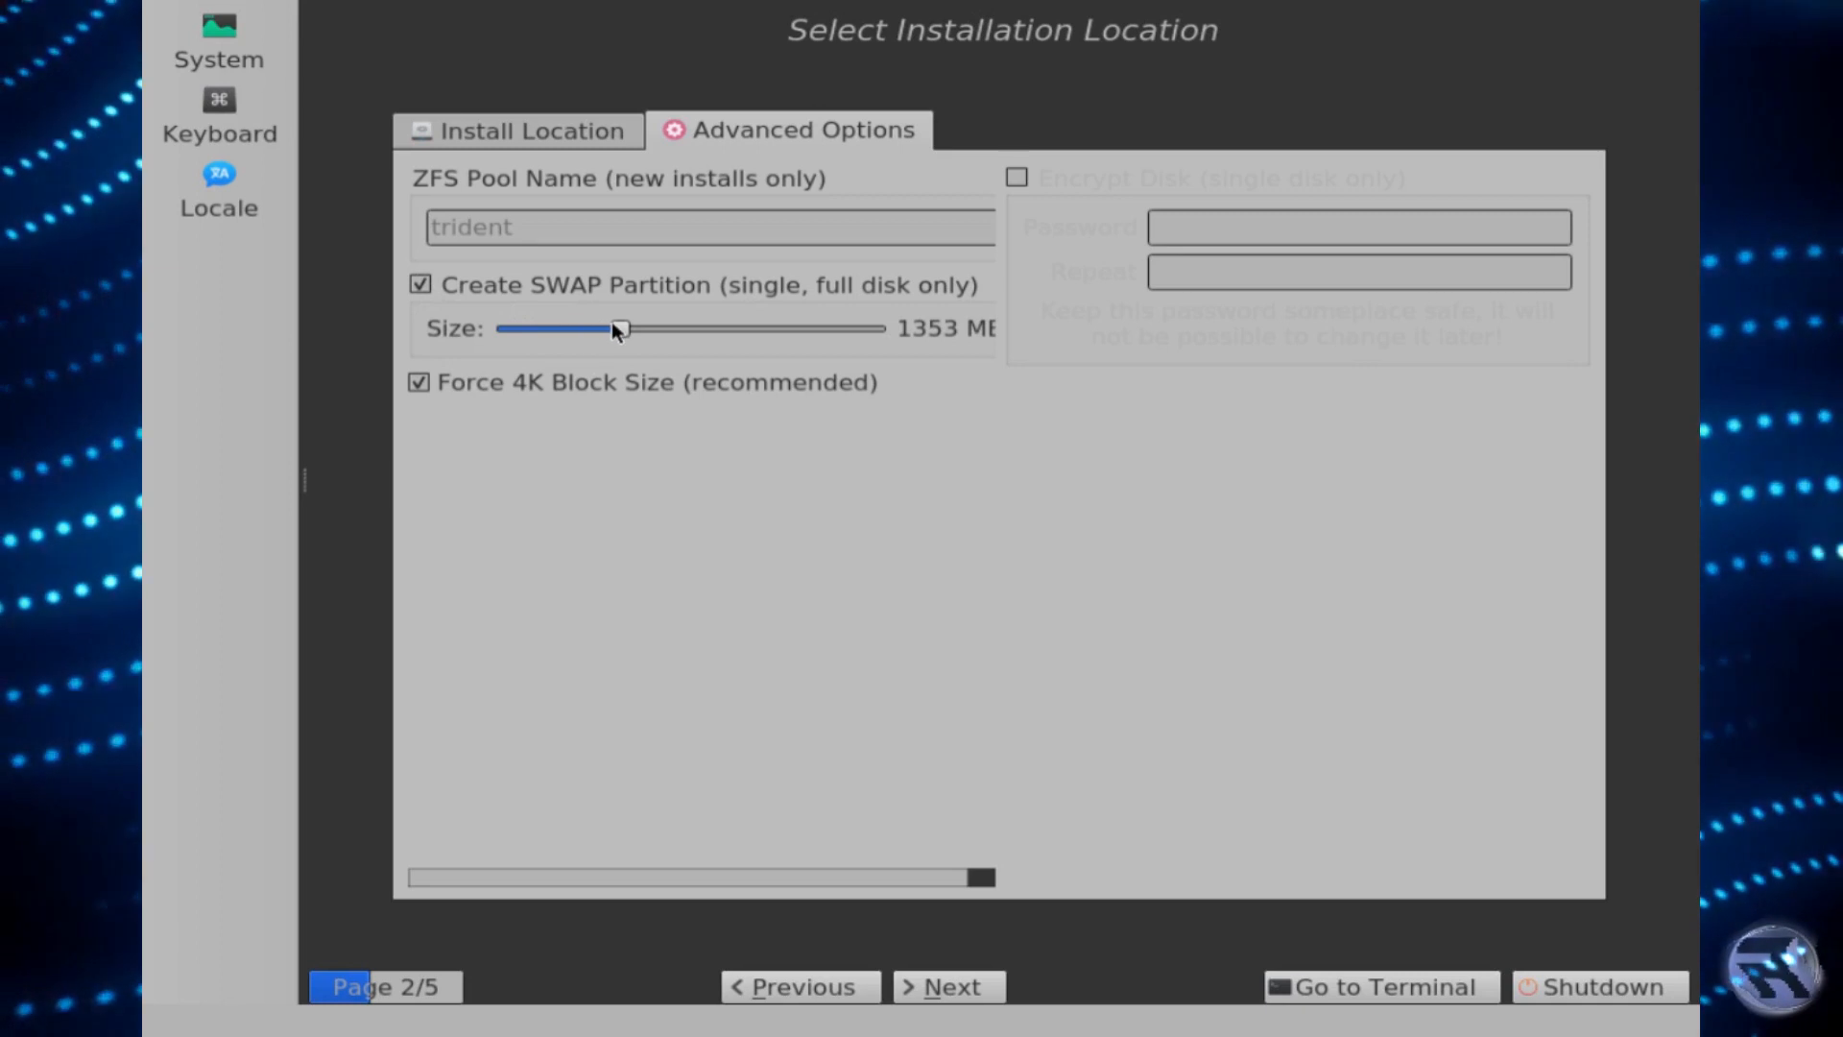
drag(643, 325, 694, 314)
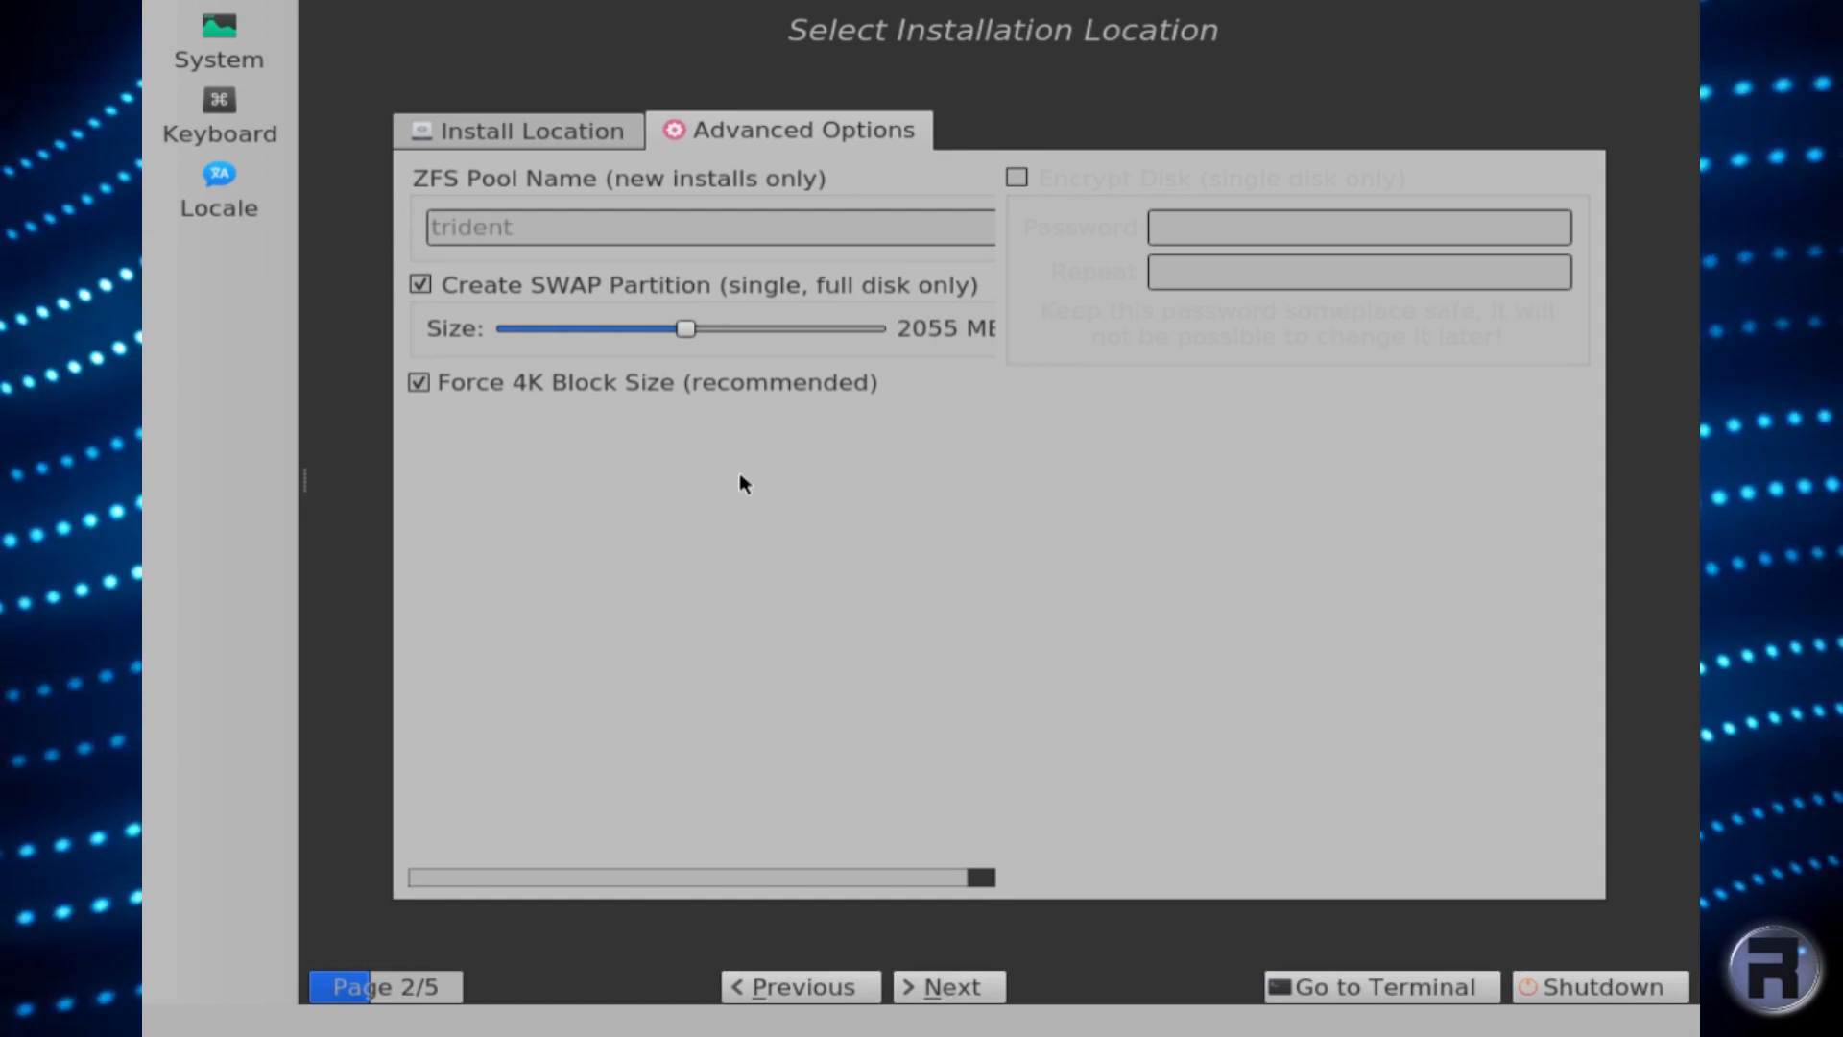
Accept the single disk ada0 as the installation location and confirm erasing its existing data.
click(474, 128)
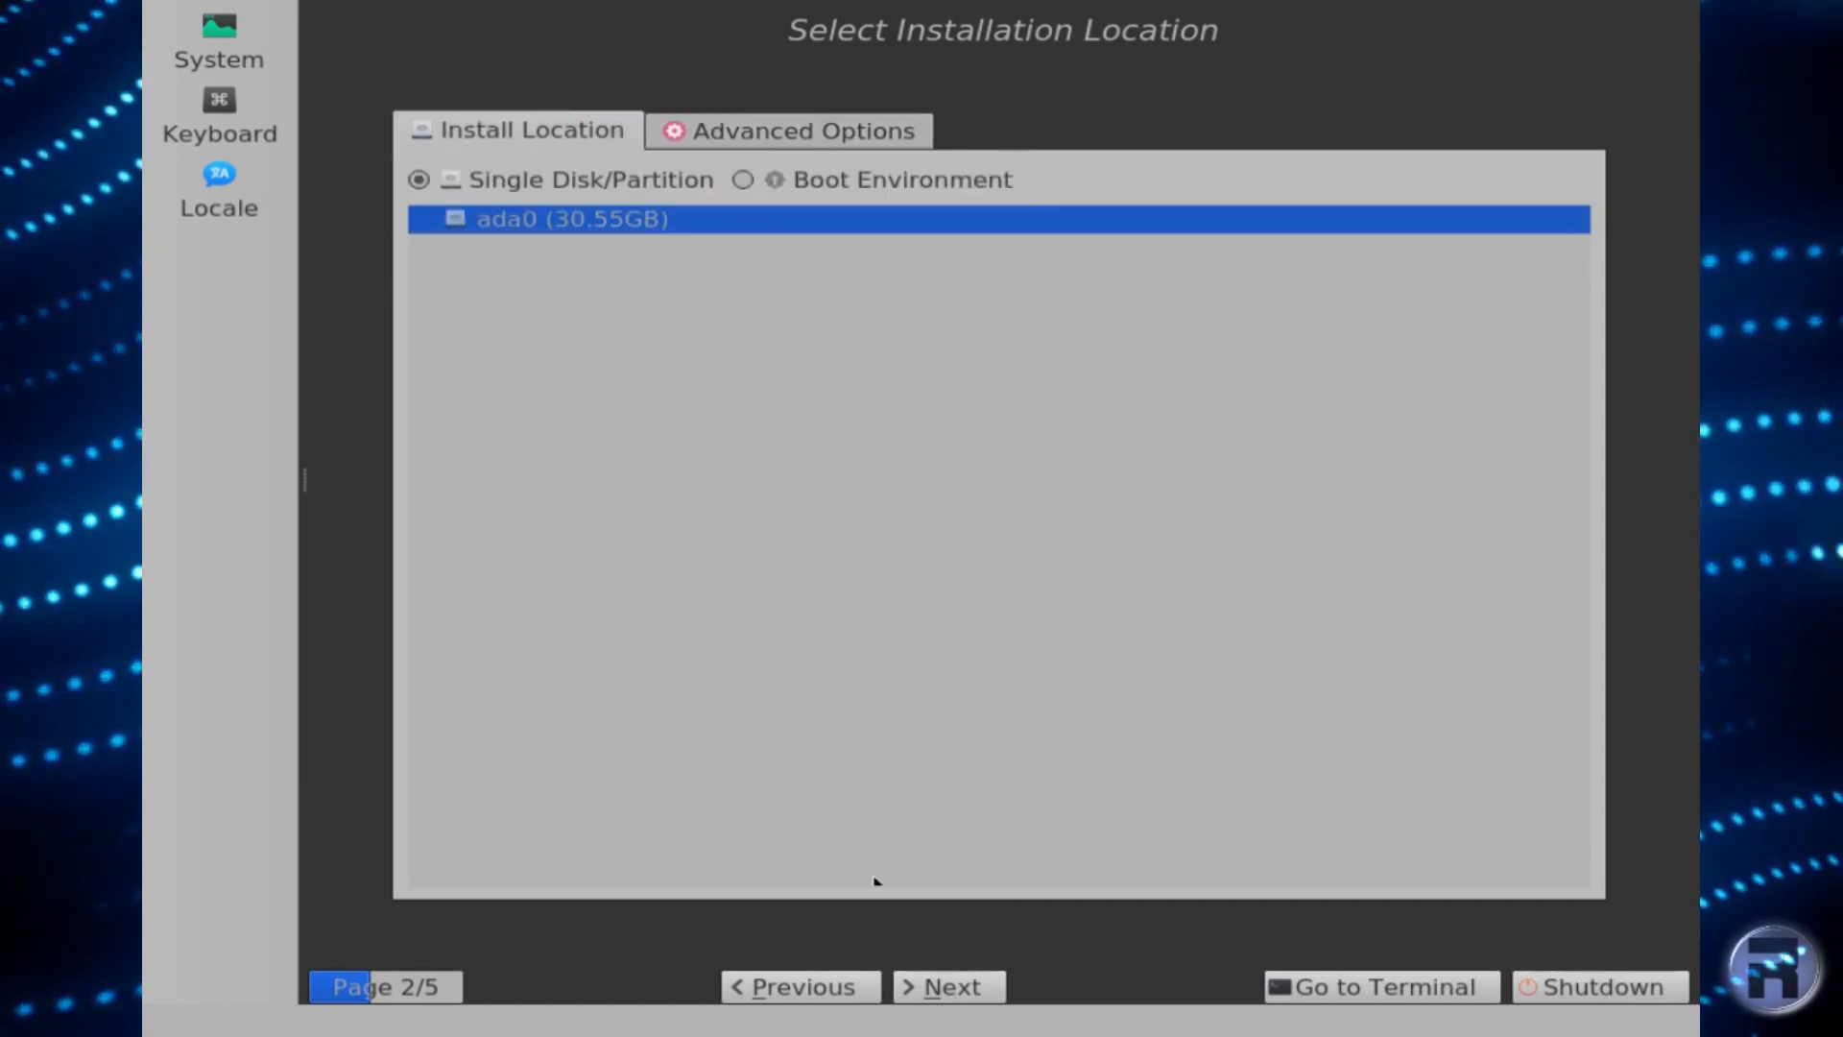
click(936, 979)
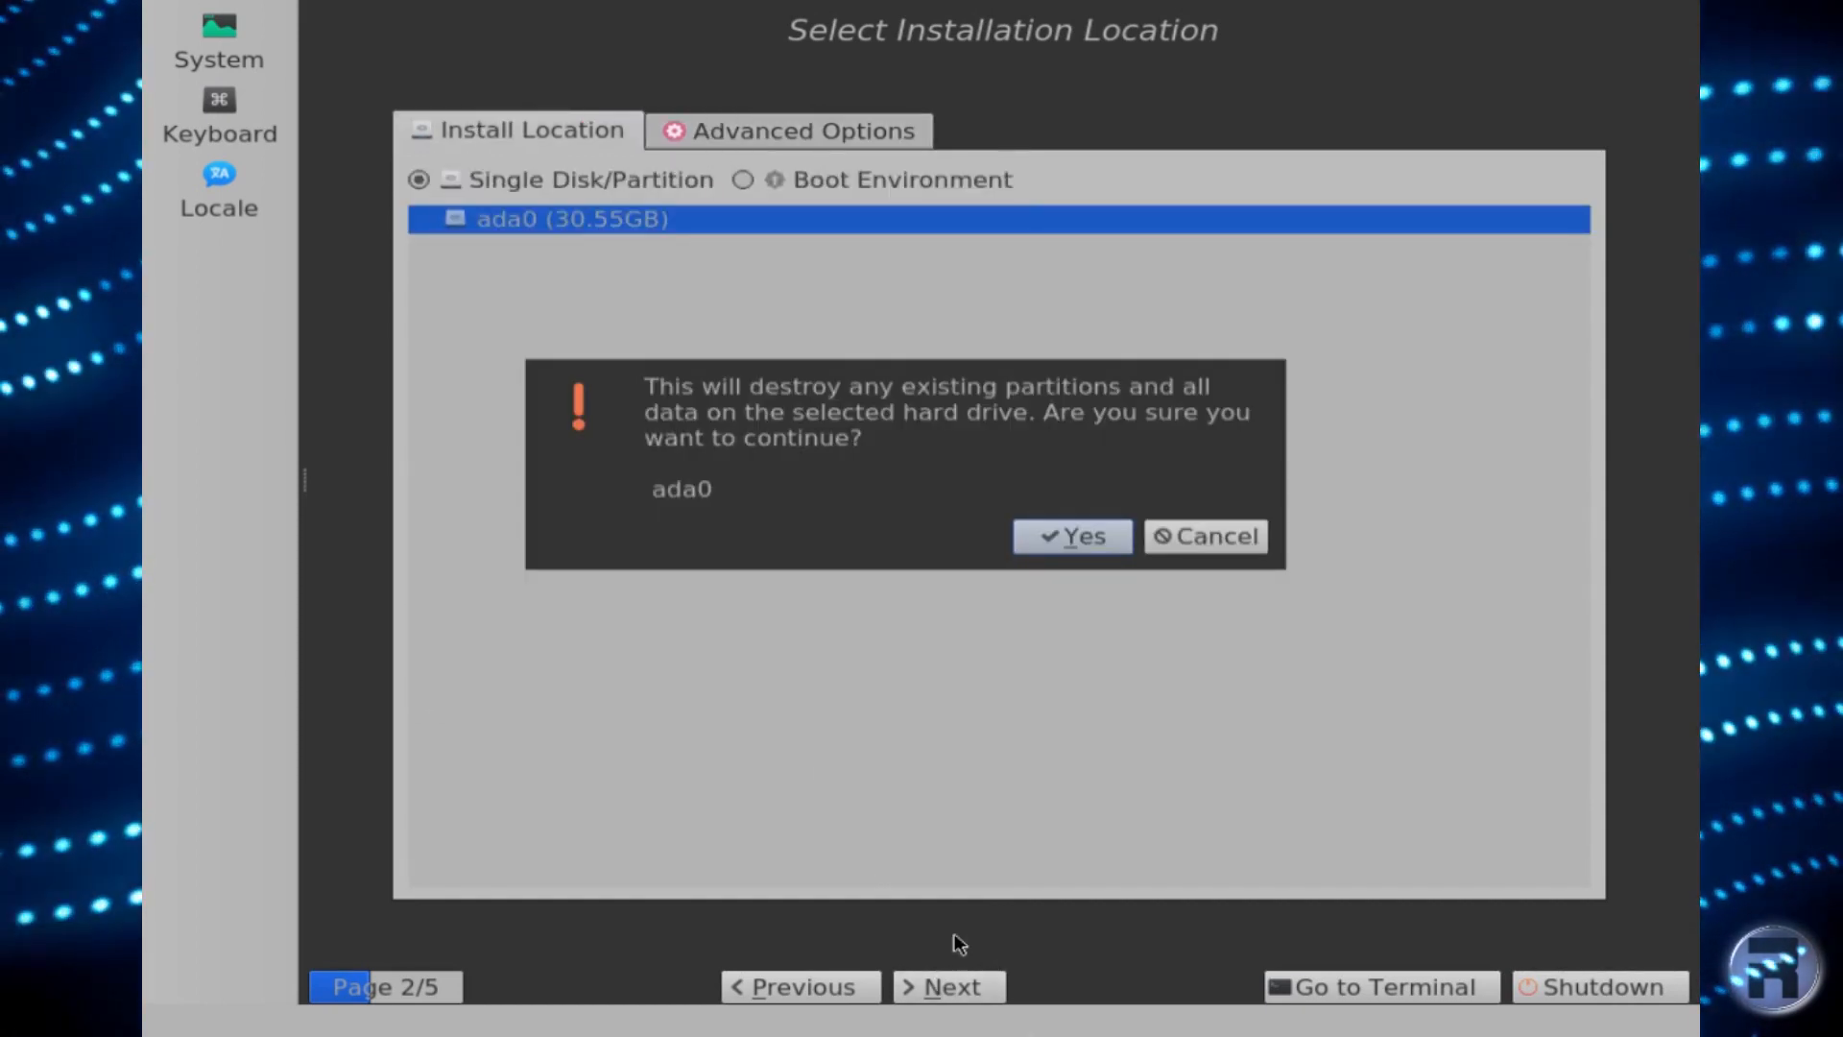
click(1072, 537)
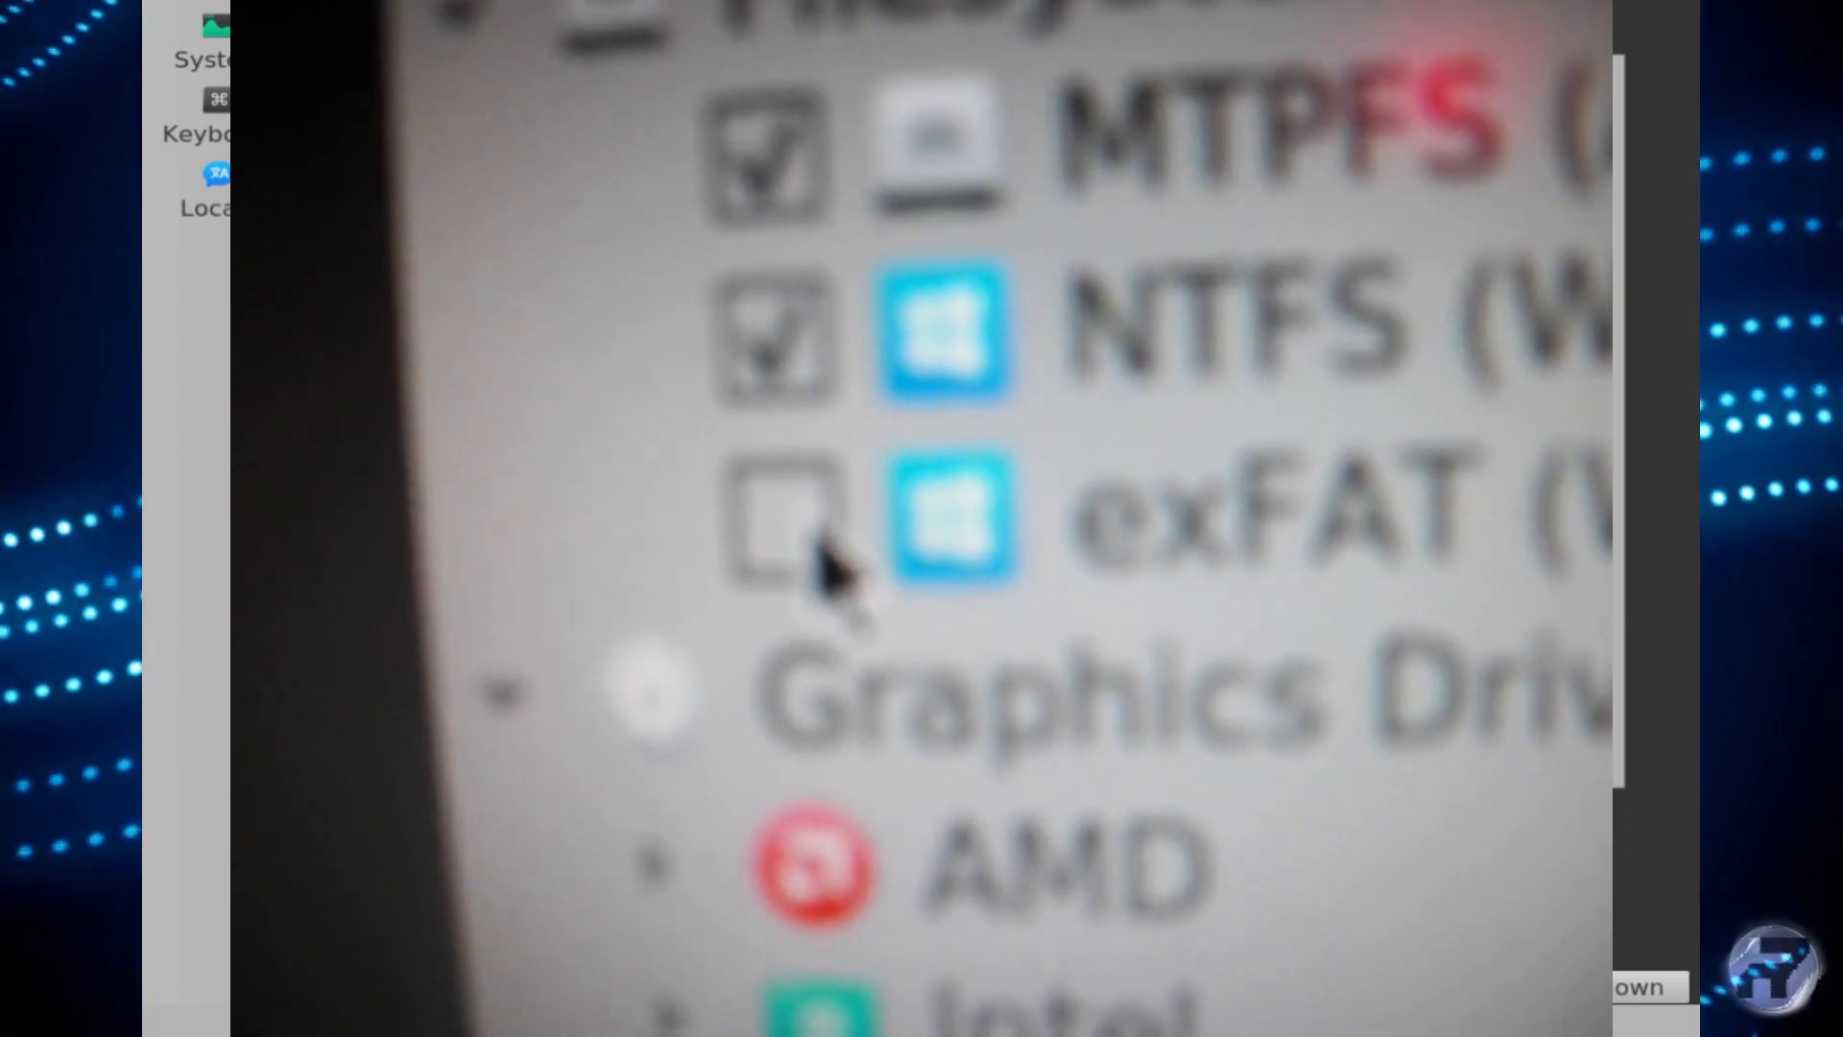
Examine the exFAT, NVIDIA and Virtual Machine Guest choices in the package list.
click(818, 543)
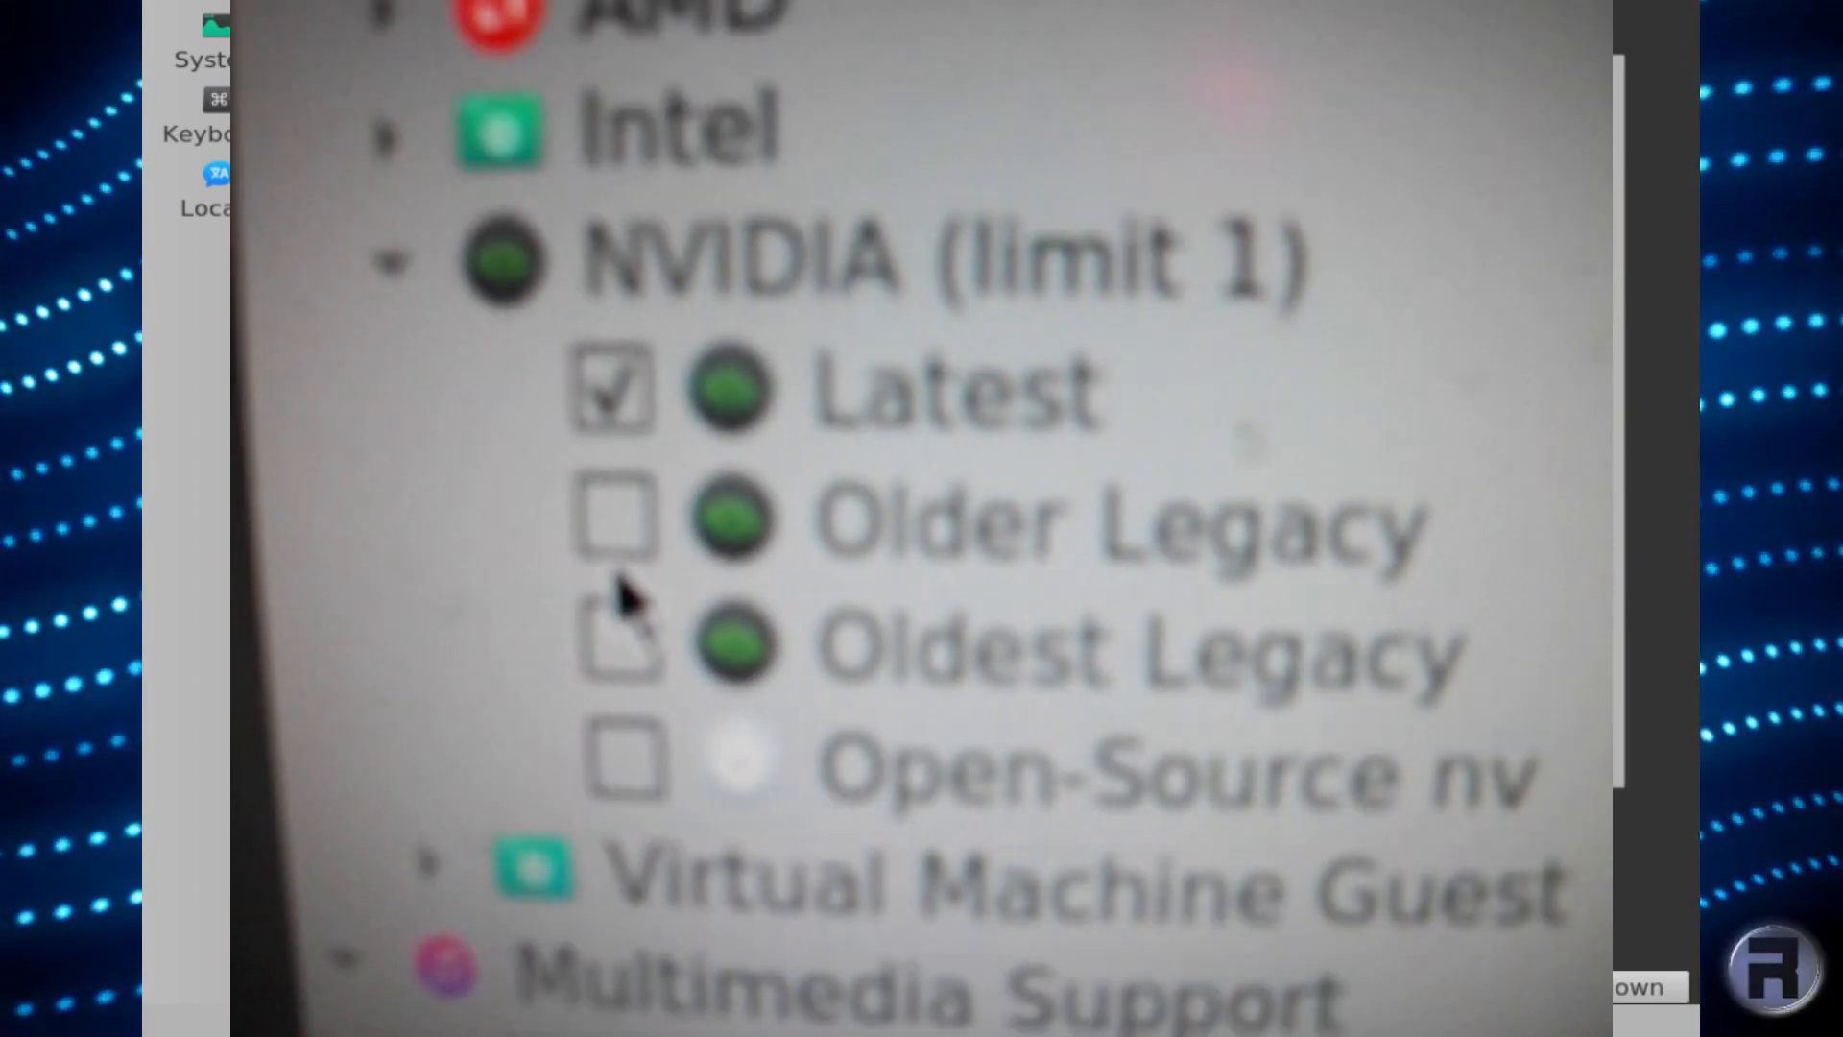
click(447, 155)
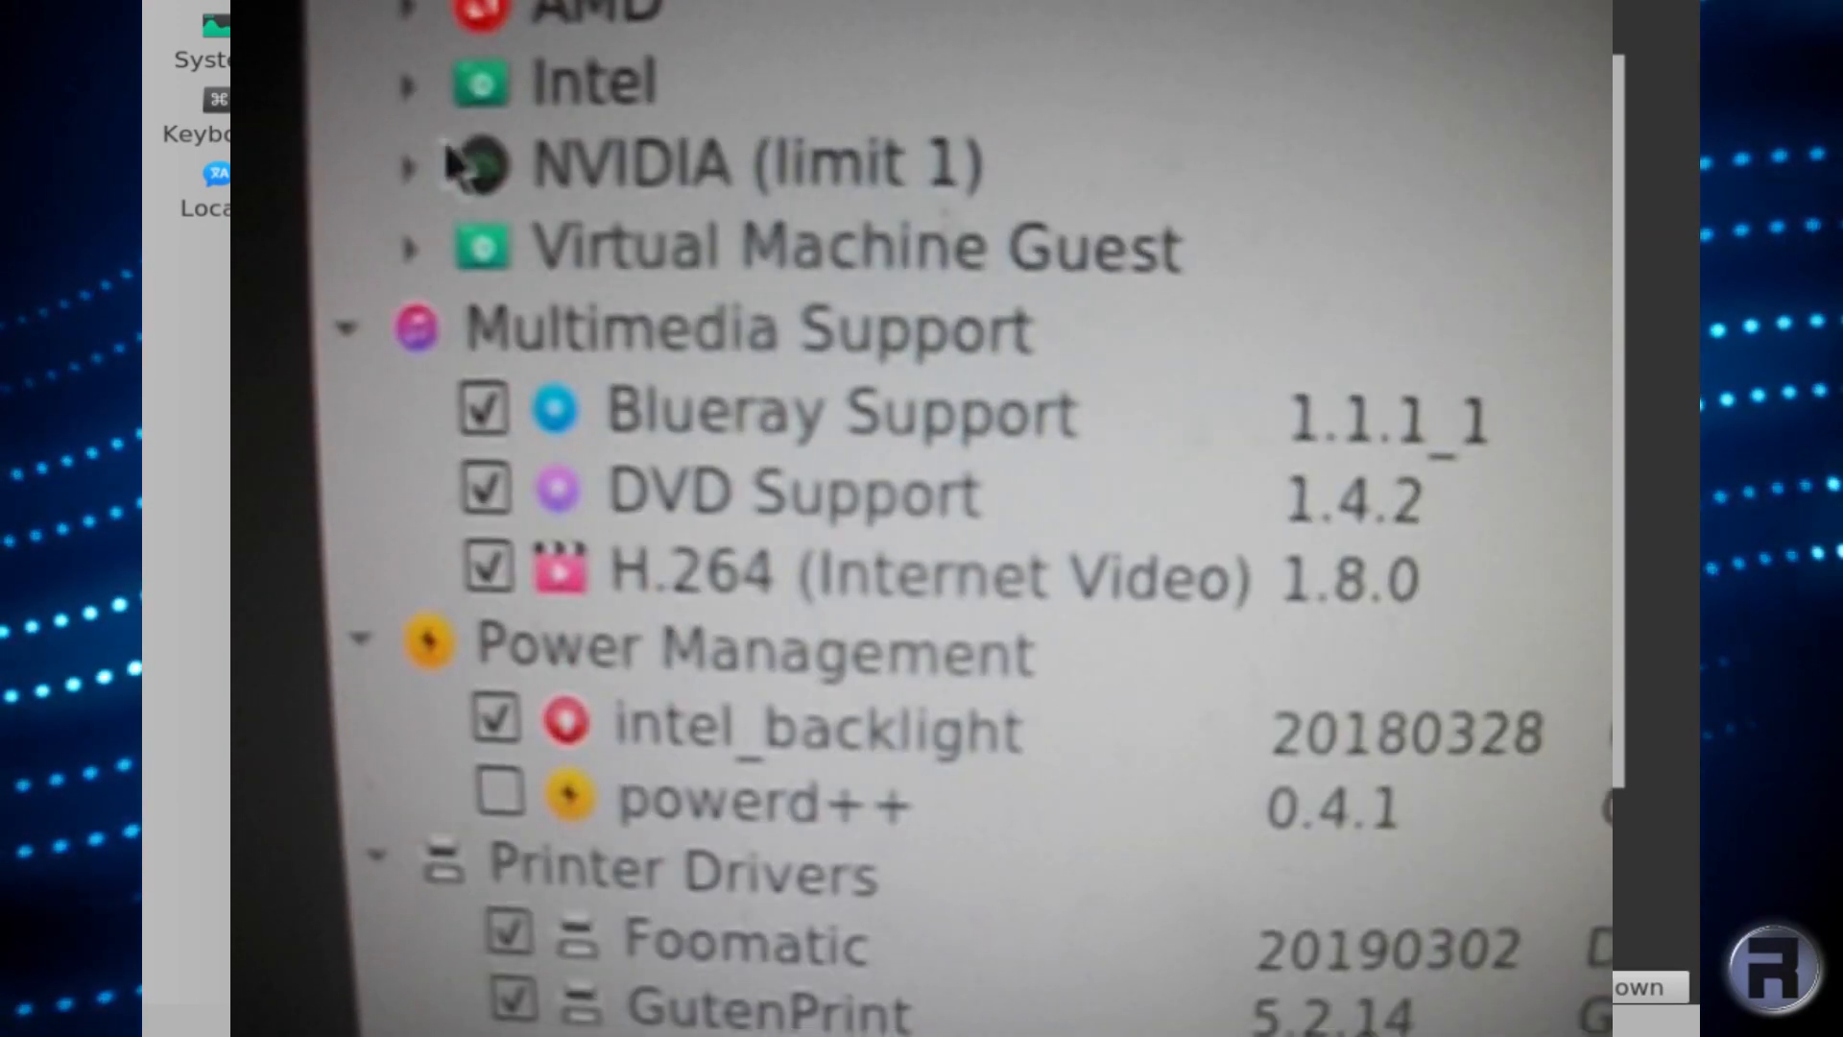
click(410, 244)
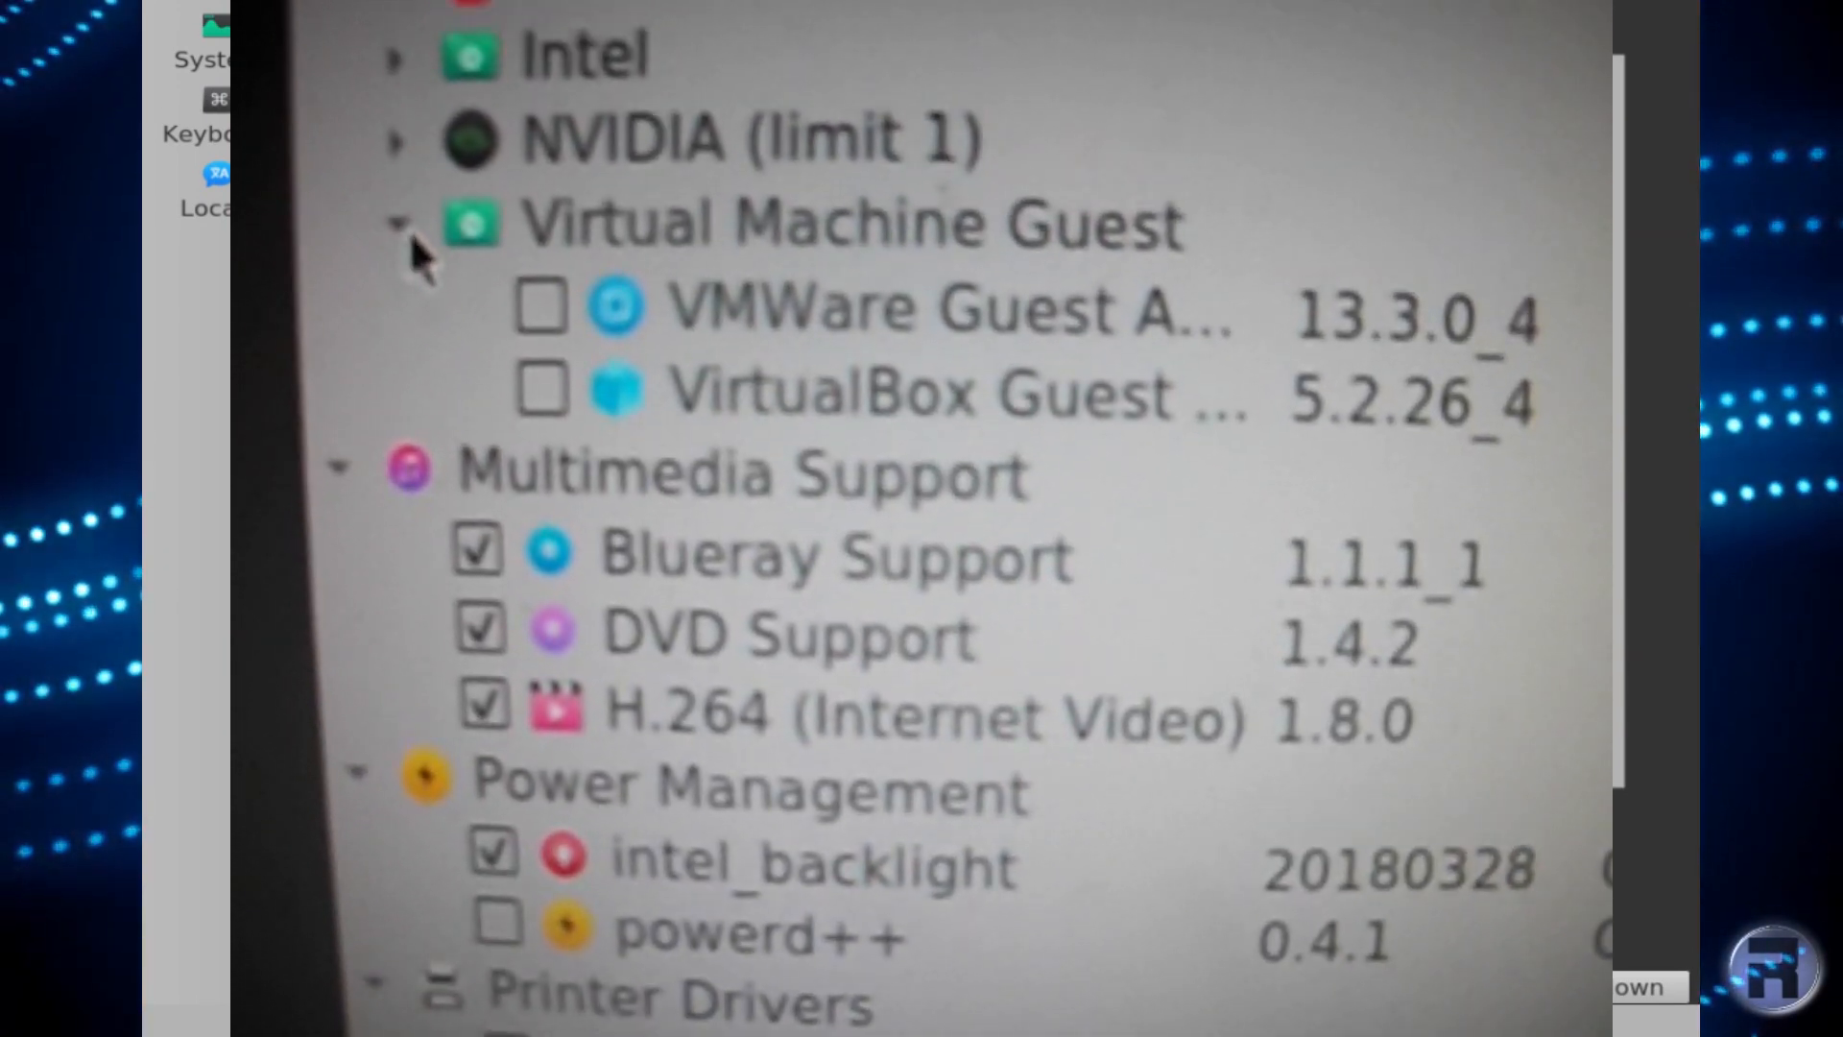
click(411, 235)
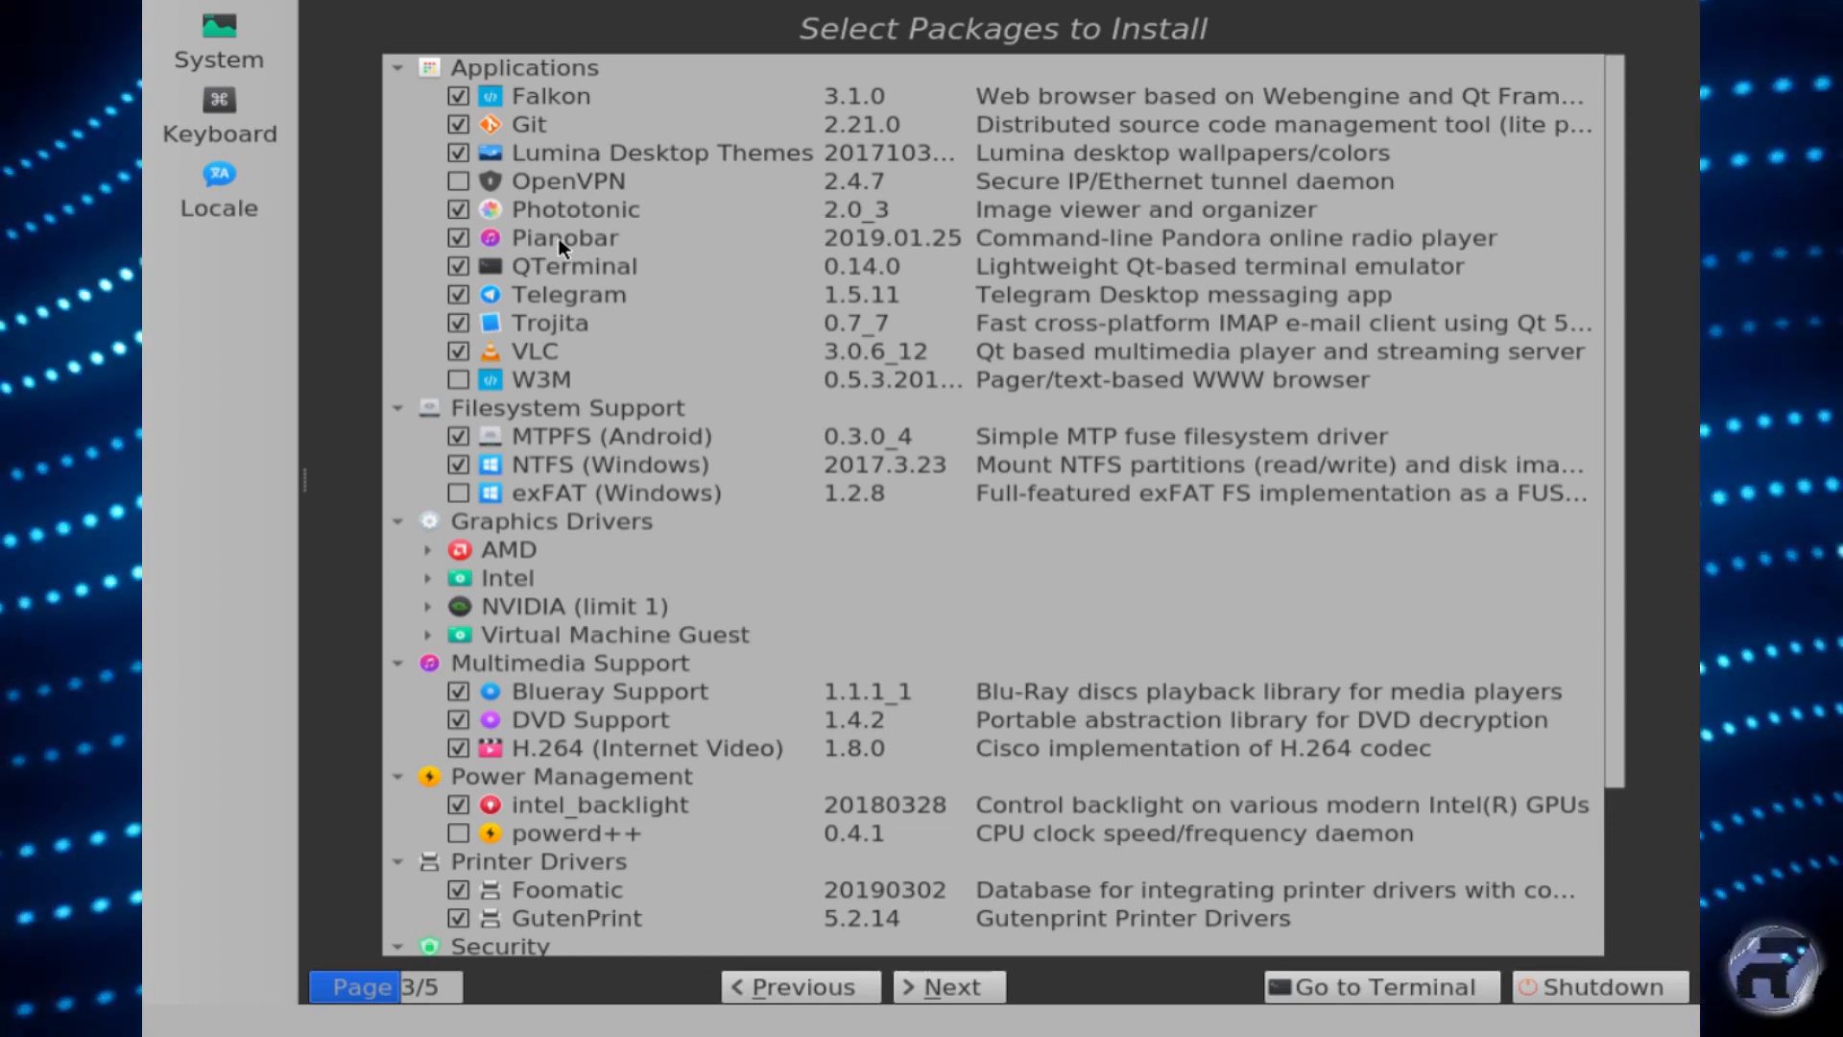
Toggle the zsh shell package and add exFAT (Windows) filesystem support to the packages to install.
scroll(465, 871, down, 3)
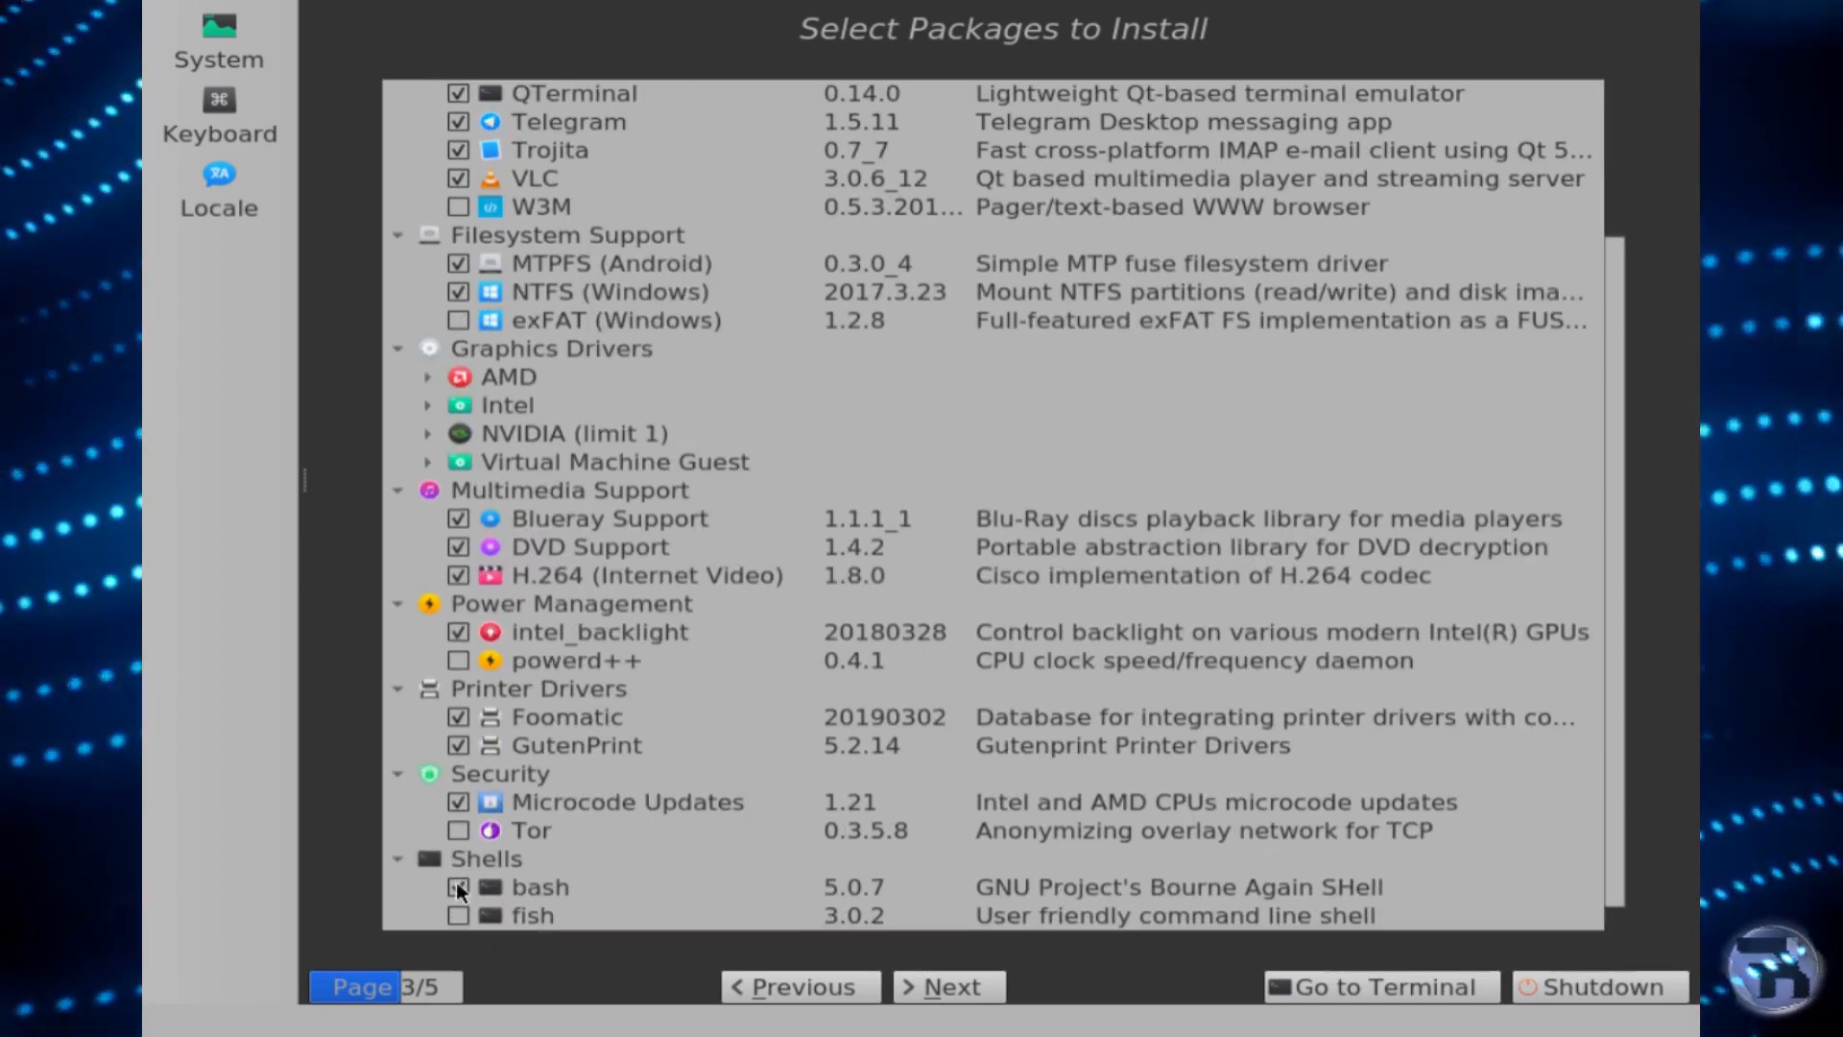
scroll(622, 883, down, 1)
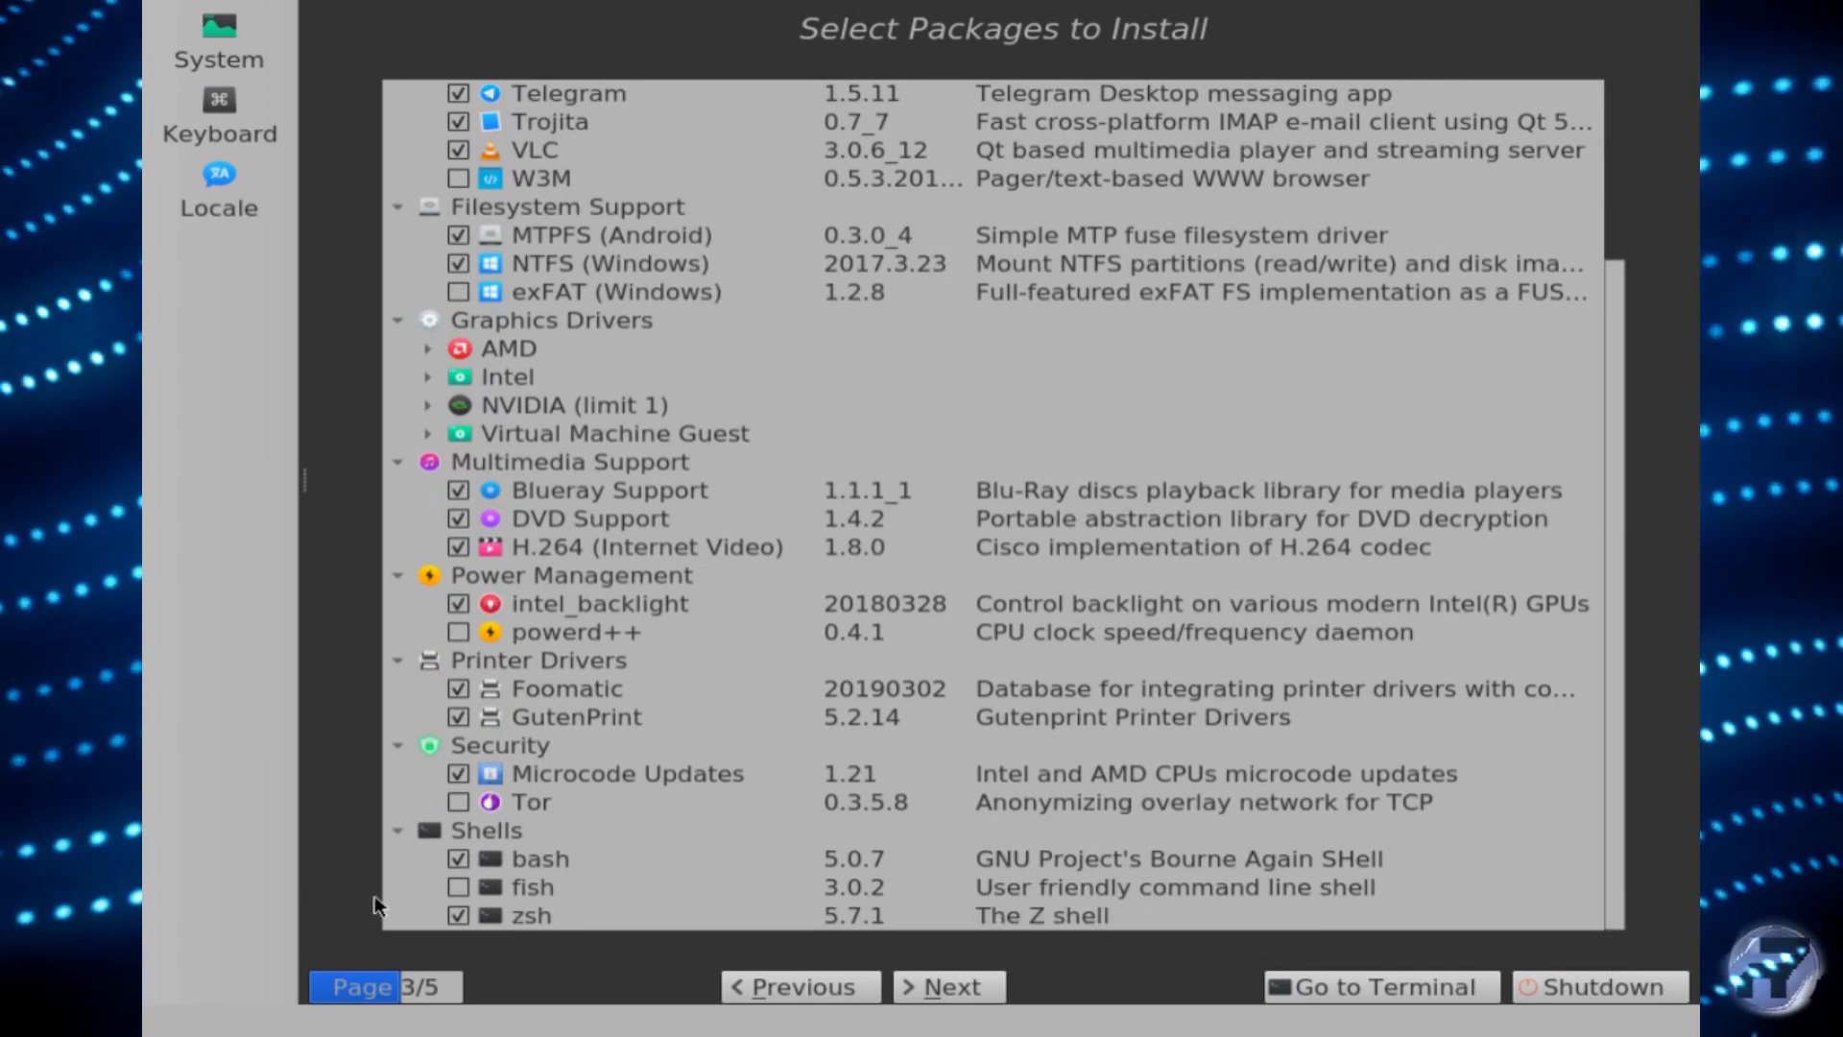
click(458, 911)
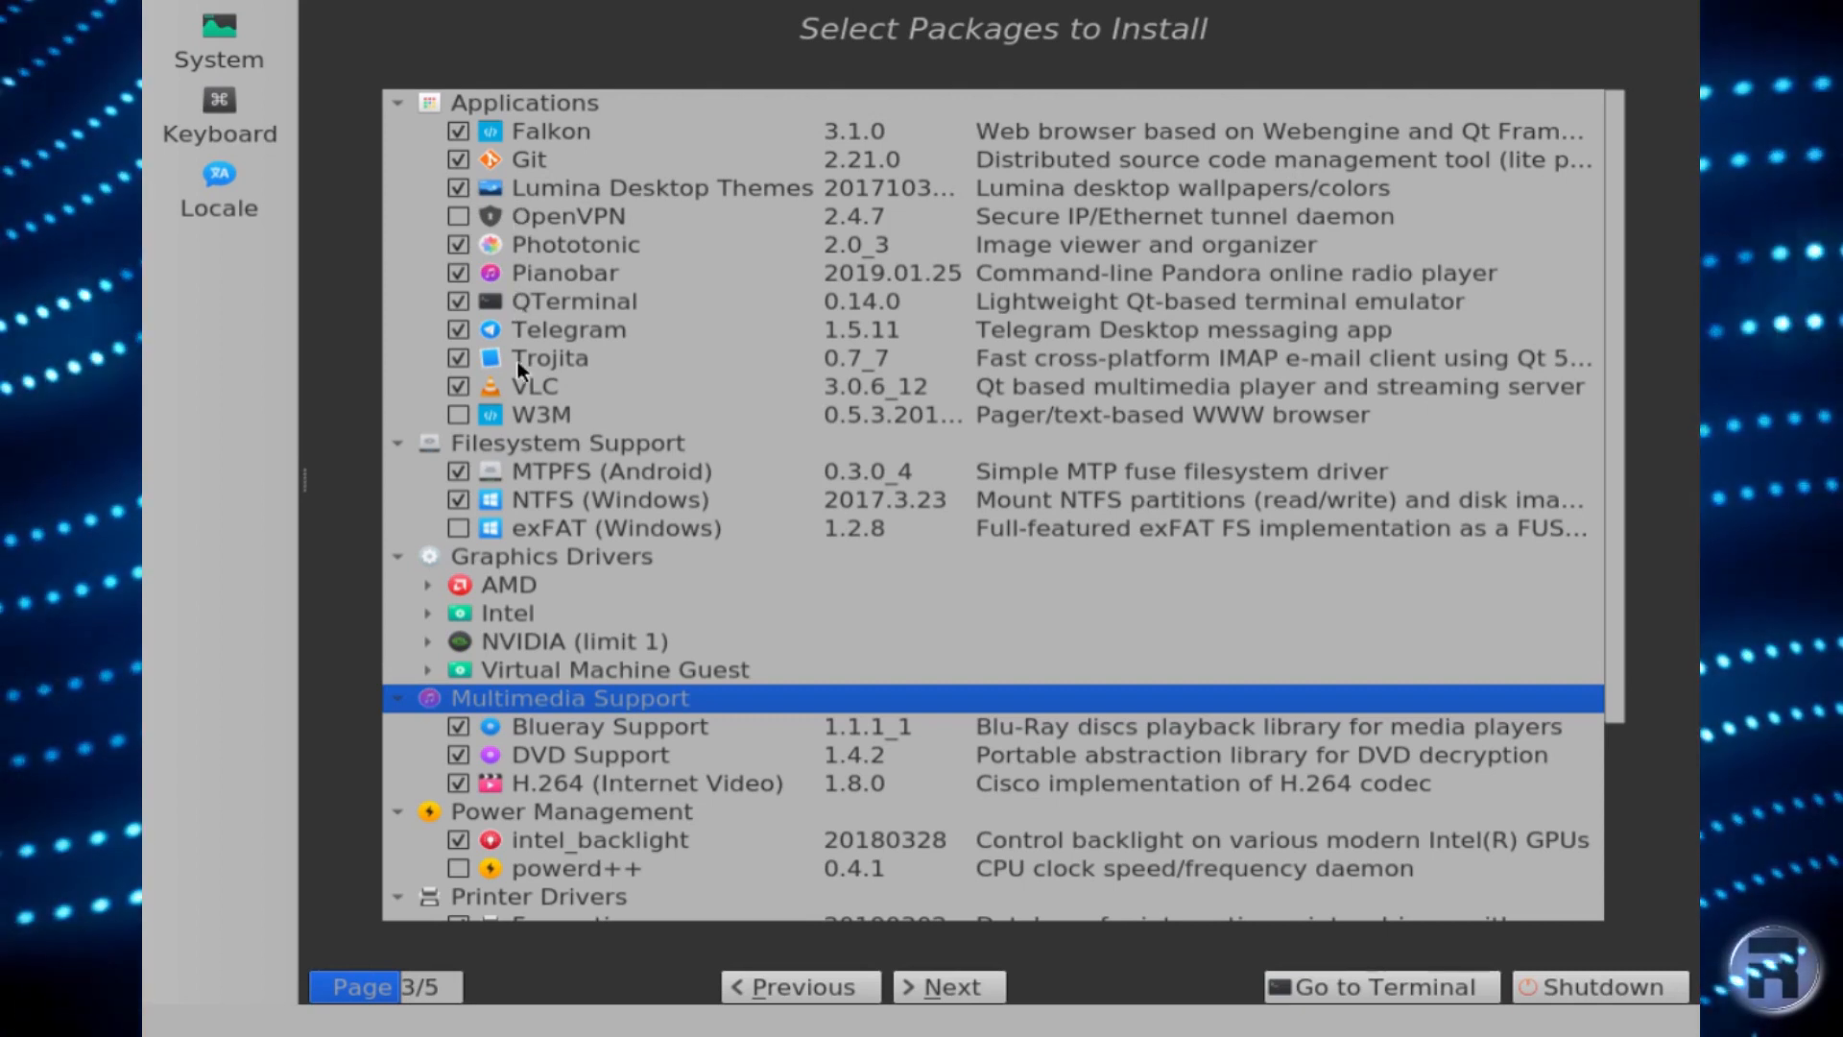
click(458, 528)
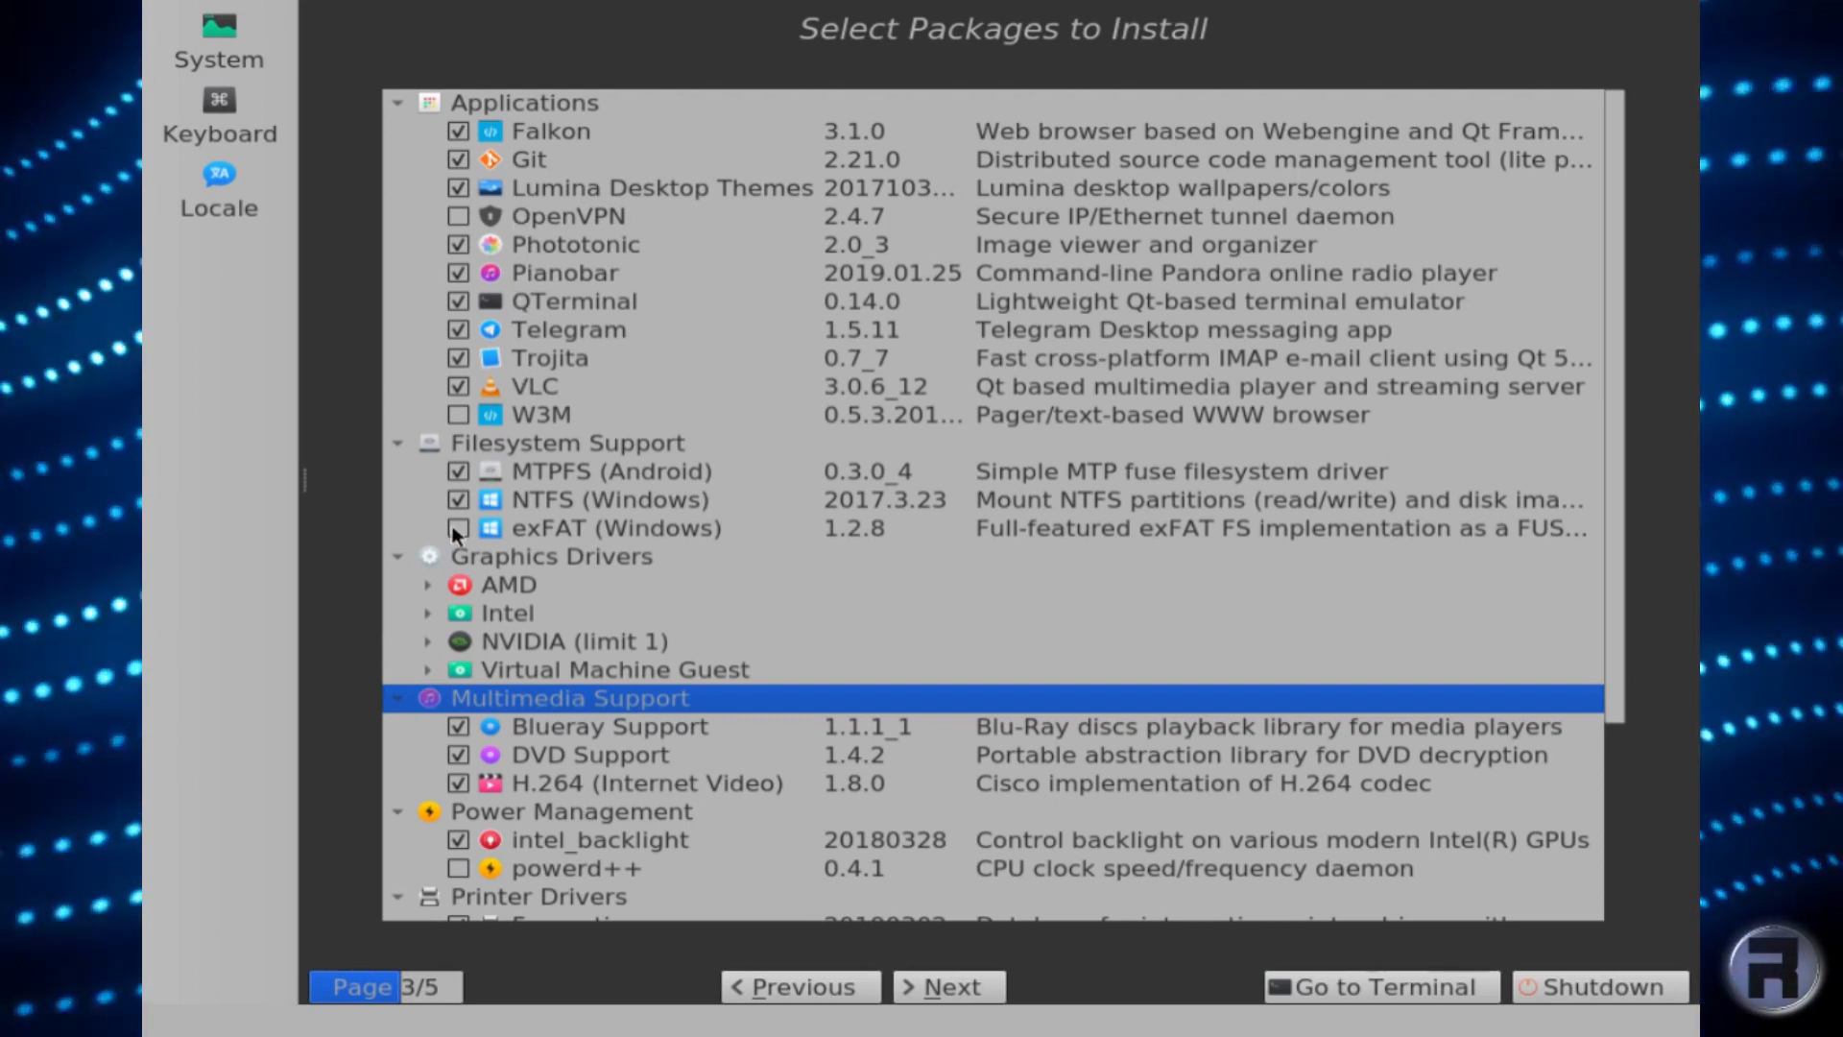
scroll(465, 542, down, 1)
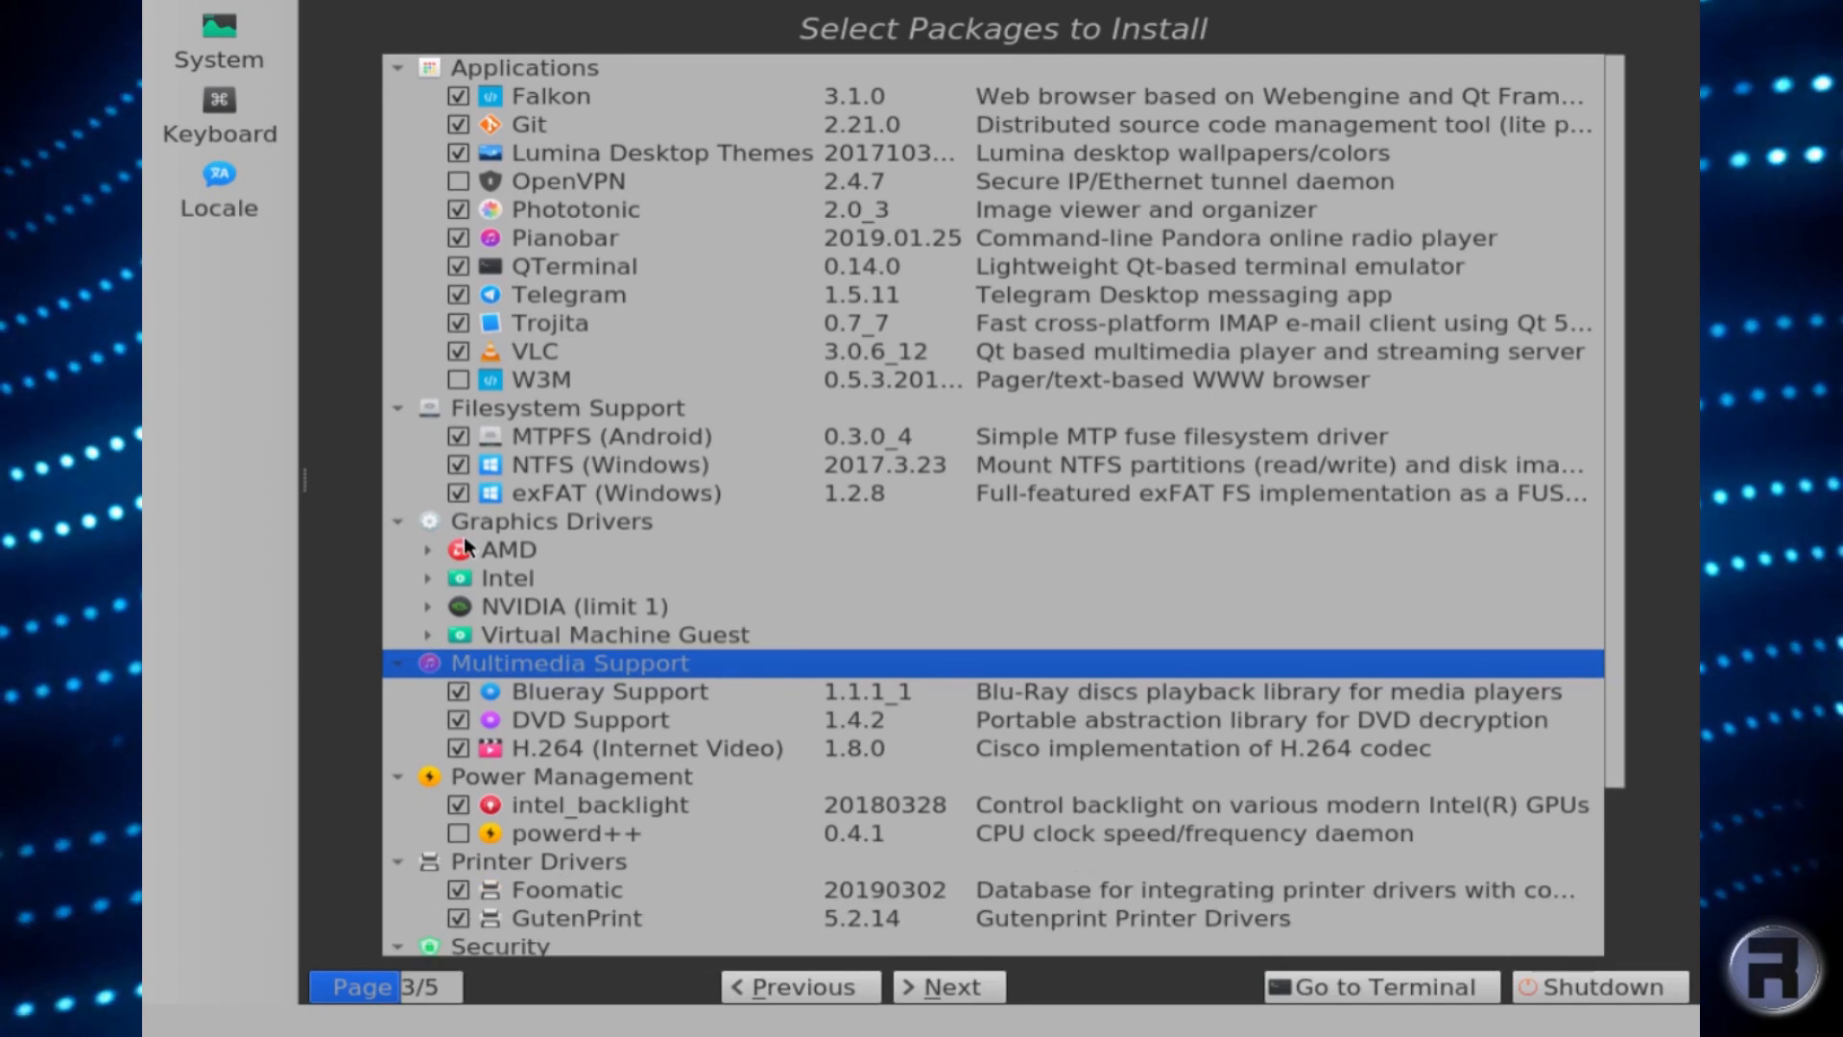
Make sure VirtualBox Guest Additions is selected among the graphics drivers and continue to account setup.
click(432, 634)
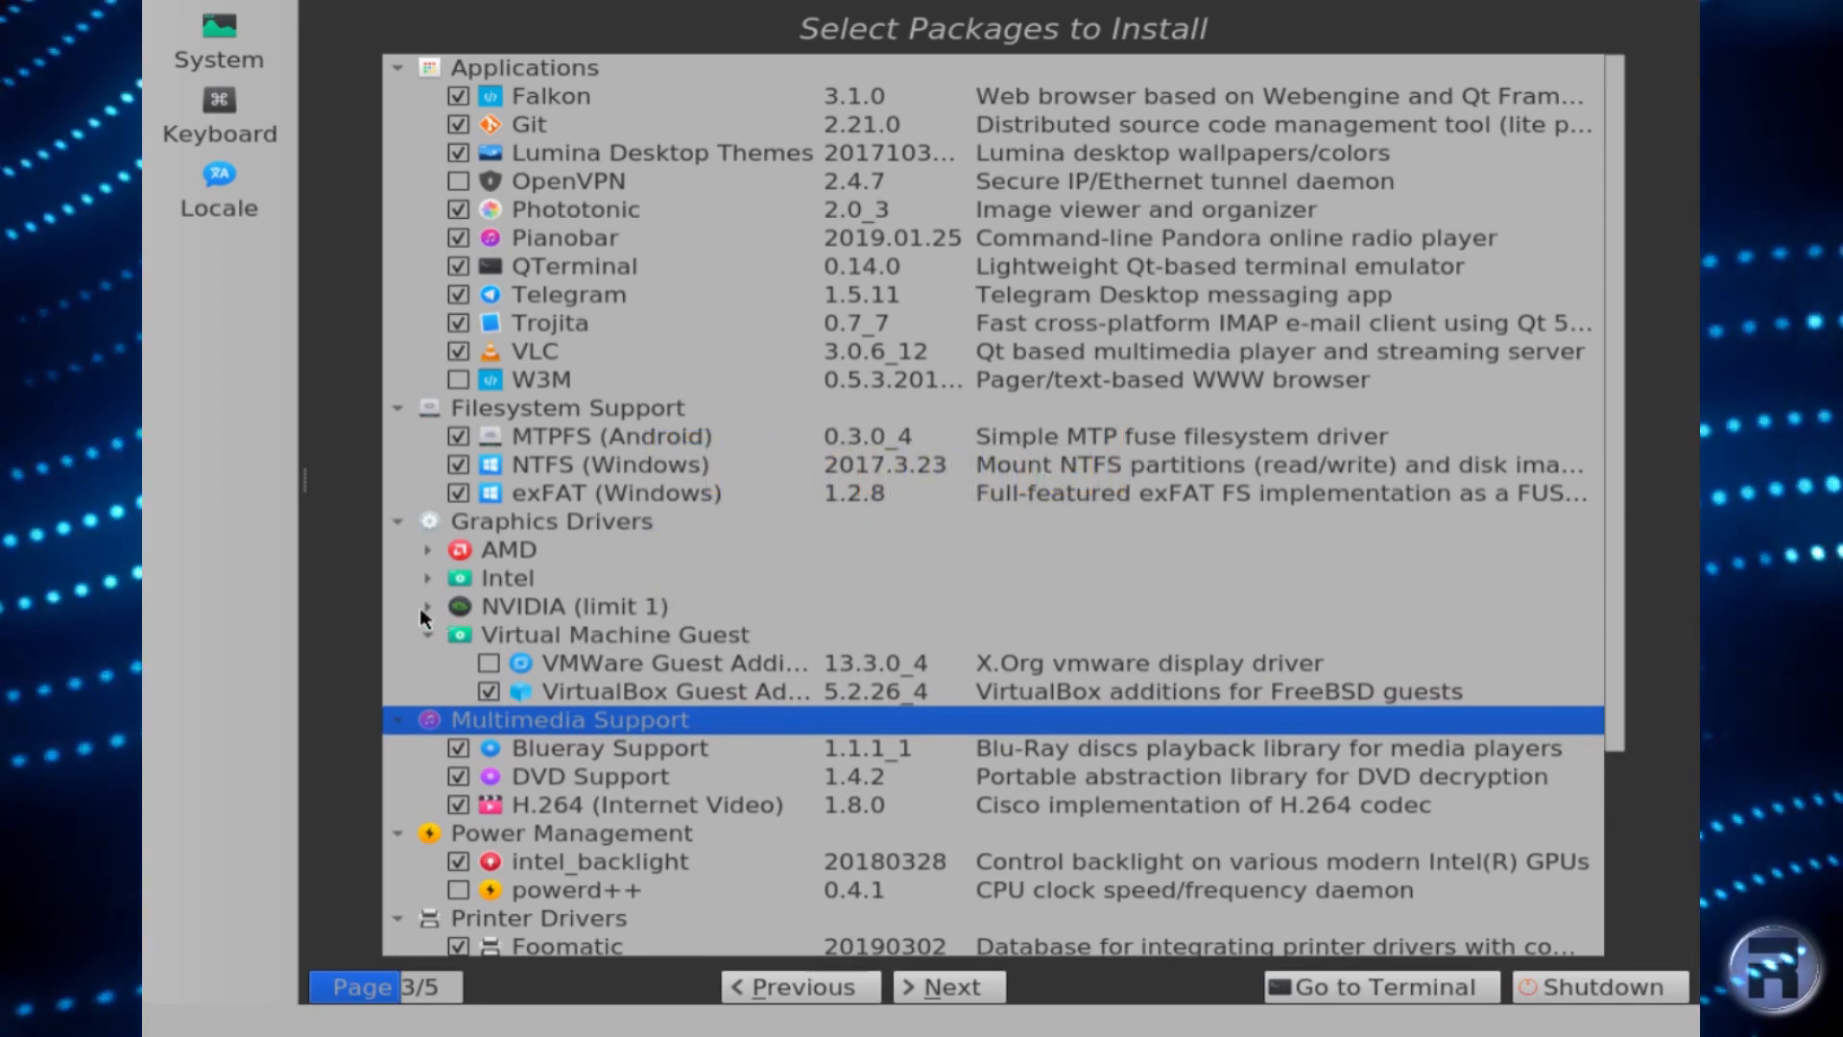
click(427, 608)
click(427, 607)
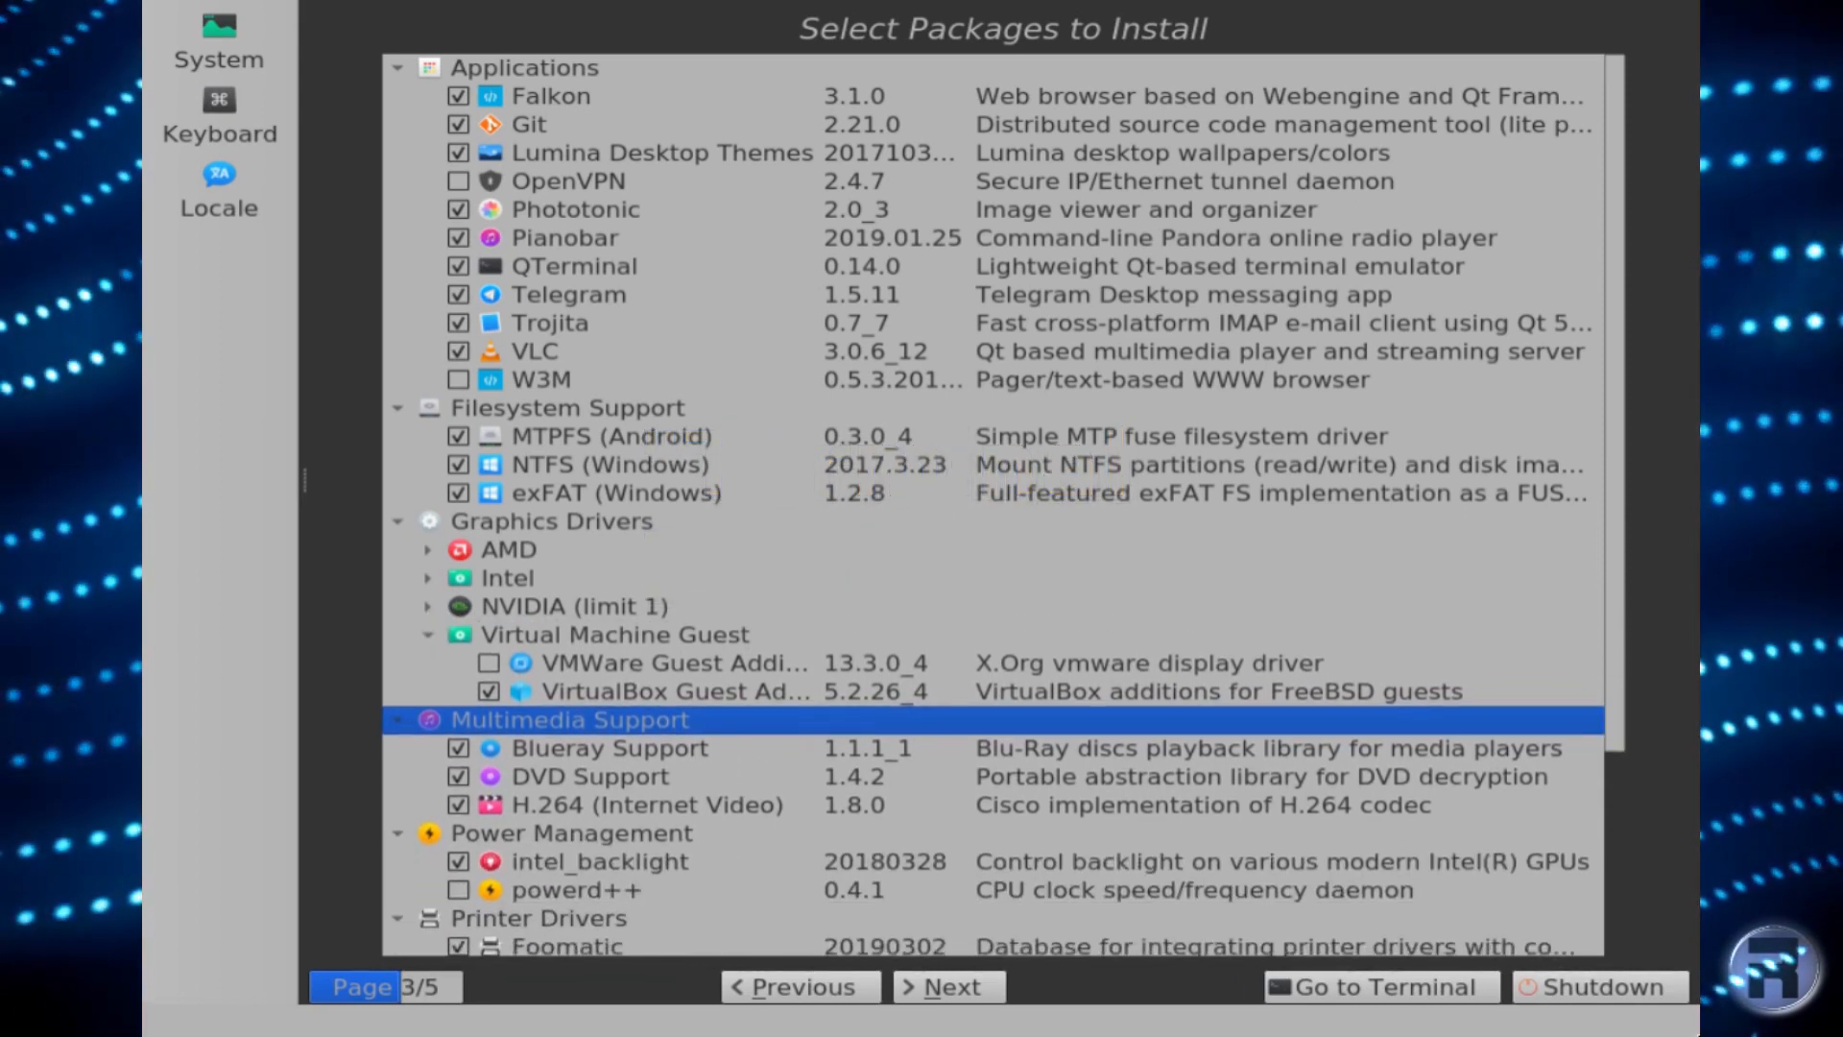
click(958, 981)
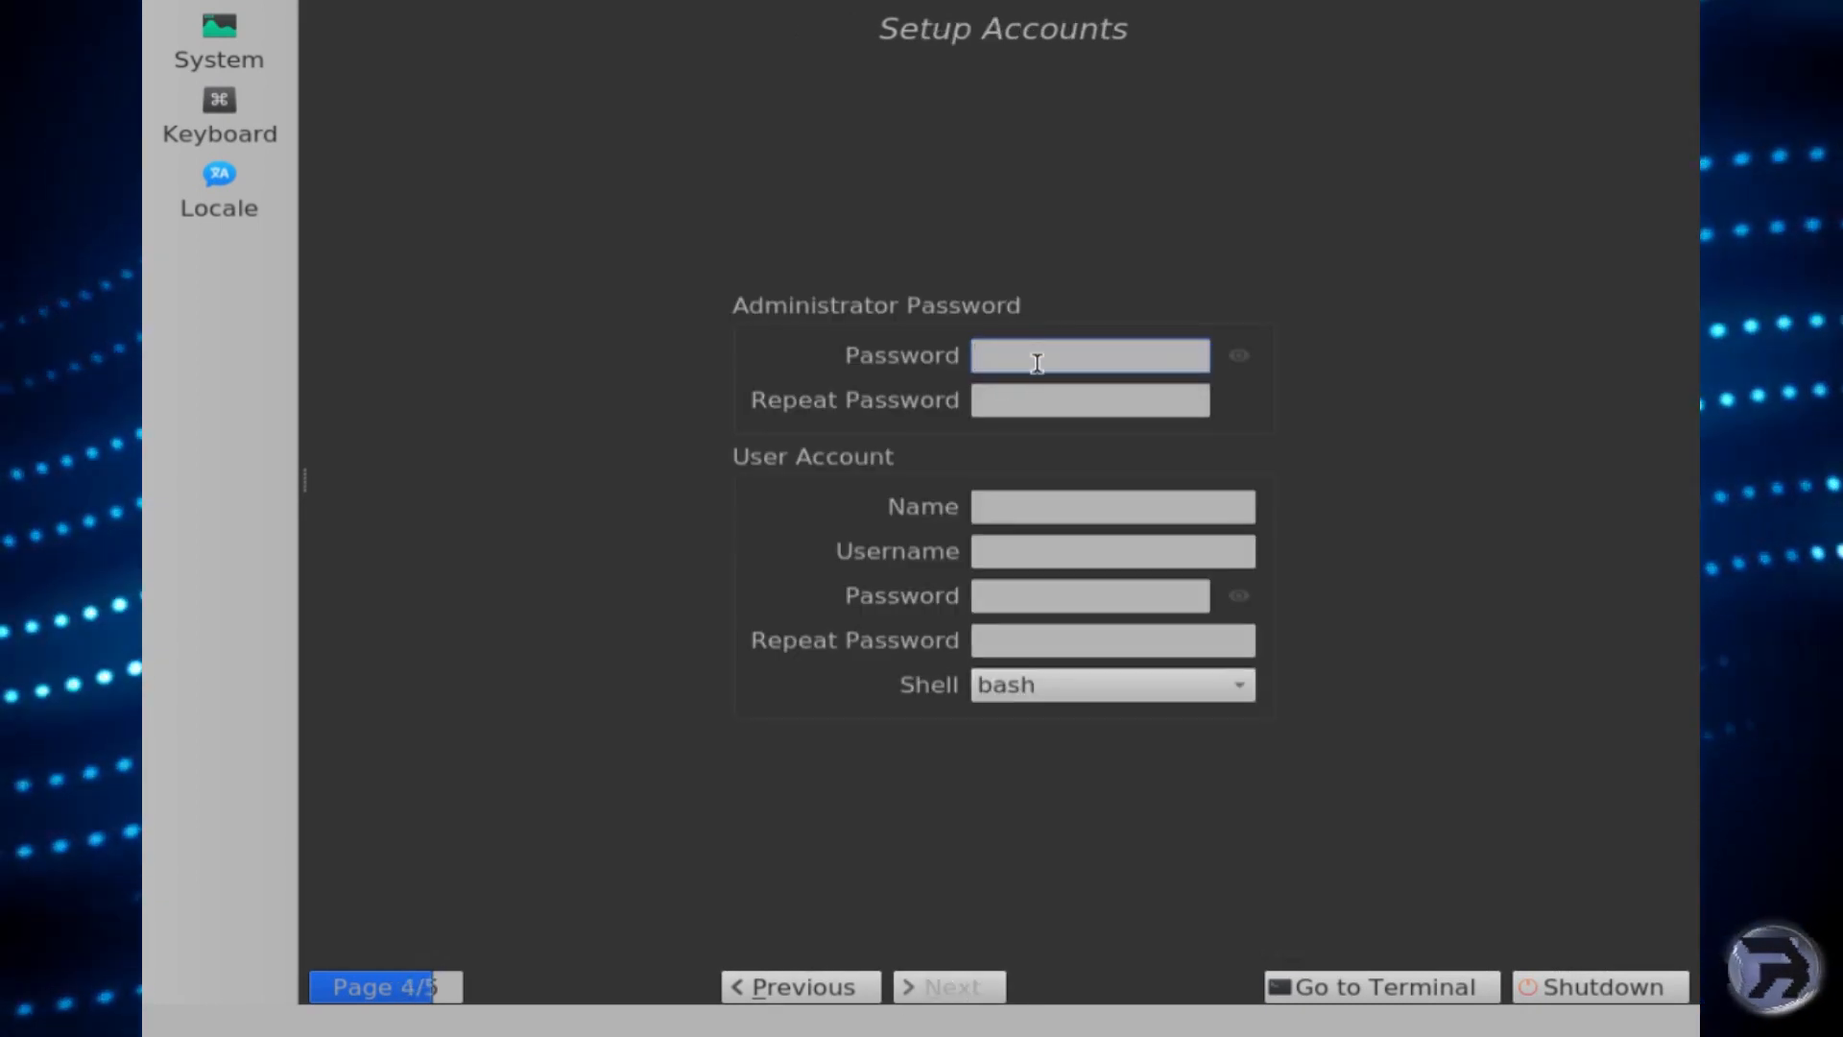
Enter the administrator password and repeat it.
text(••)
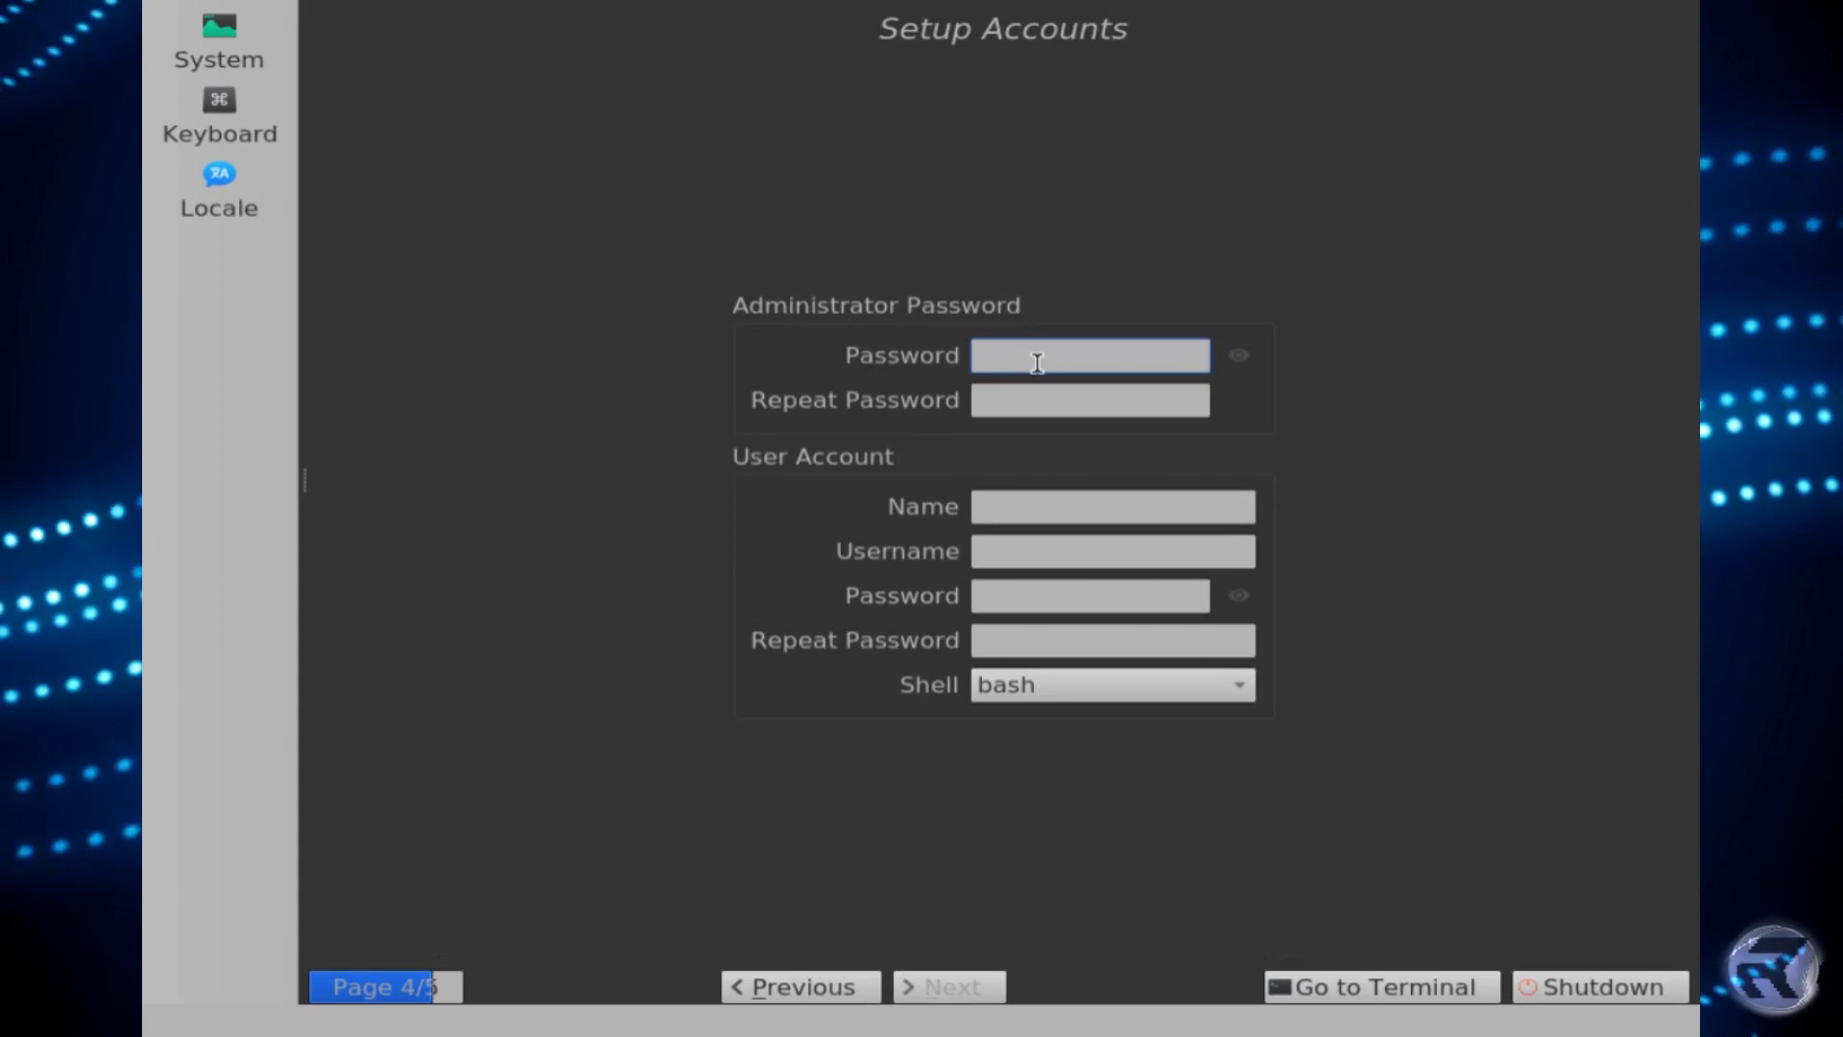
text(••••••)
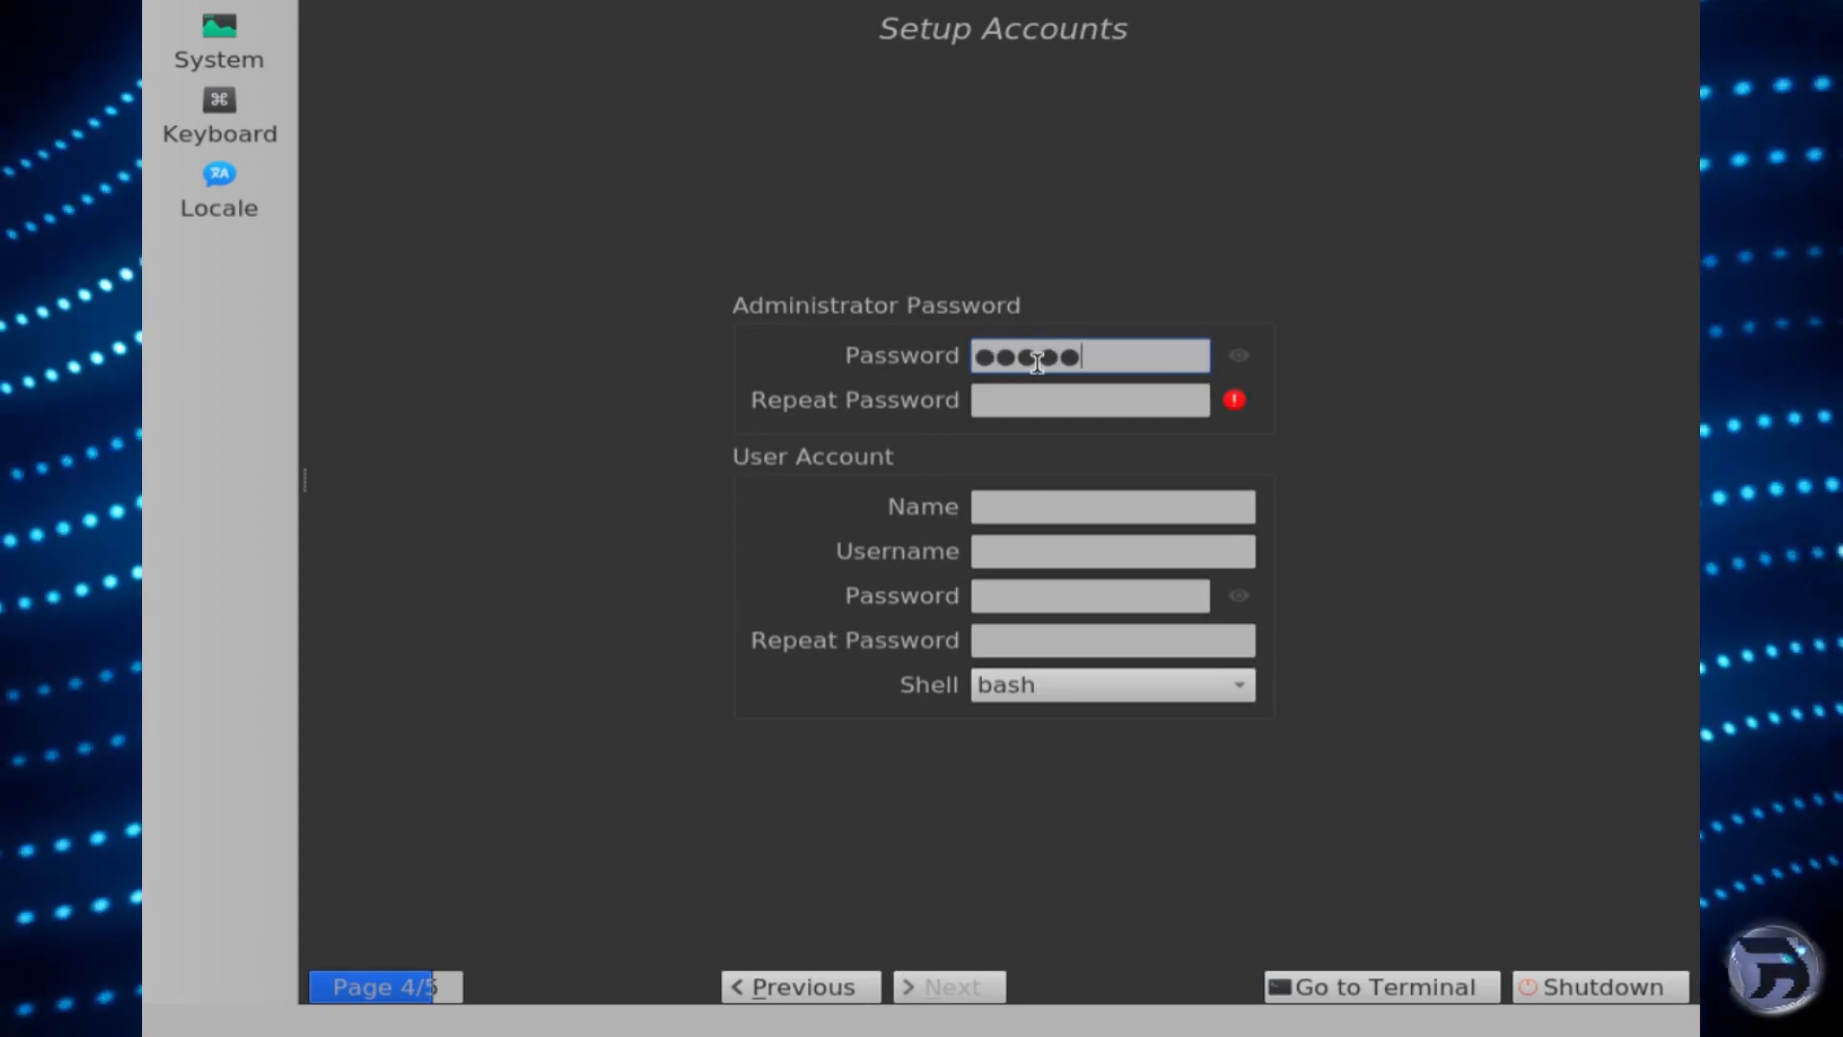
key(Tab)
text(••••••••)
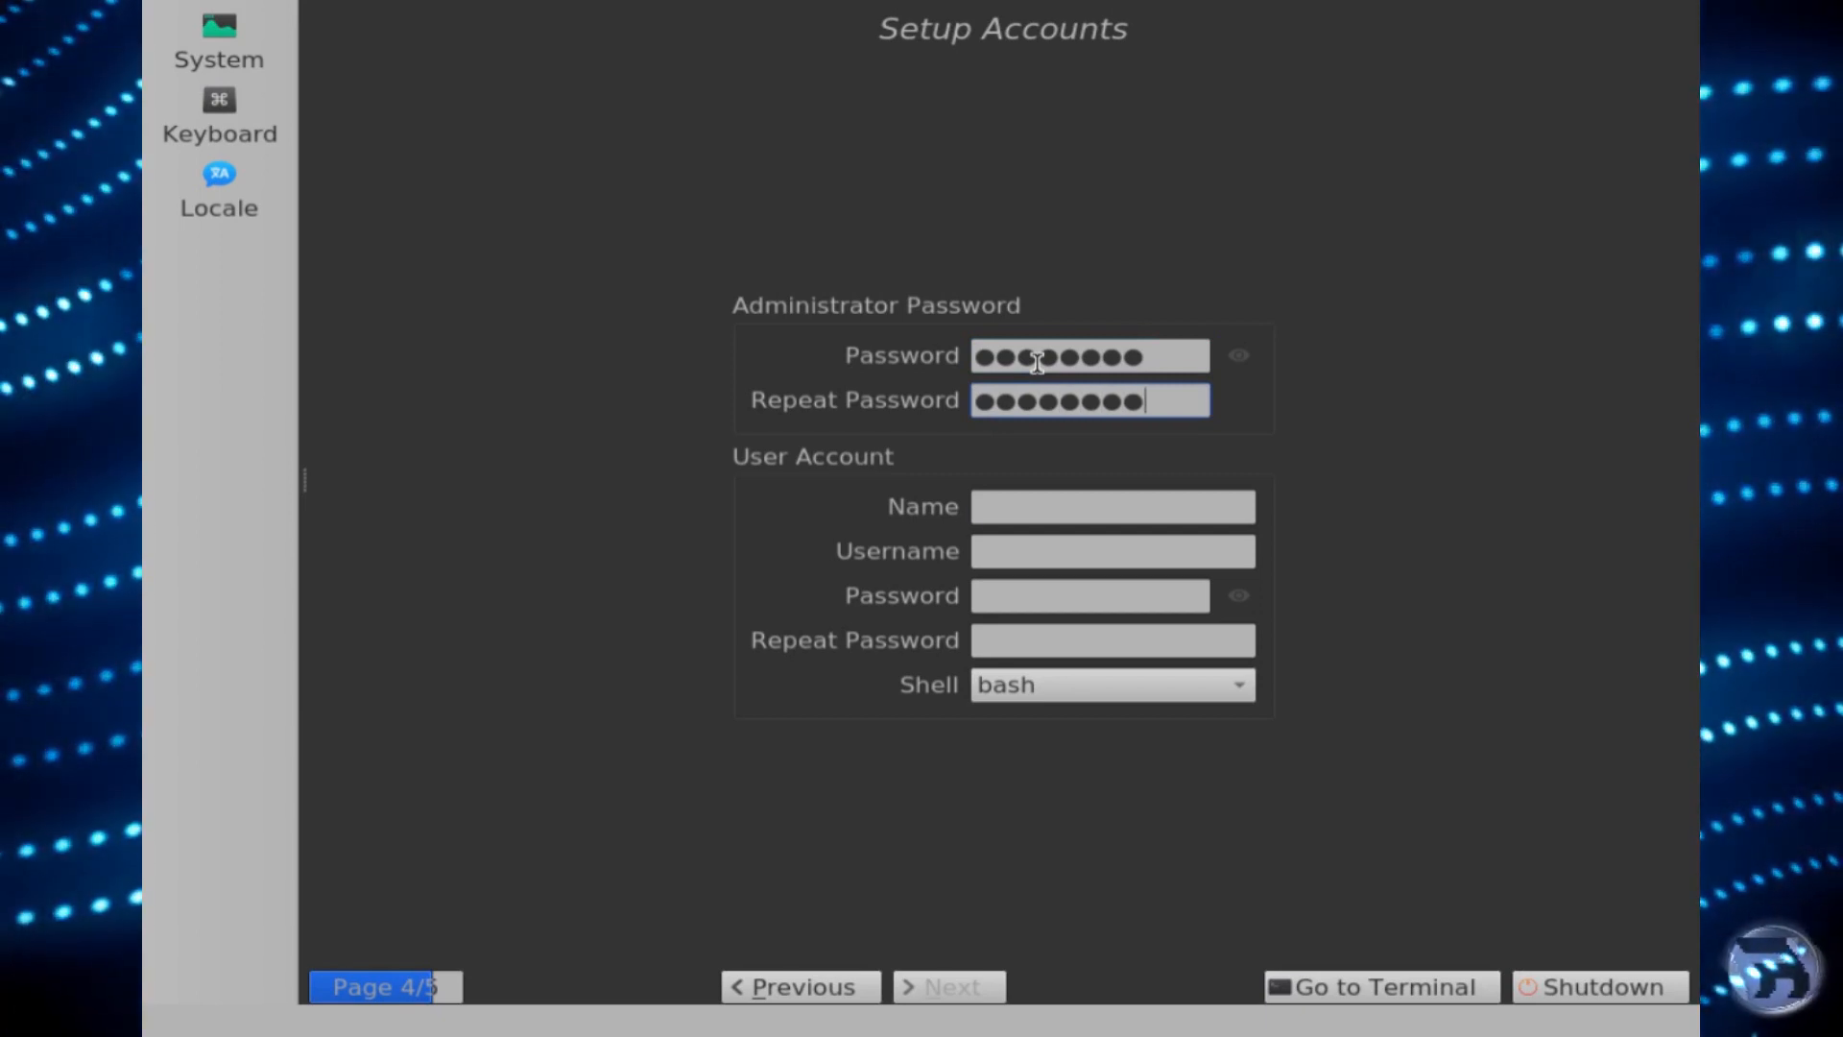
Enter the user account's name, accept the suggested username, and enter and repeat the account password.
key(Tab)
text(RoboNugg)
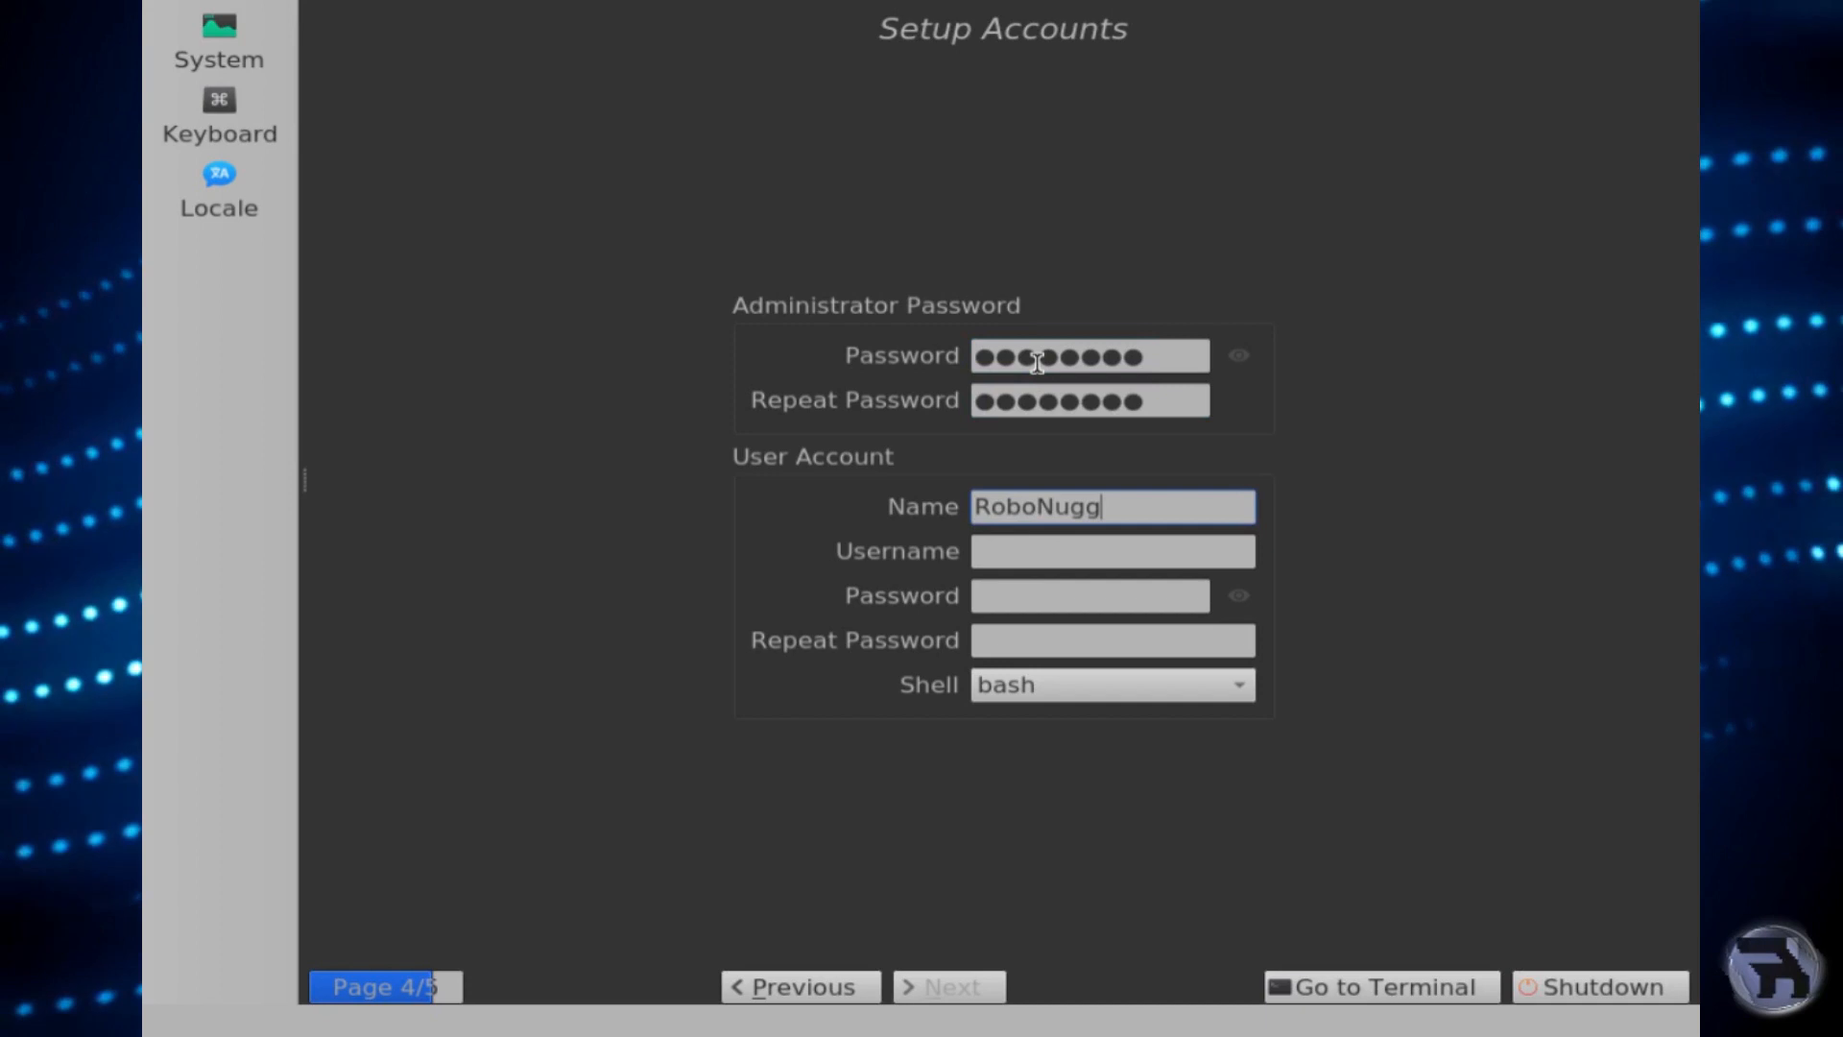
text(ie)
key(Tab)
key(Tab)
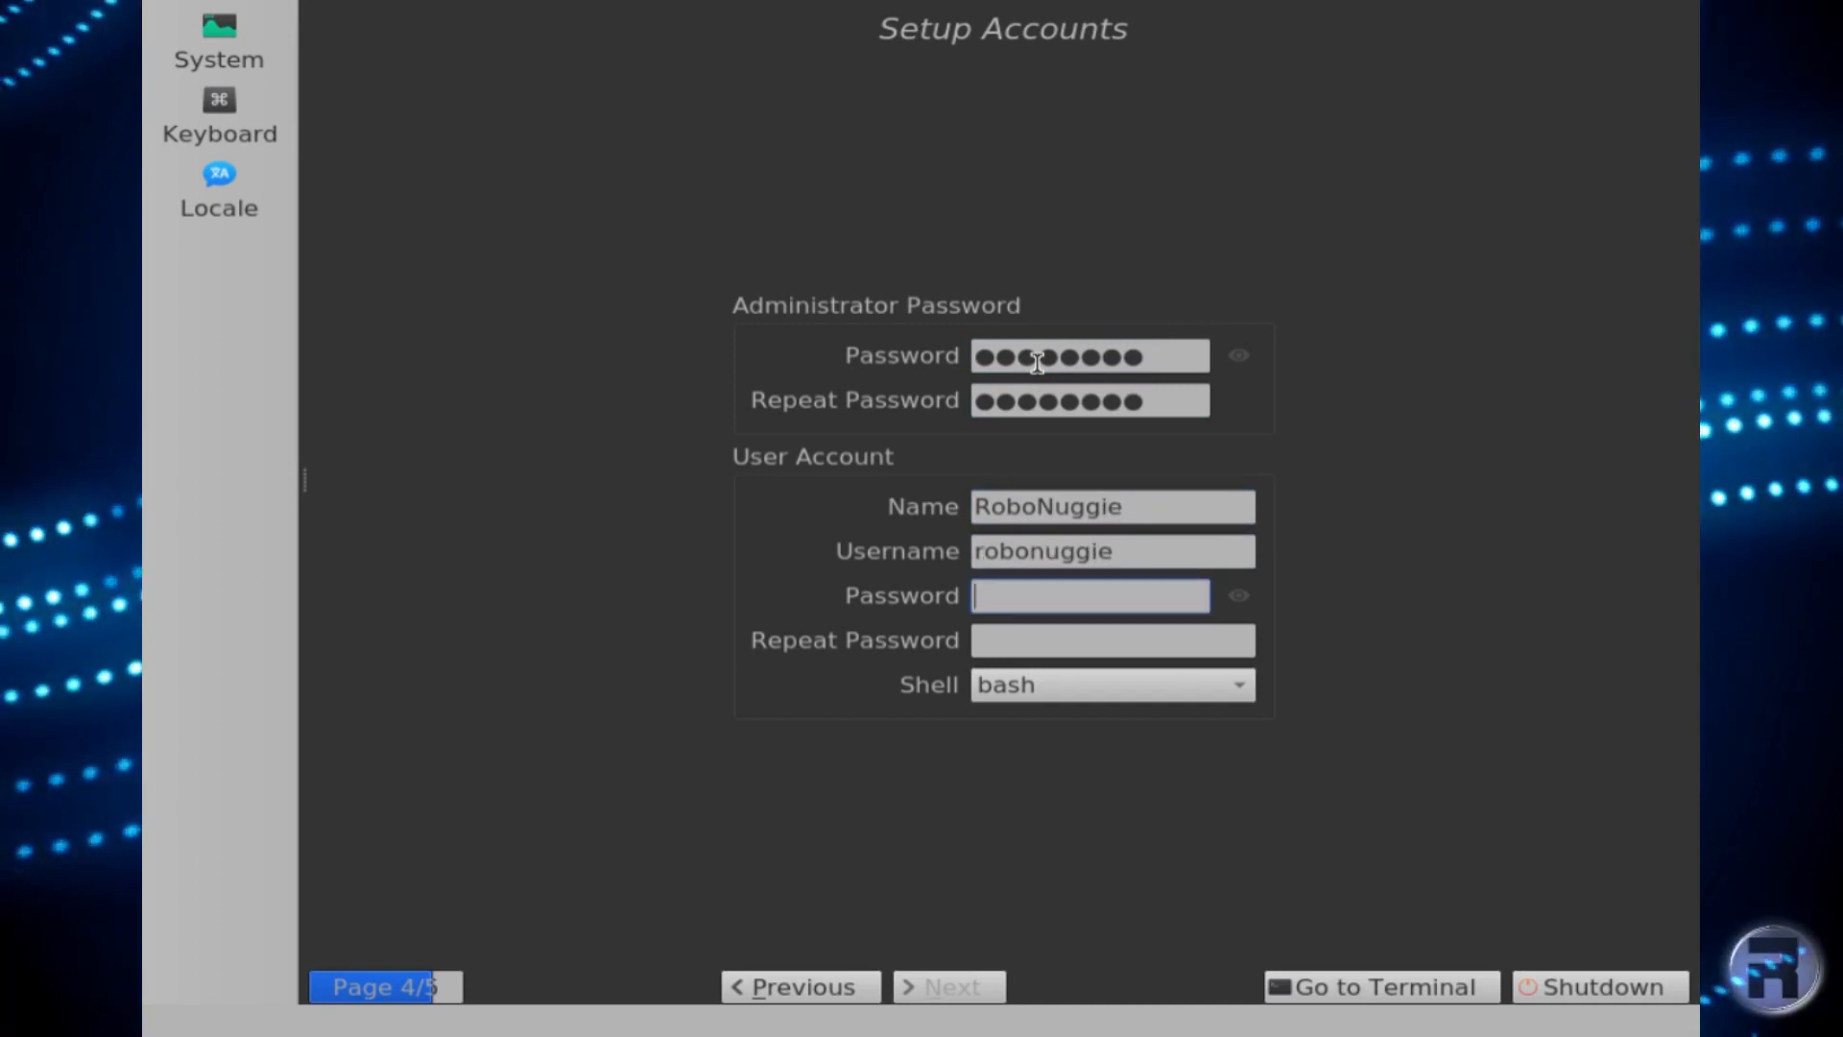
text(*****)
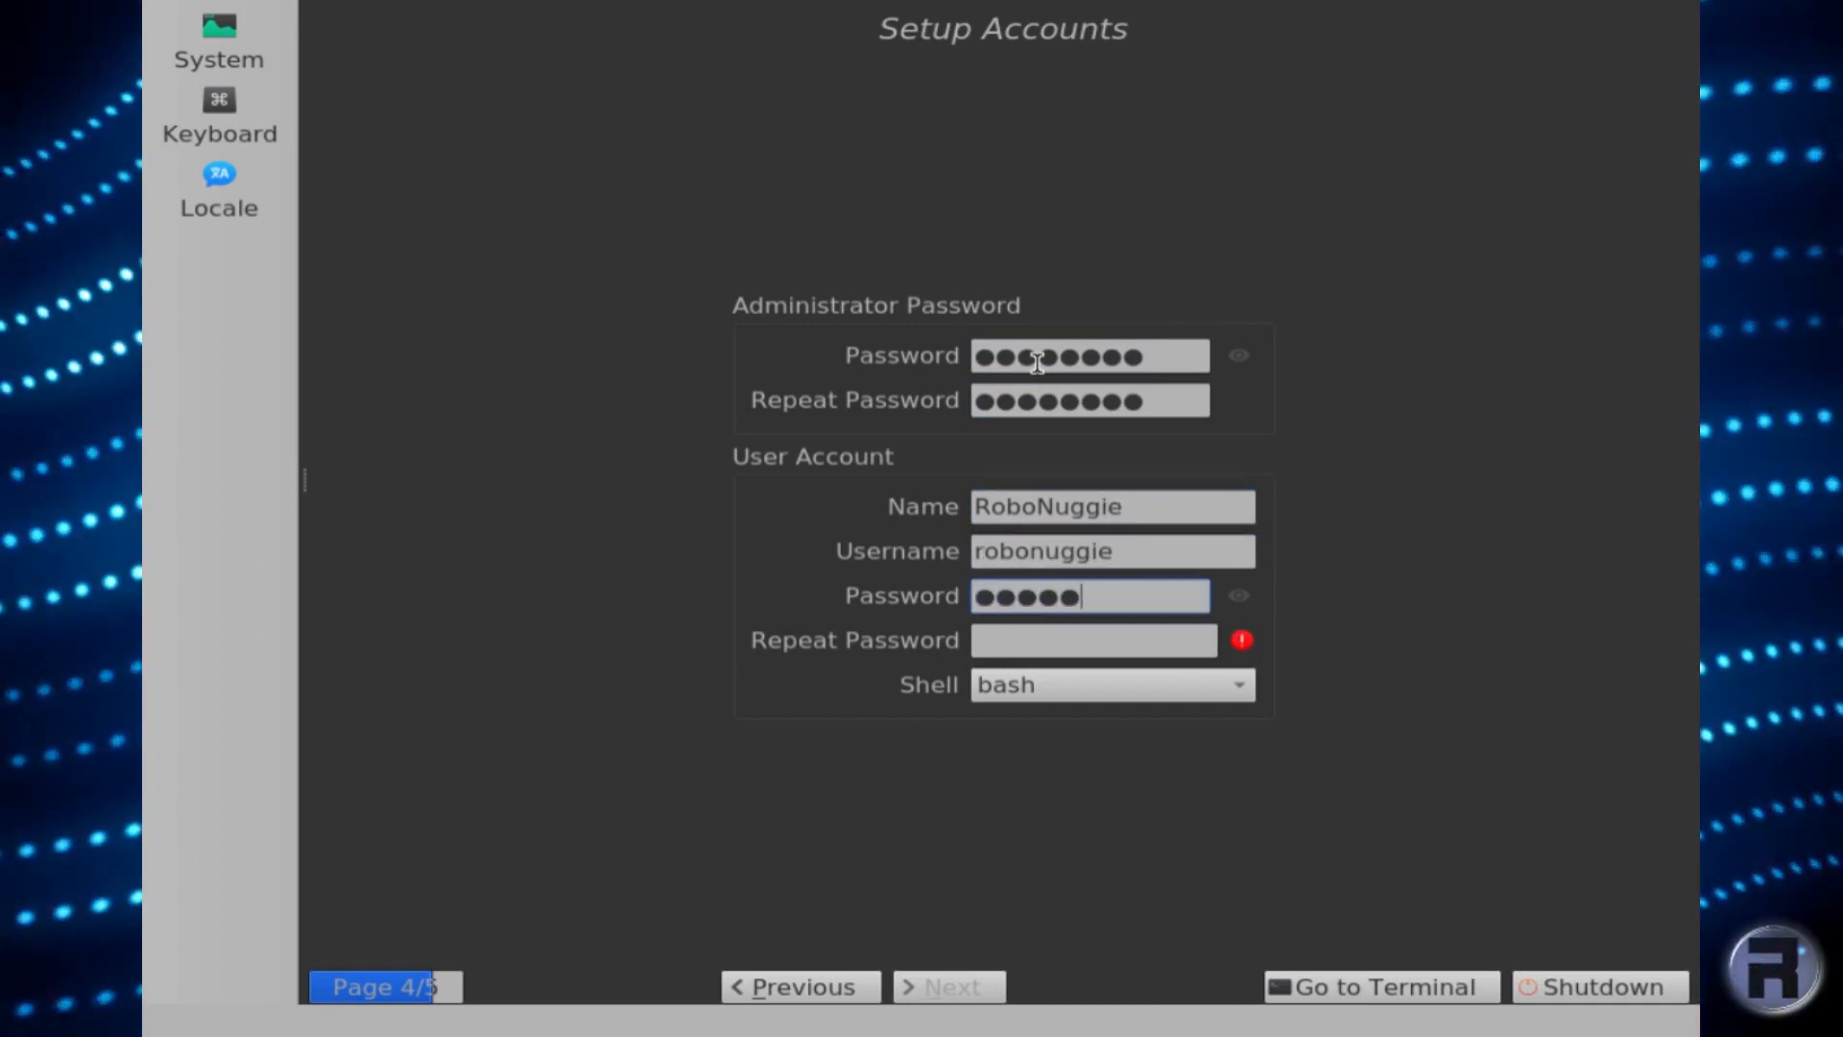
text(***********)
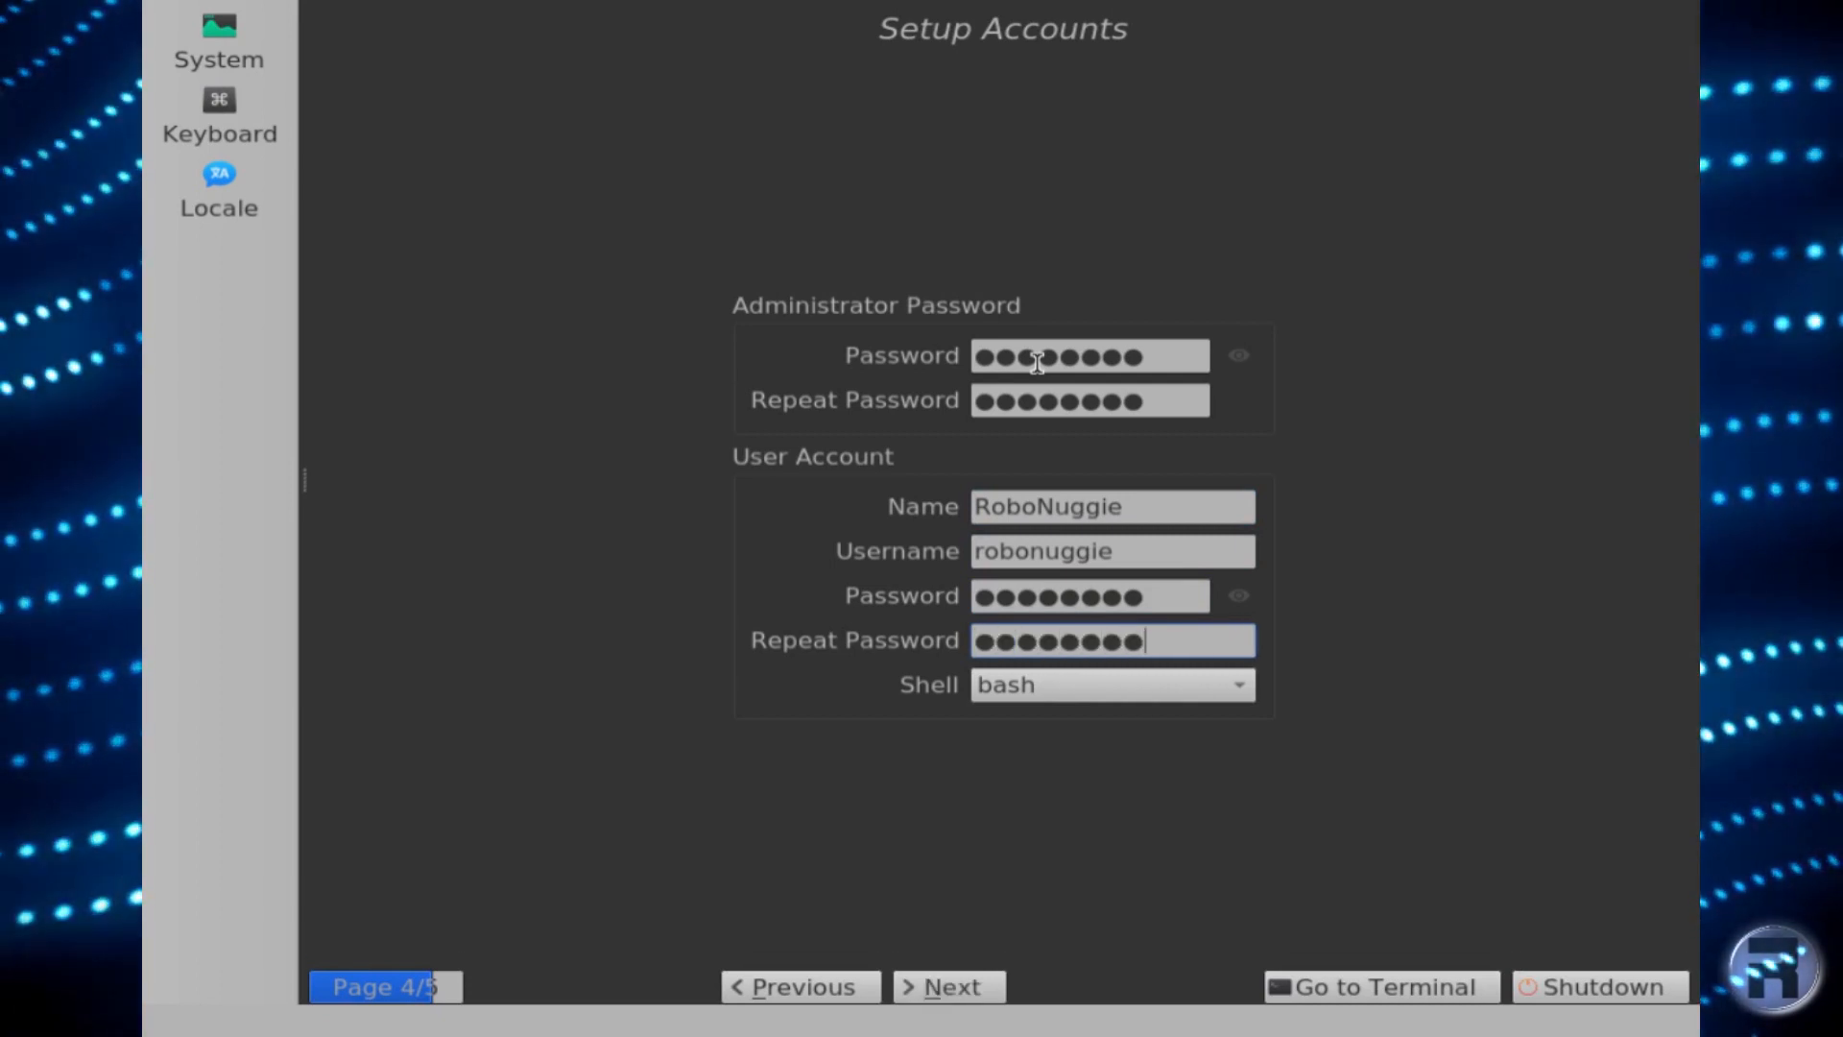
Keep bash as the user's shell, continue to the installation summary and start the installation.
key(Tab)
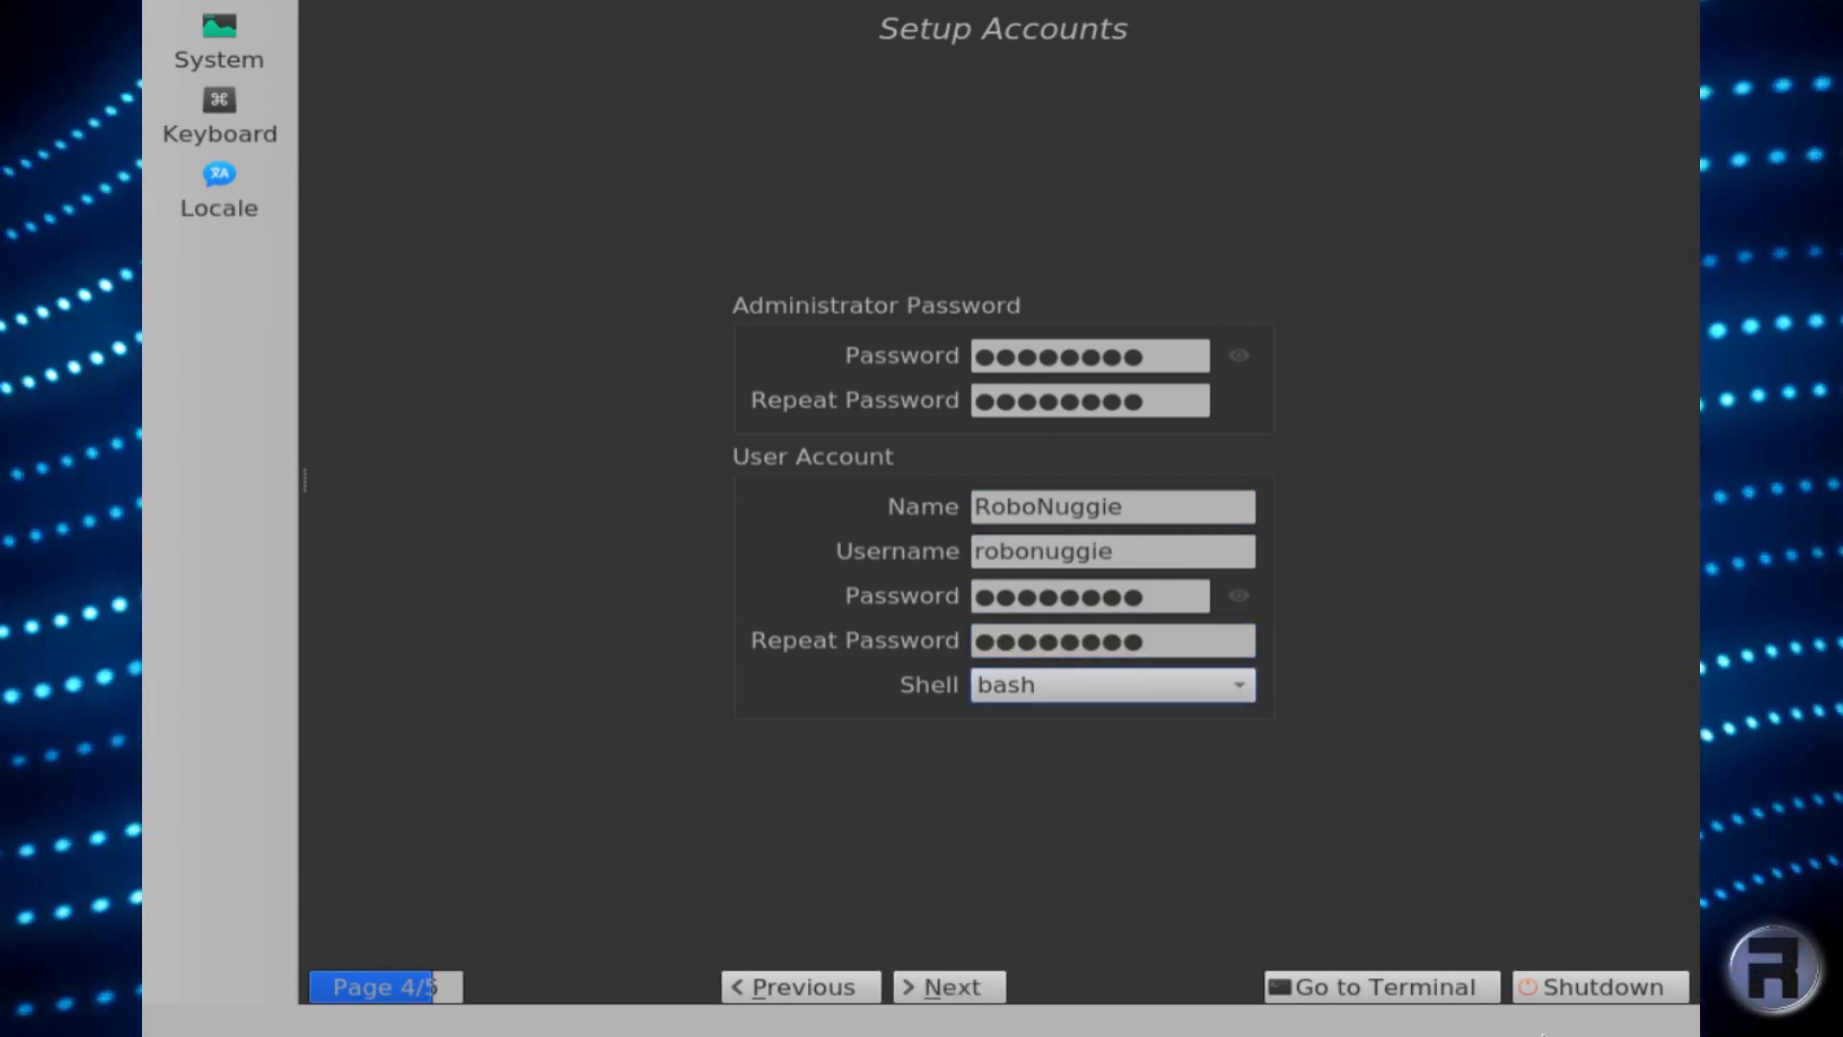
click(969, 993)
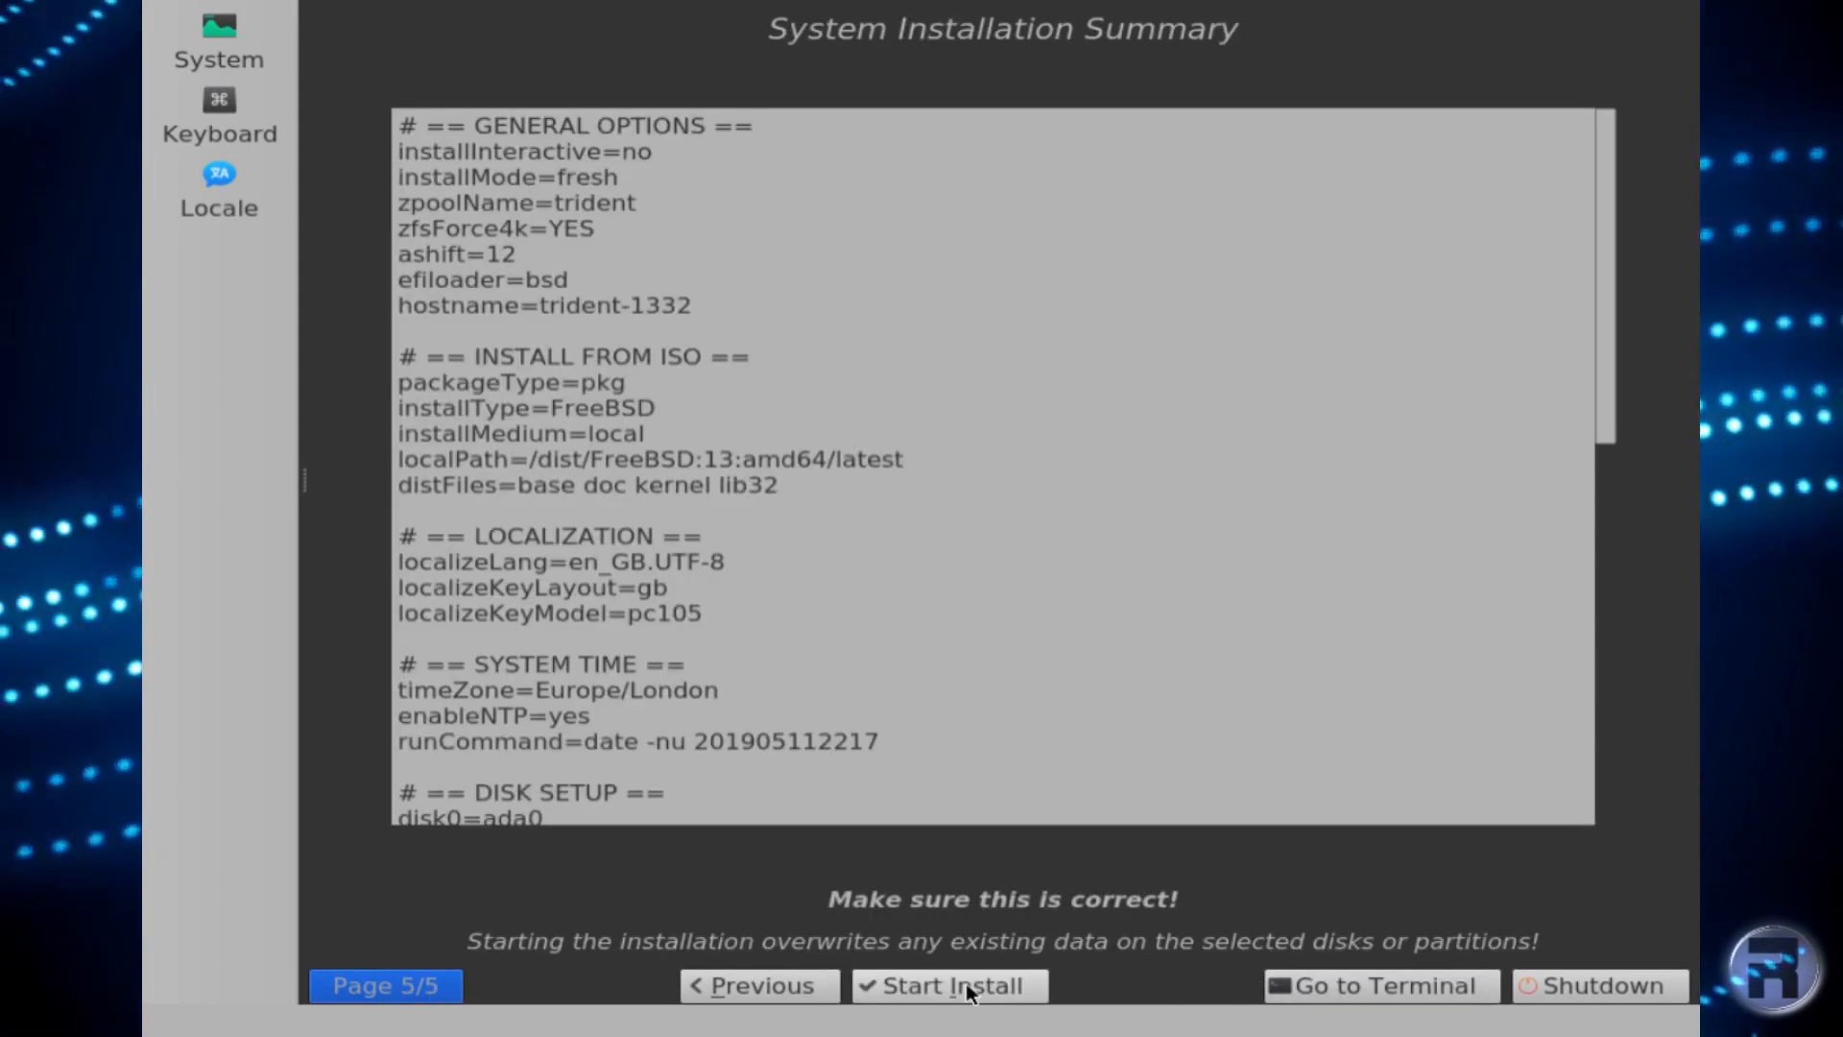
click(975, 988)
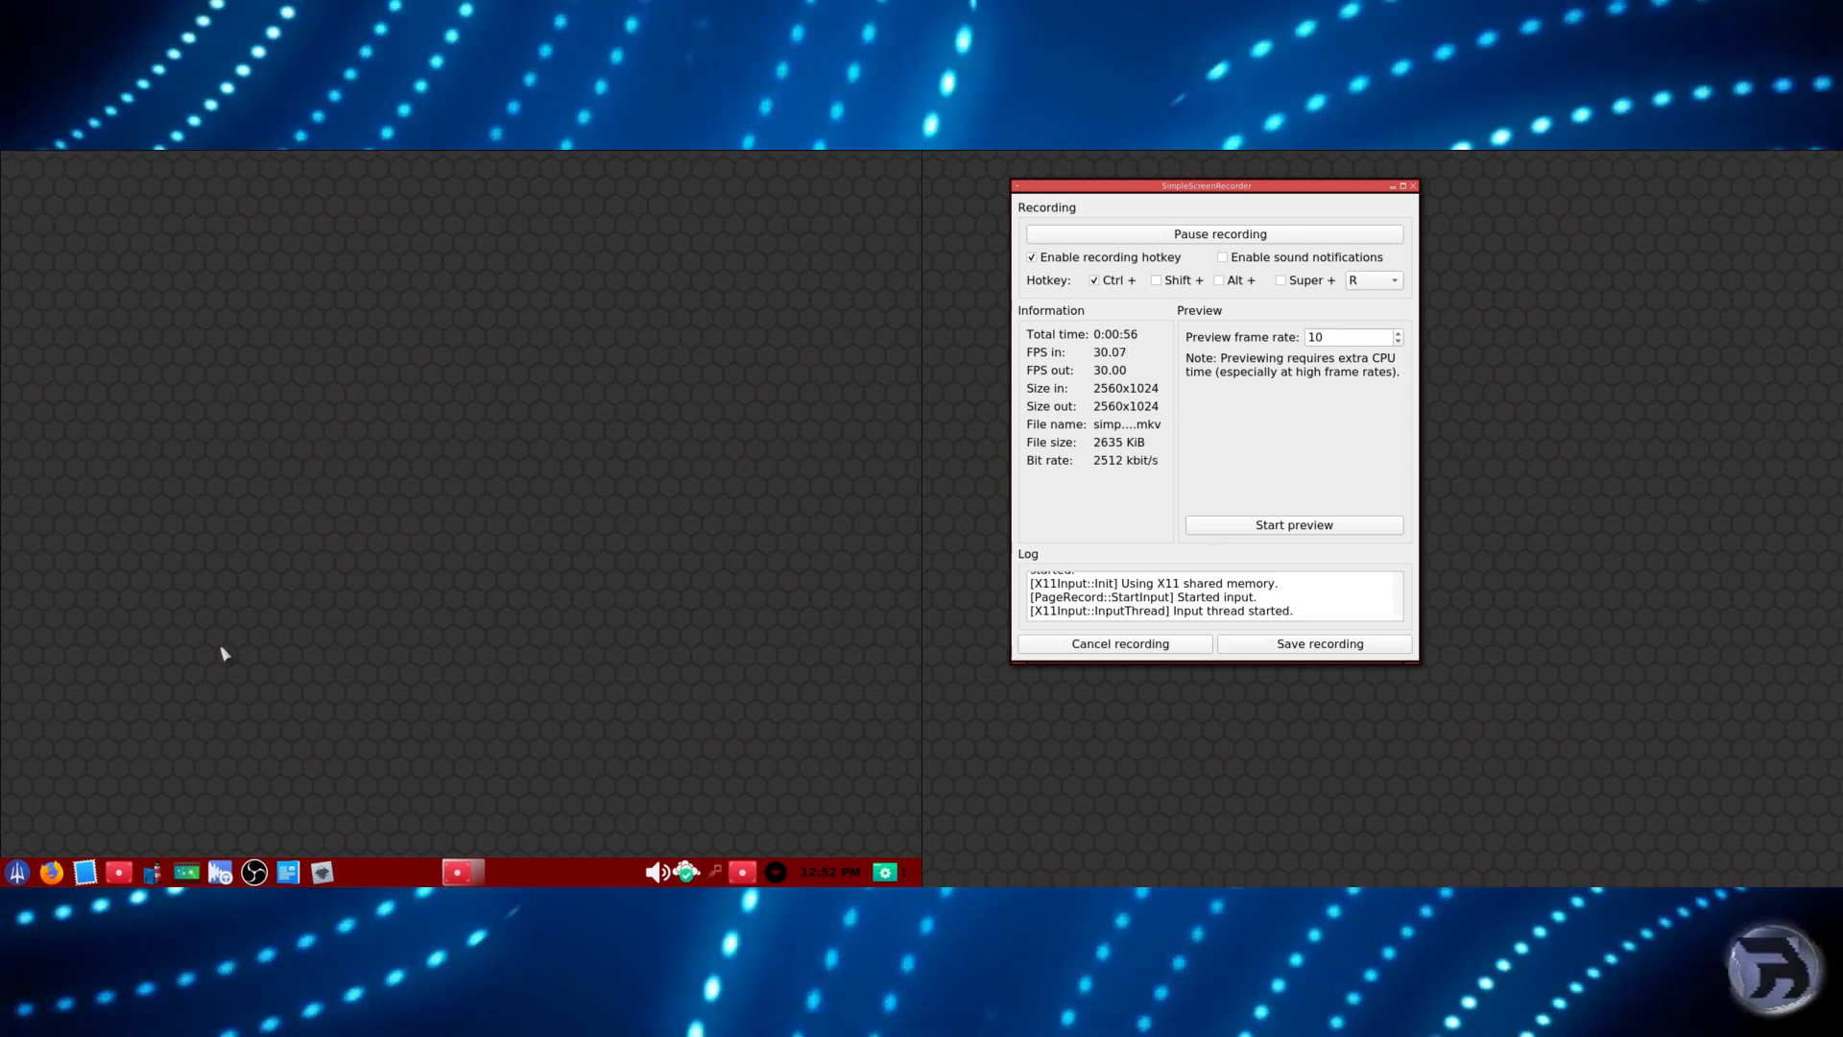
Open AppCafe from the Control Panel, look at the available package repositories, and close the window.
click(17, 874)
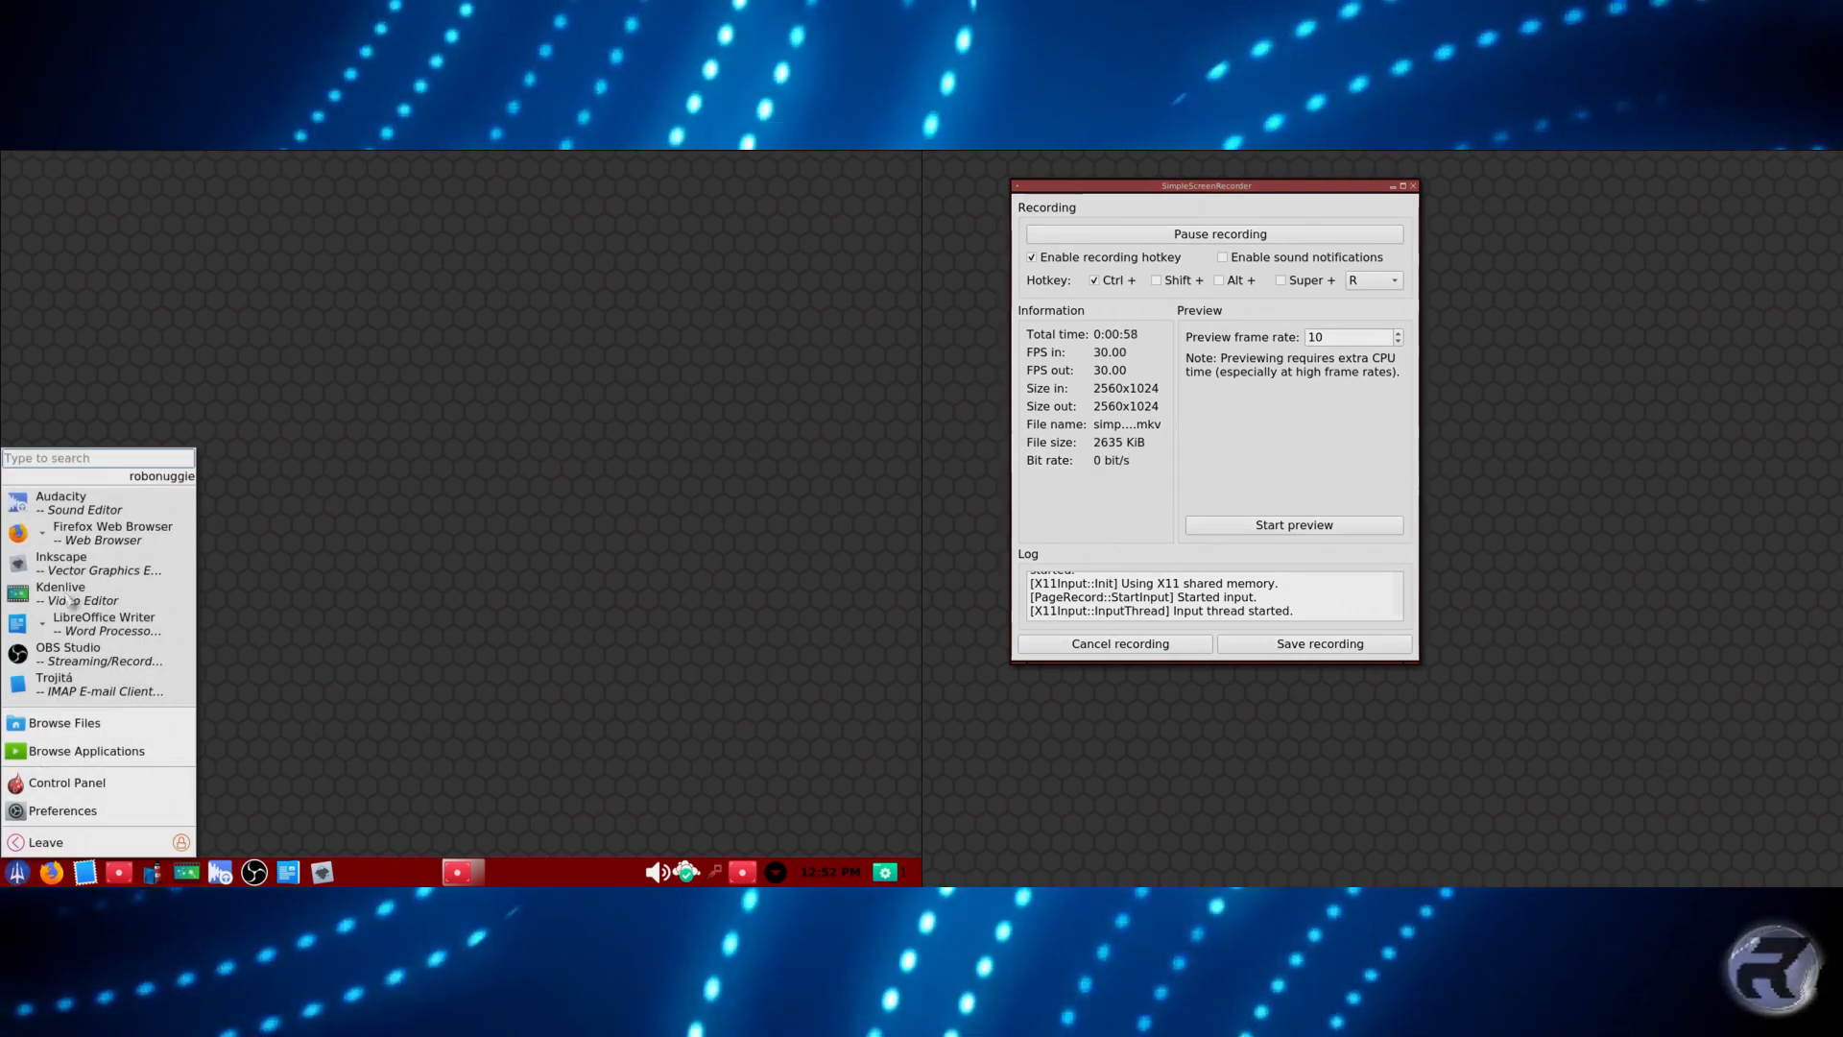
click(30, 782)
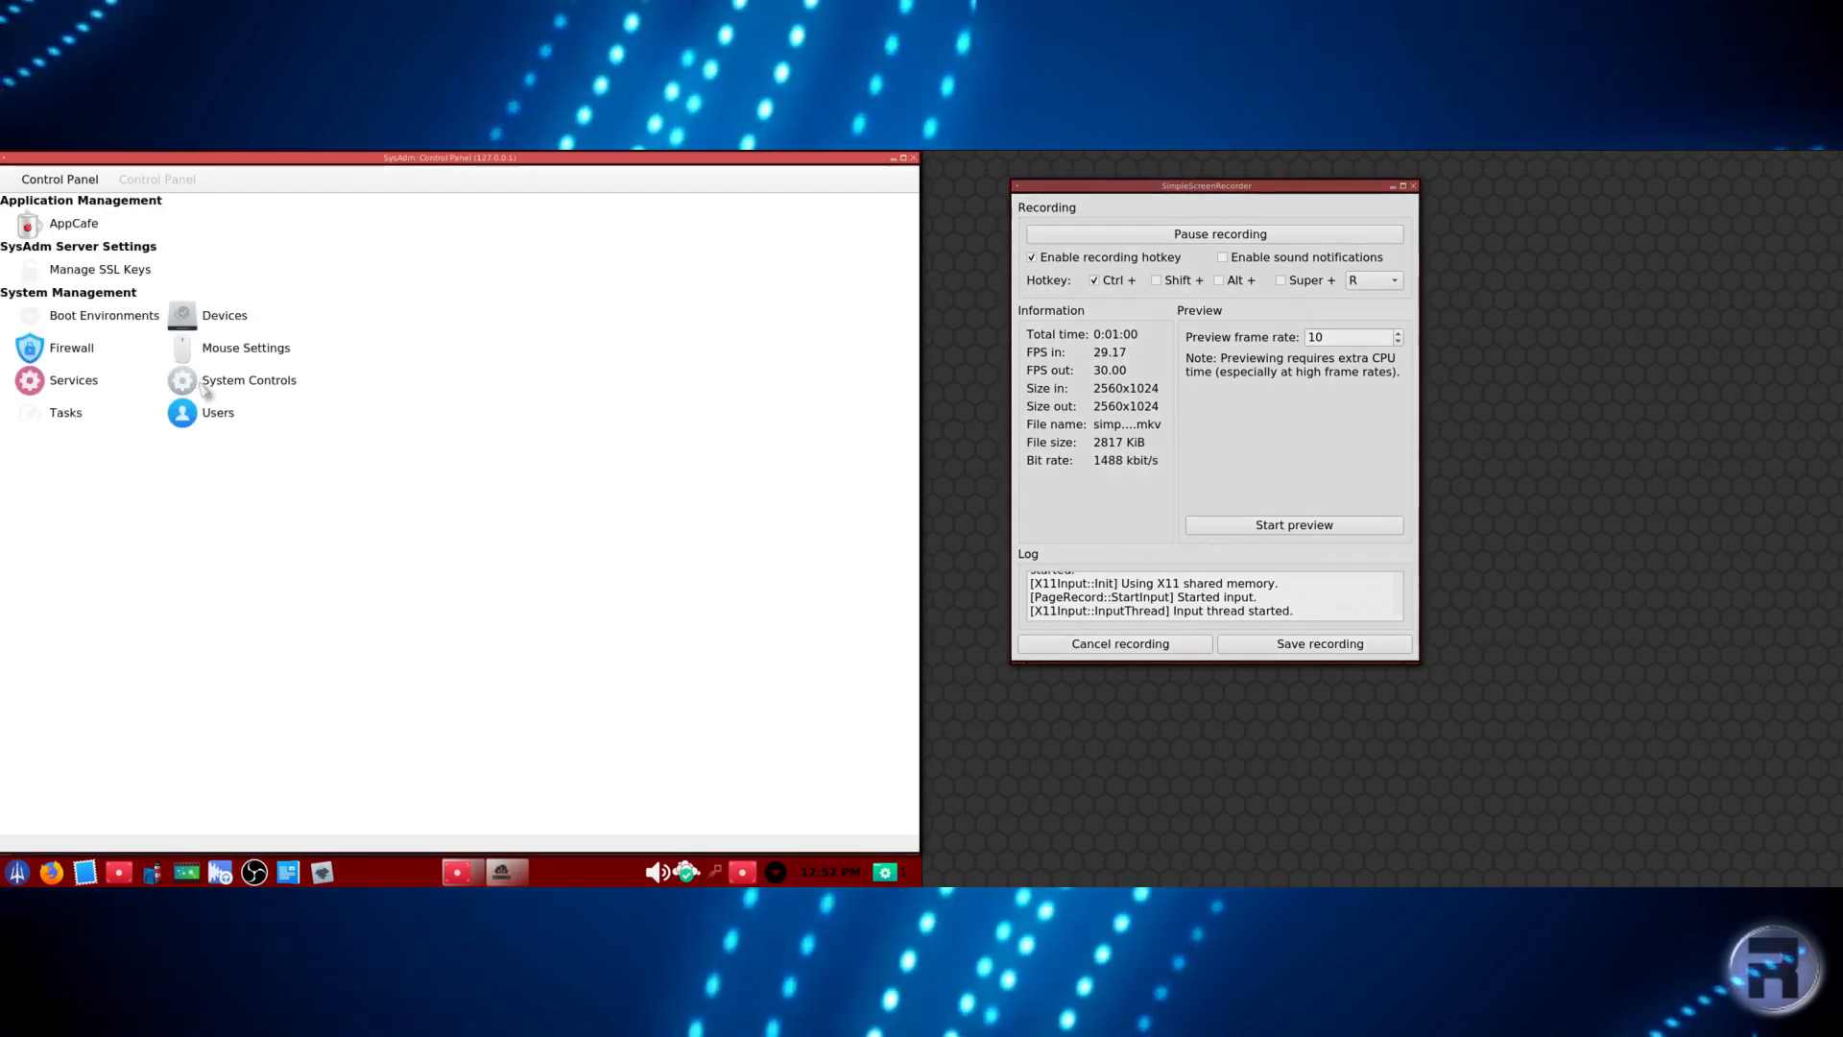
click(53, 228)
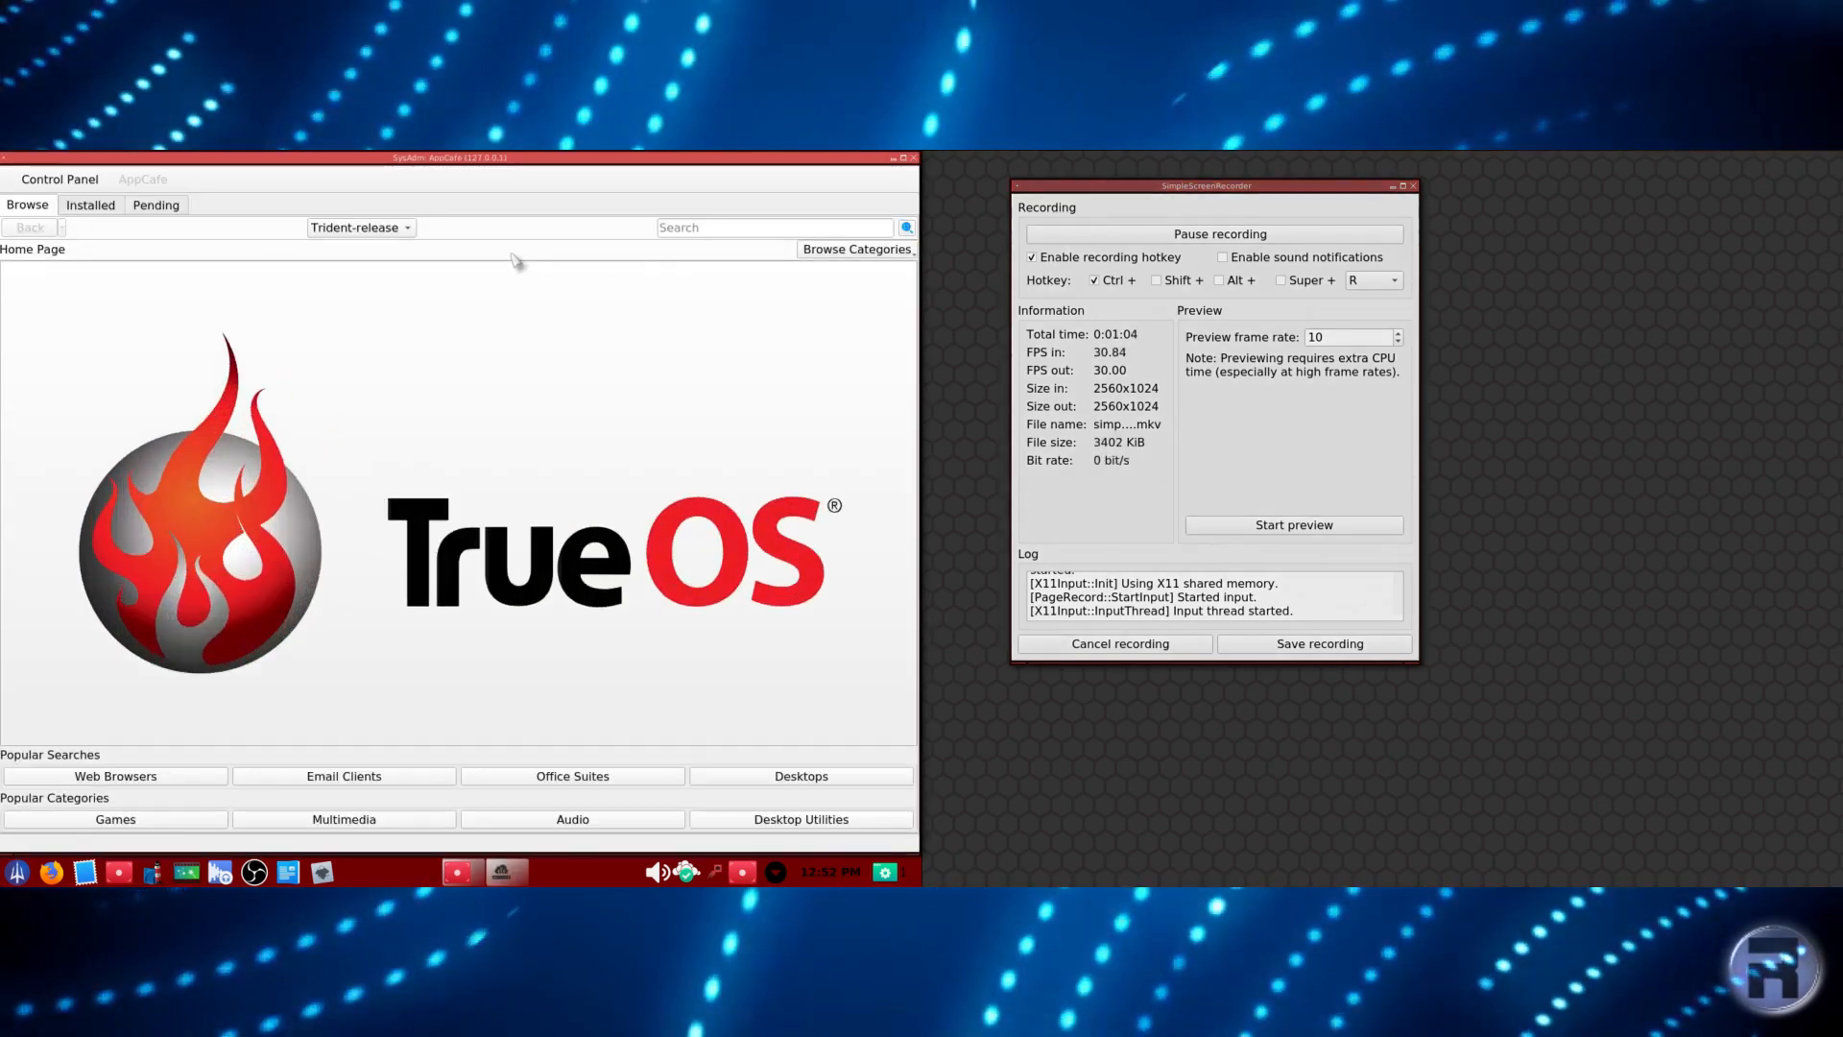
click(341, 233)
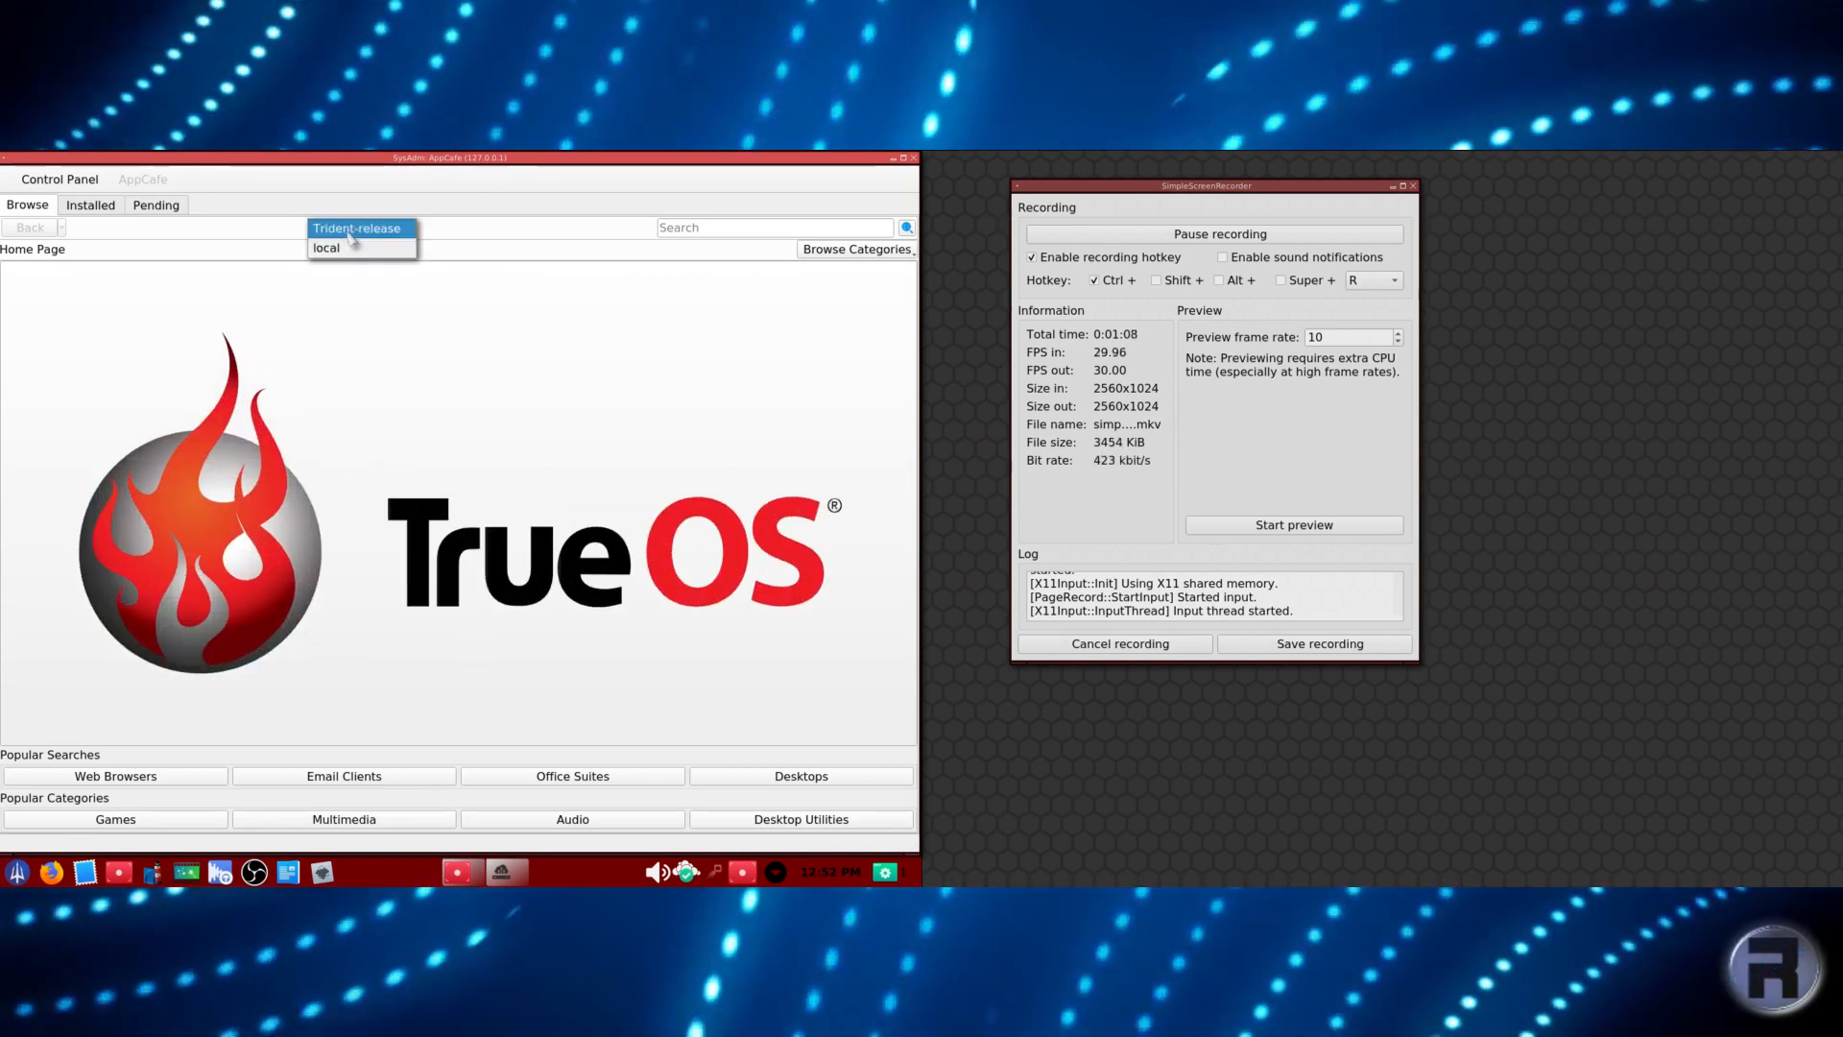
click(362, 292)
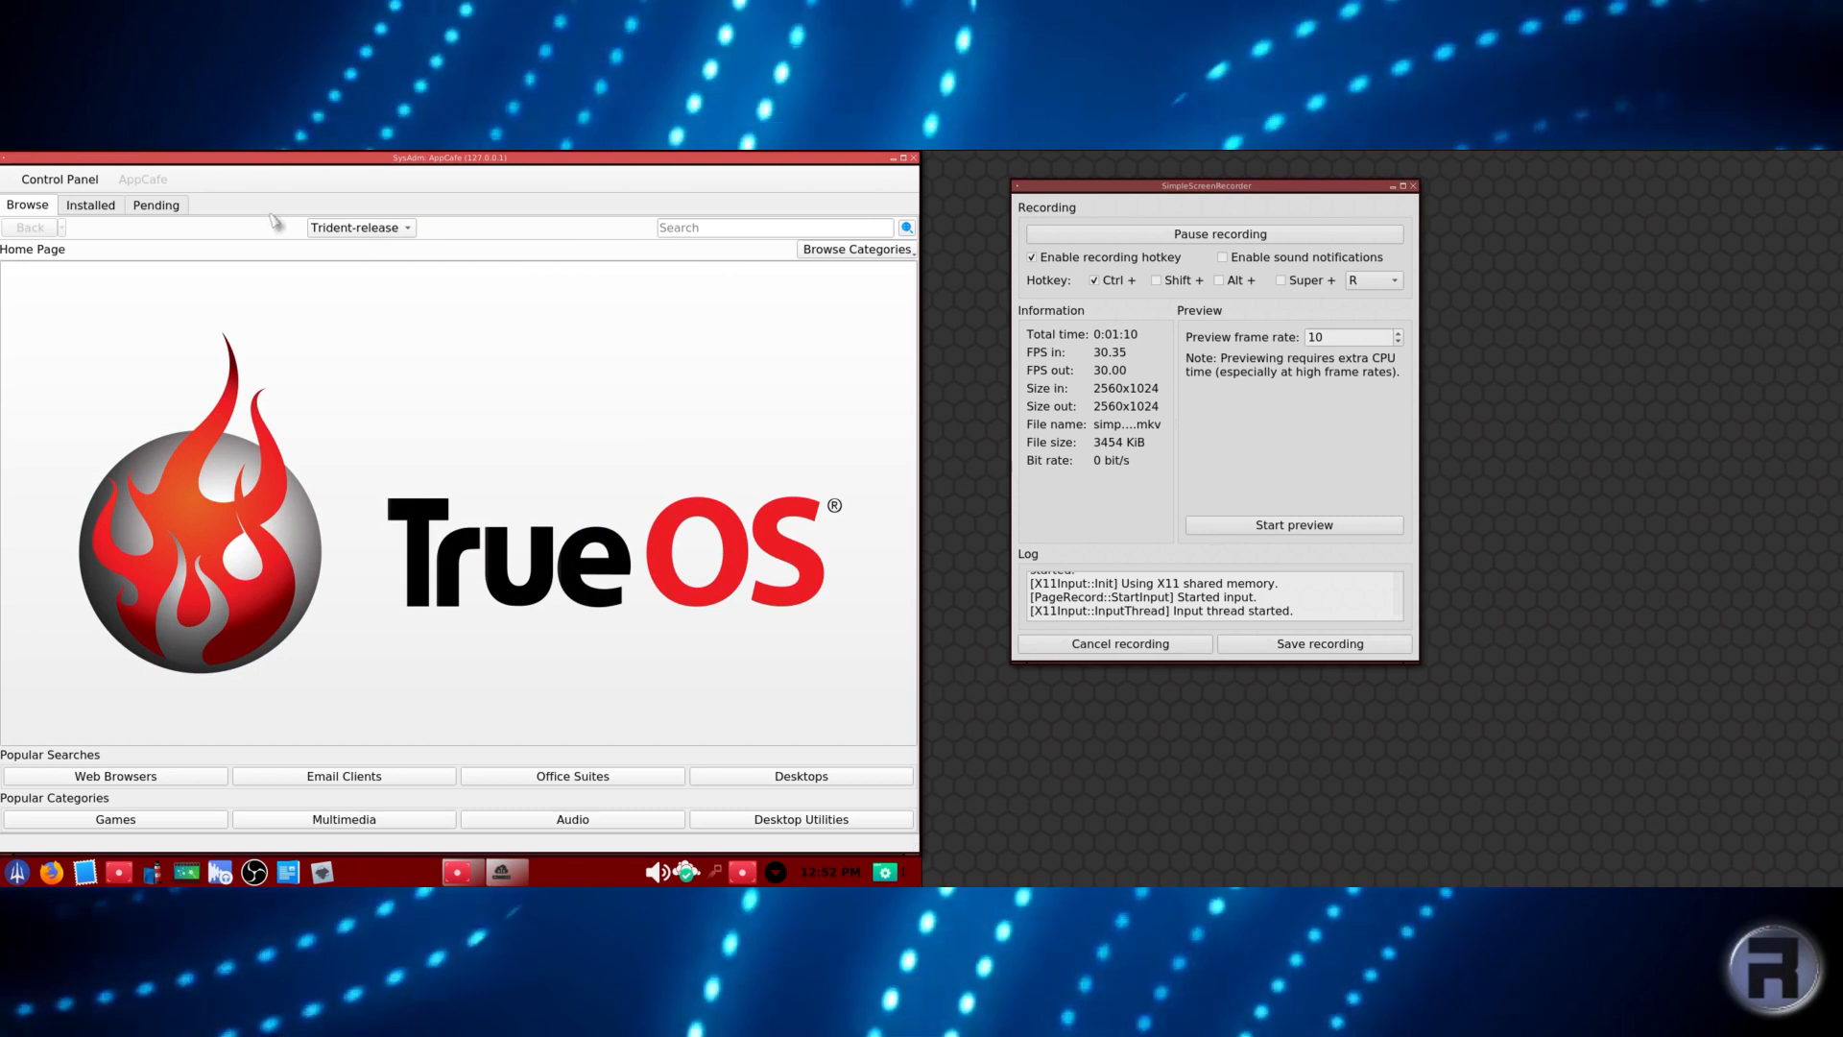
click(913, 157)
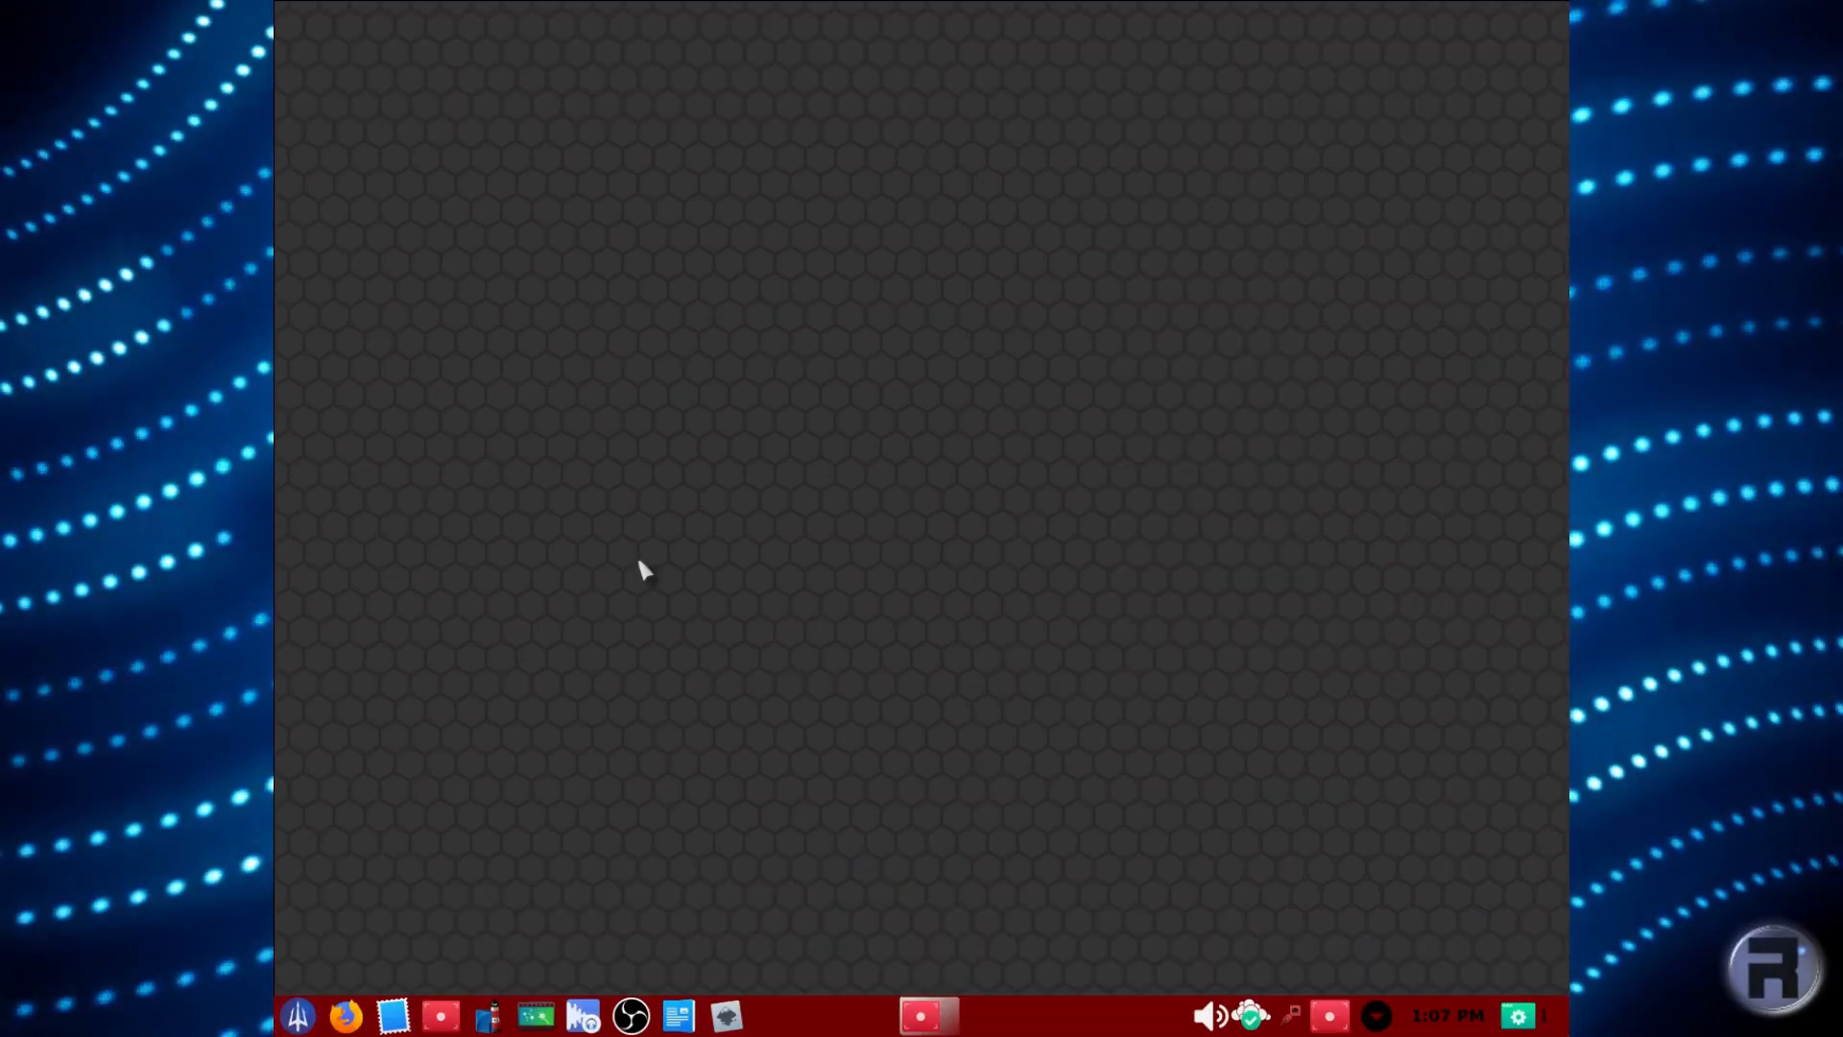
Open a terminal and run top to view the running processes.
right_click(591, 85)
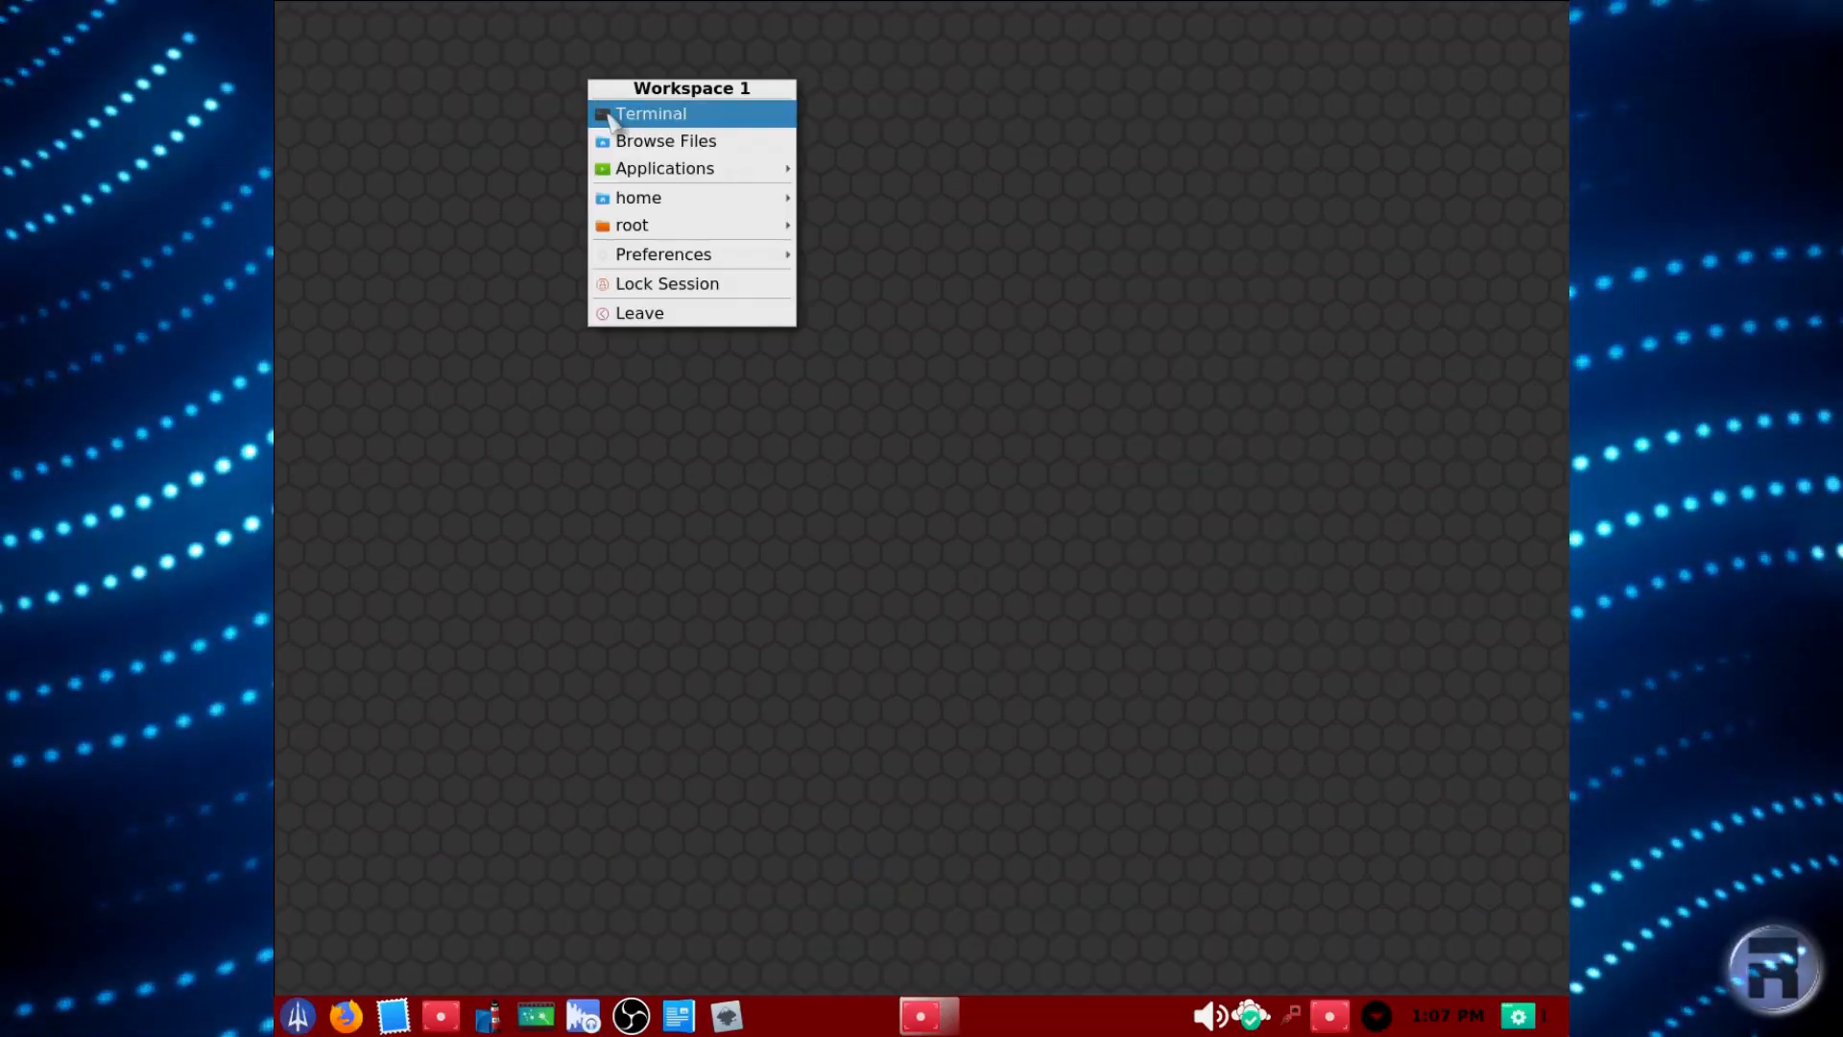
click(614, 113)
text(top)
key(Return)
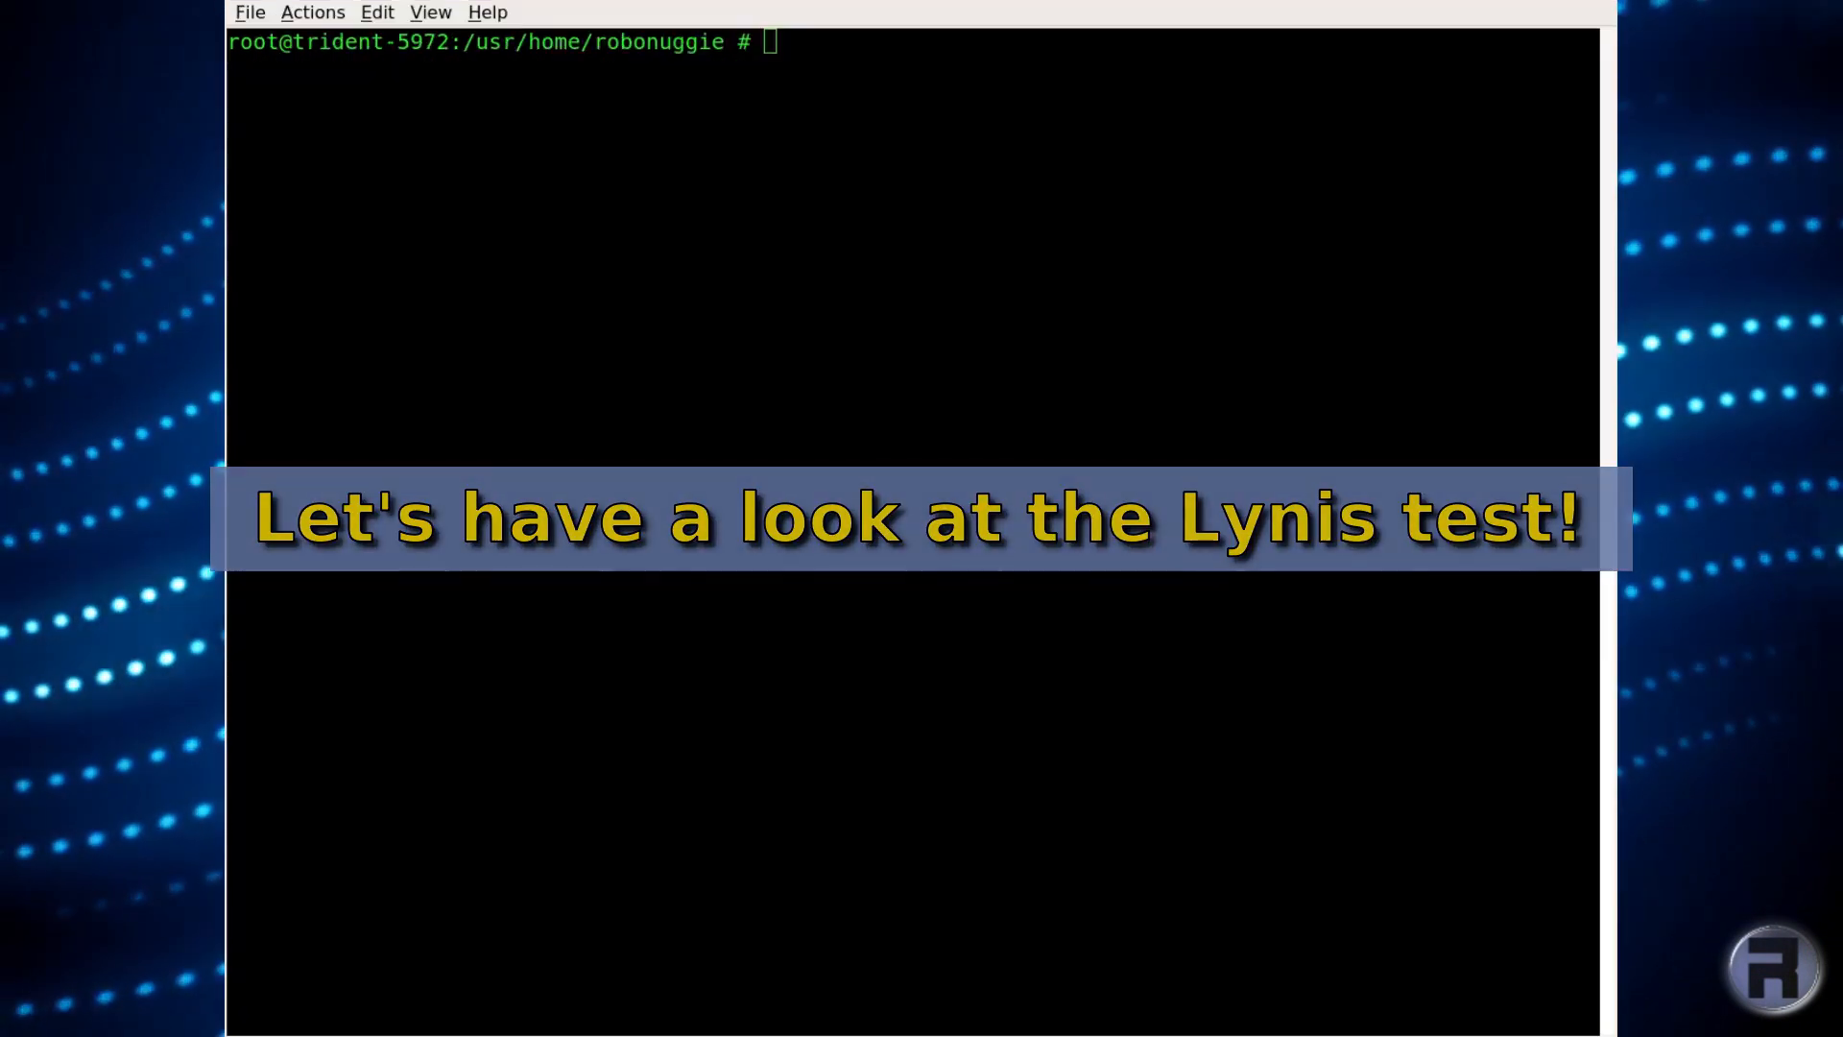
Run the security audit with lynis audit system and highlight the hardening index in its report.
text(l)
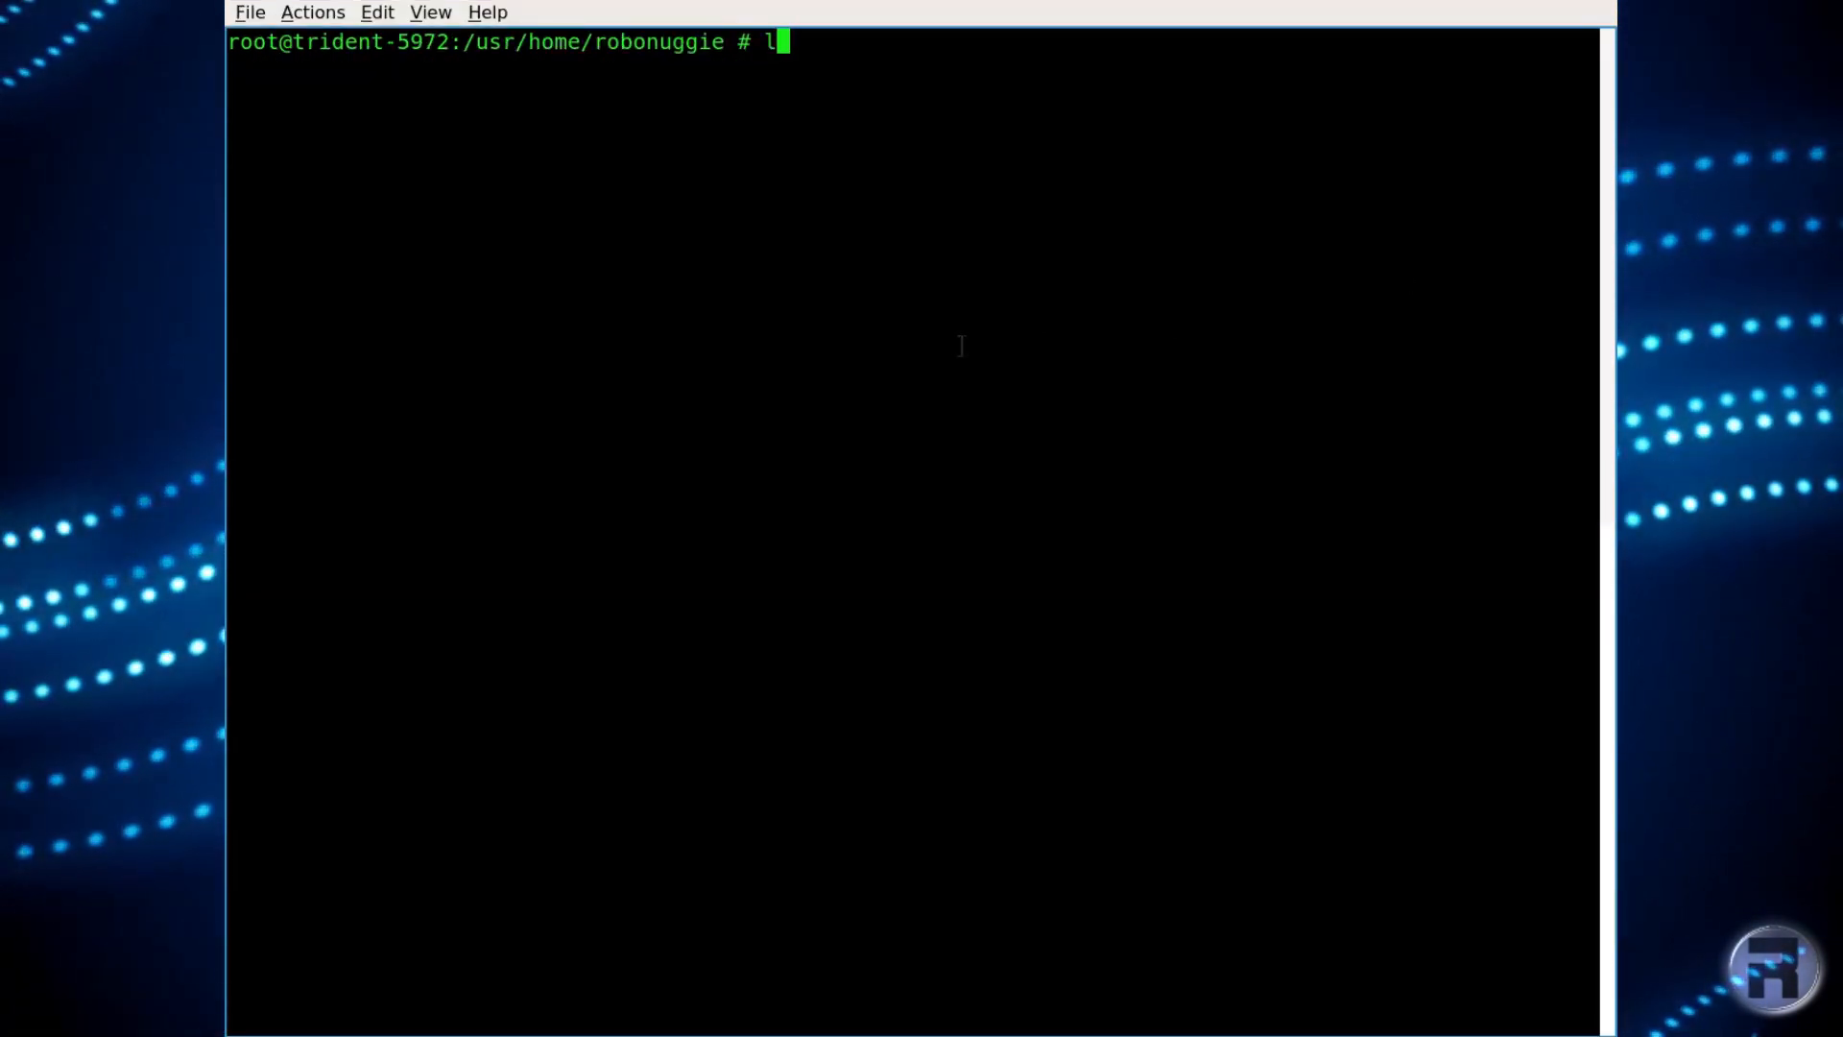
text(ynis )
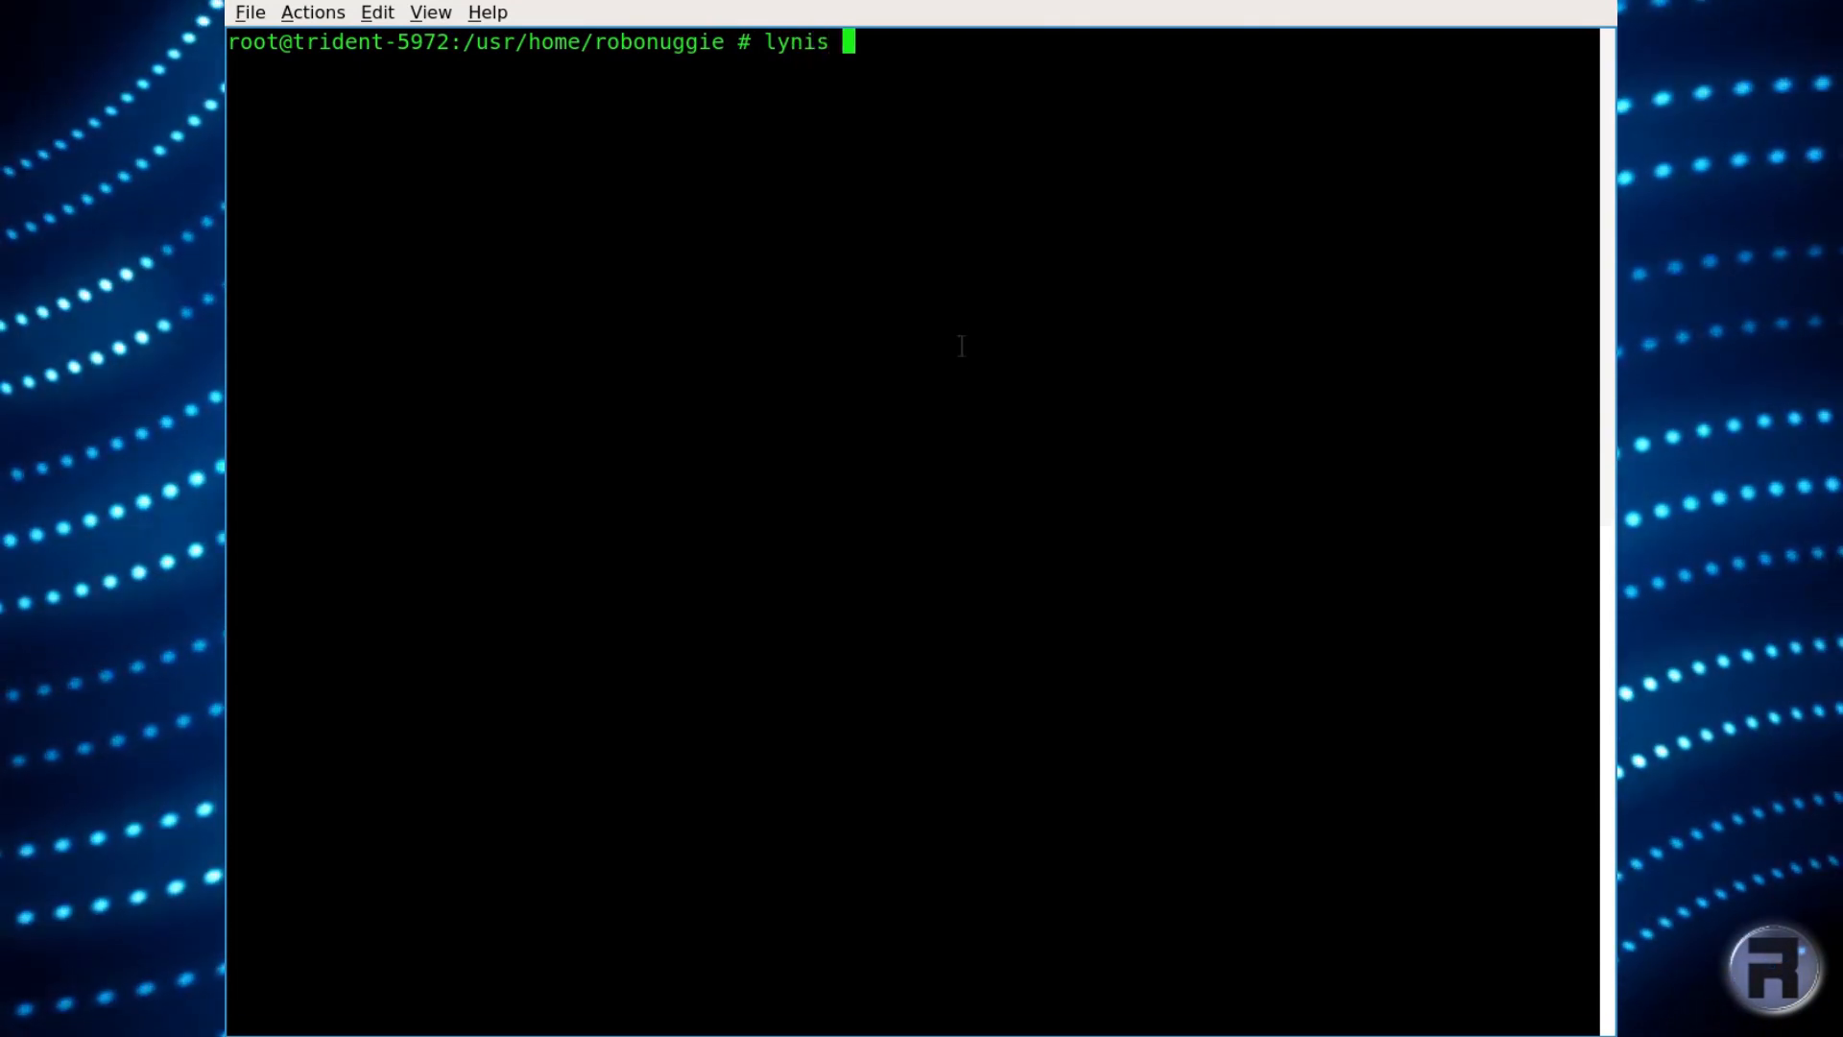
text(audit )
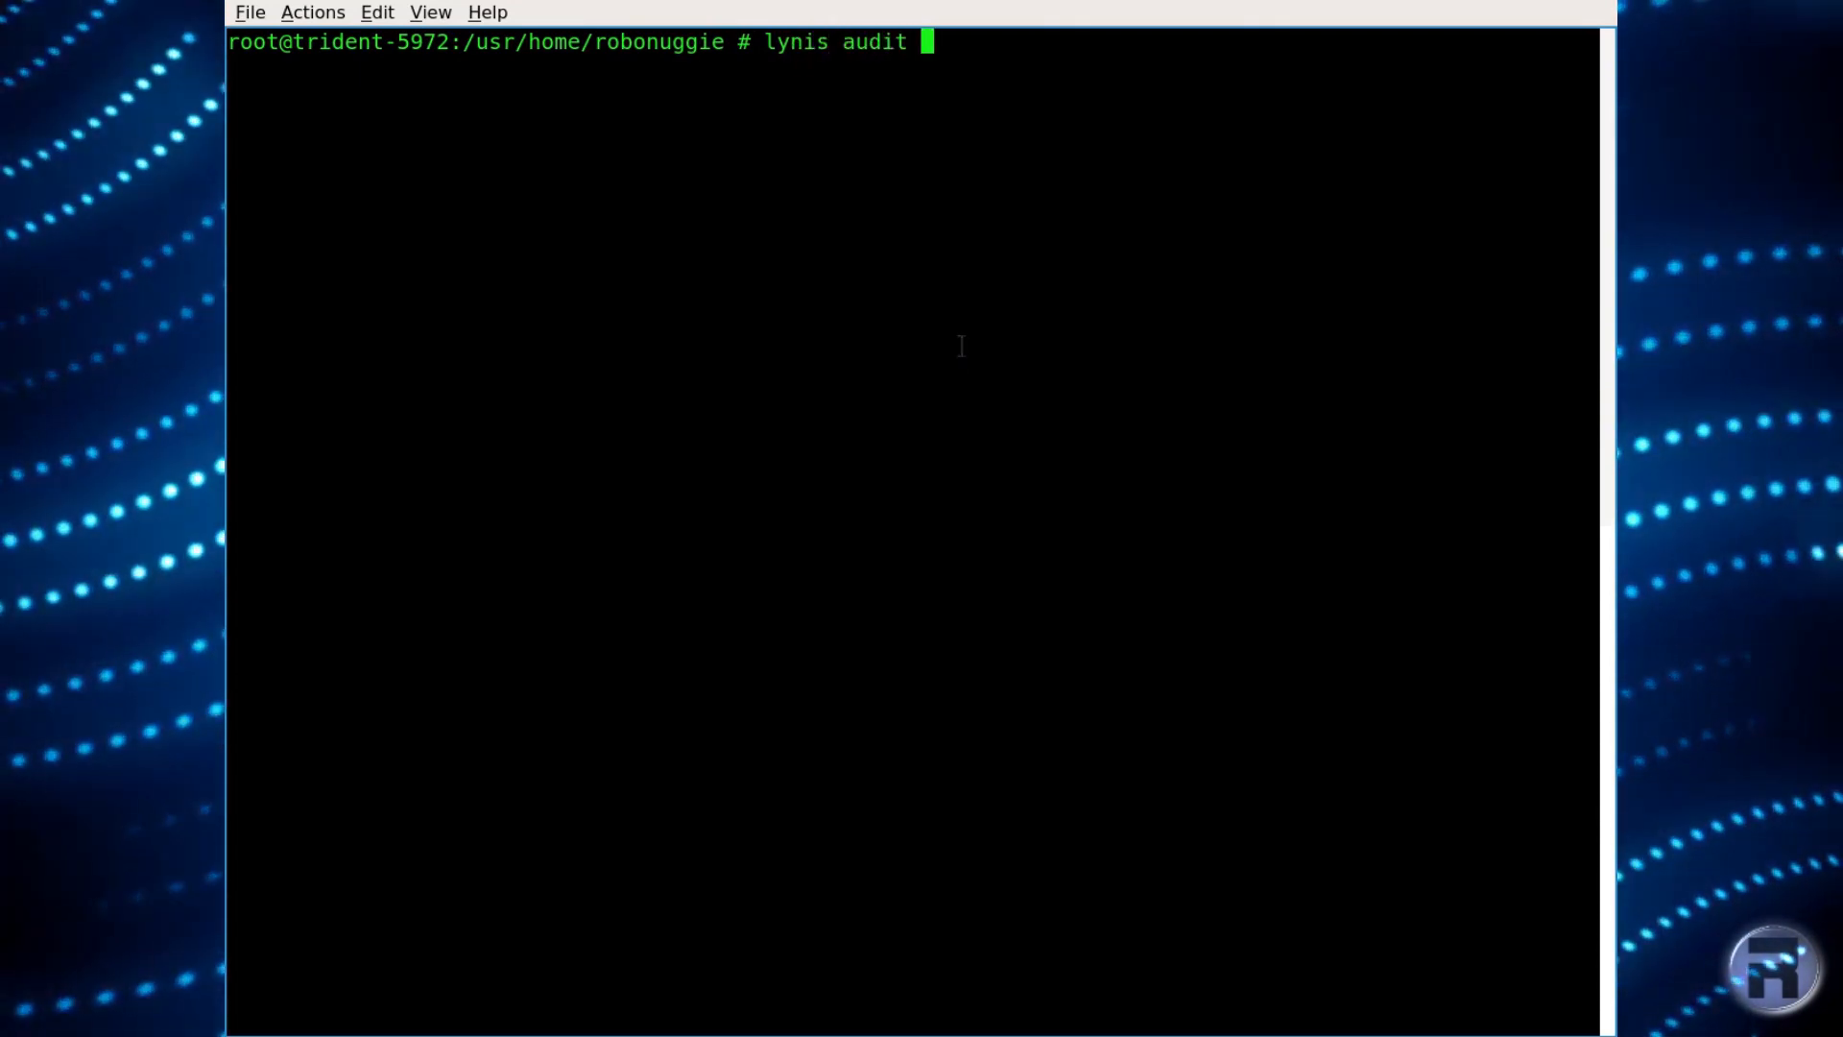
text(system)
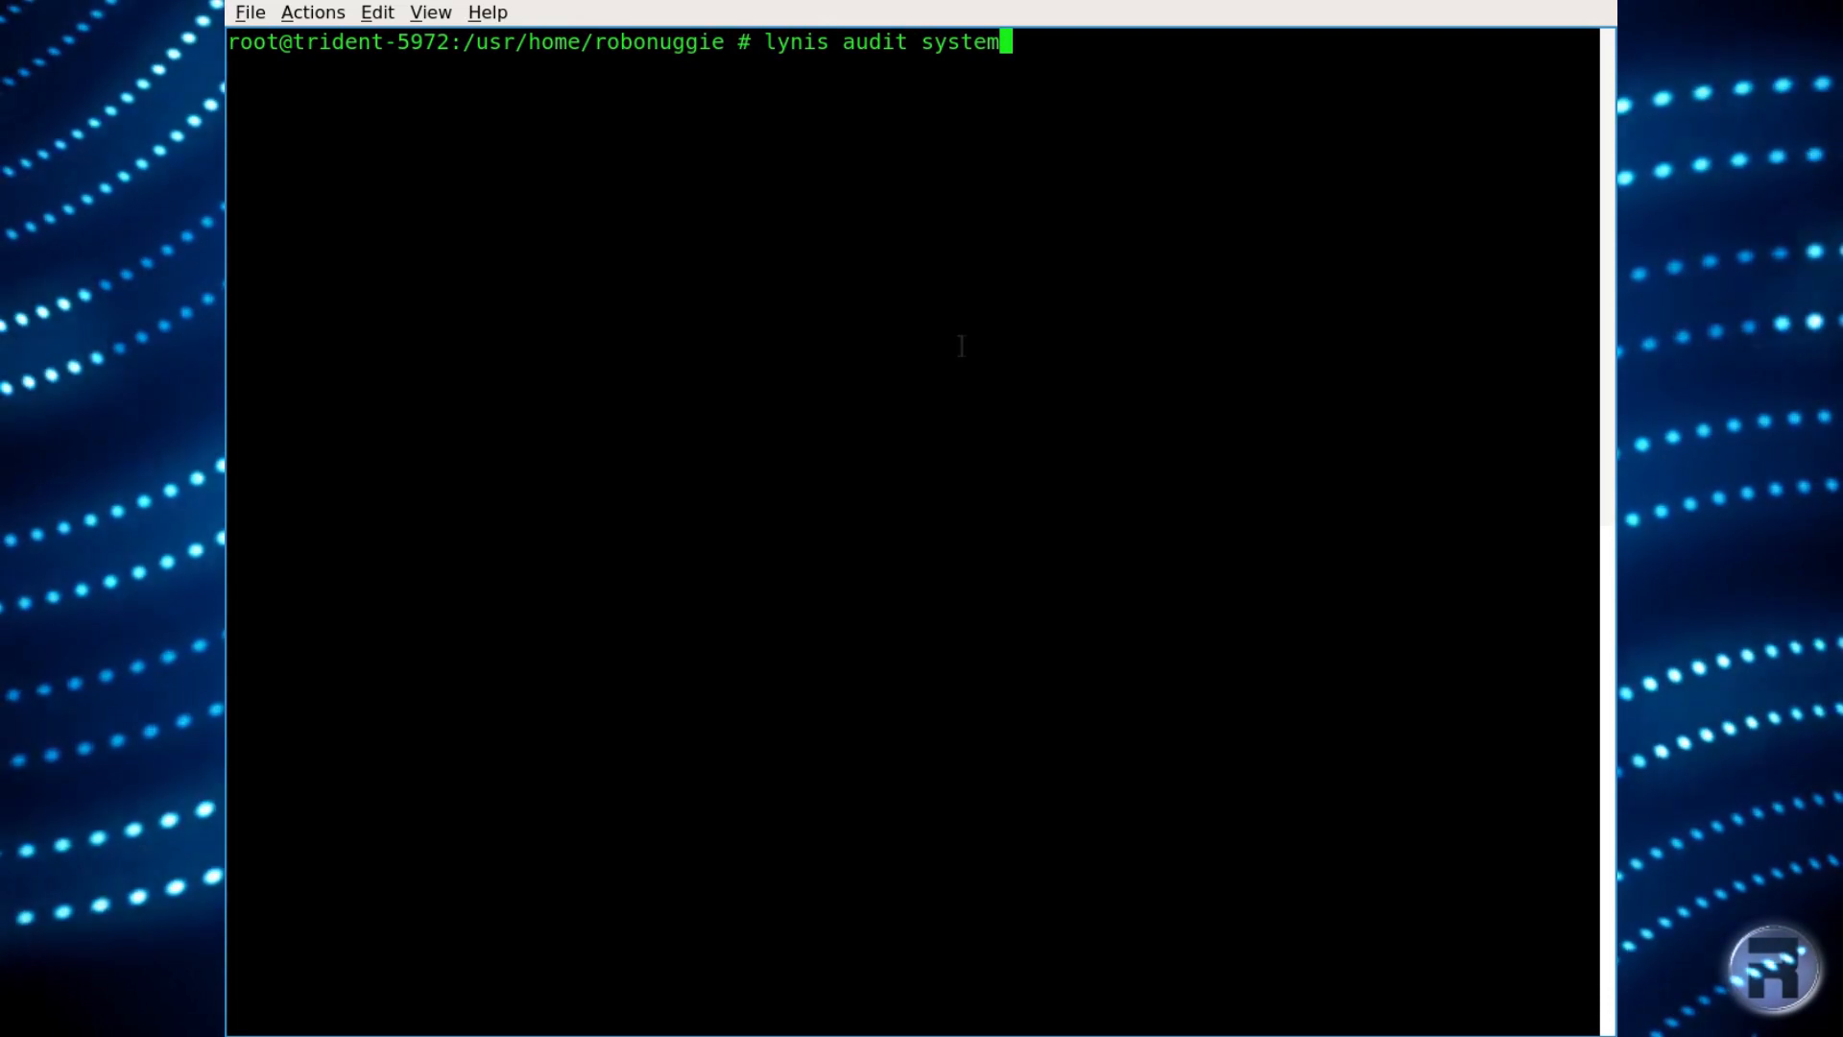
key(Return)
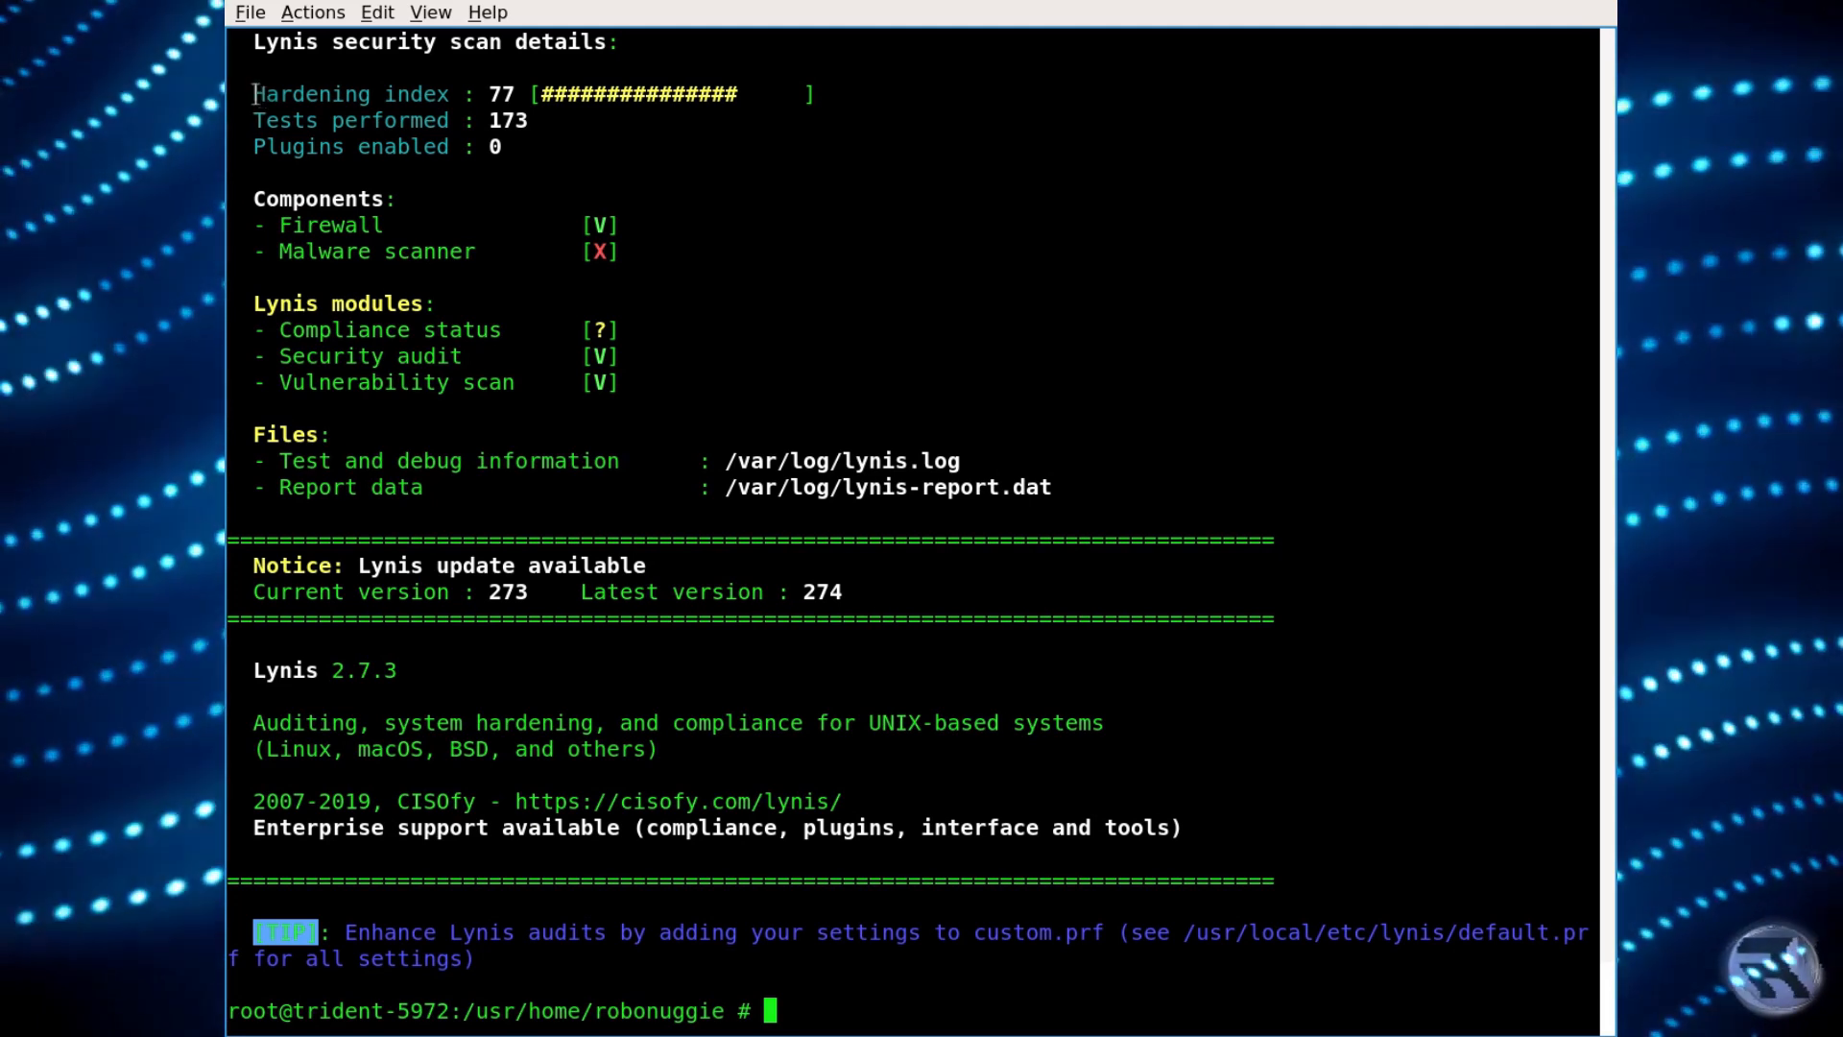
drag(255, 93, 511, 86)
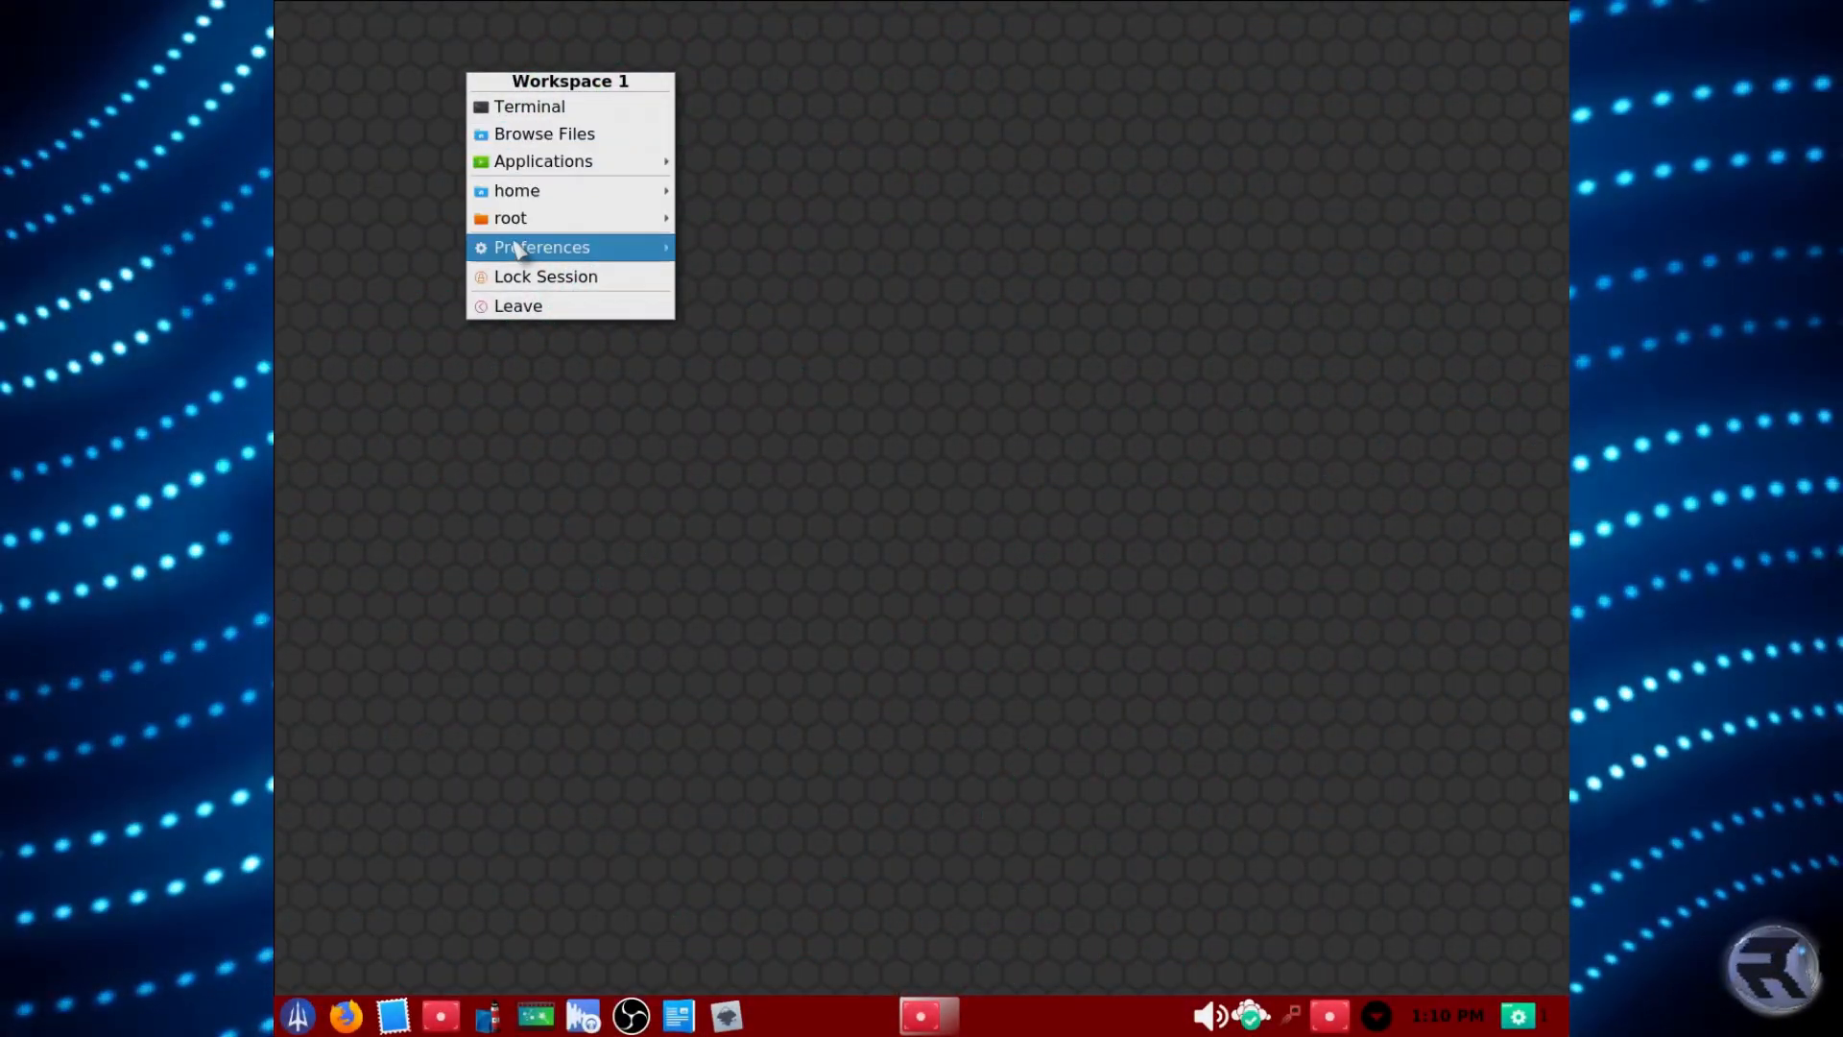
Open All Desktop Settings from the desktop preferences and move its window clear of the desktop's upper-left area.
mouse_move(516, 249)
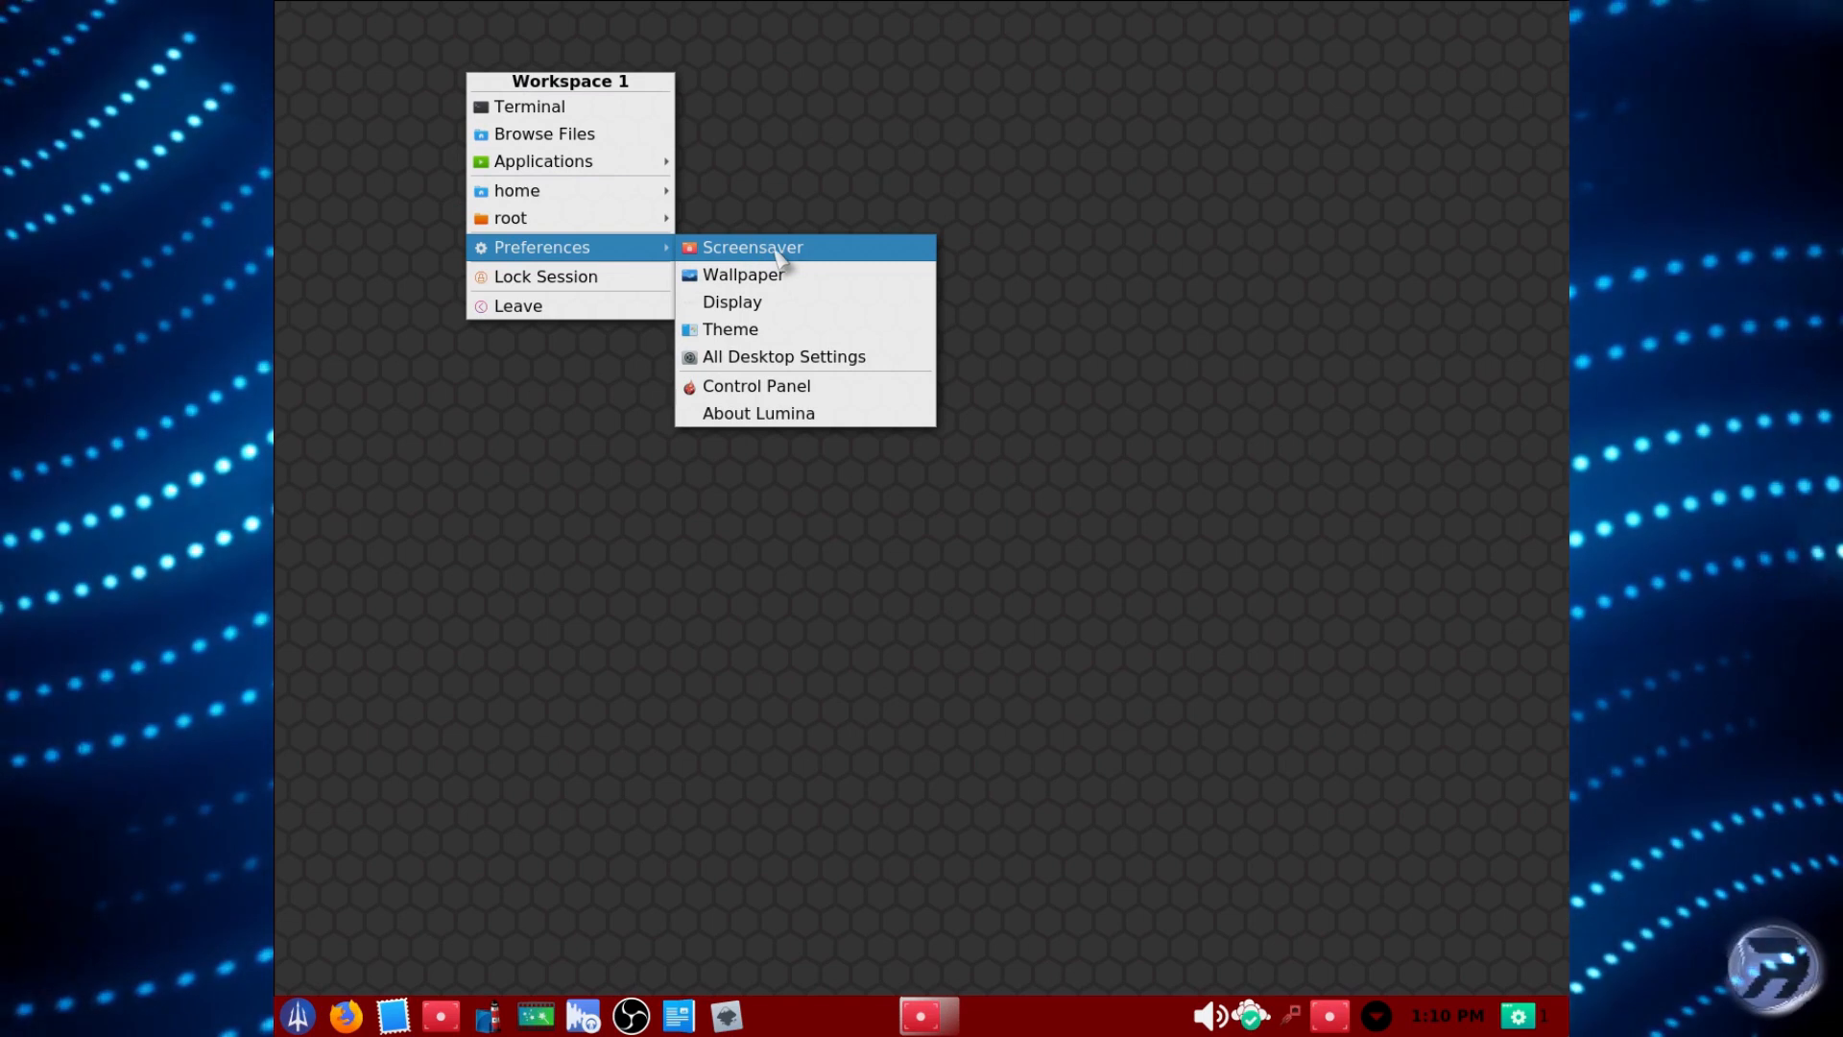
click(760, 359)
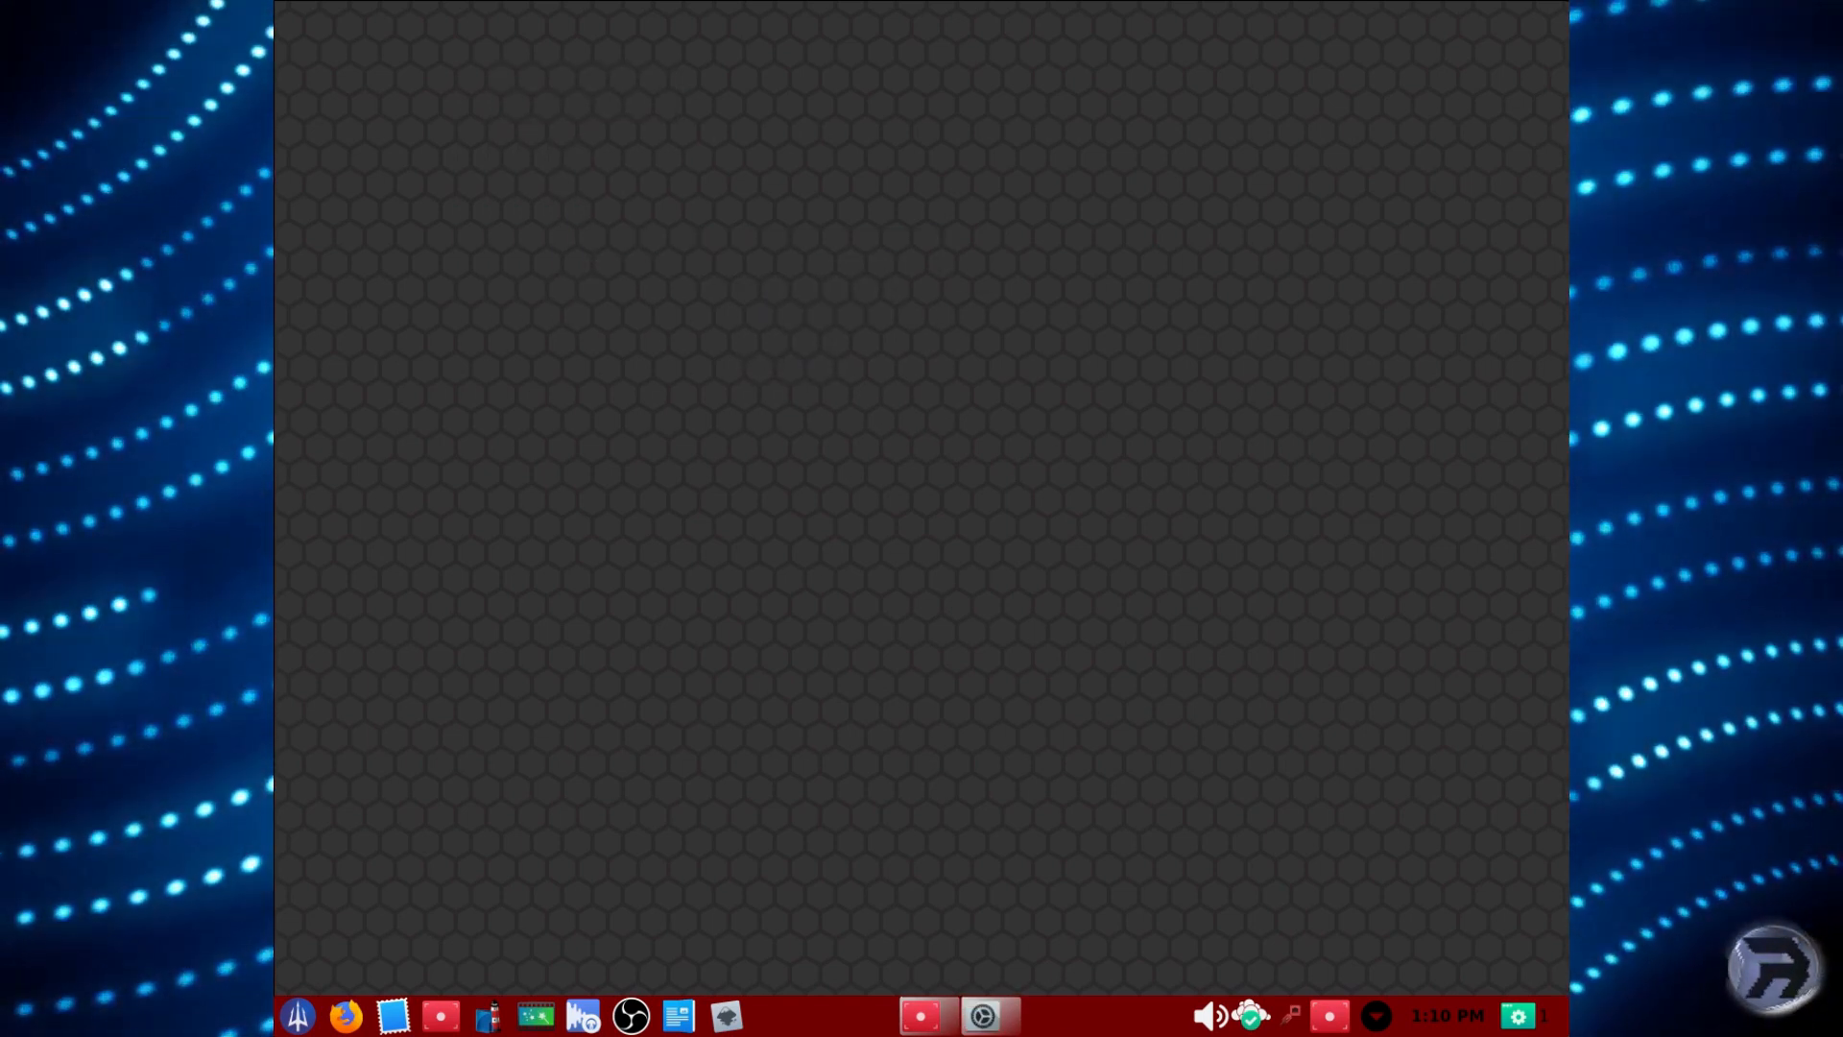
drag(343, 126, 875, 72)
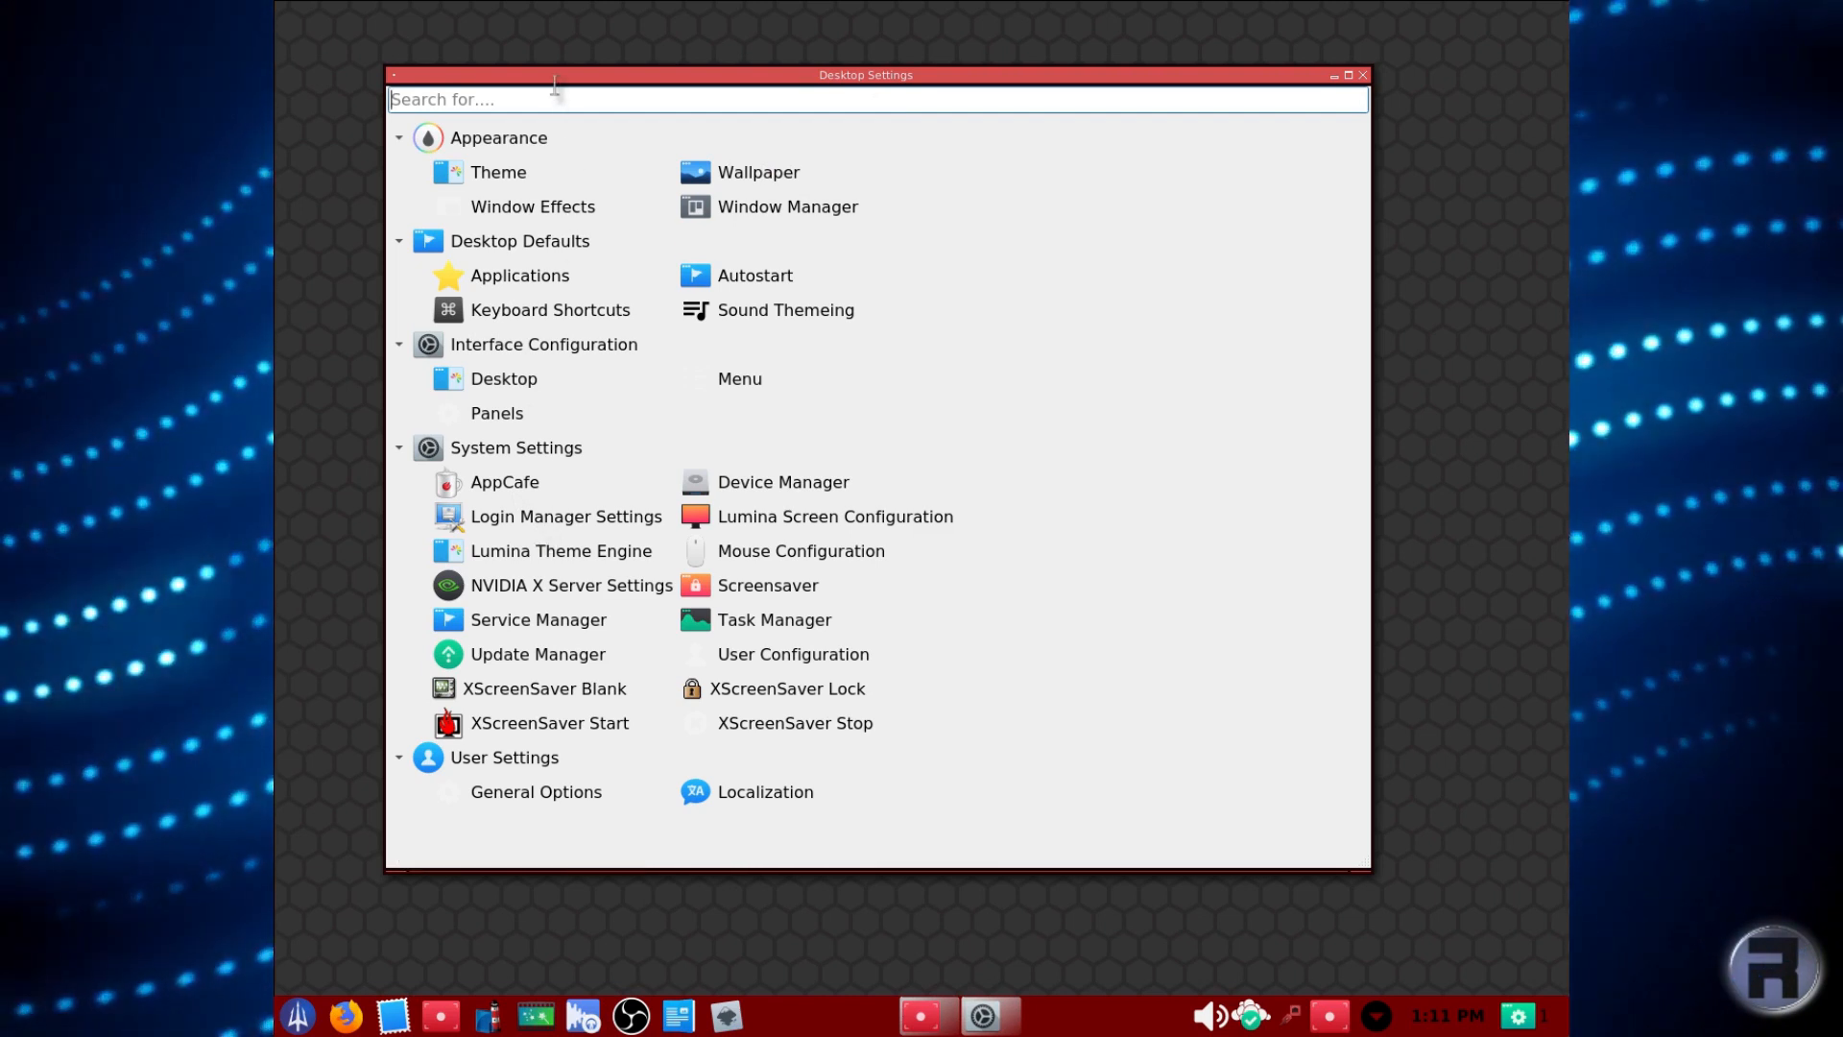
drag(720, 88, 916, 207)
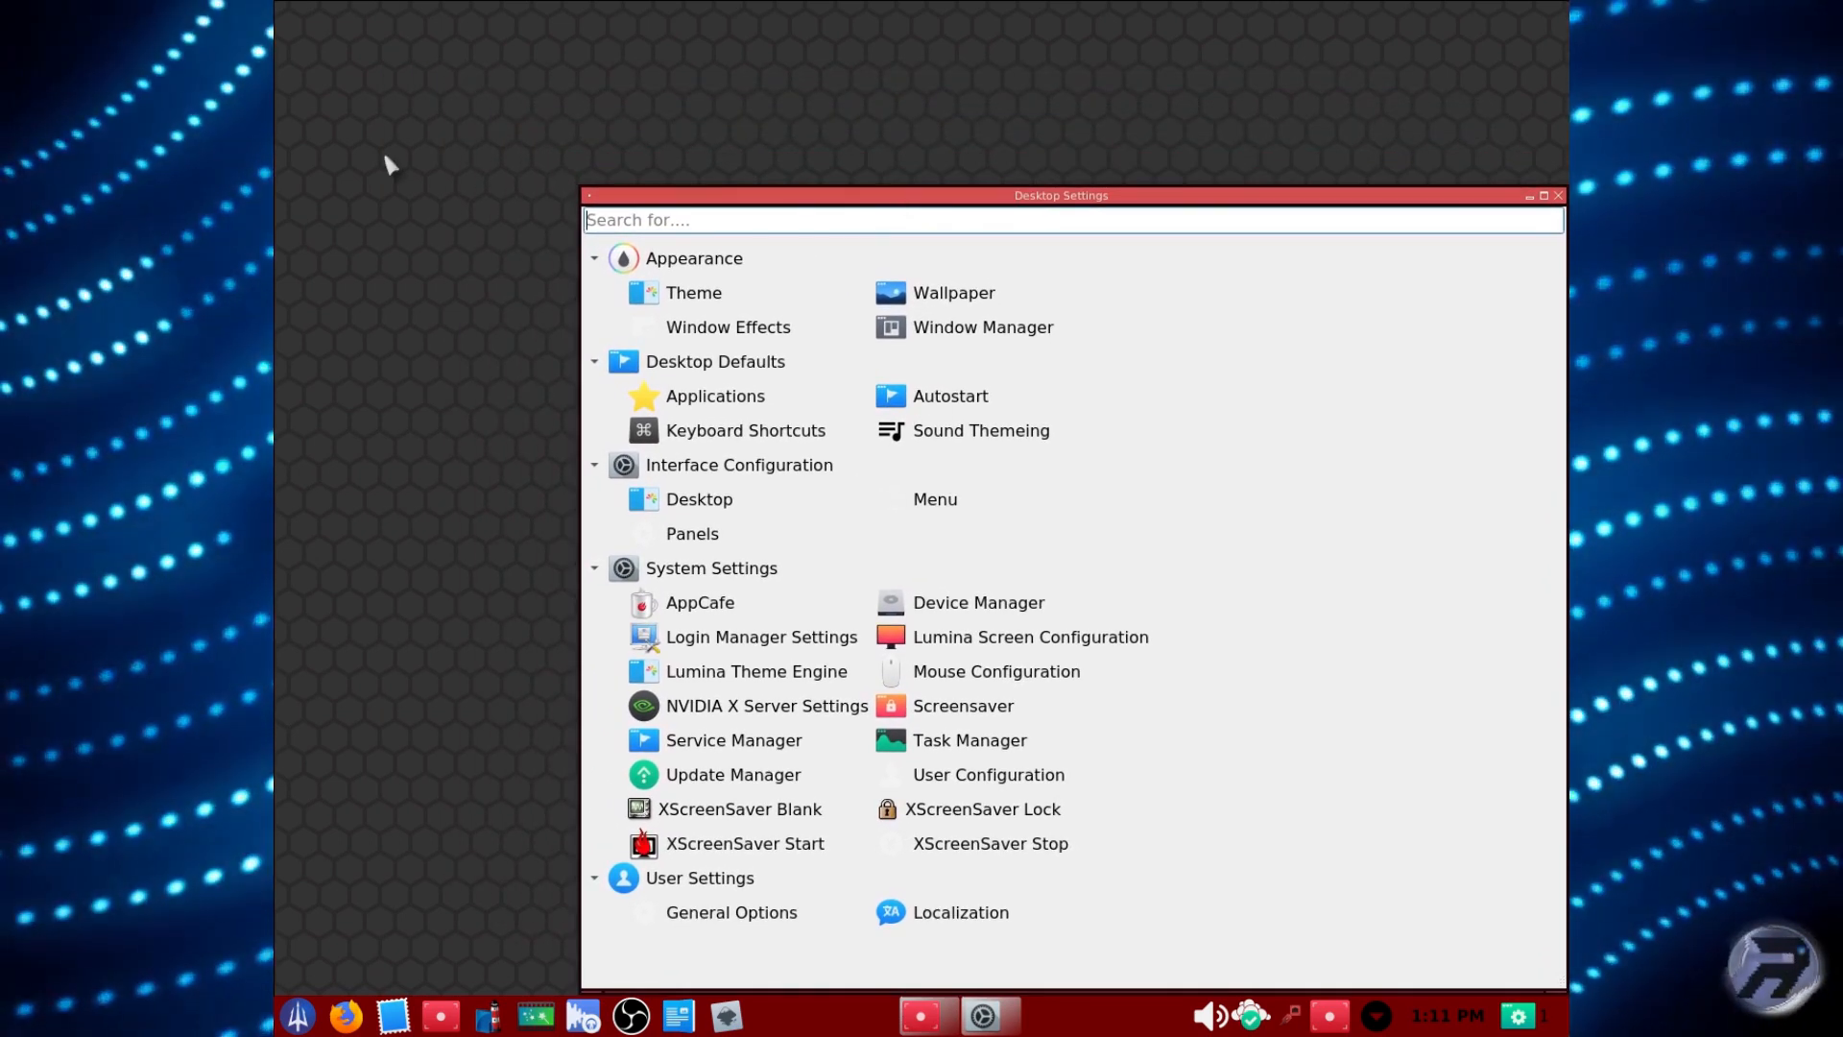
Open the Control Panel, shrink it to compare its entries with Desktop Settings, and close it again.
right_click(388, 165)
mouse_move(457, 329)
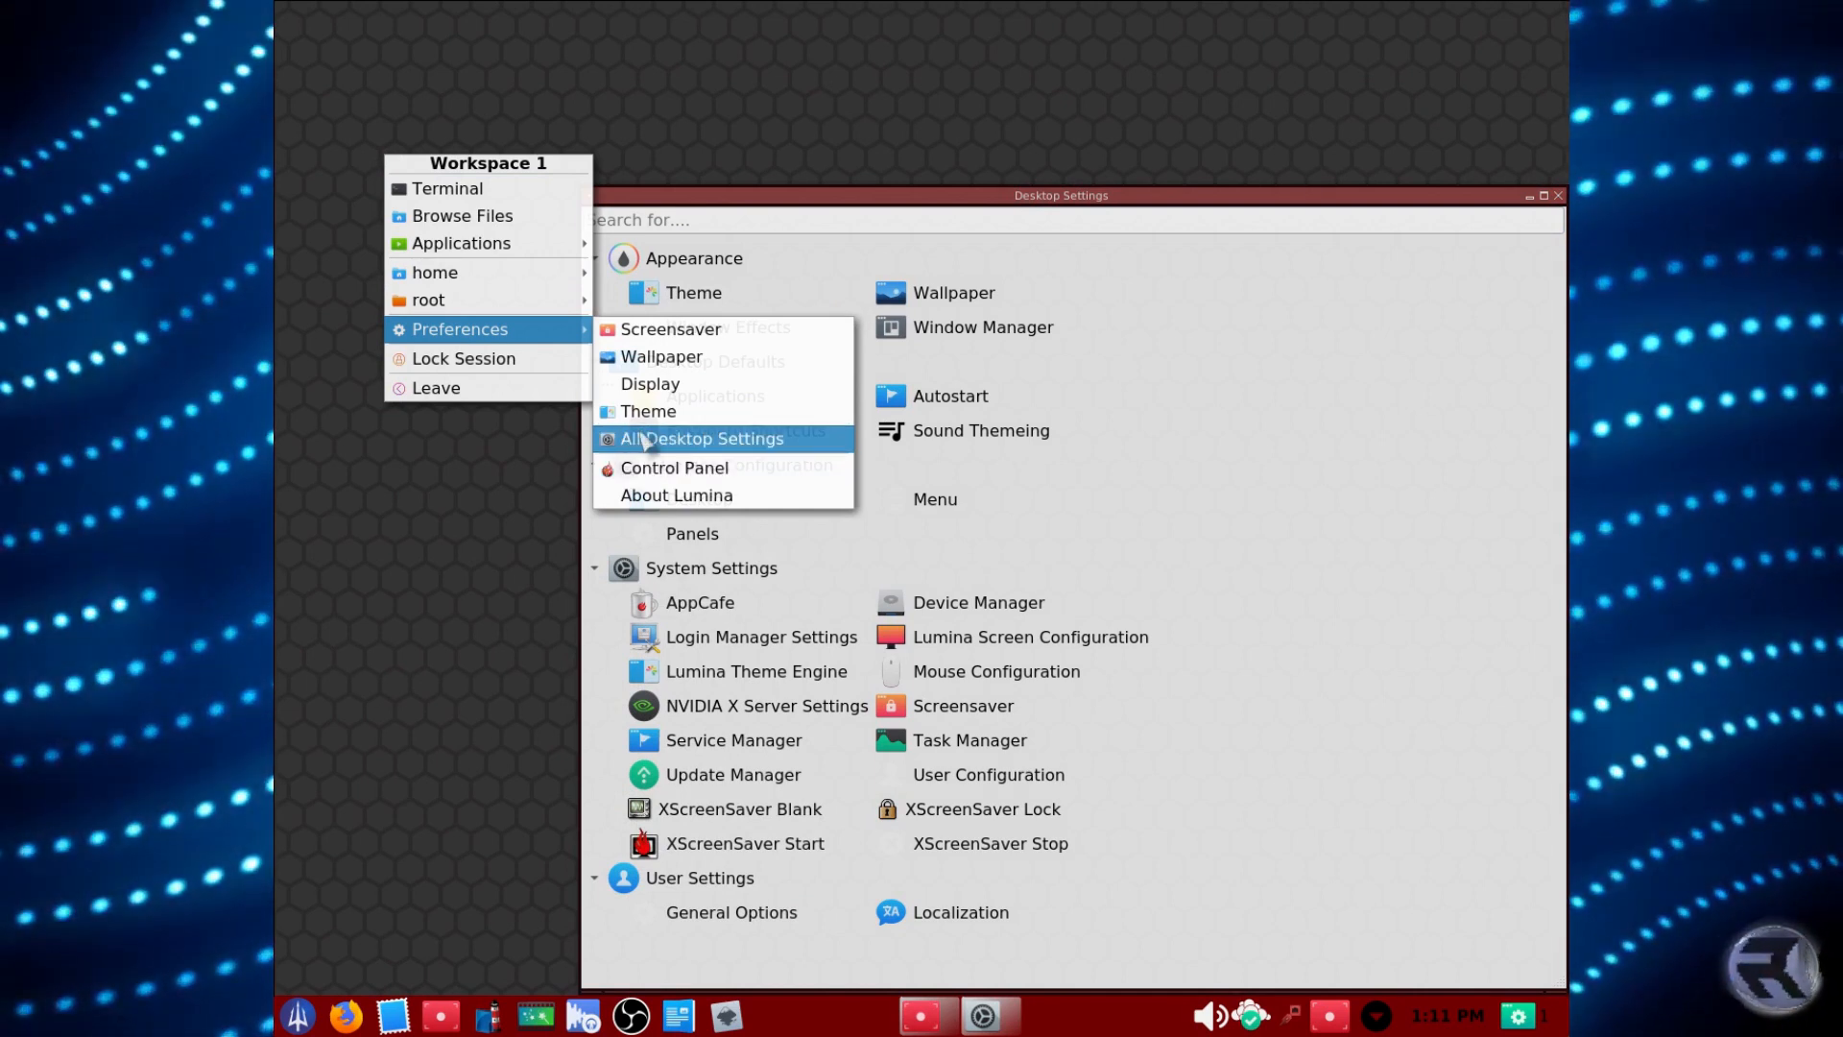
click(677, 469)
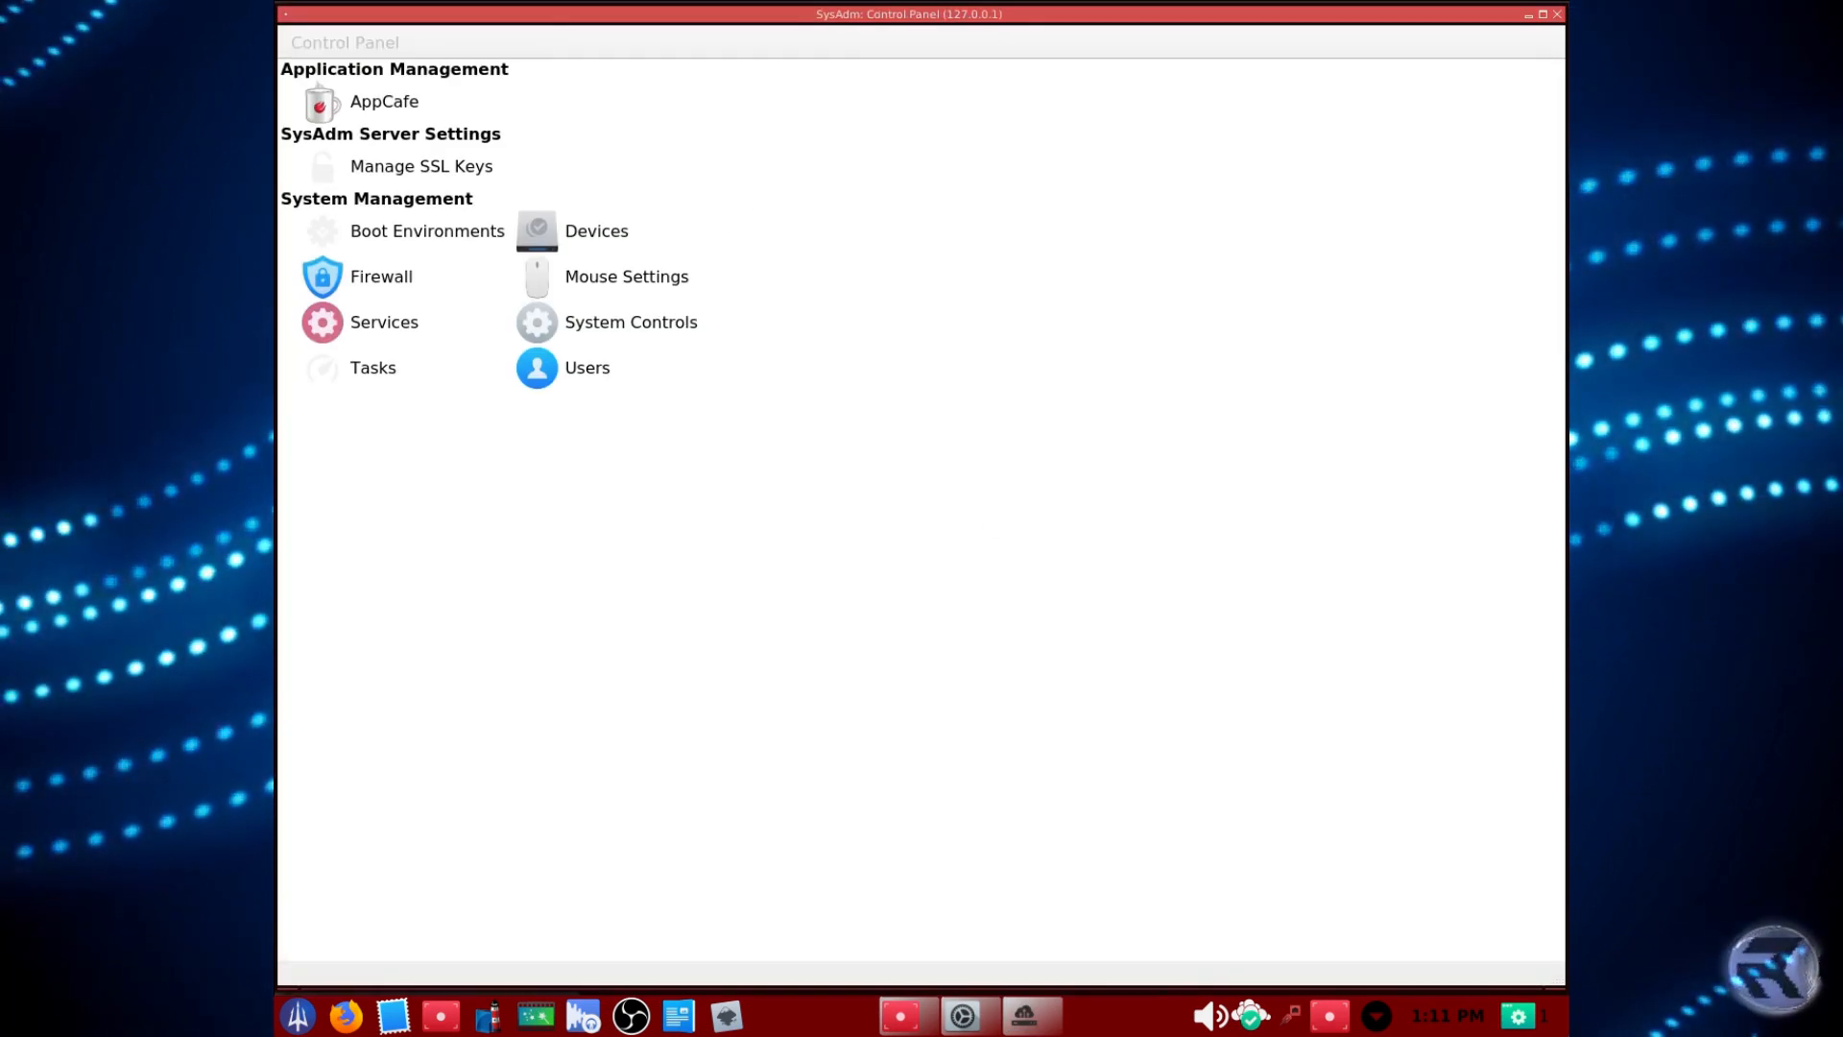
drag(1552, 989, 871, 559)
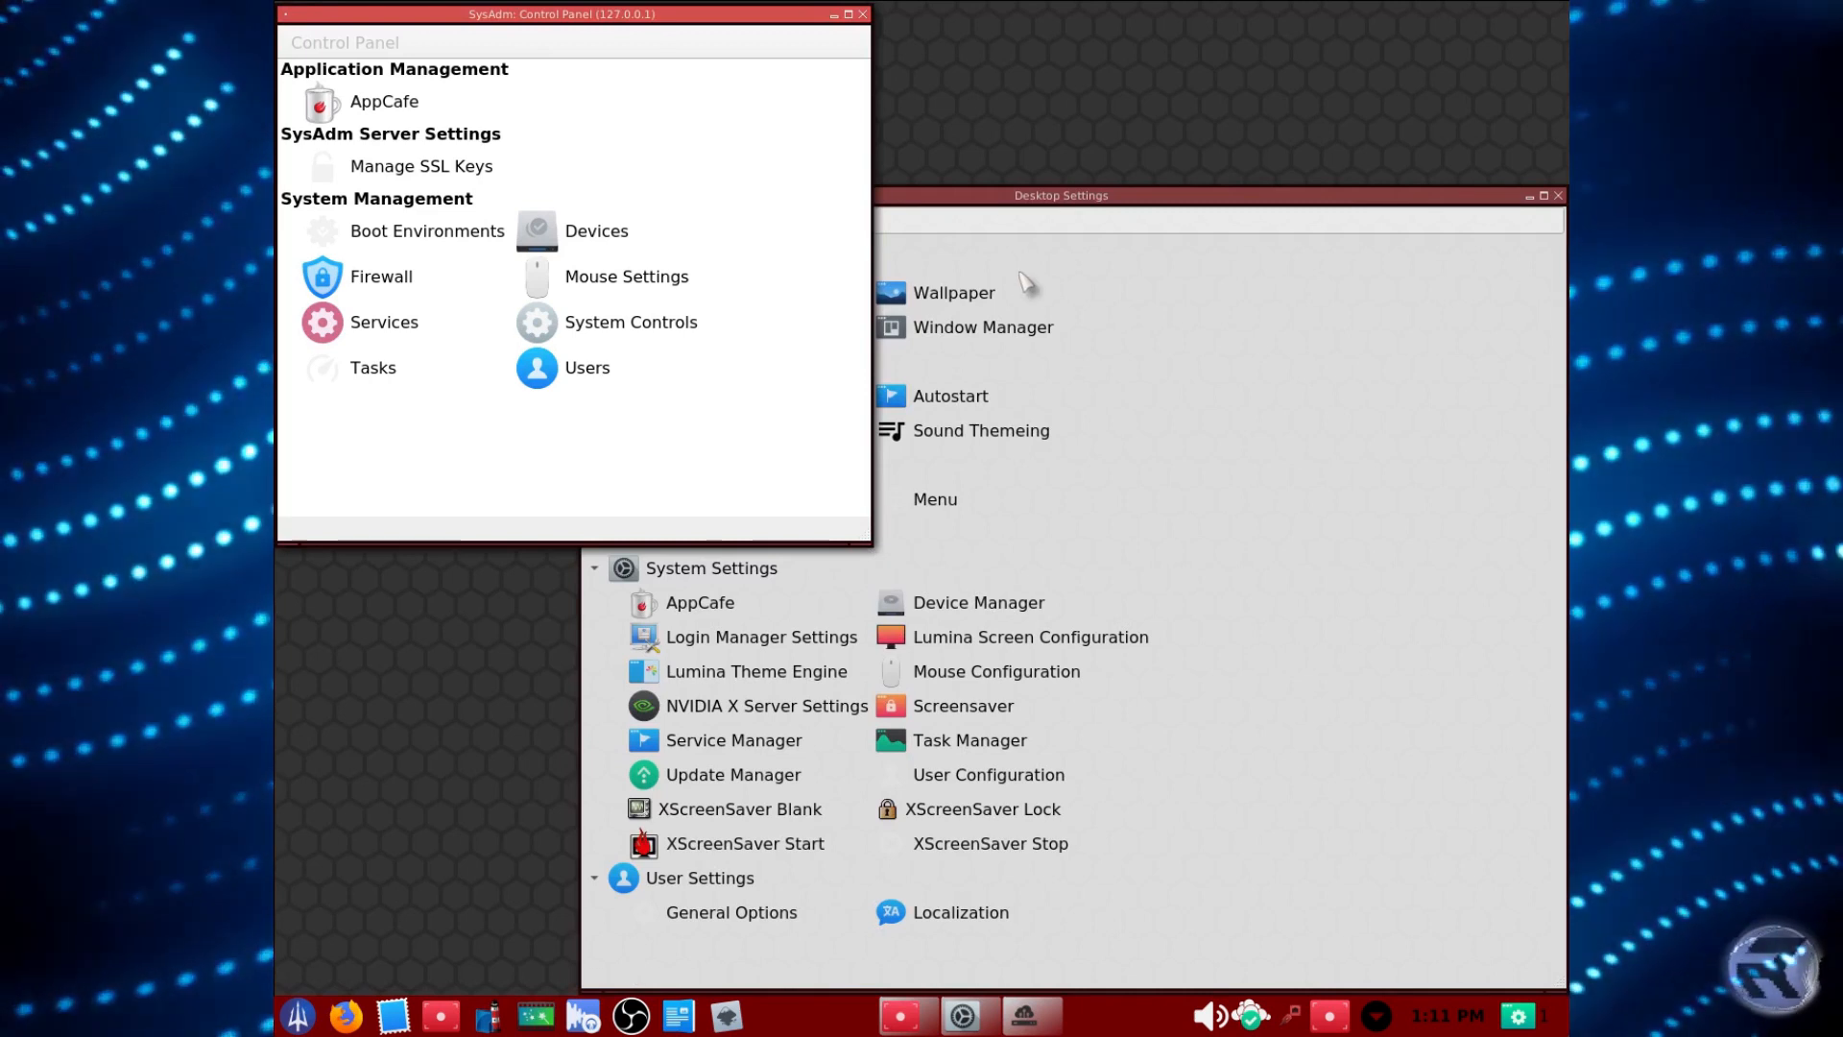
click(1027, 197)
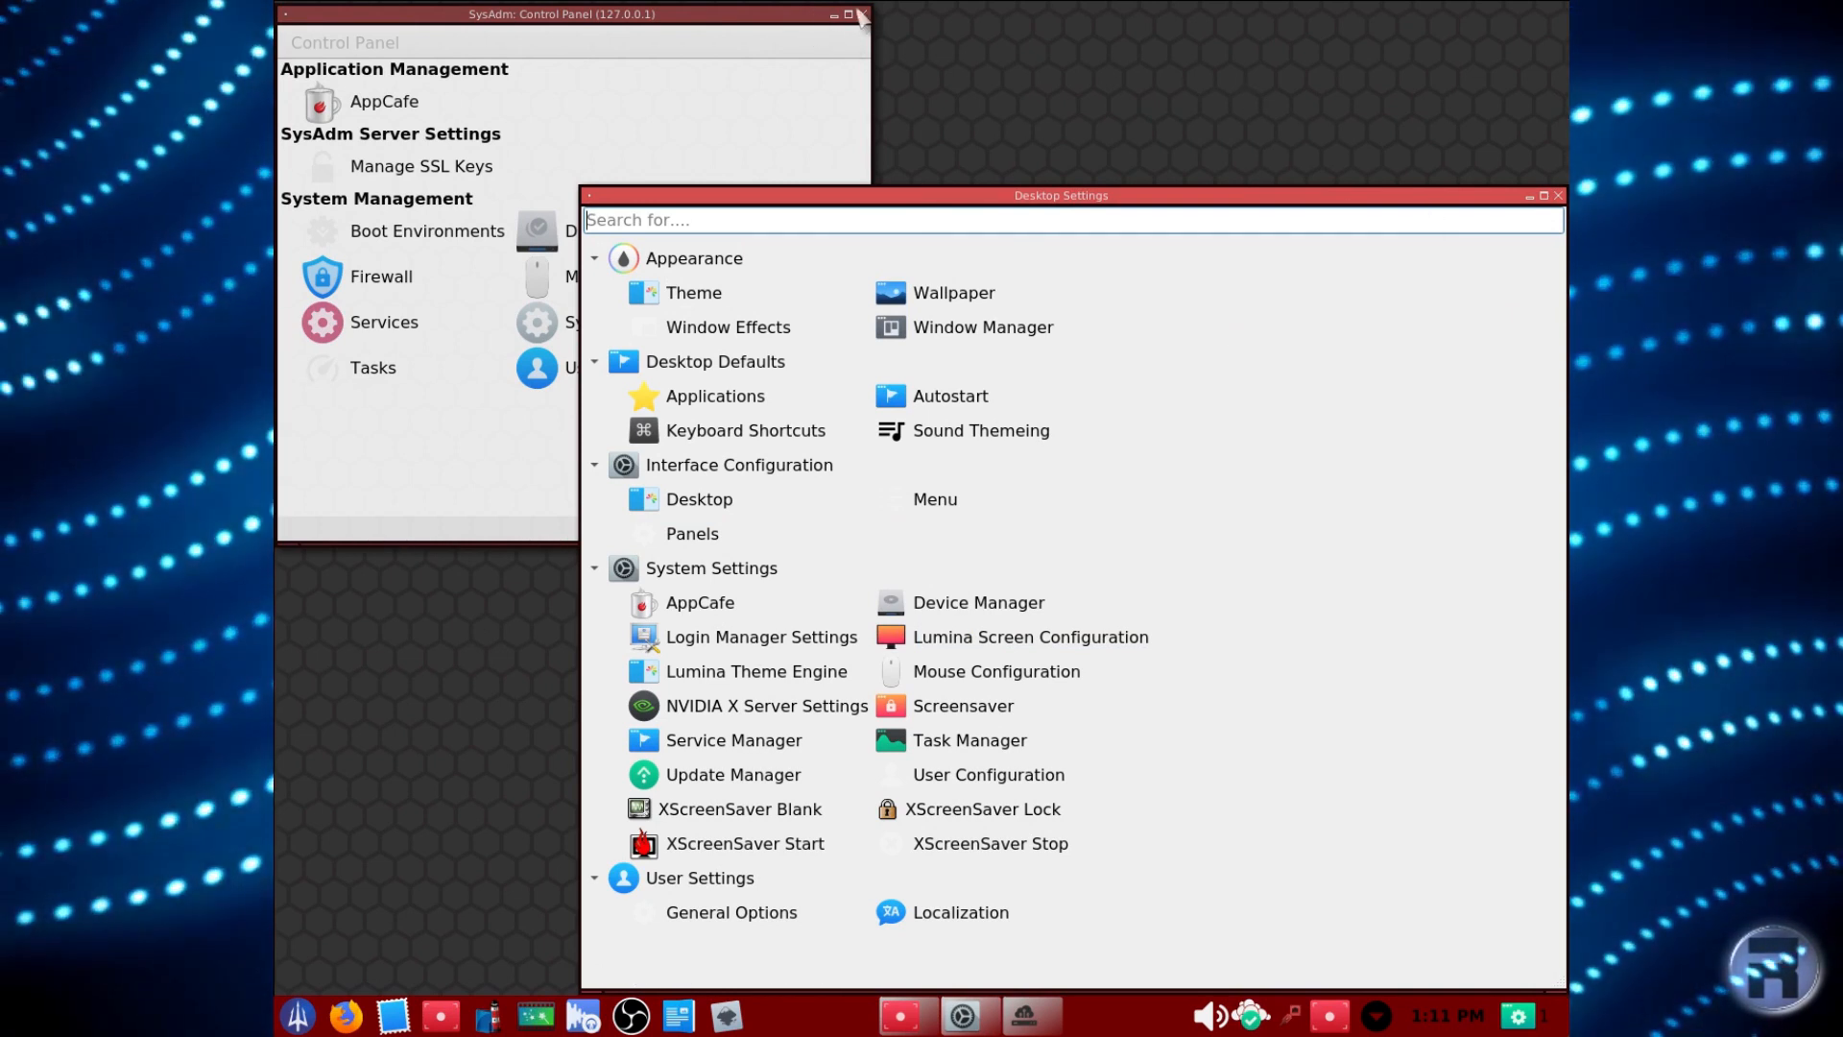
click(861, 14)
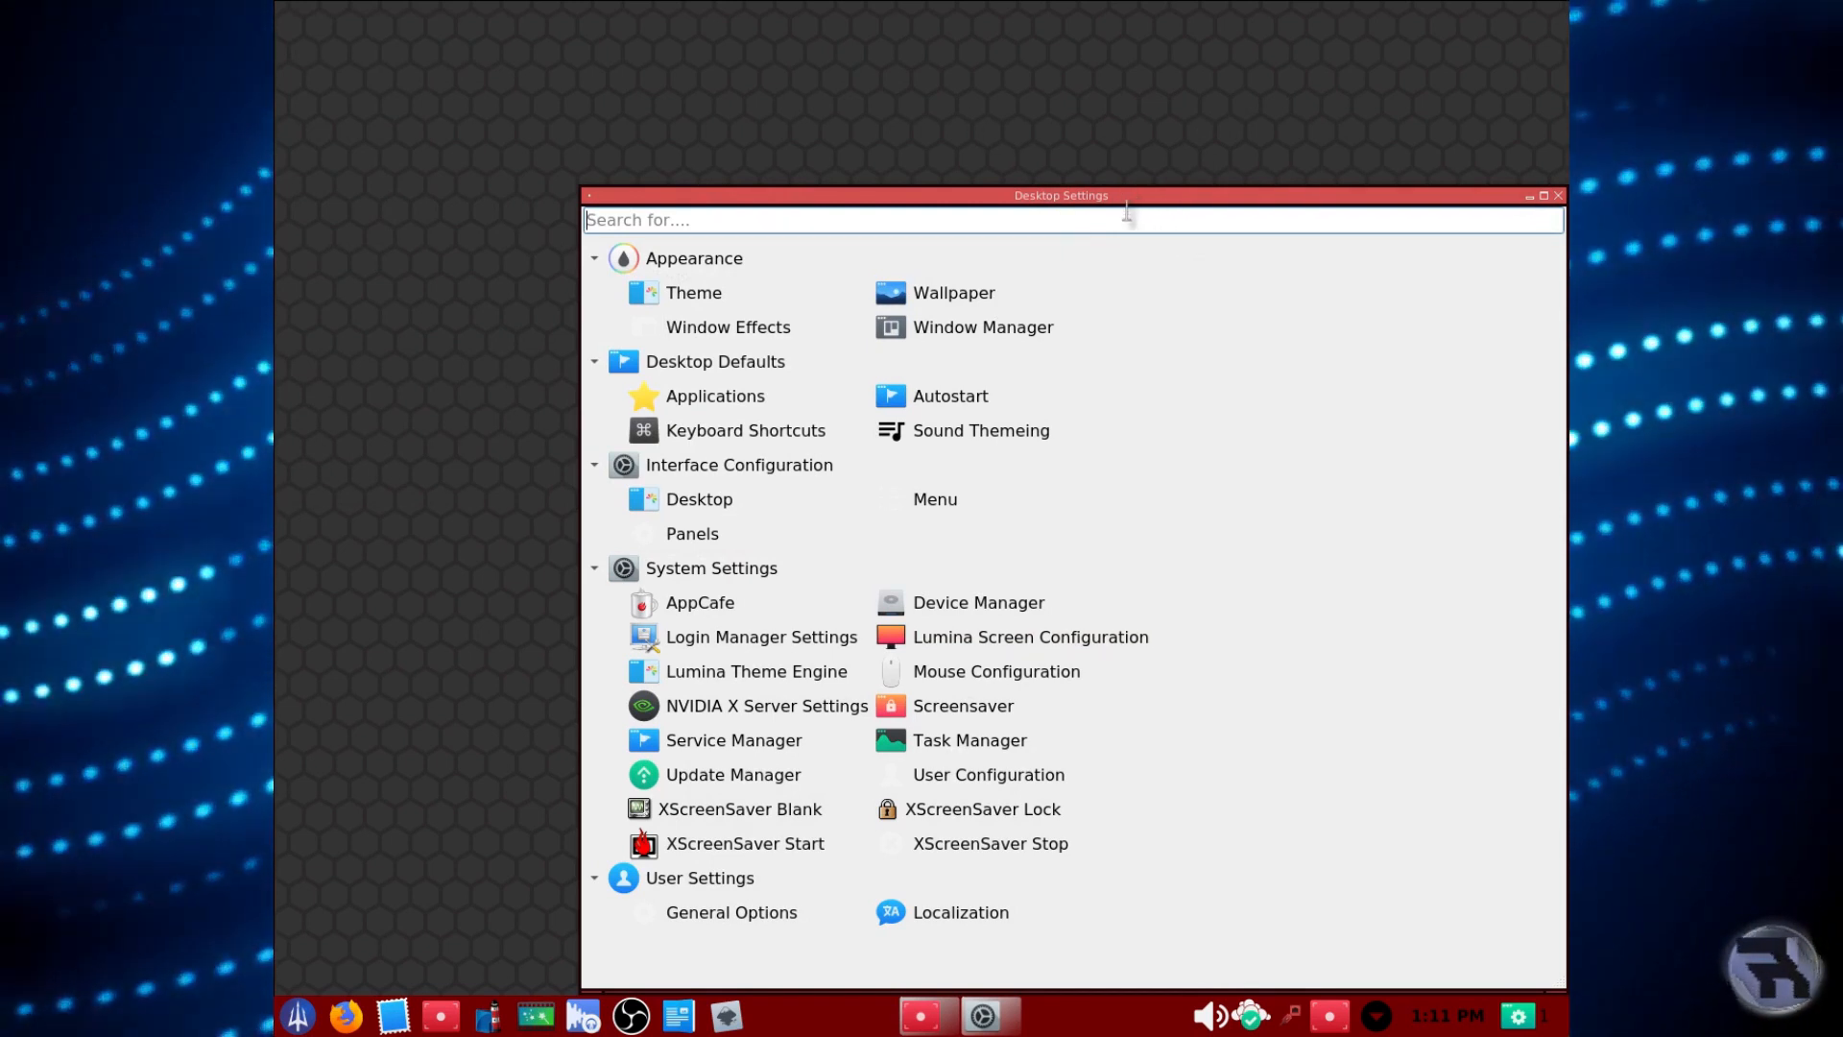
Centre the Desktop Settings window, open the Theme settings and place that window in front of it.
drag(1129, 197, 982, 86)
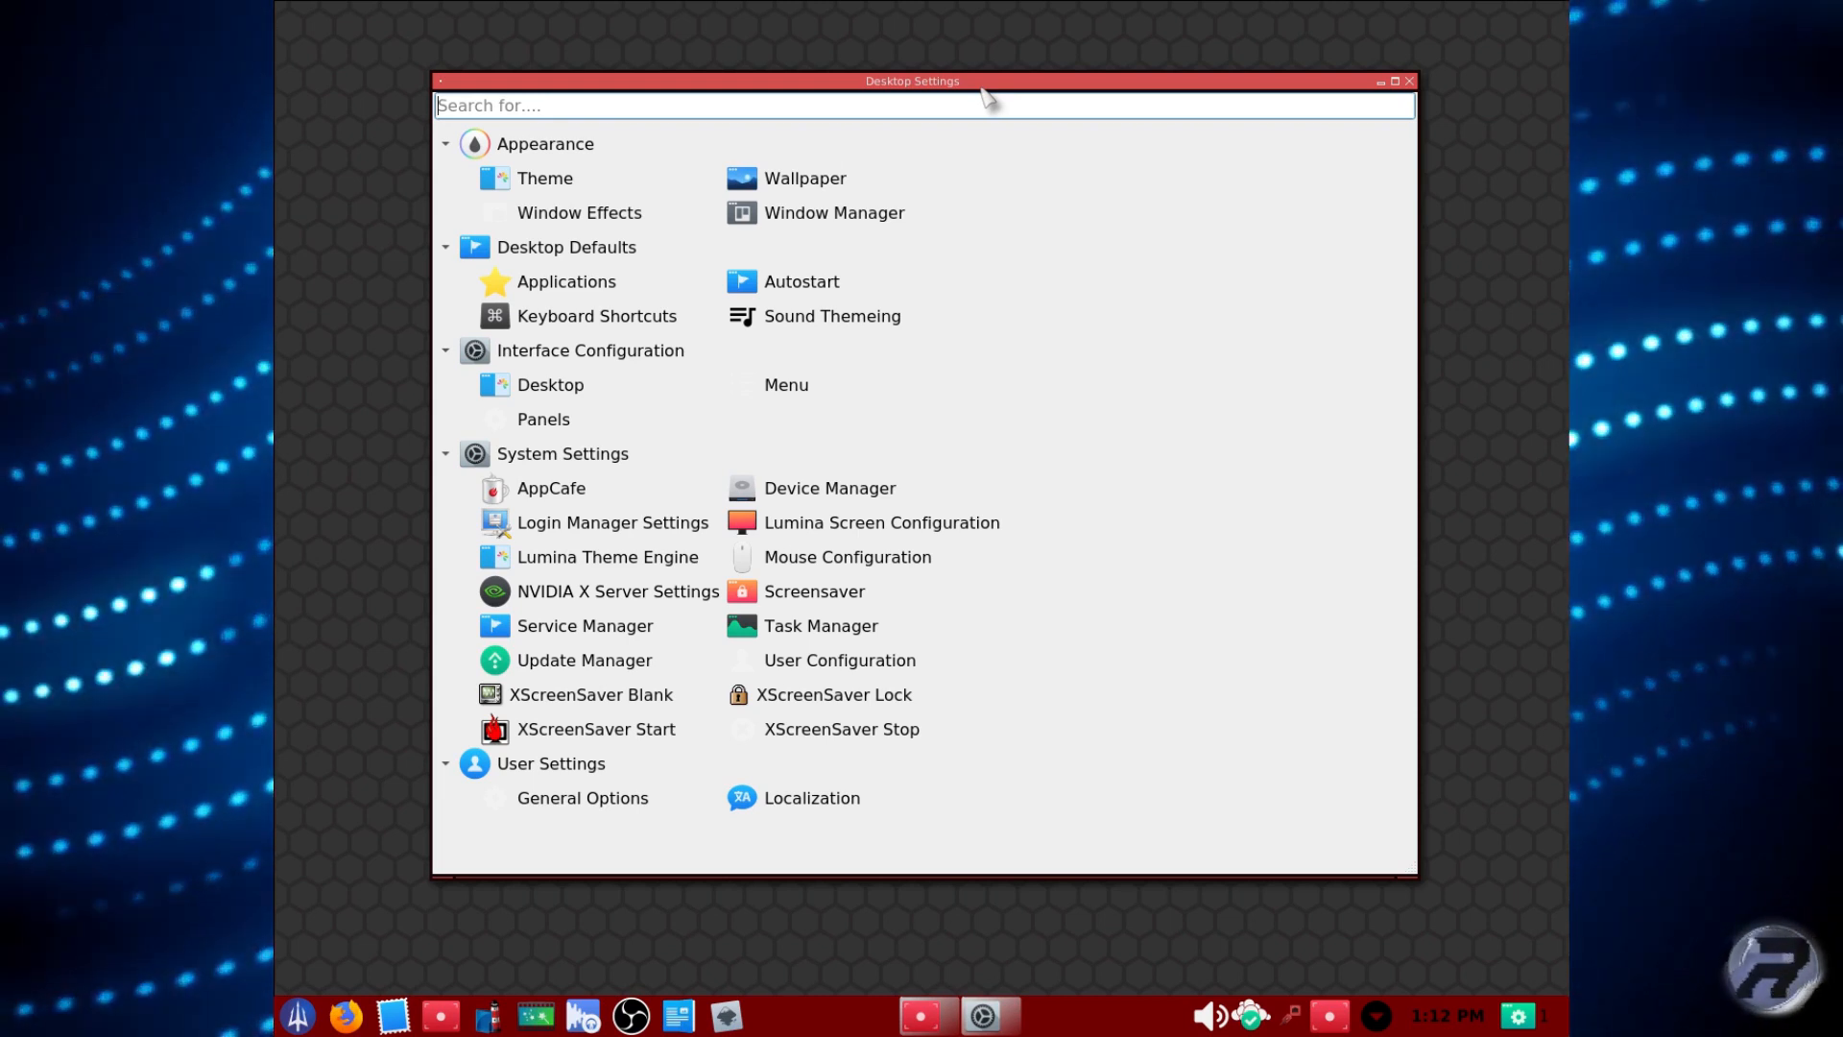
drag(1560, 15, 1205, 71)
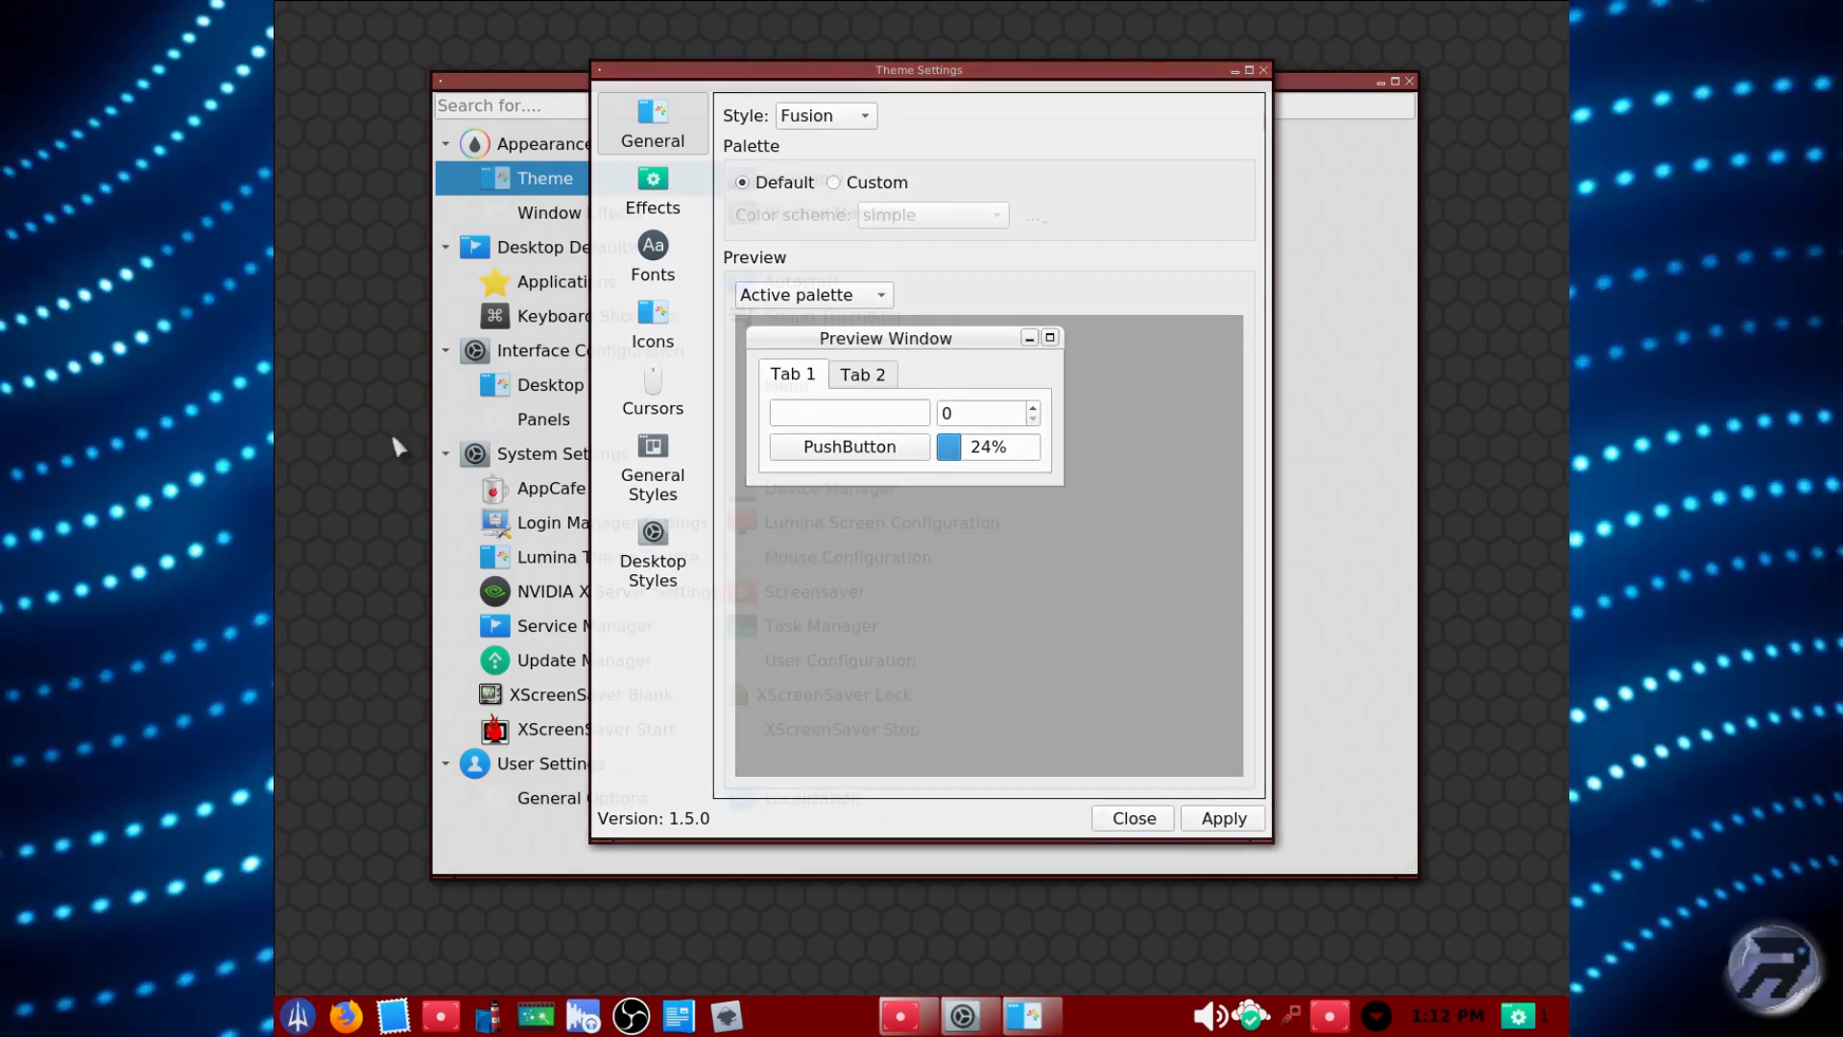
Try the Windows style in the theme preview and switch the style back to Fusion.
click(852, 118)
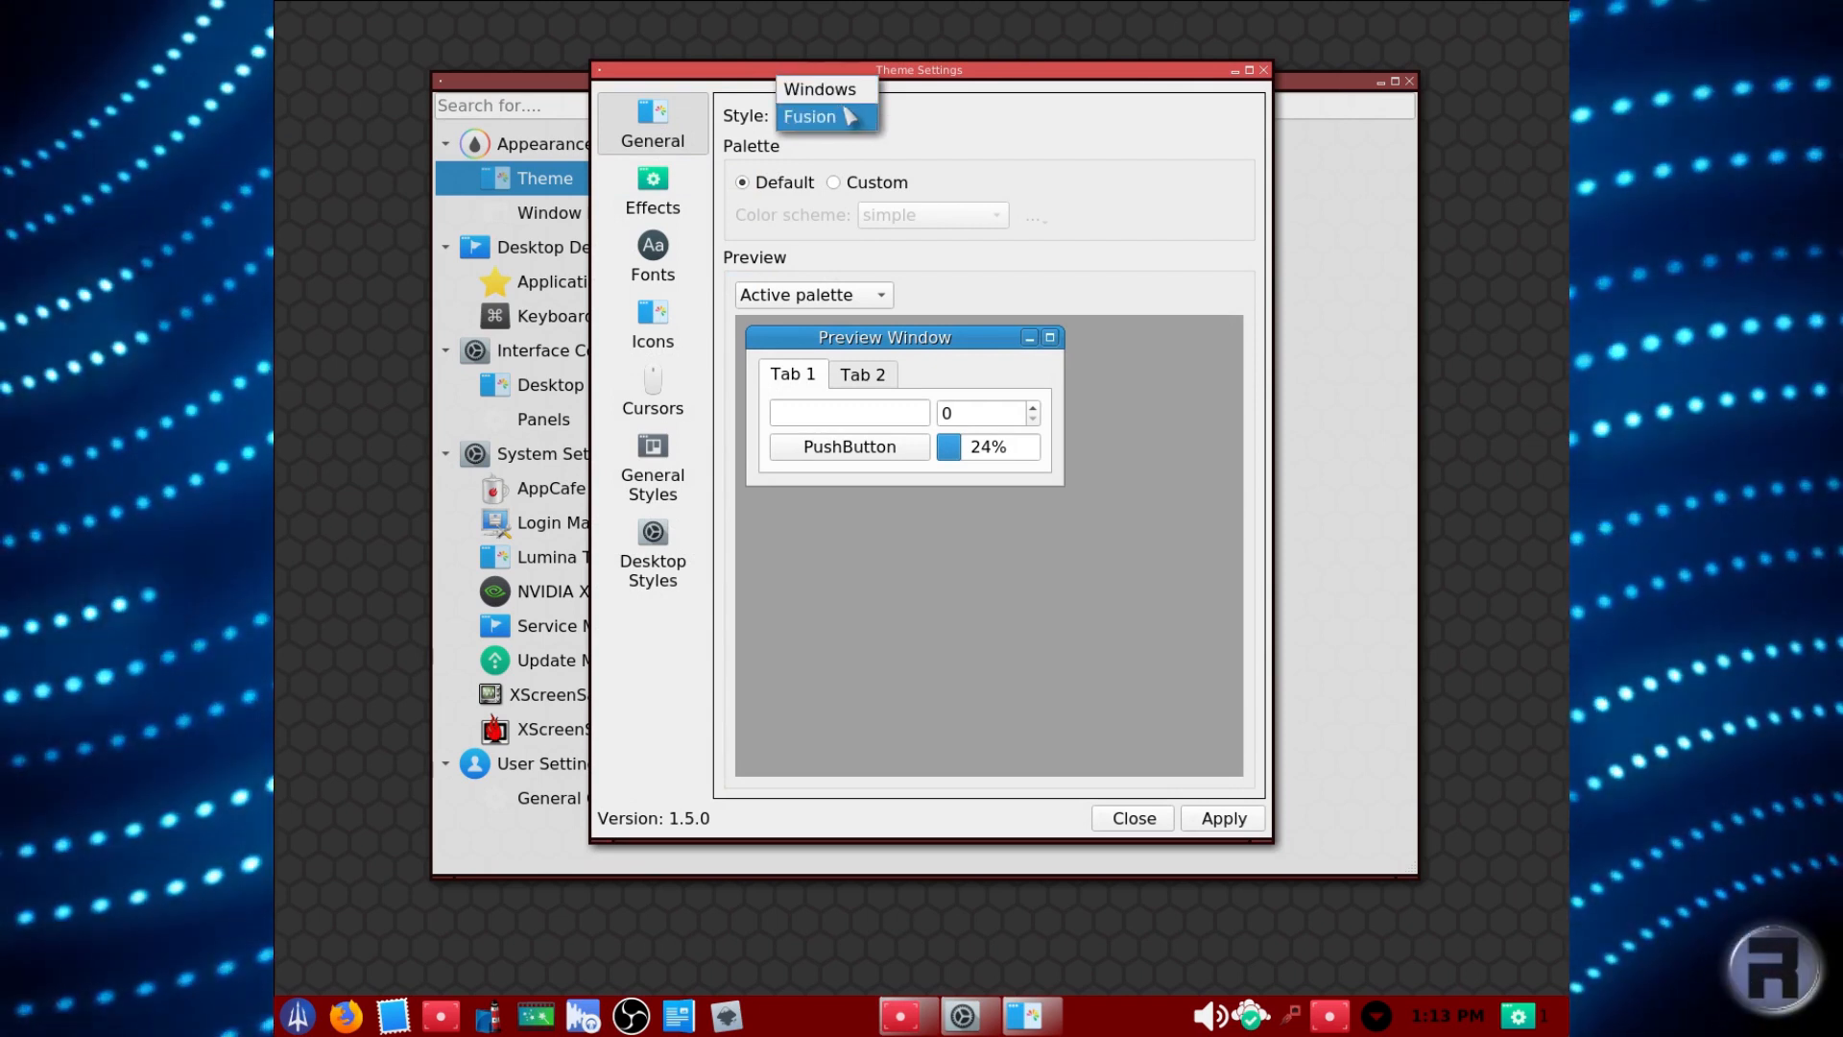
click(851, 94)
click(847, 115)
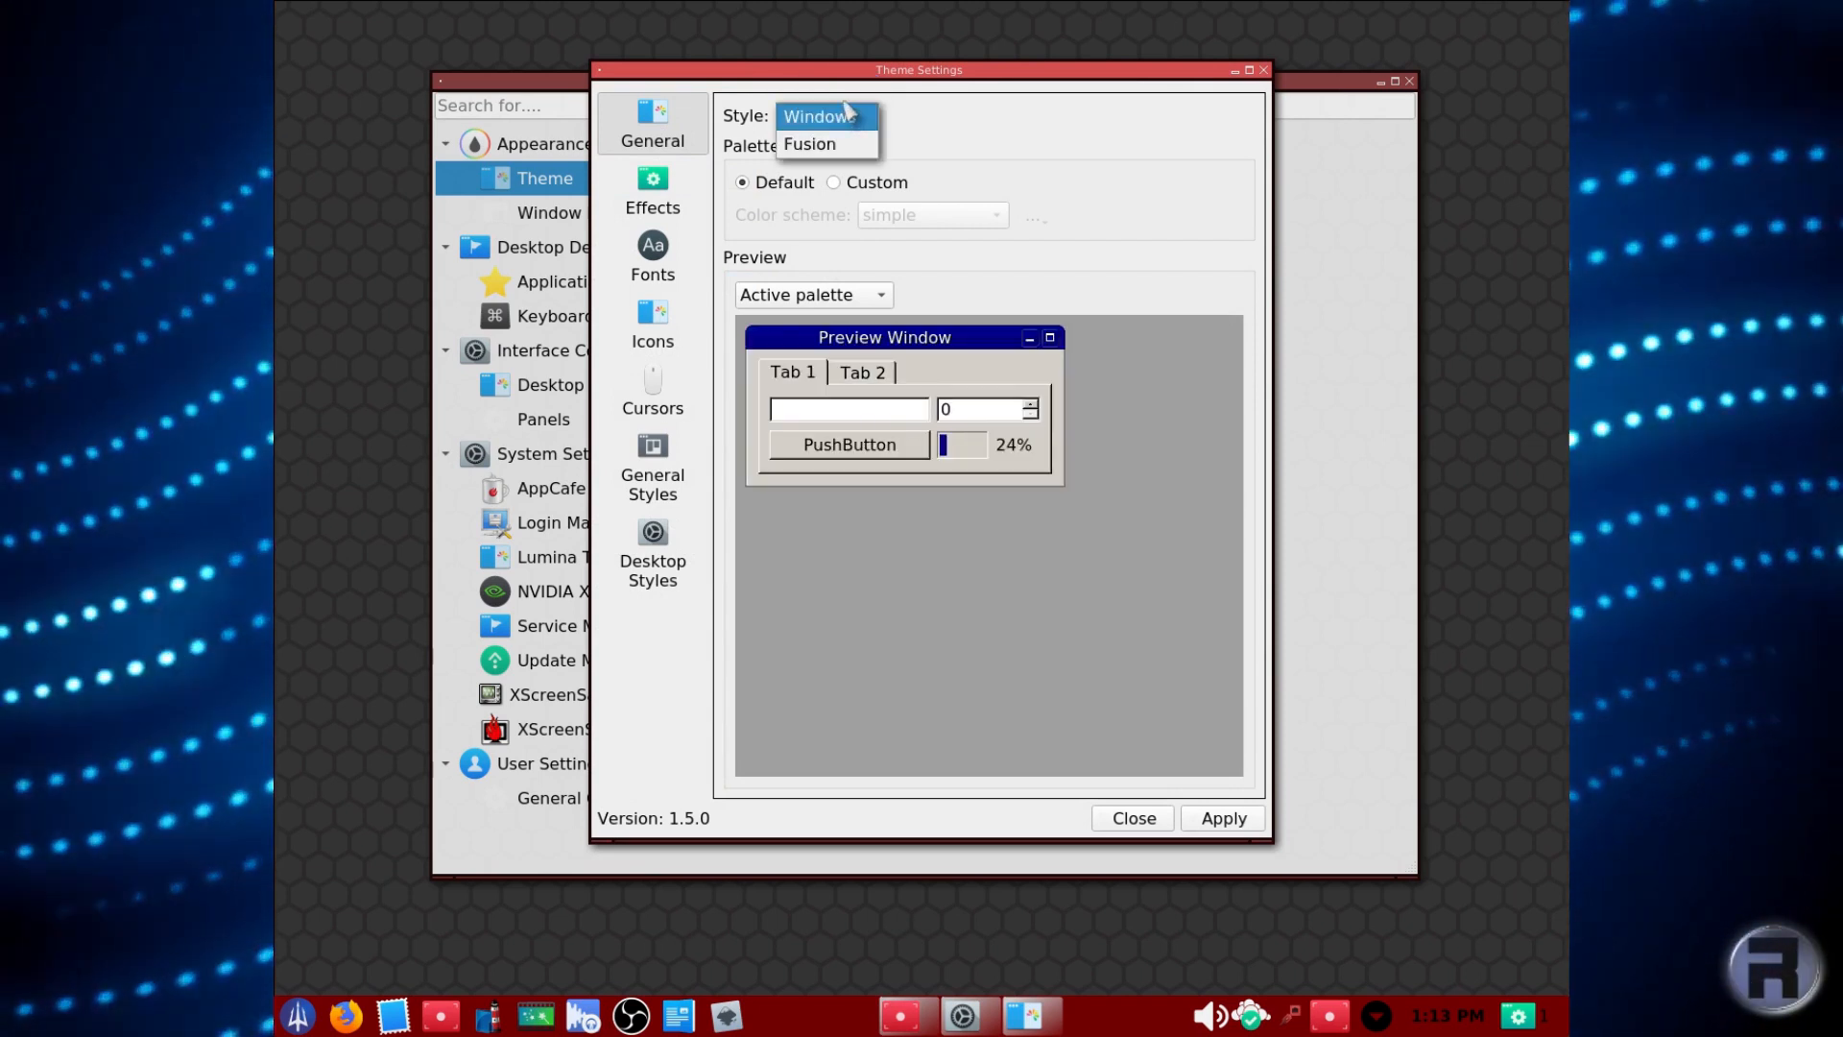
click(811, 144)
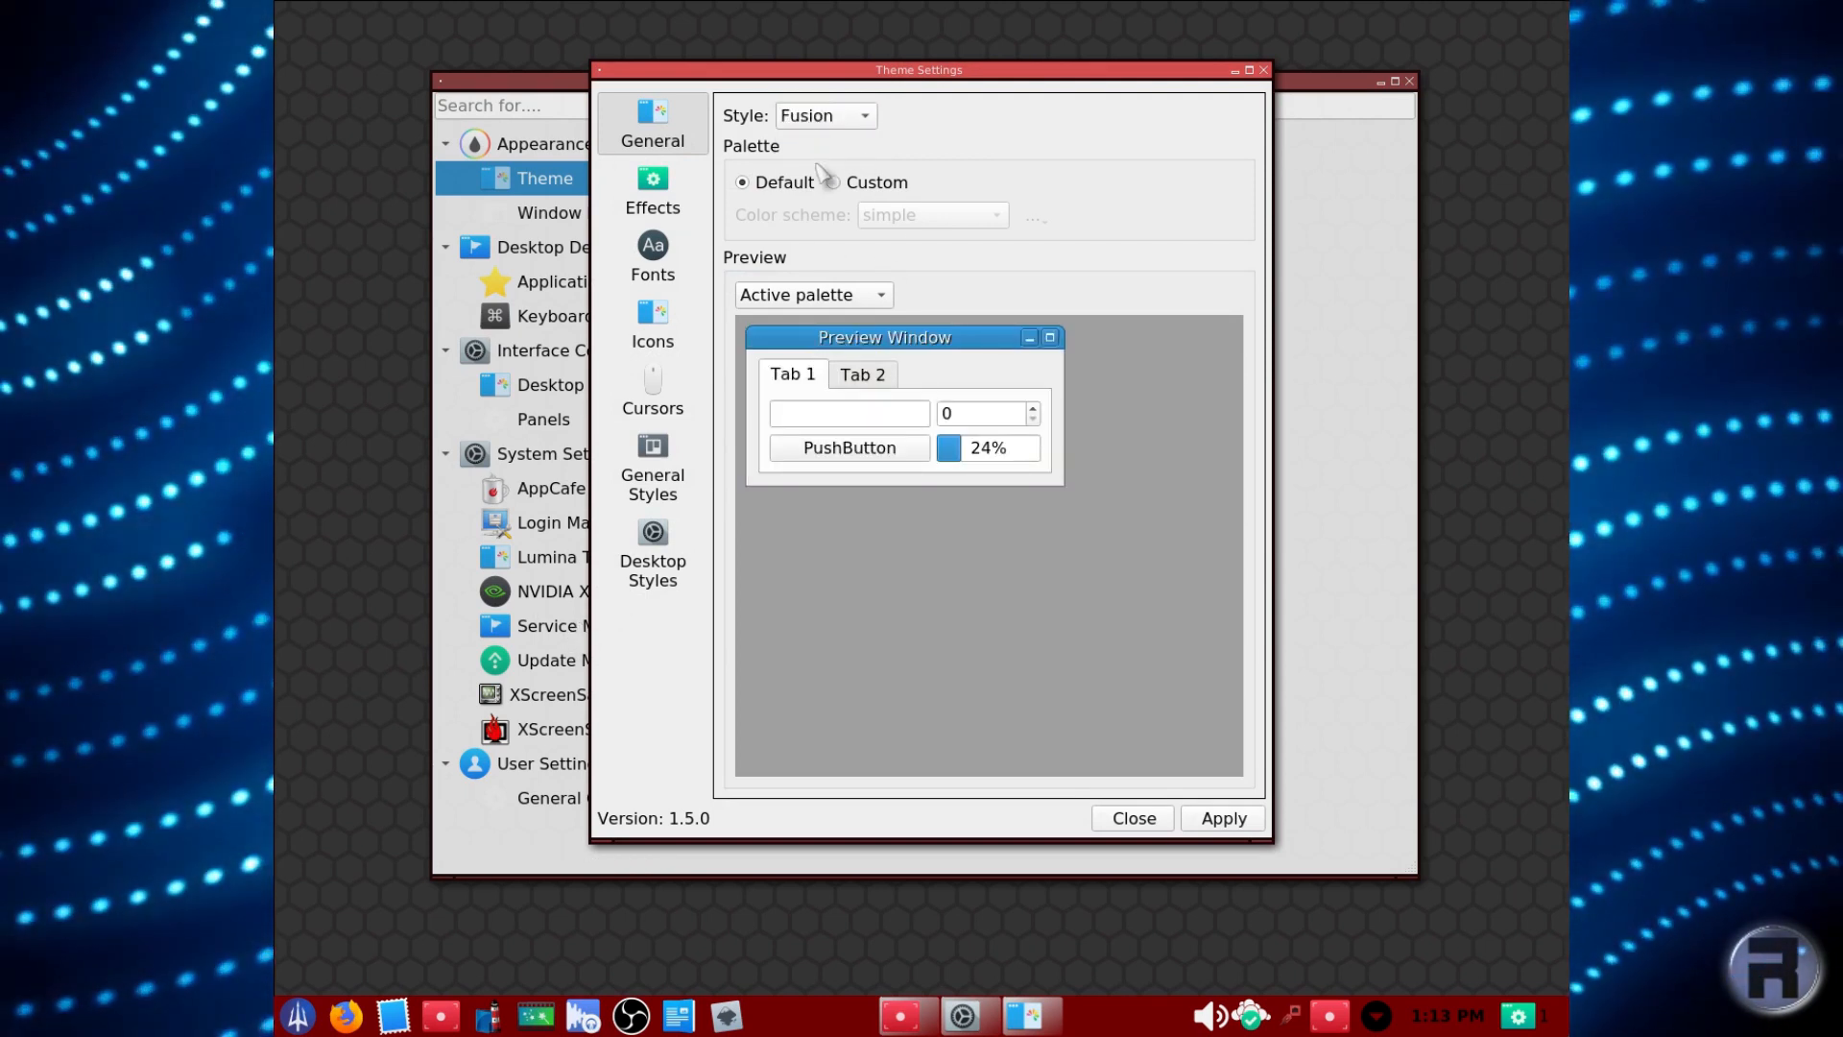
Switch the theme palette to Custom, preview the waves colour scheme, and apply trident-dark instead.
click(853, 185)
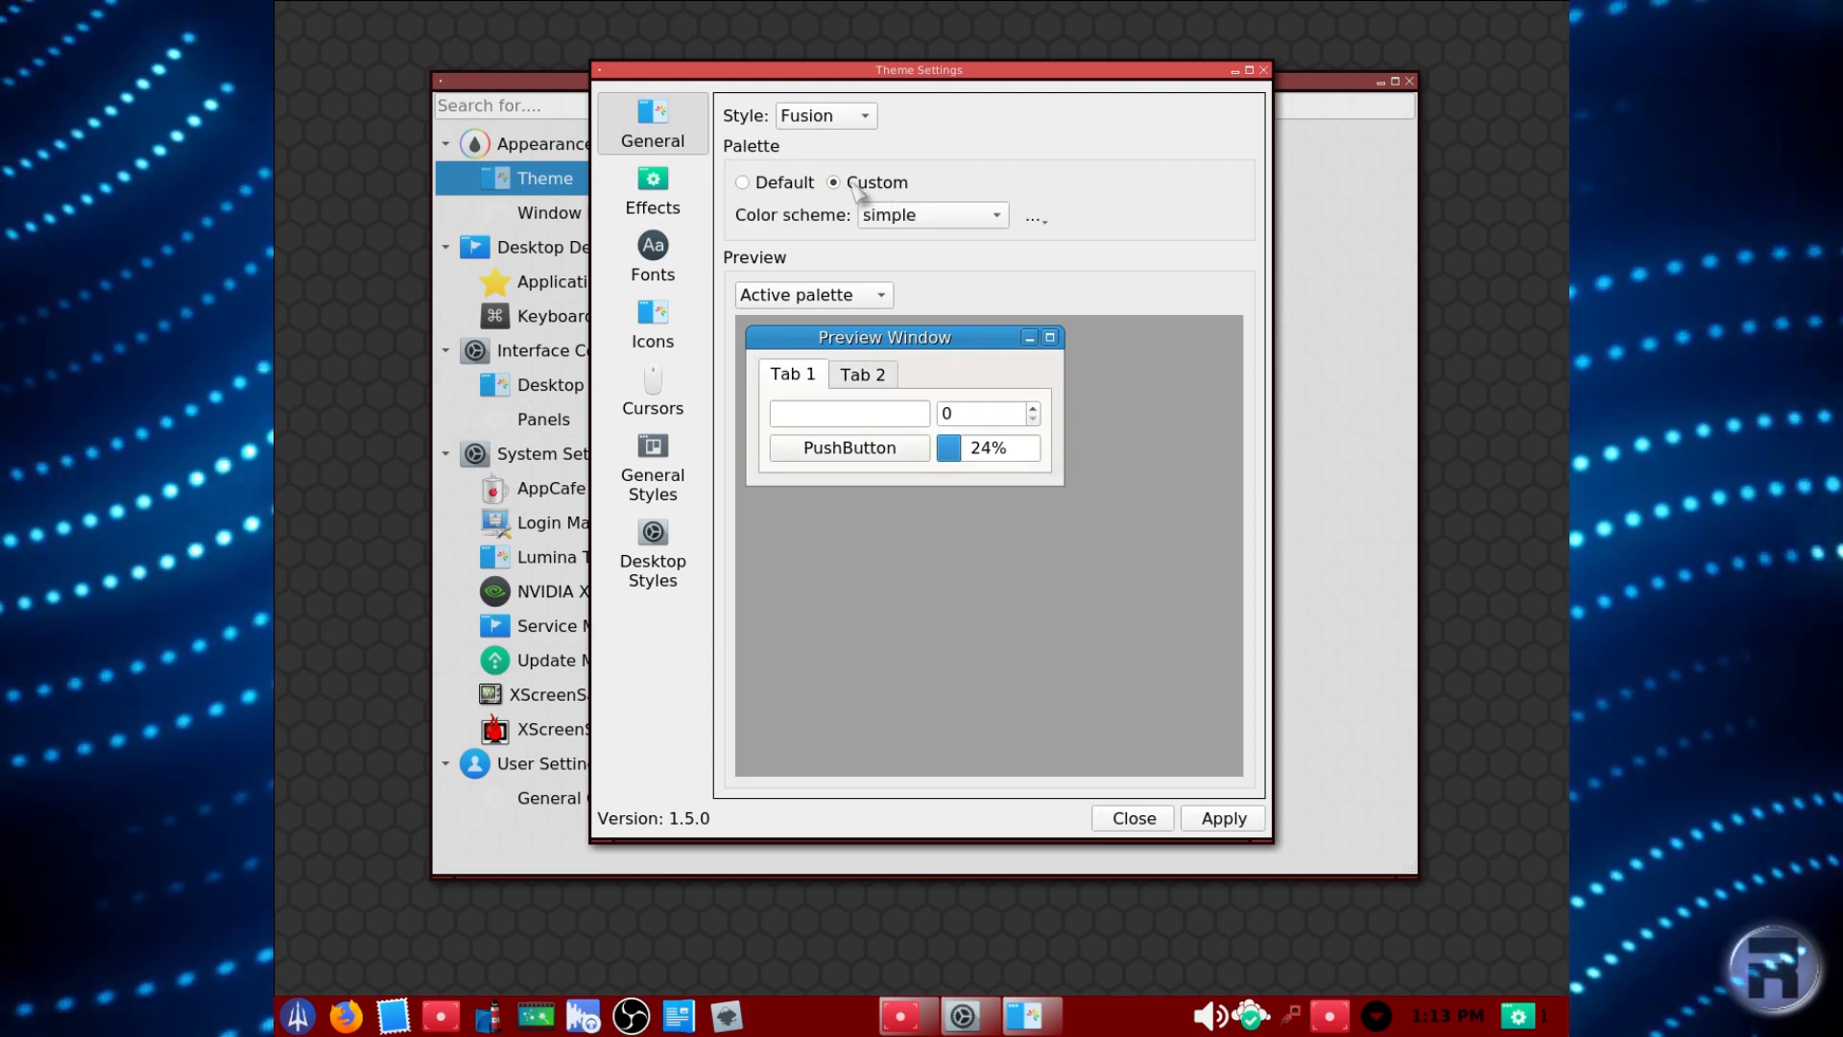
click(910, 215)
click(902, 270)
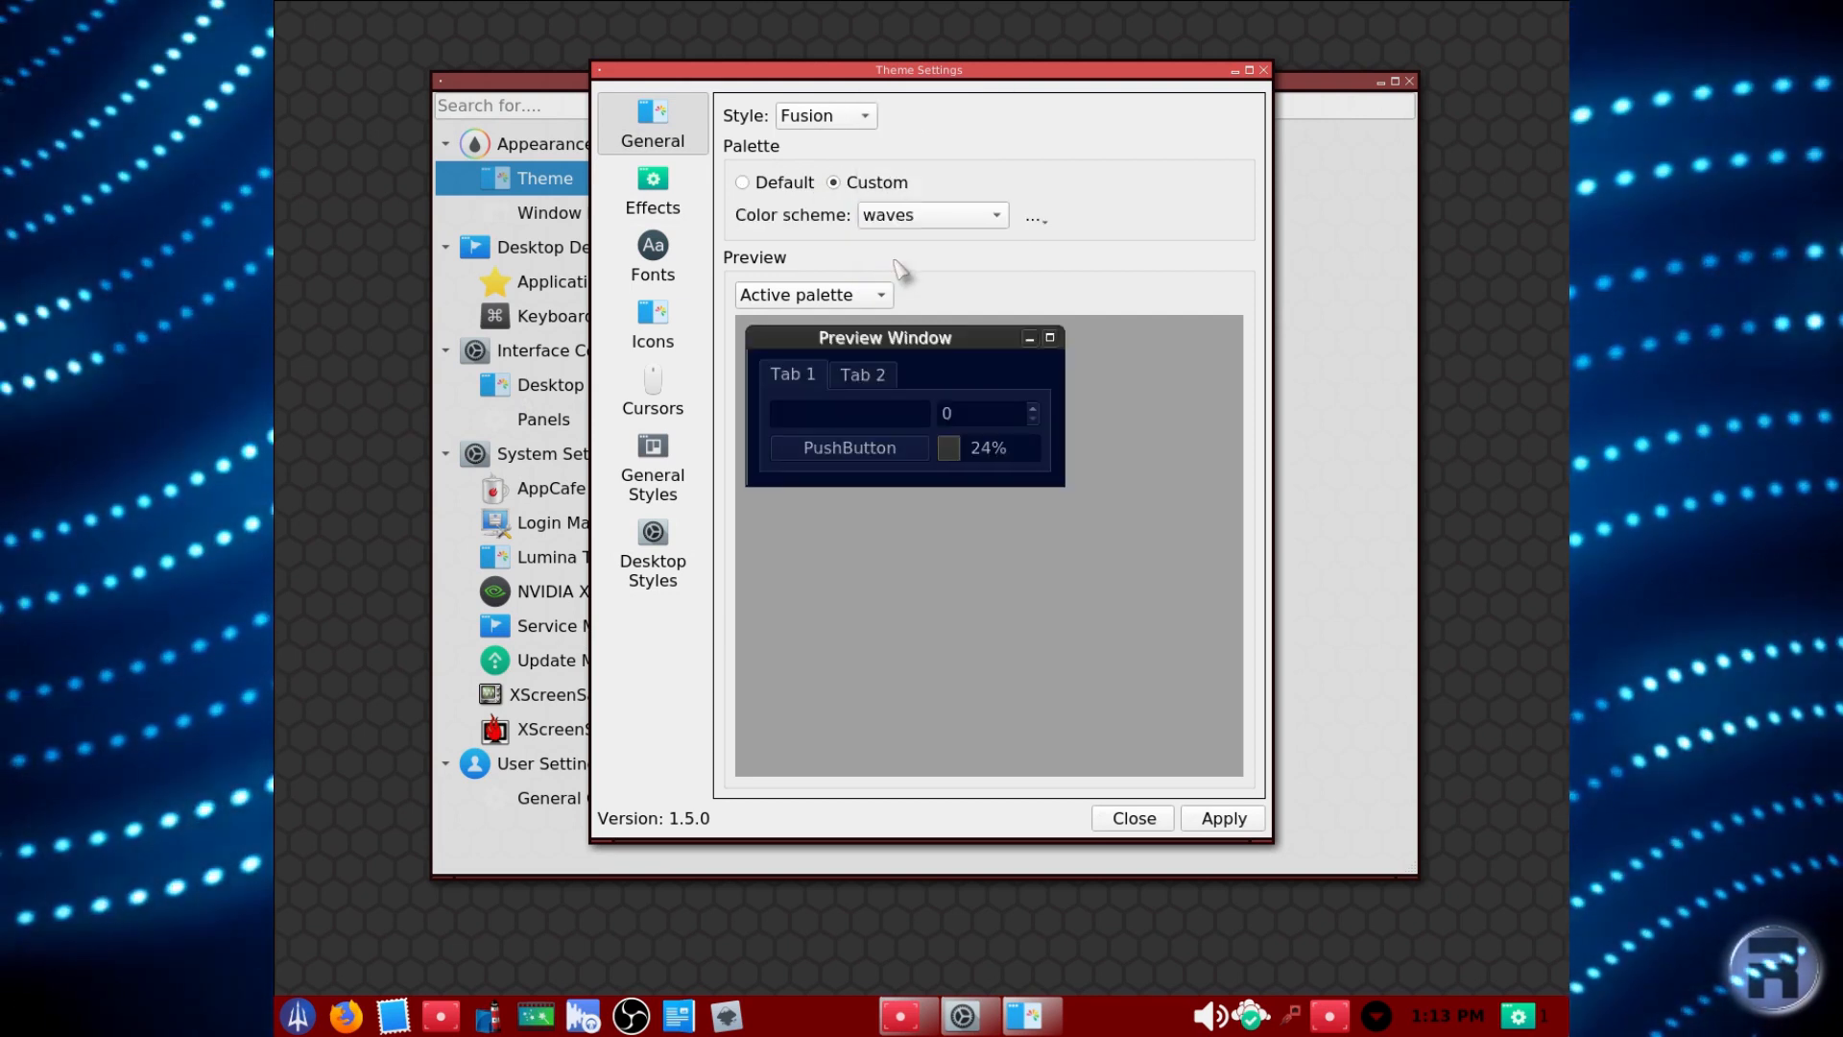
click(912, 223)
click(907, 190)
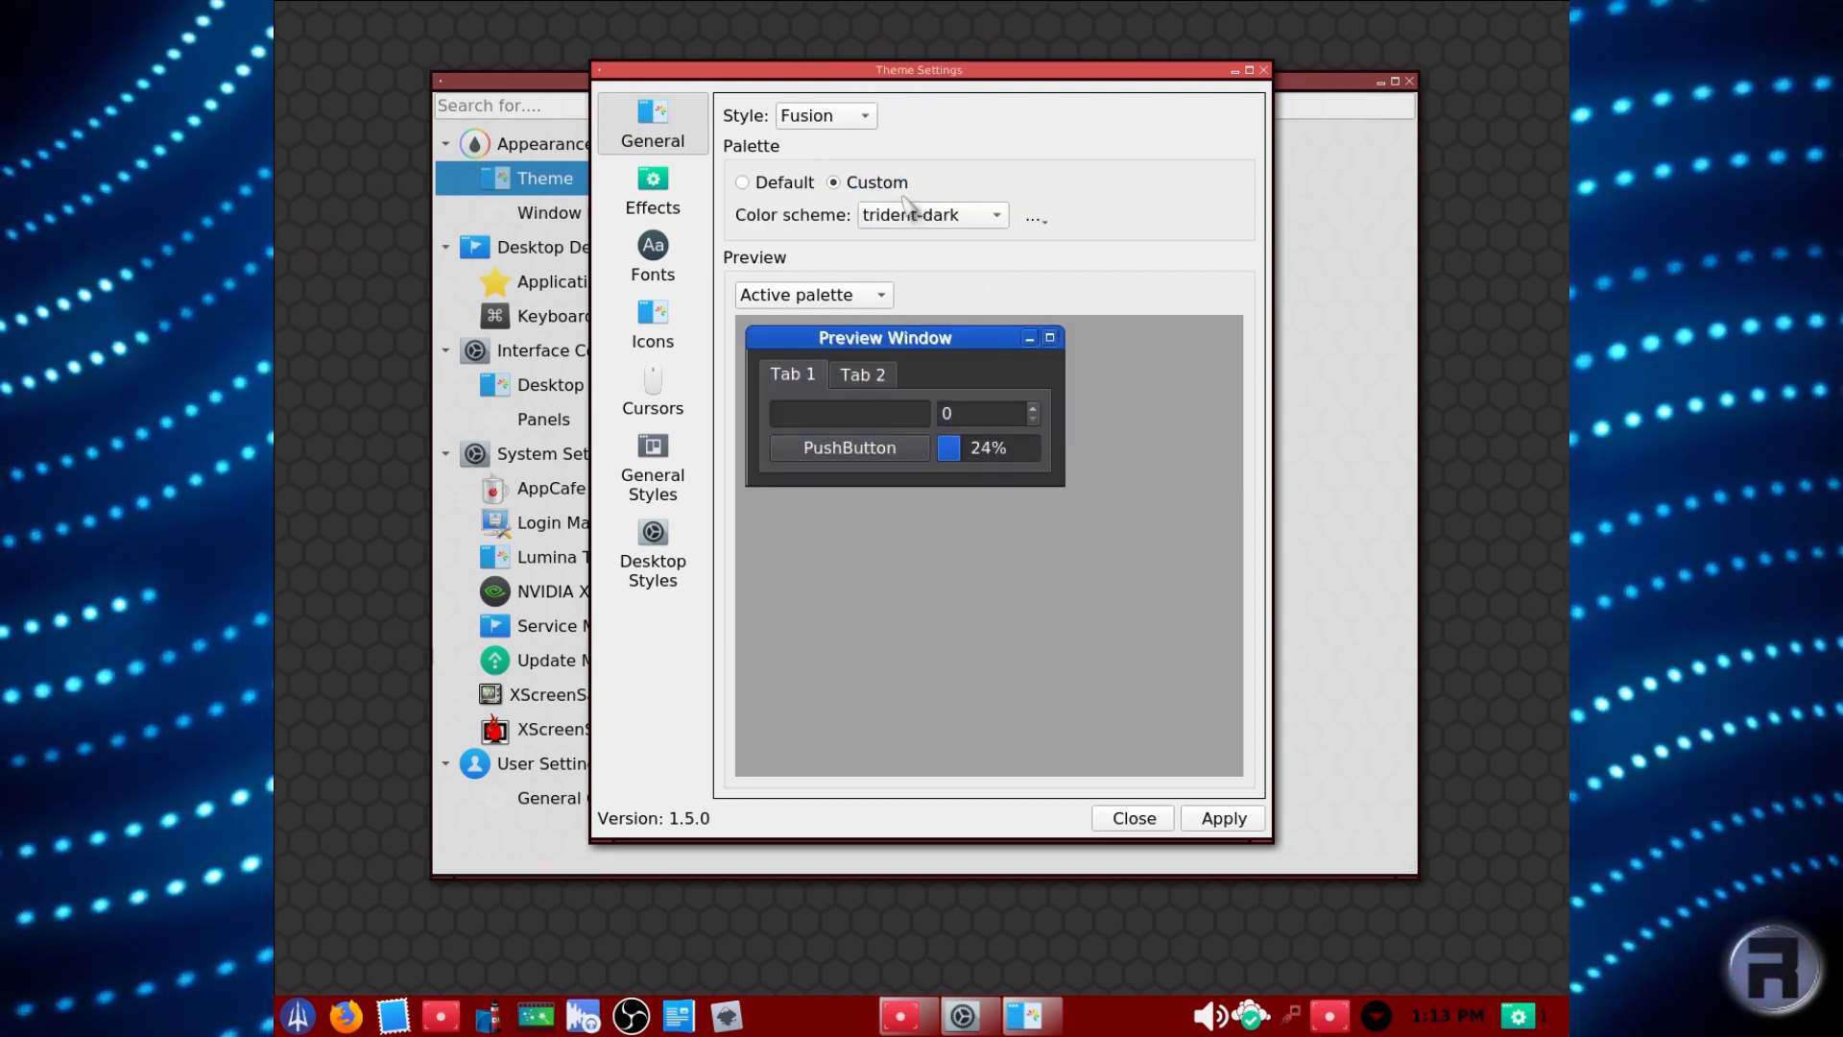
click(1217, 818)
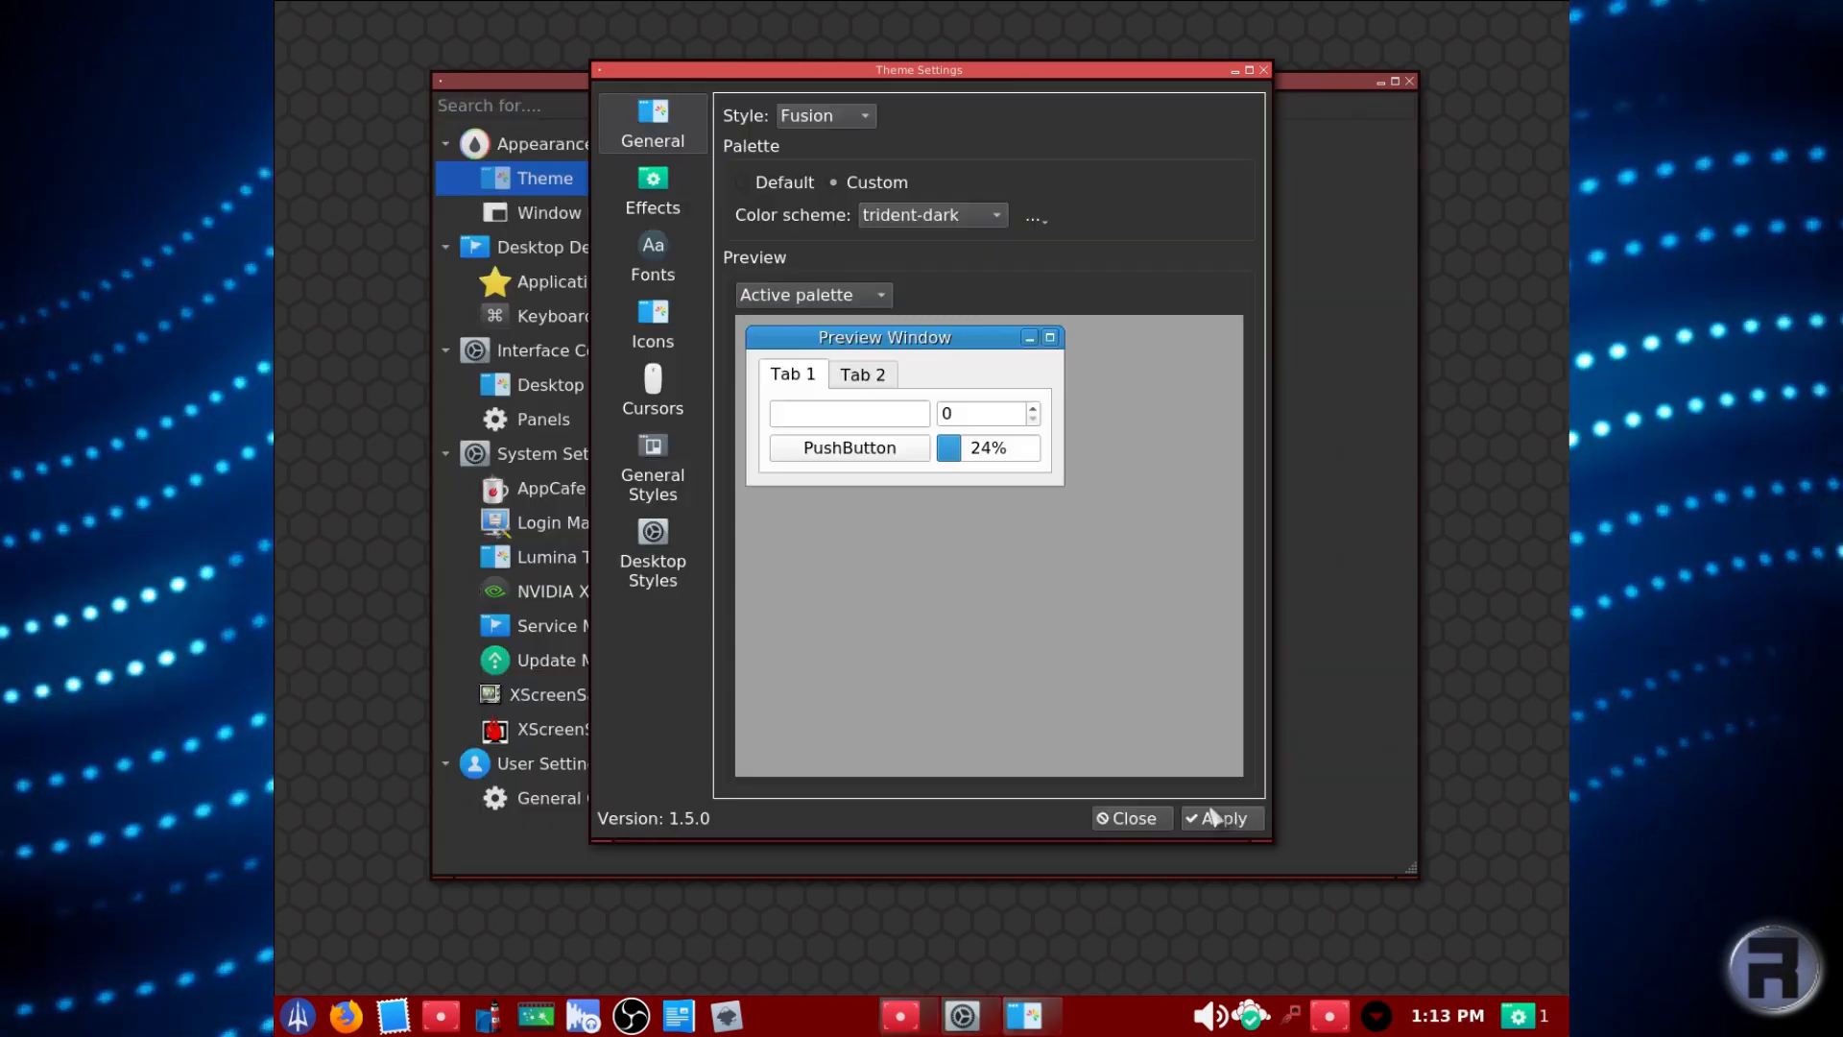
Arrange the Theme Settings and Desktop Settings windows so both are visible, with Theme Settings in front.
drag(798, 71, 1083, 46)
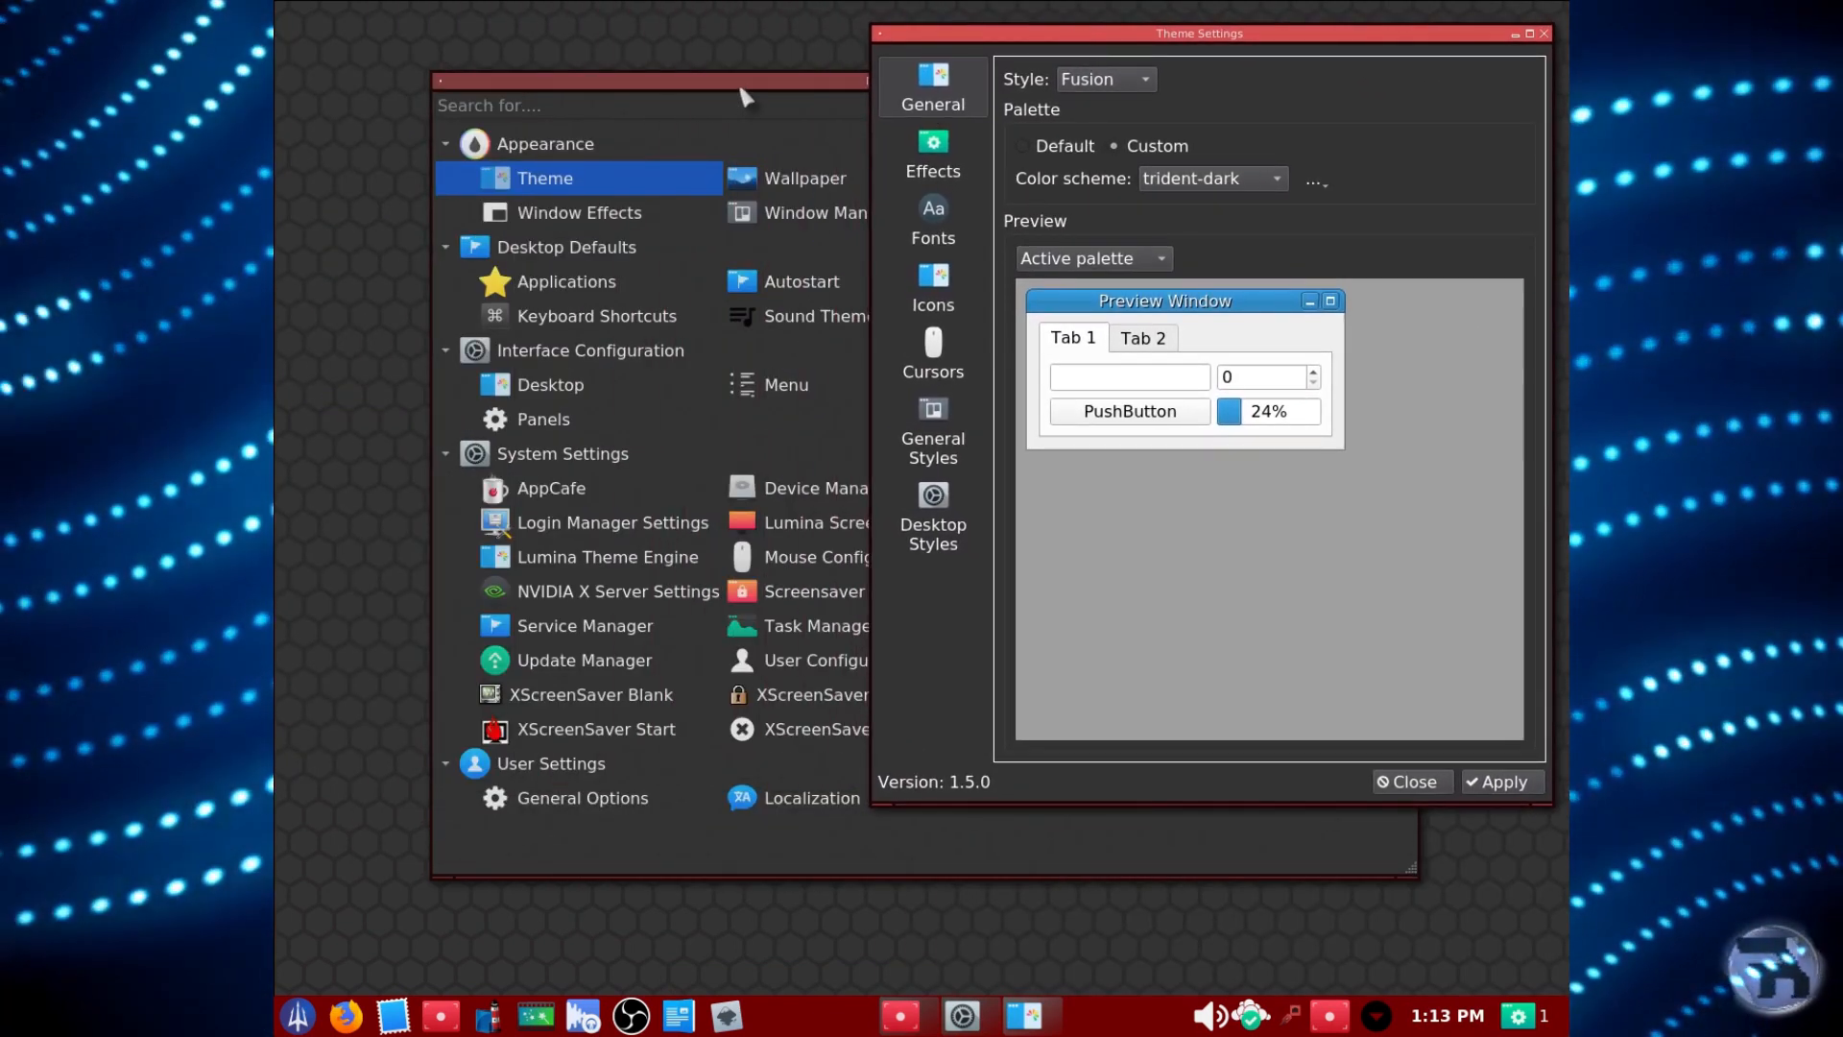
drag(709, 93, 576, 173)
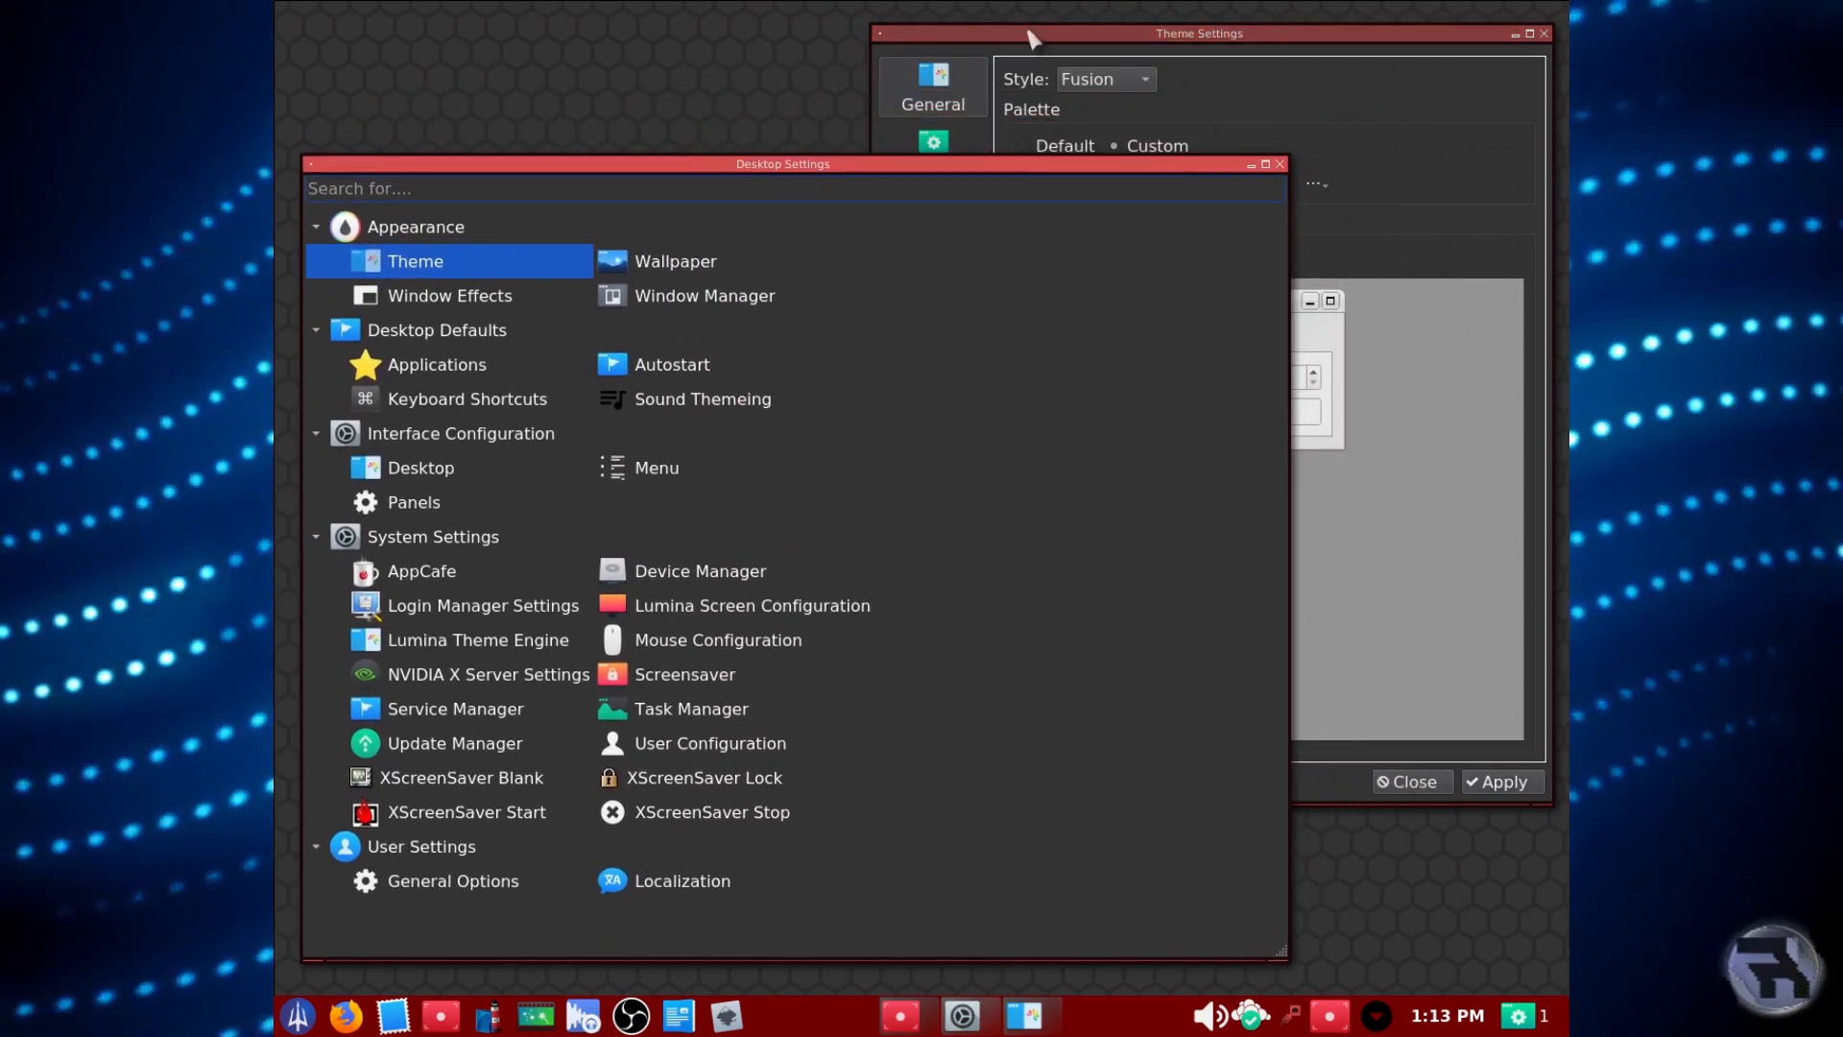
click(1032, 38)
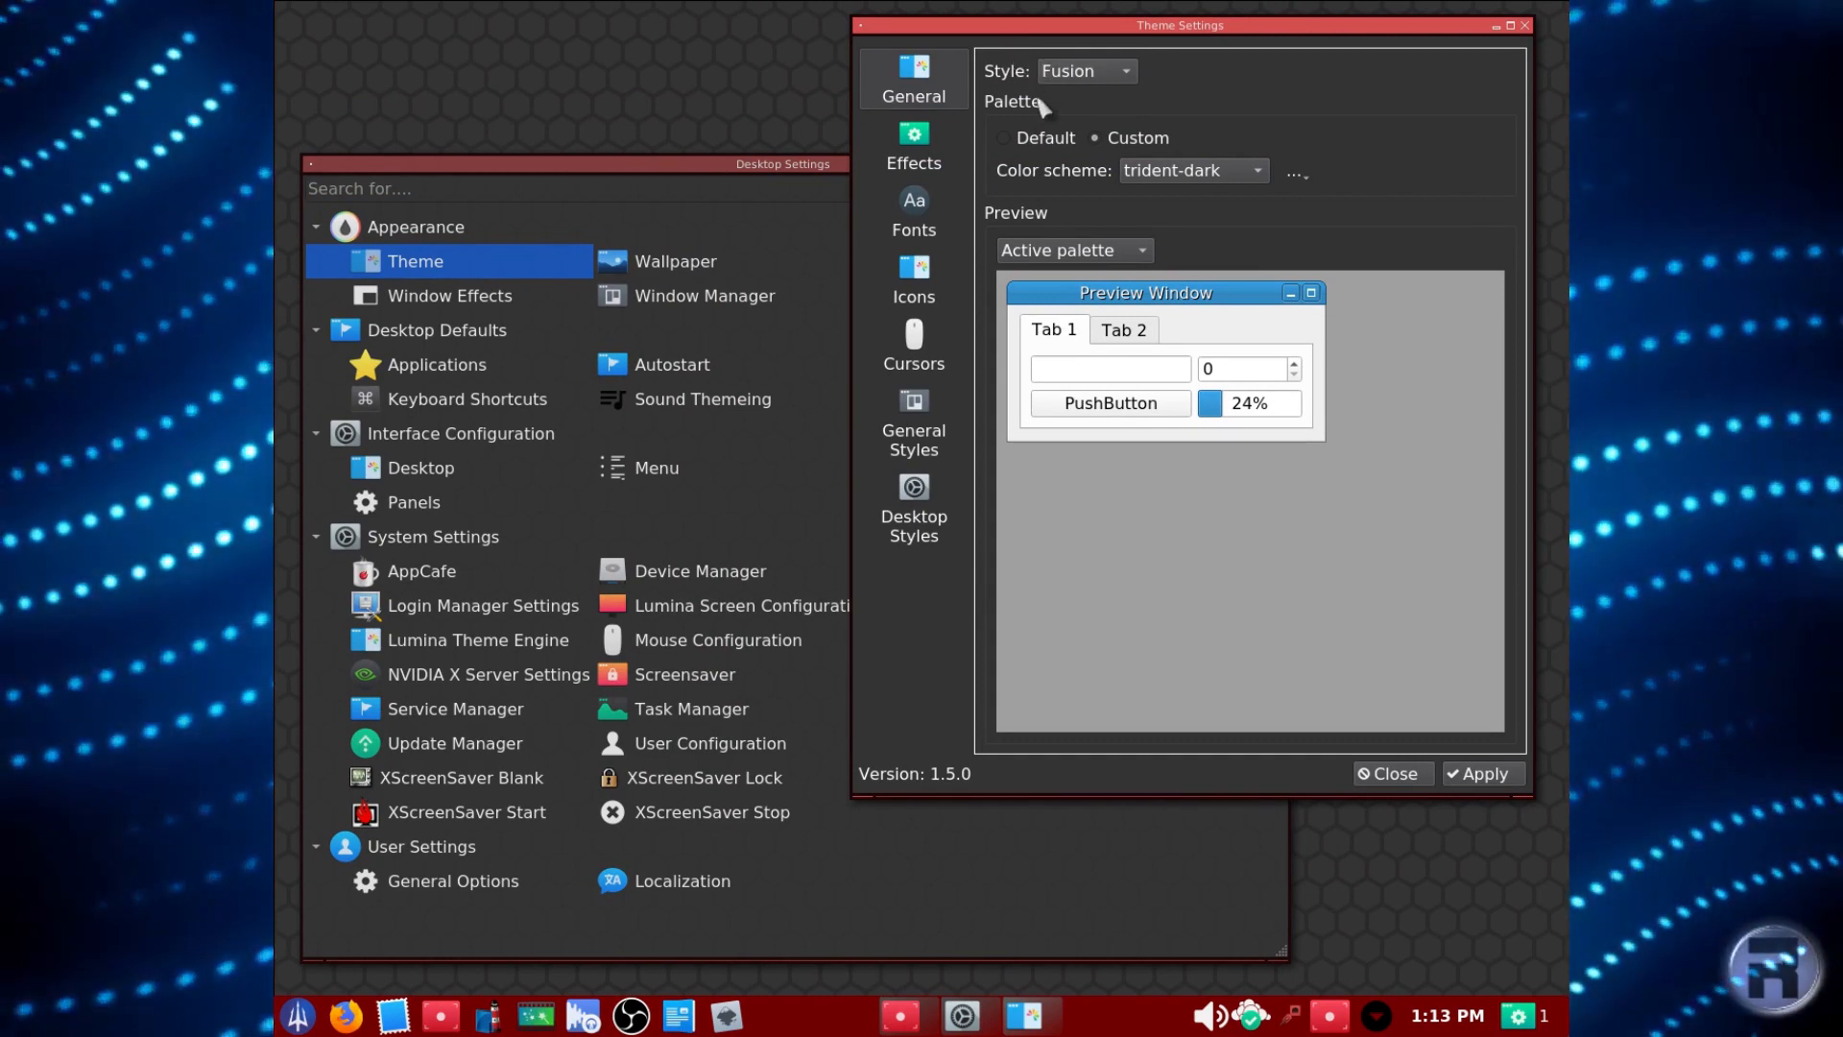
Apply the simple colour scheme to the desktop and replace it with the sand scheme.
click(1166, 174)
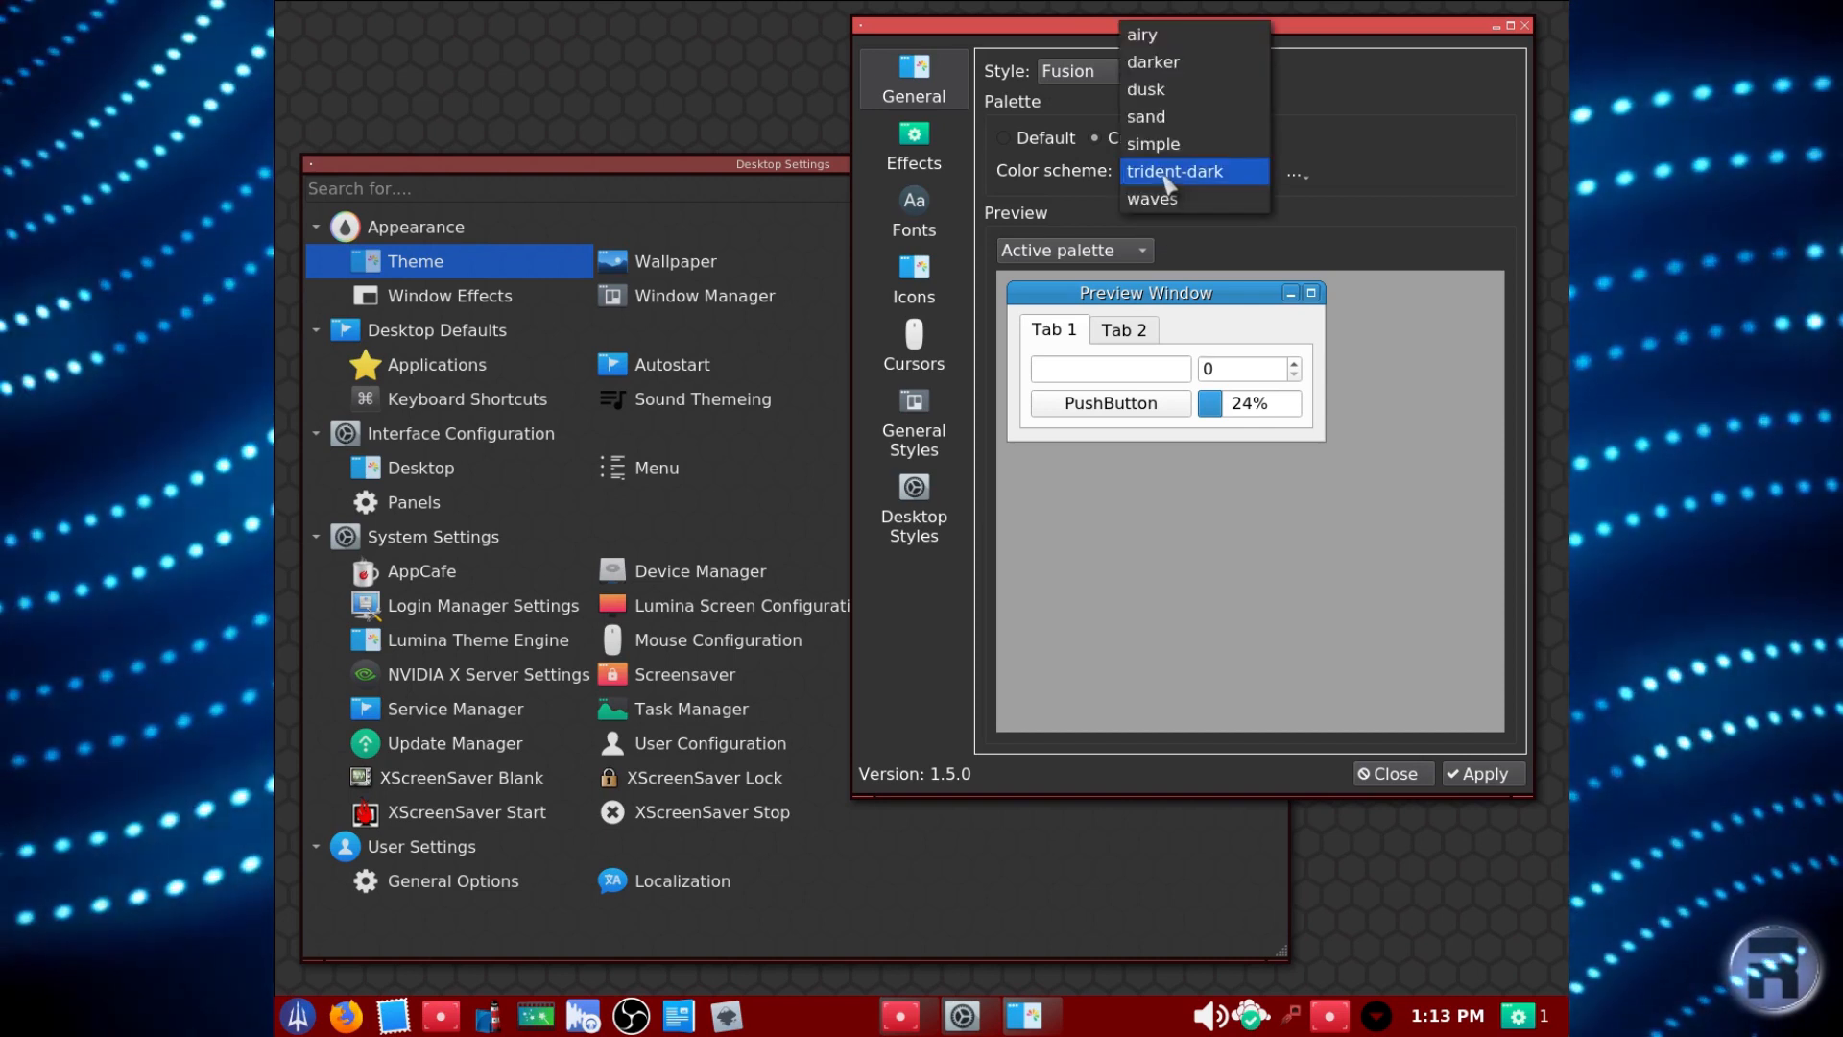
click(1173, 146)
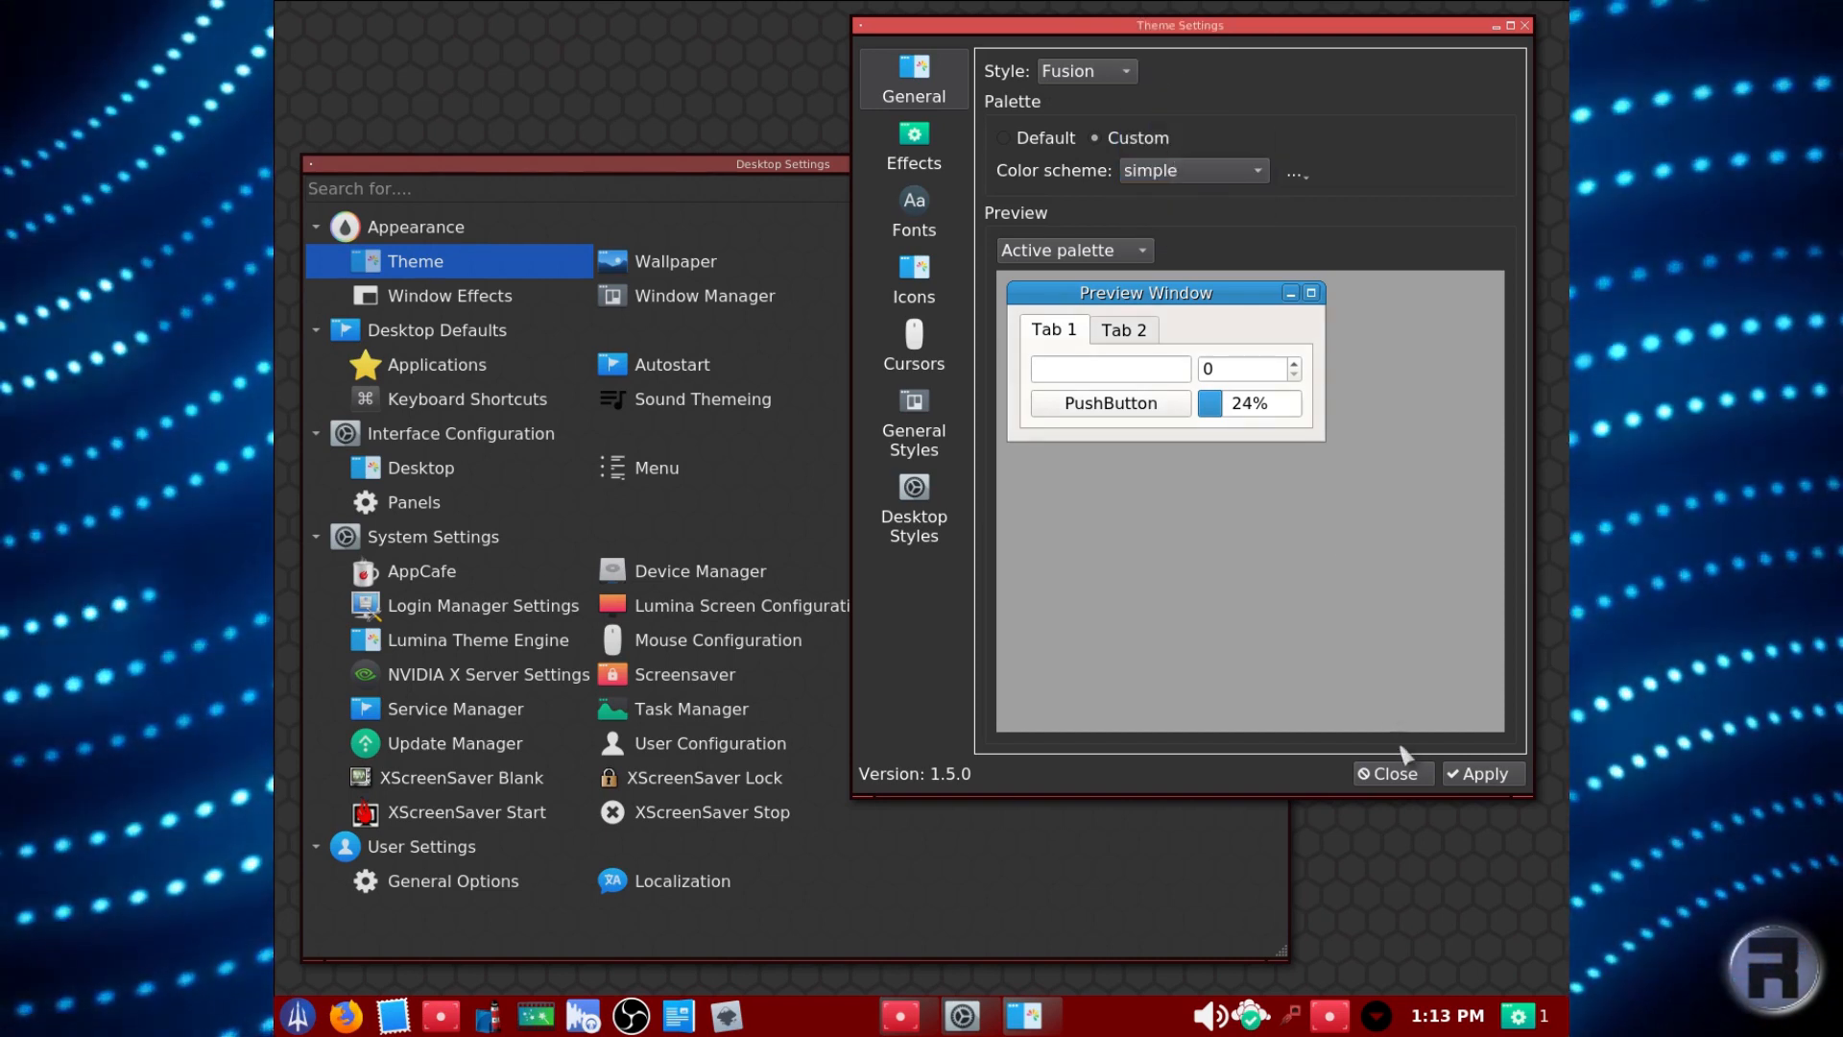
click(1478, 774)
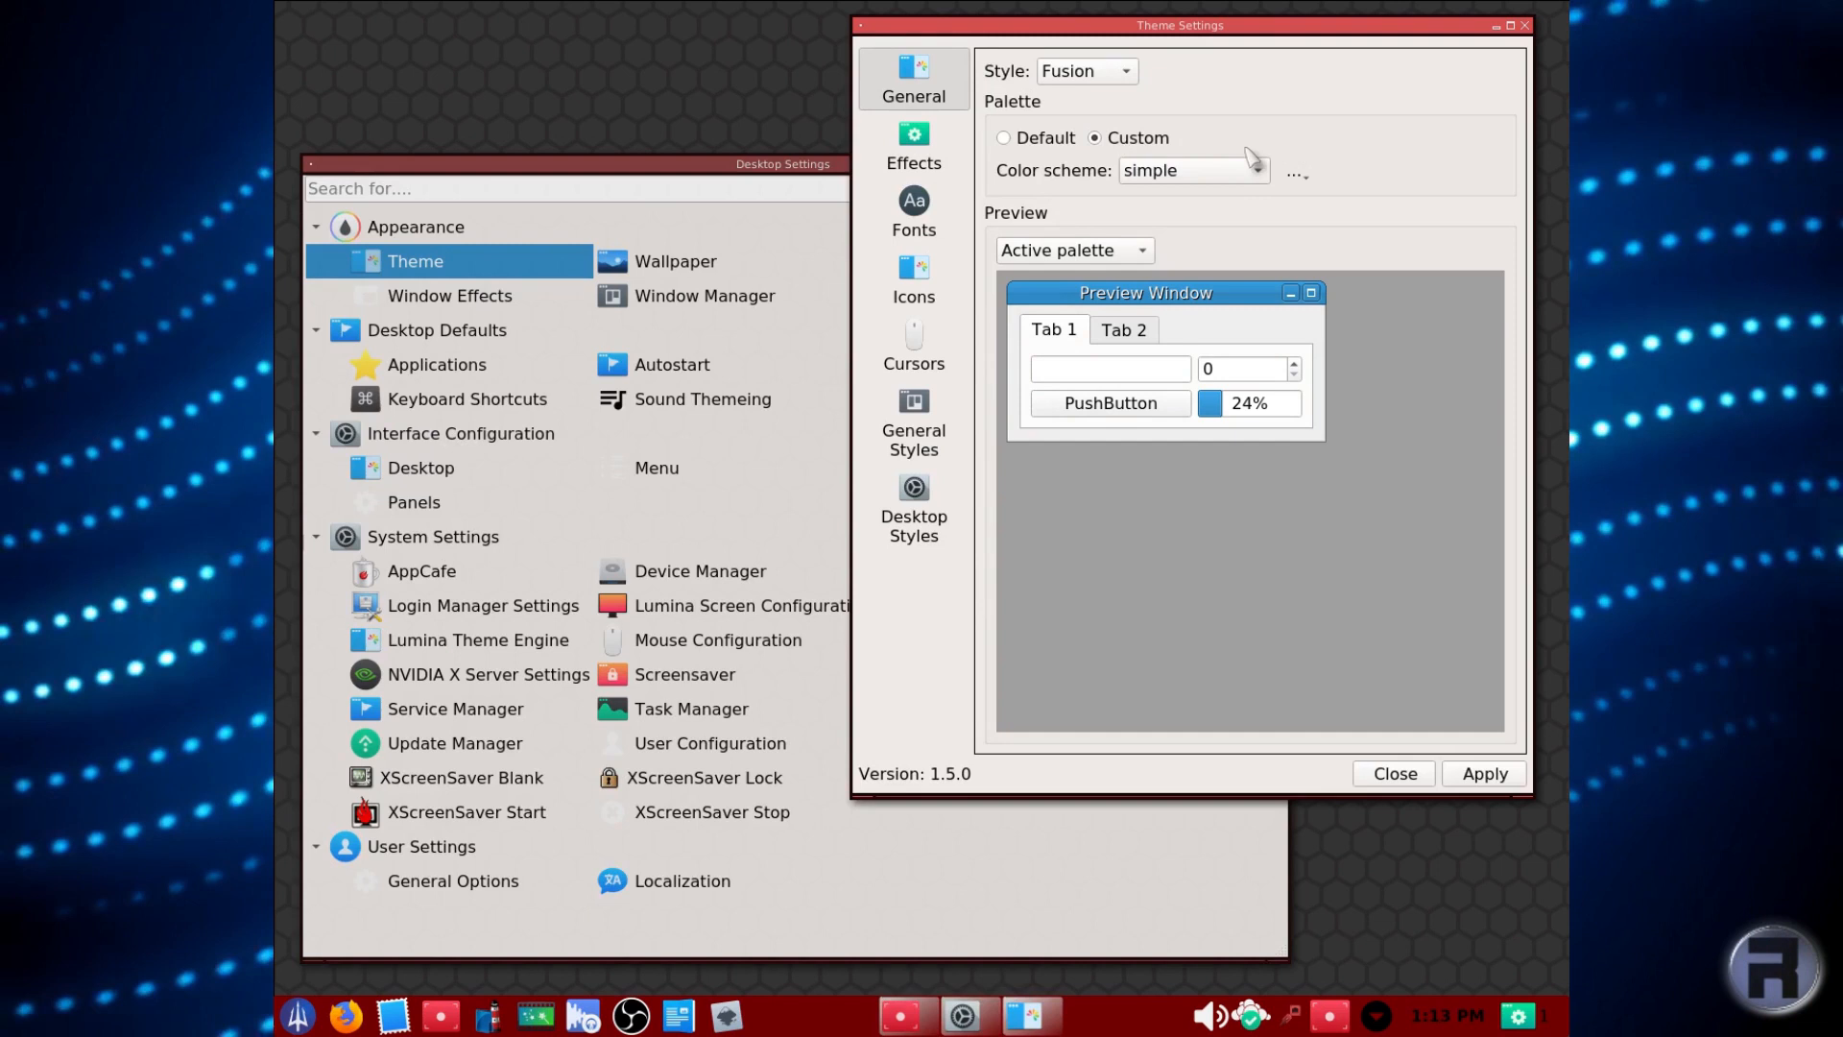
click(1236, 173)
click(1233, 146)
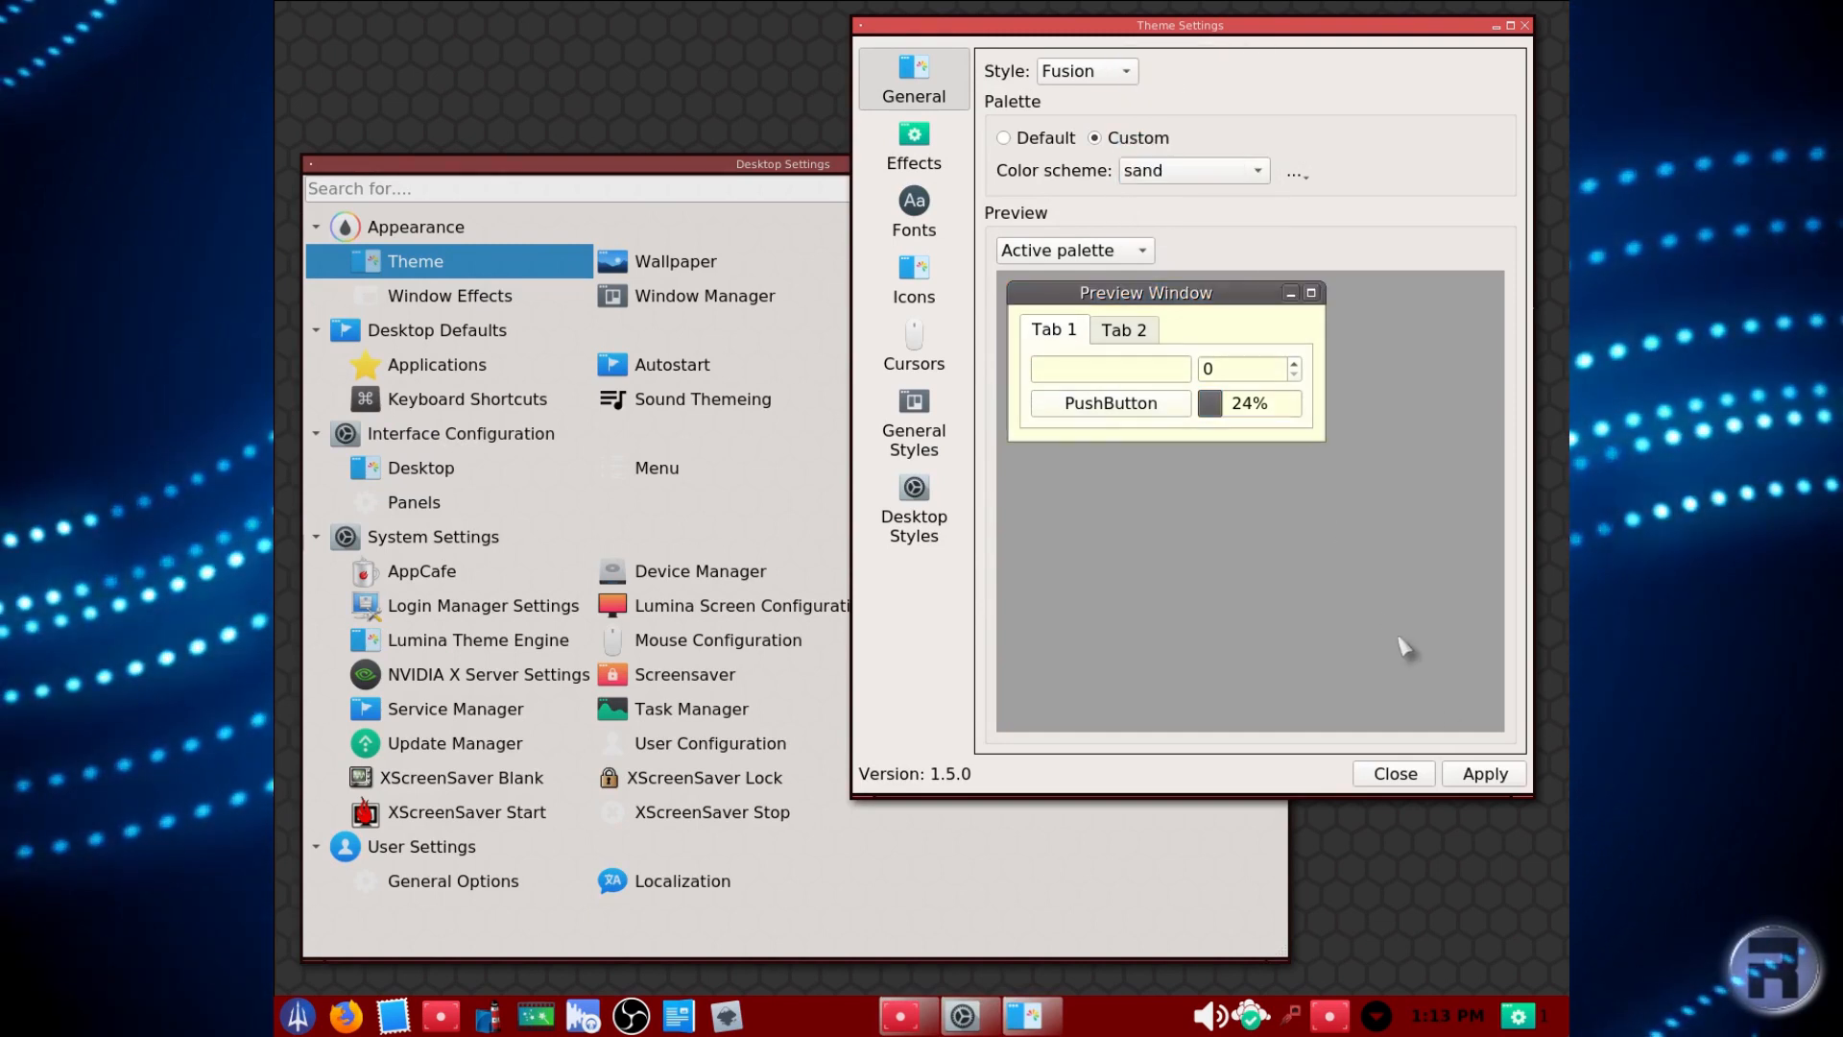
click(1486, 774)
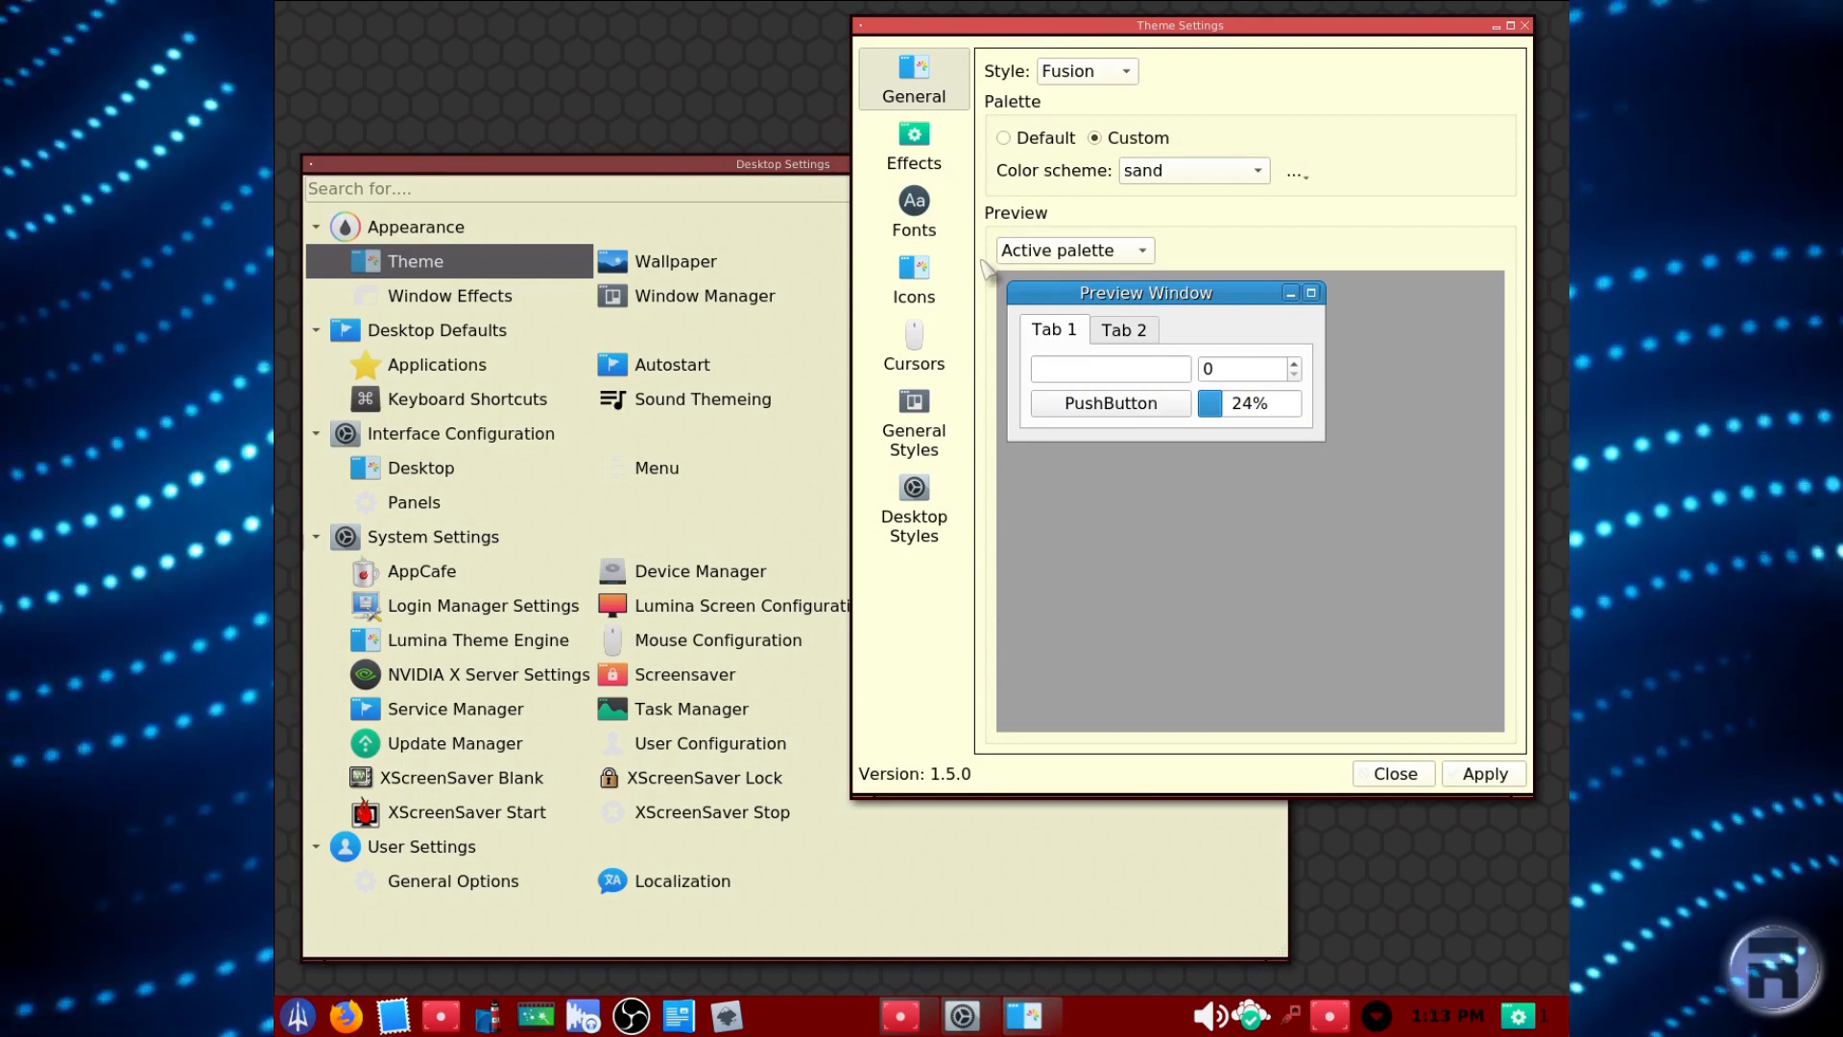
Look at the preview palette choices without changing them and apply the dusk colour scheme.
click(1057, 253)
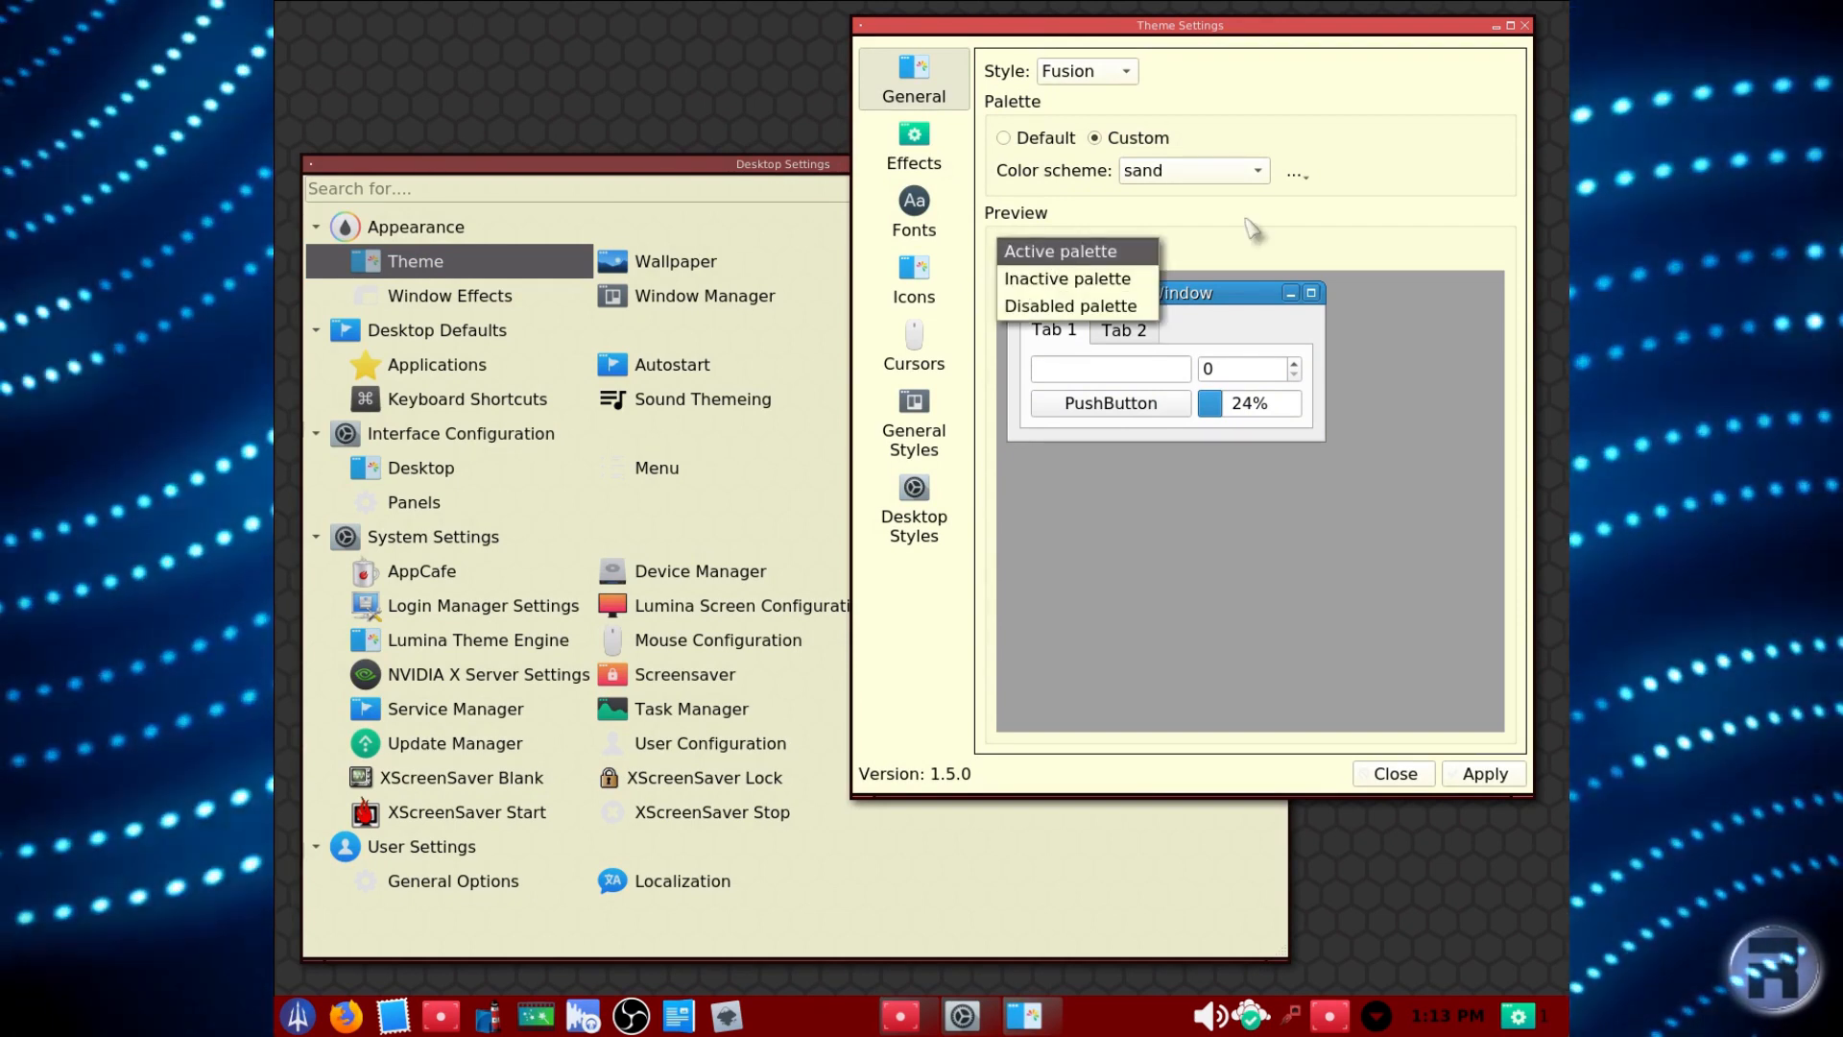
click(1251, 228)
click(1238, 173)
click(1243, 144)
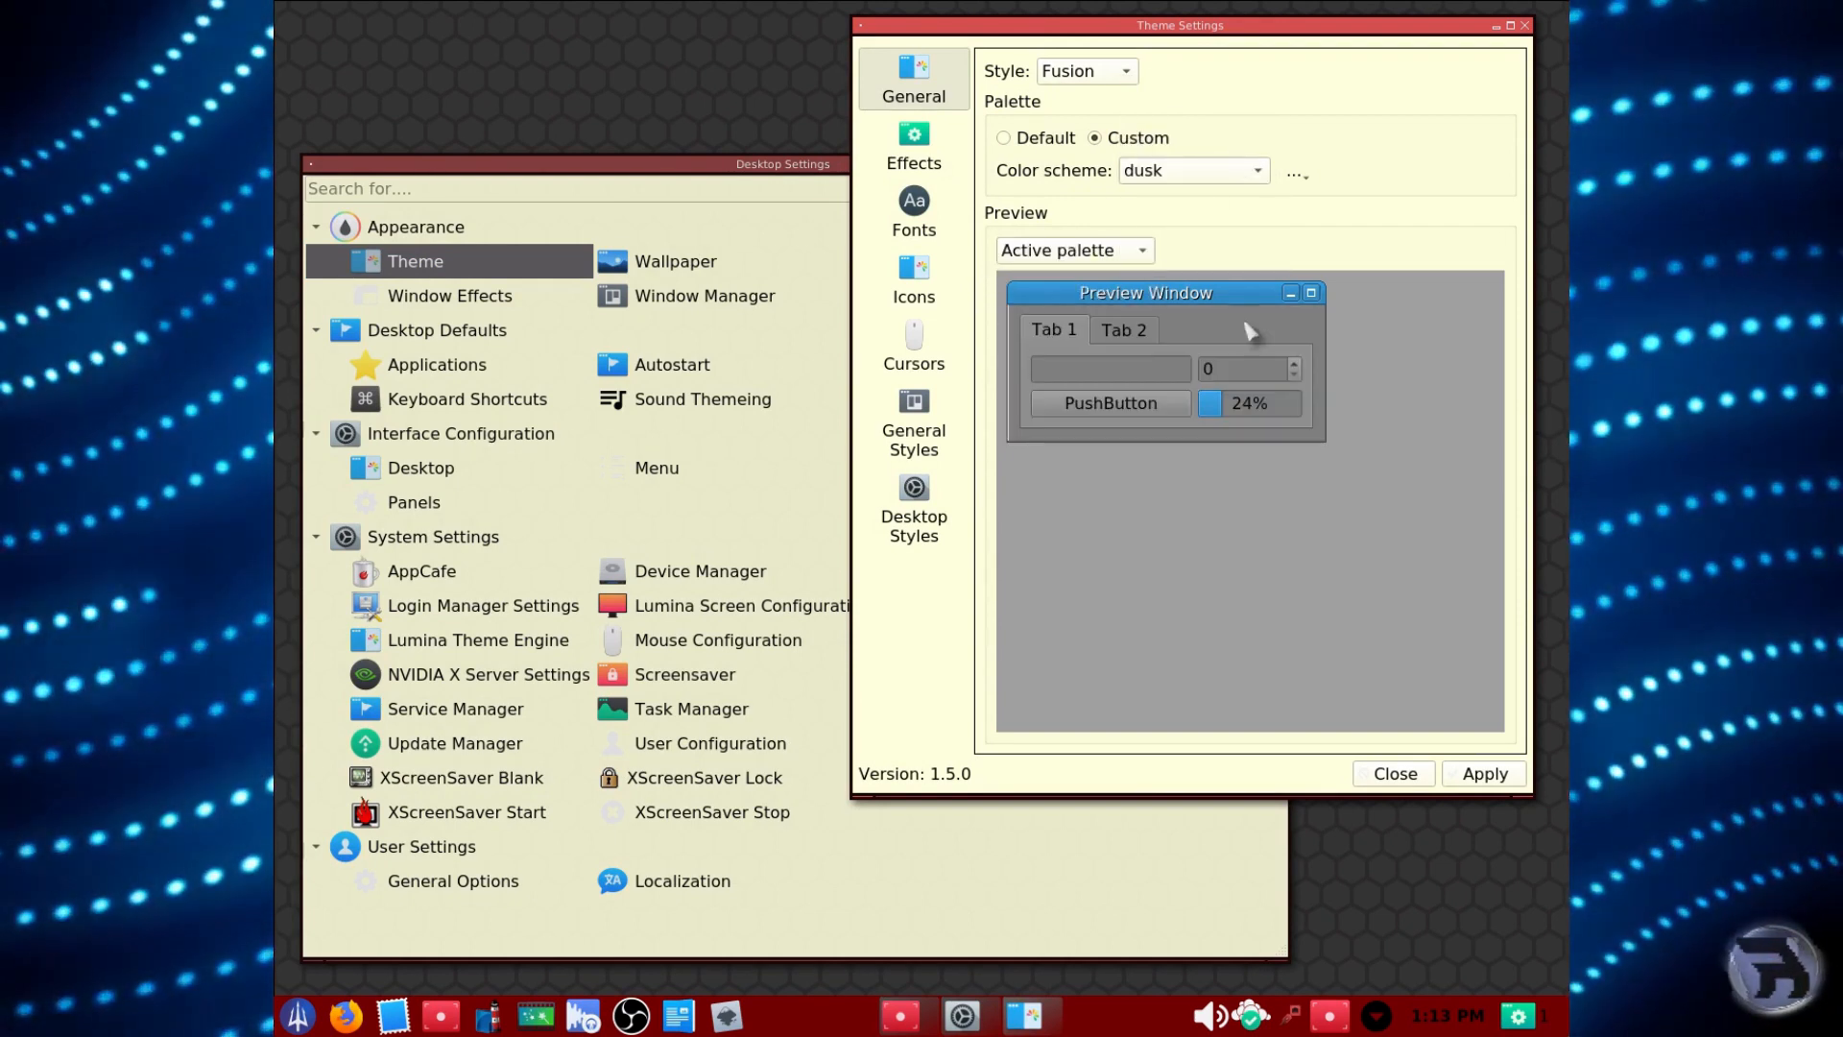
click(1484, 774)
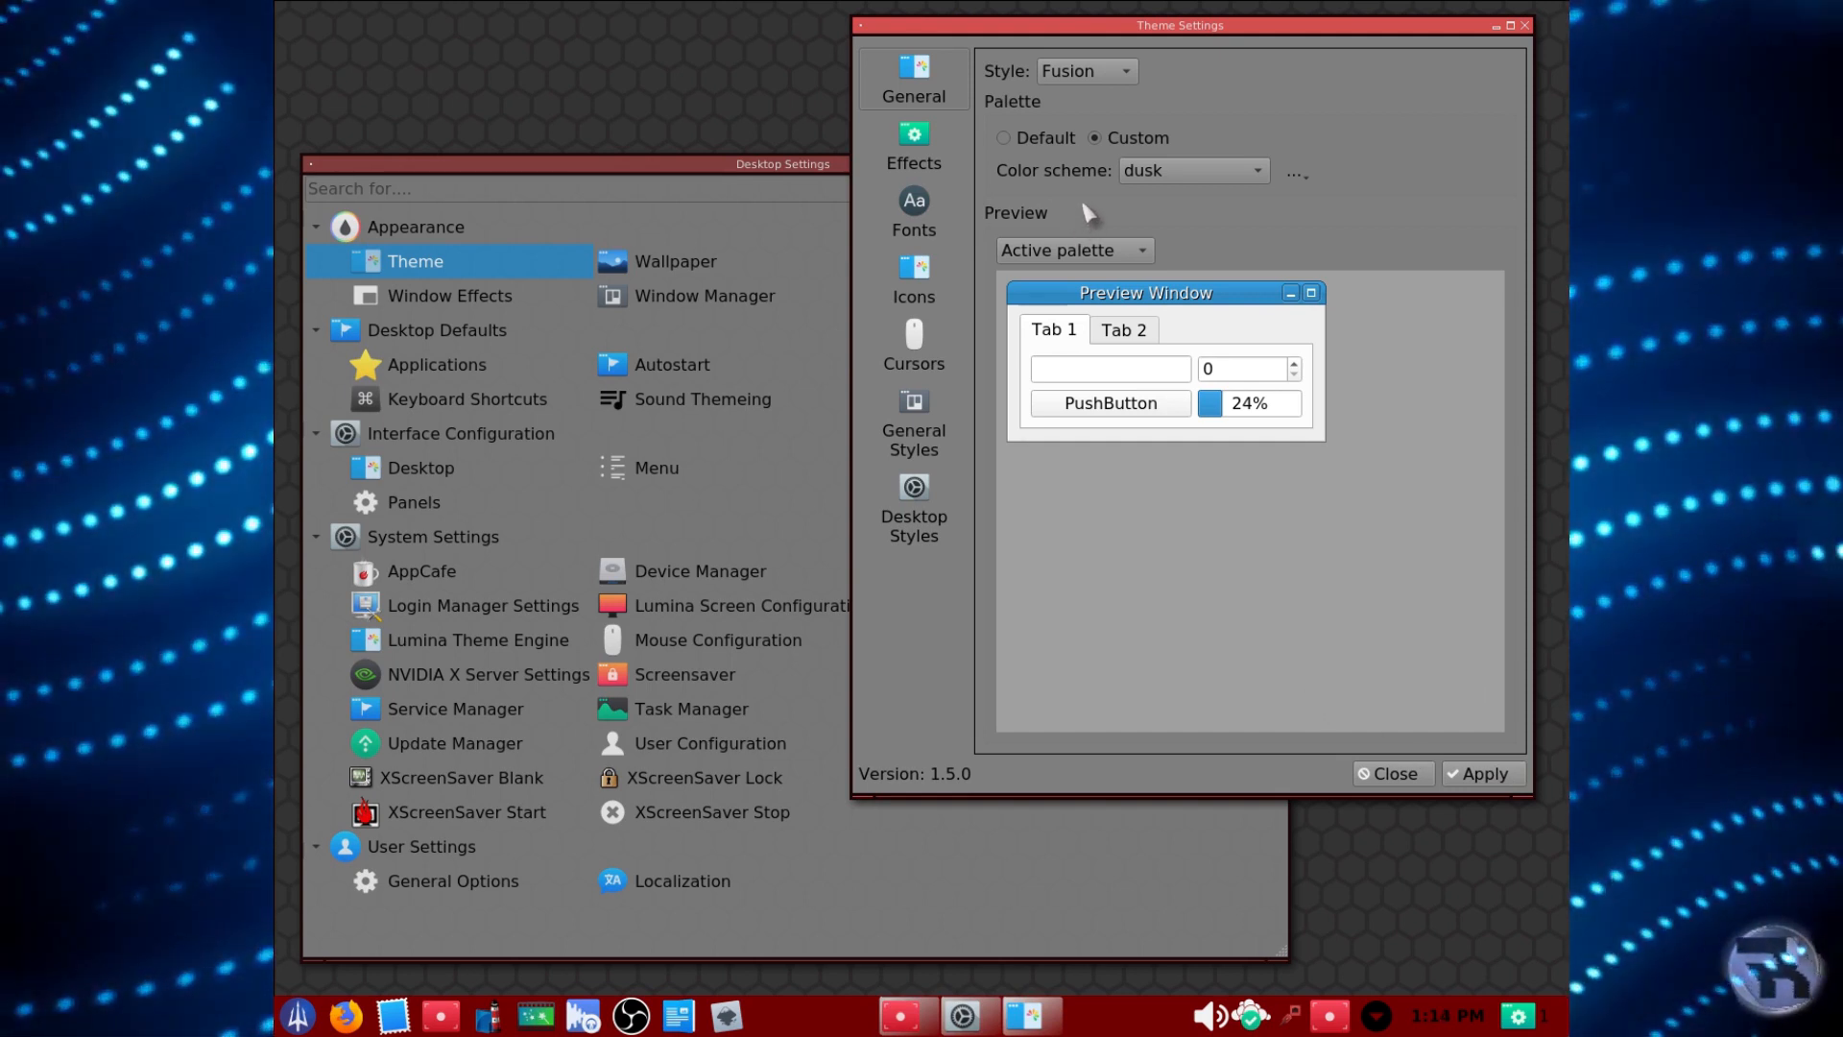
Apply the darker colour scheme for comparison and switch back to trident-dark.
click(1161, 173)
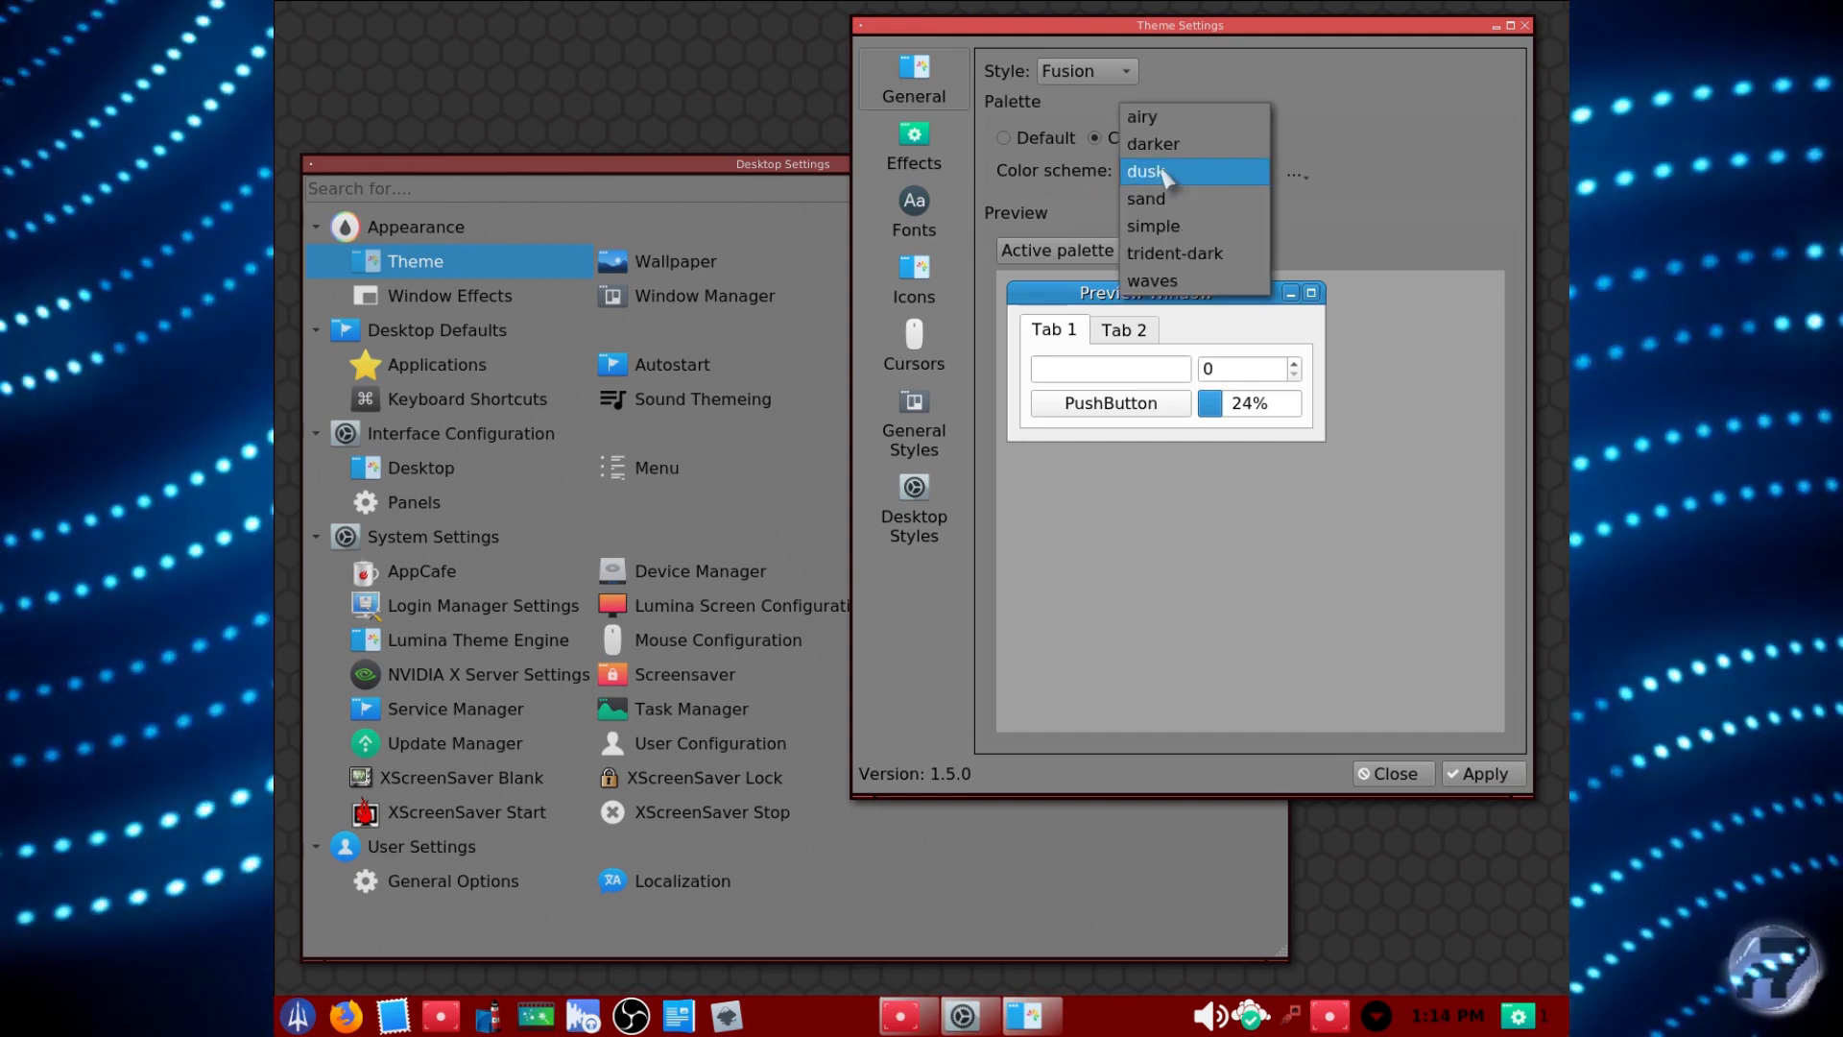
click(1165, 143)
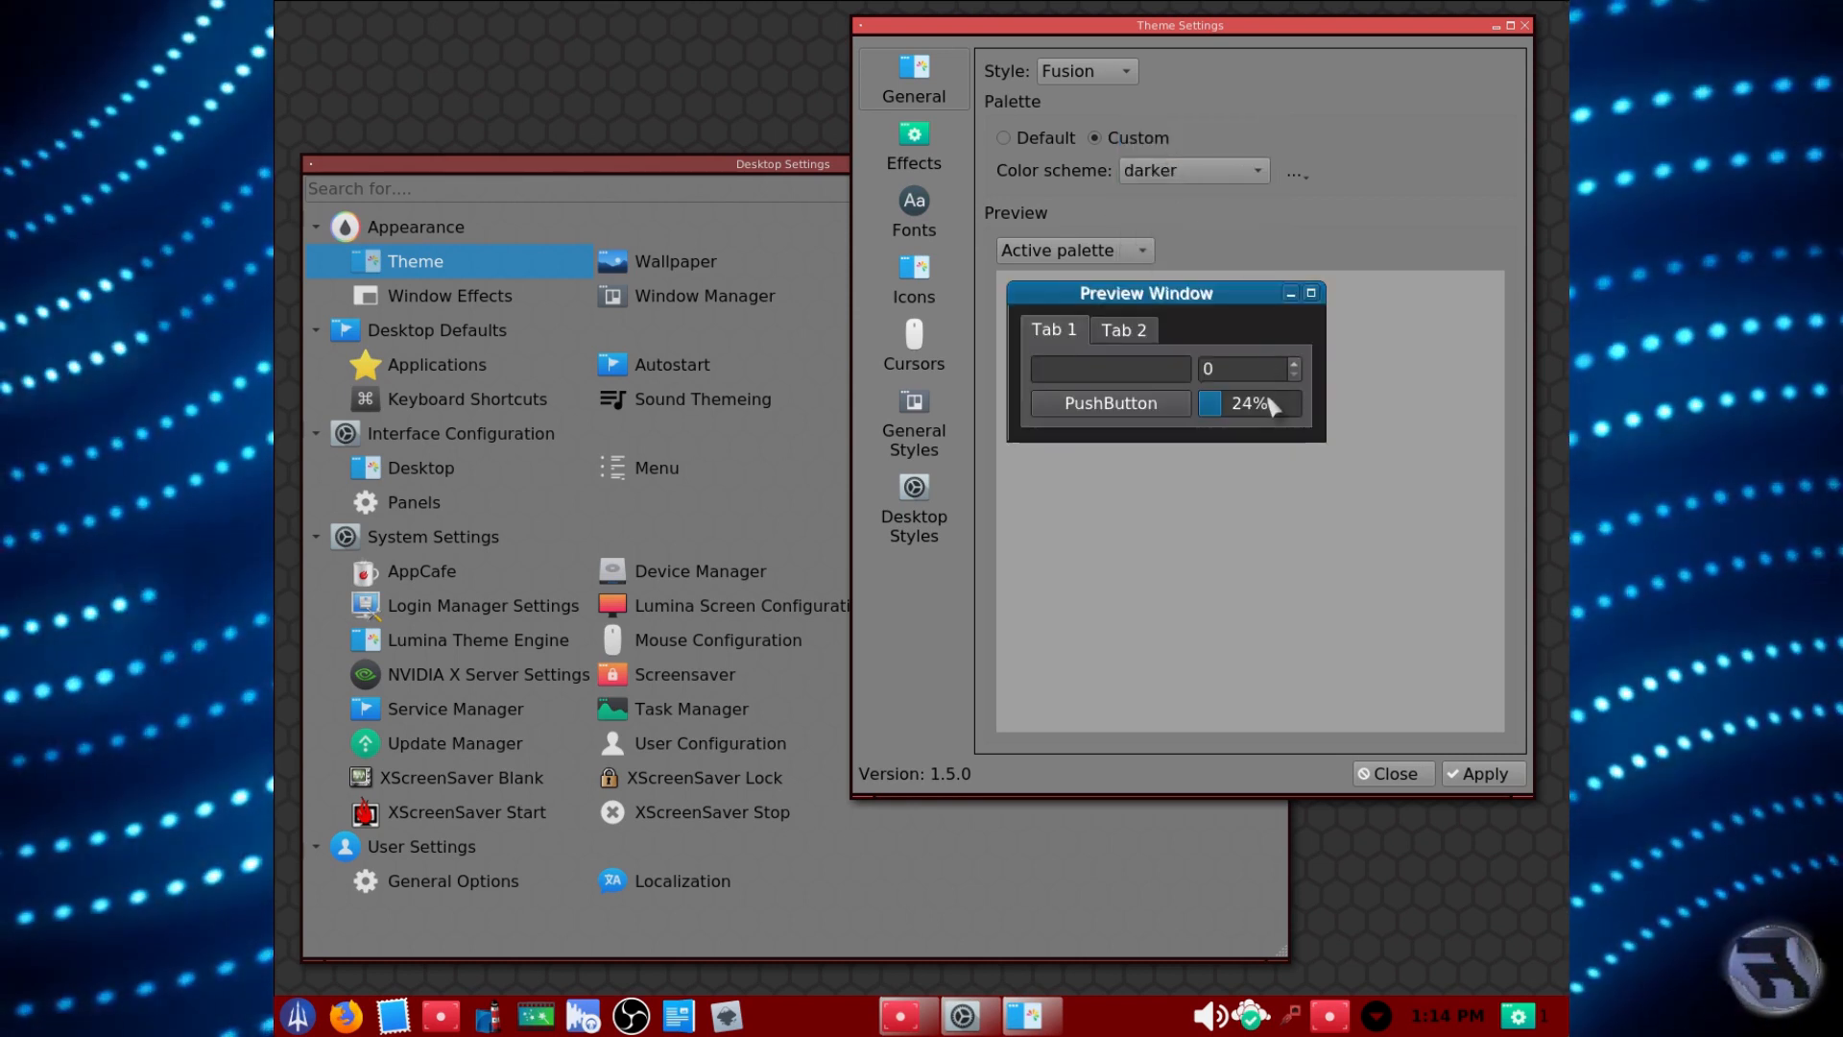
click(1471, 781)
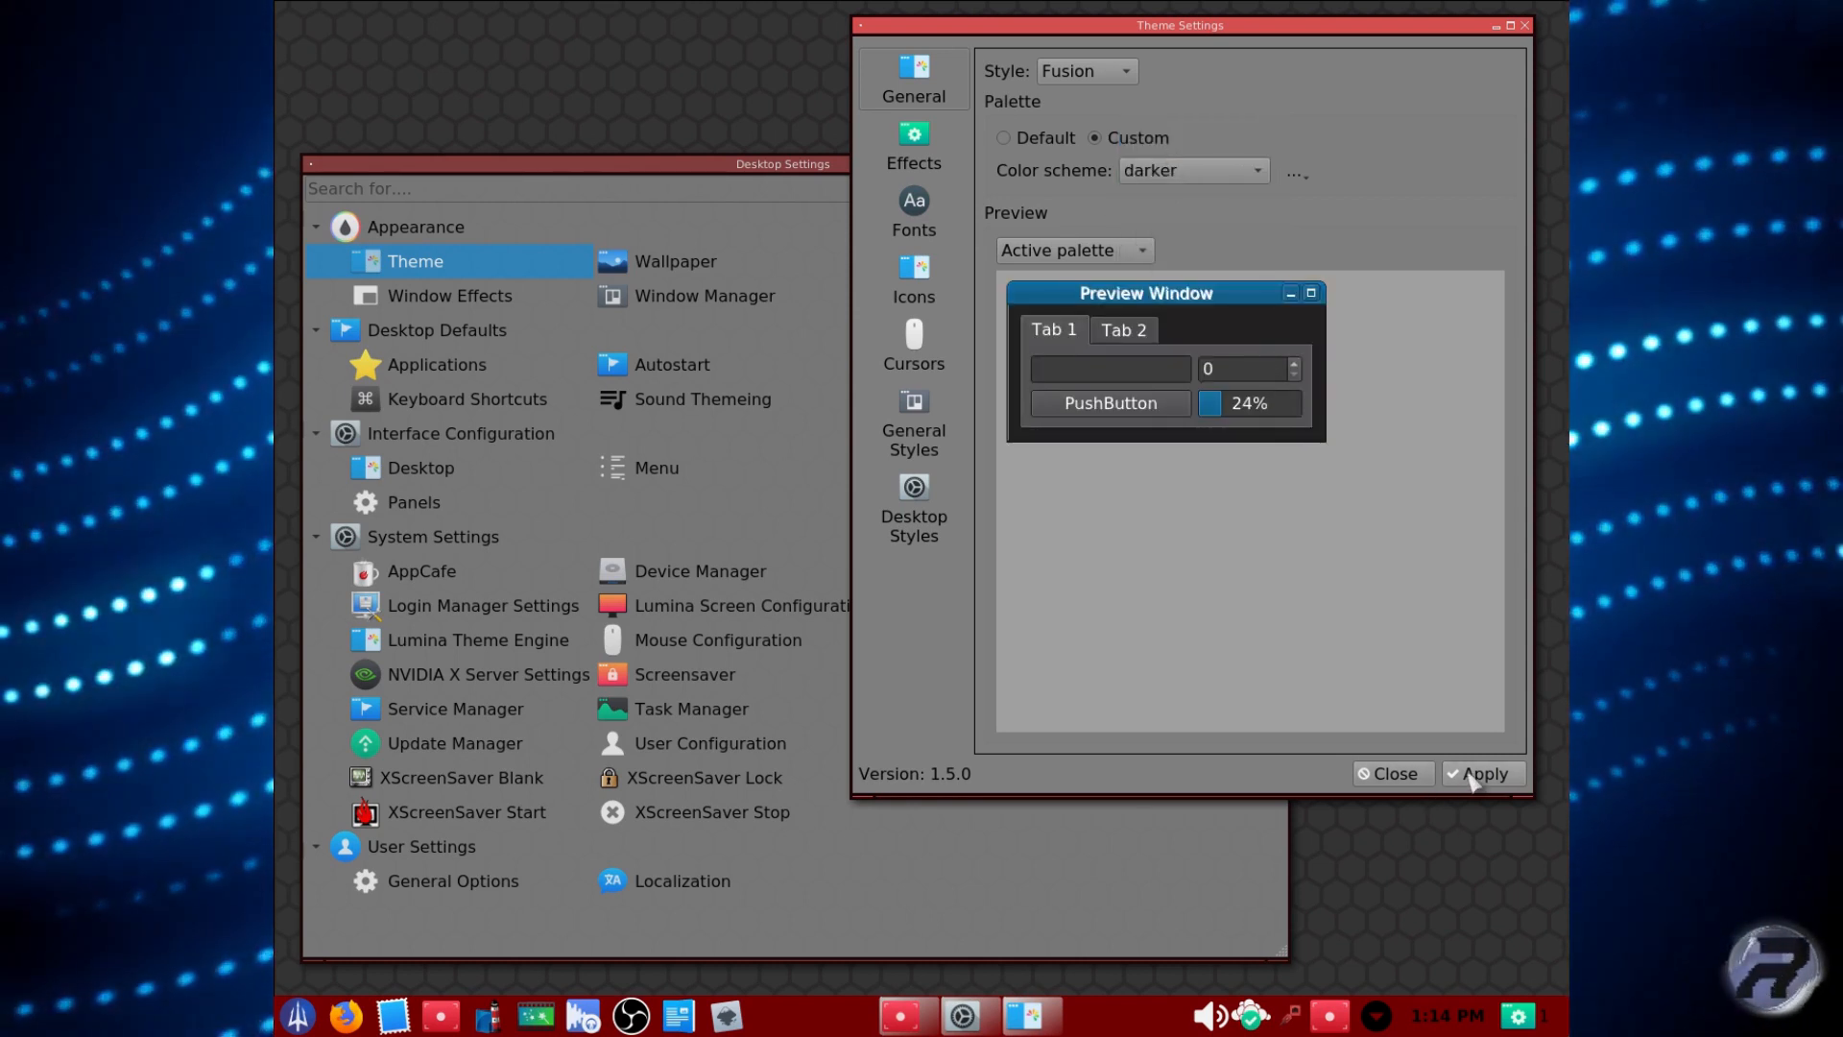
click(1157, 173)
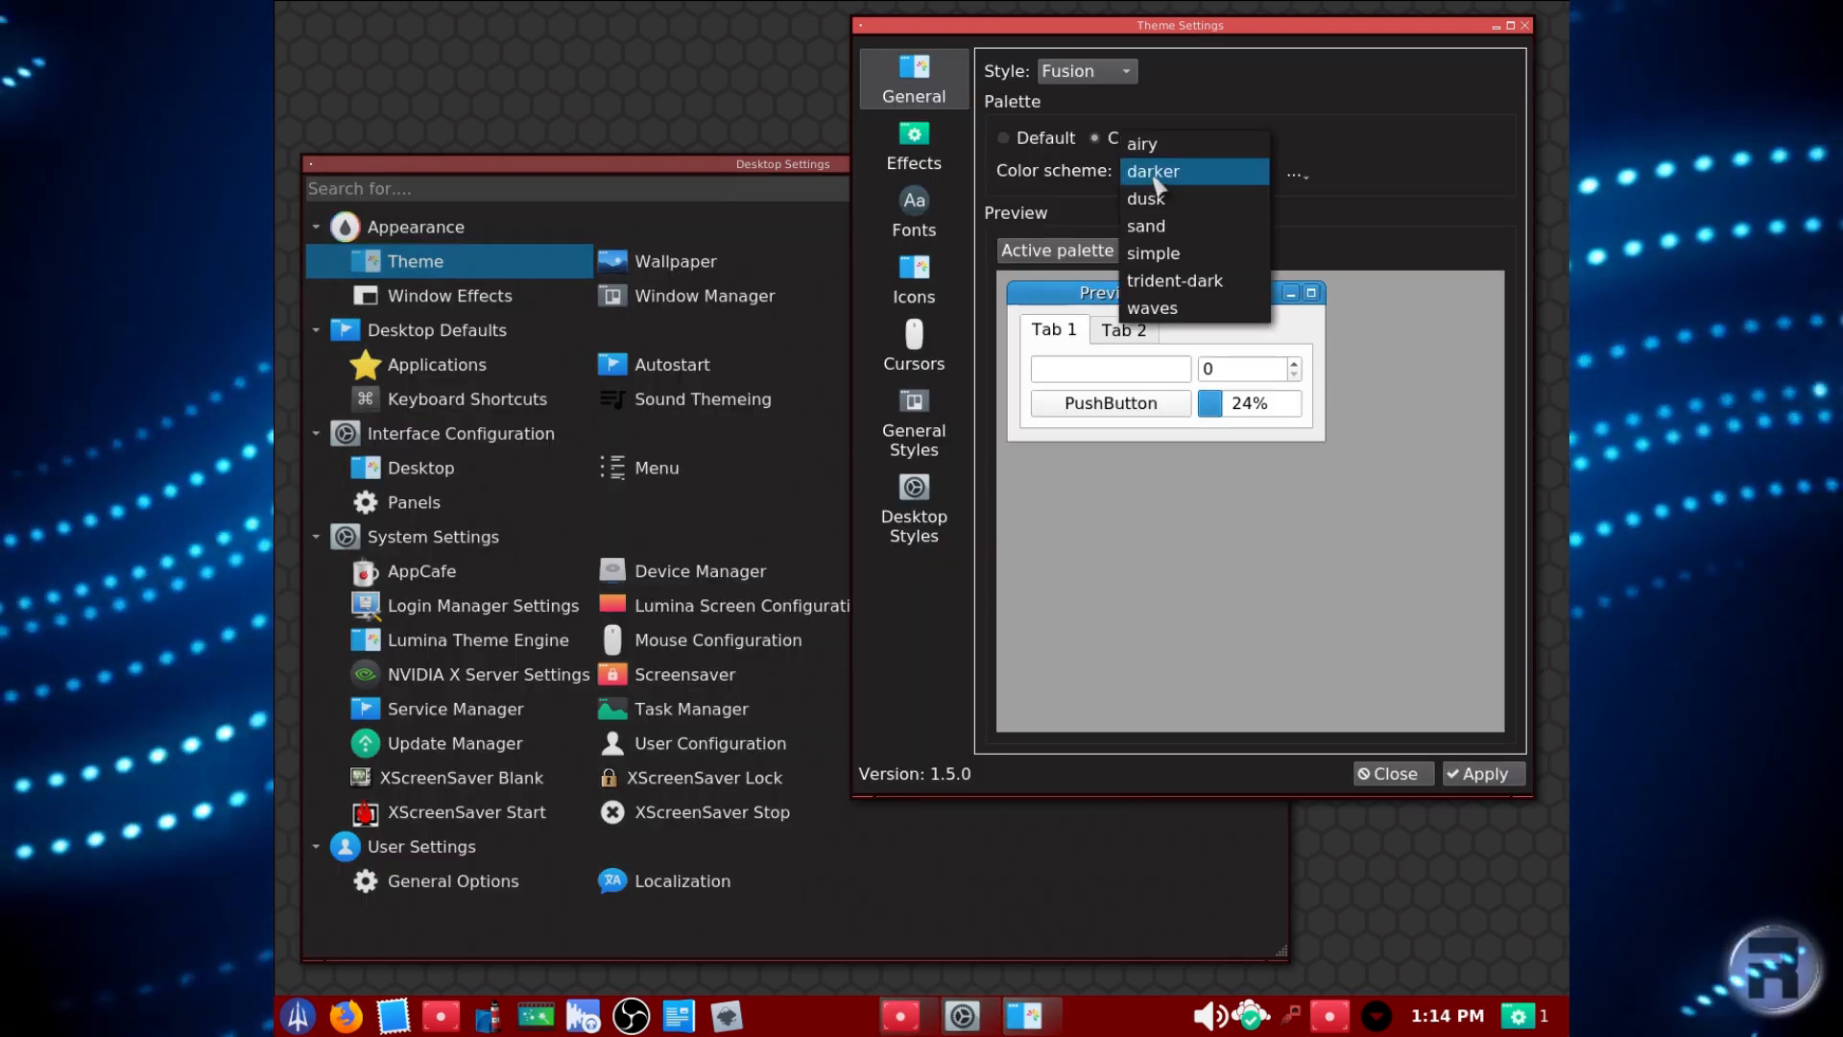
click(1162, 279)
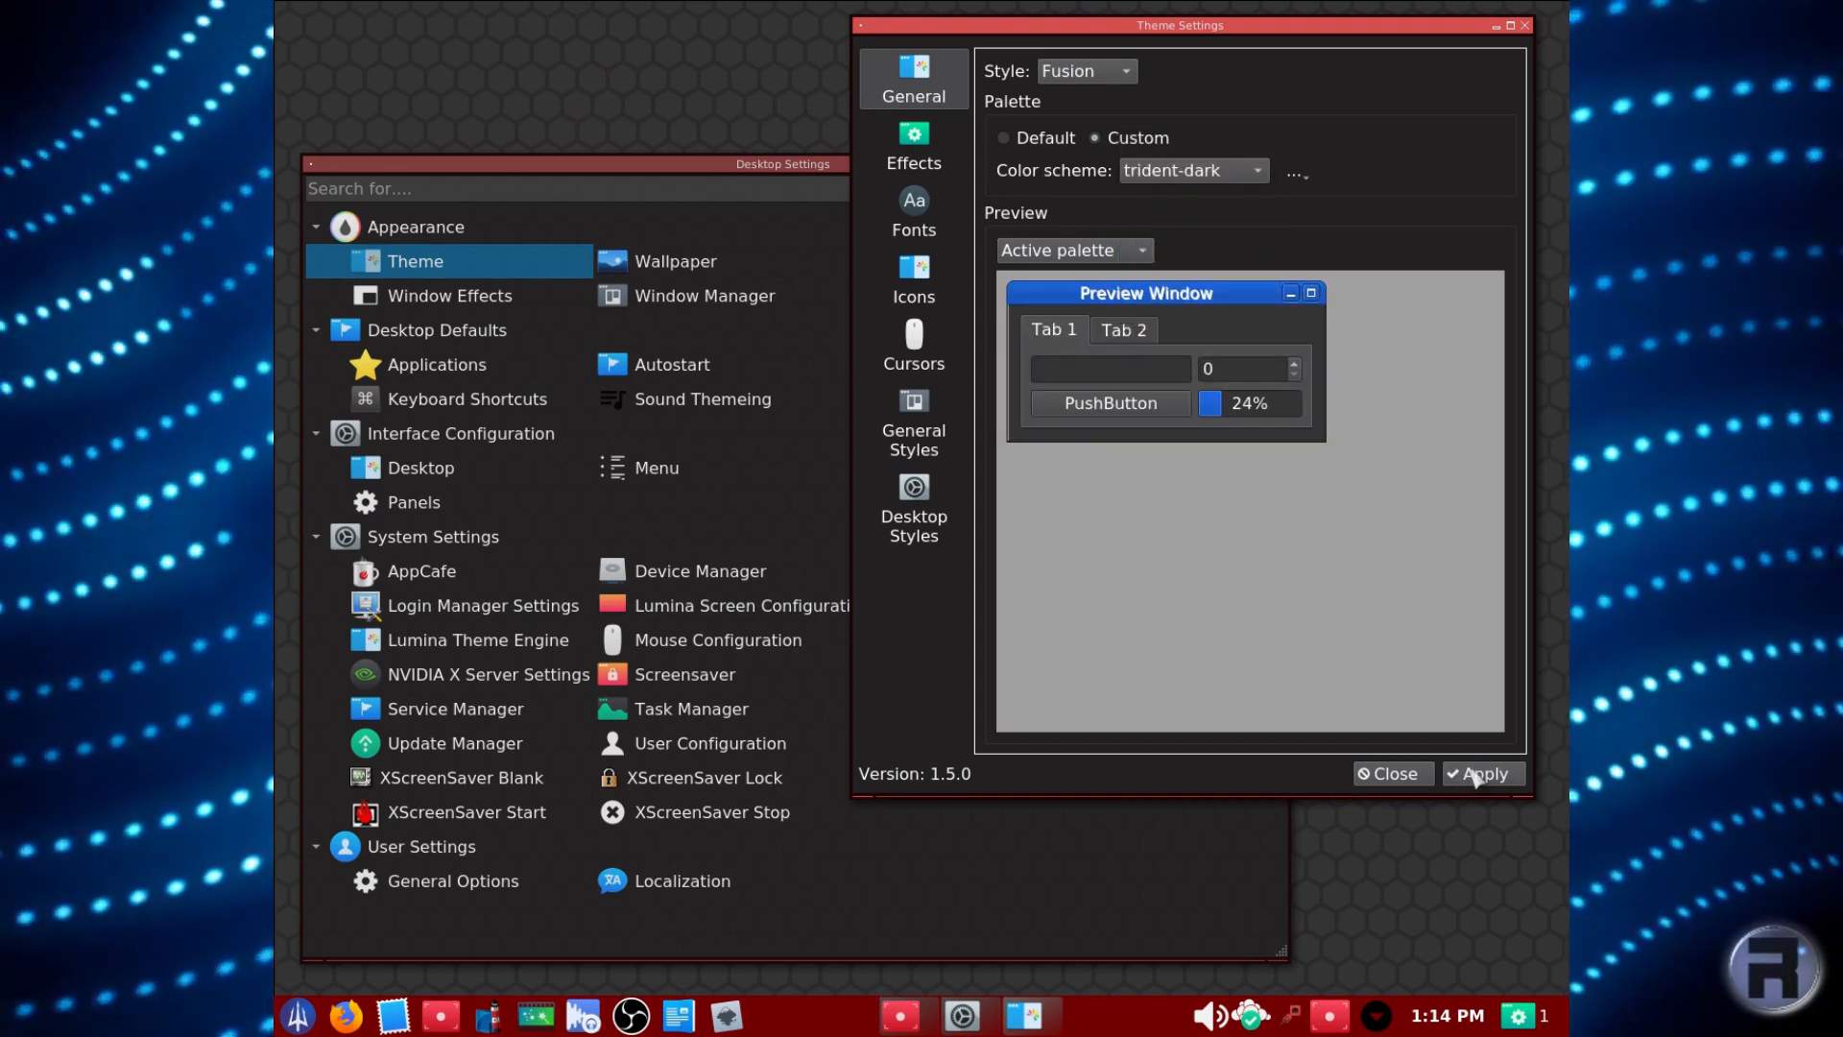
click(1478, 774)
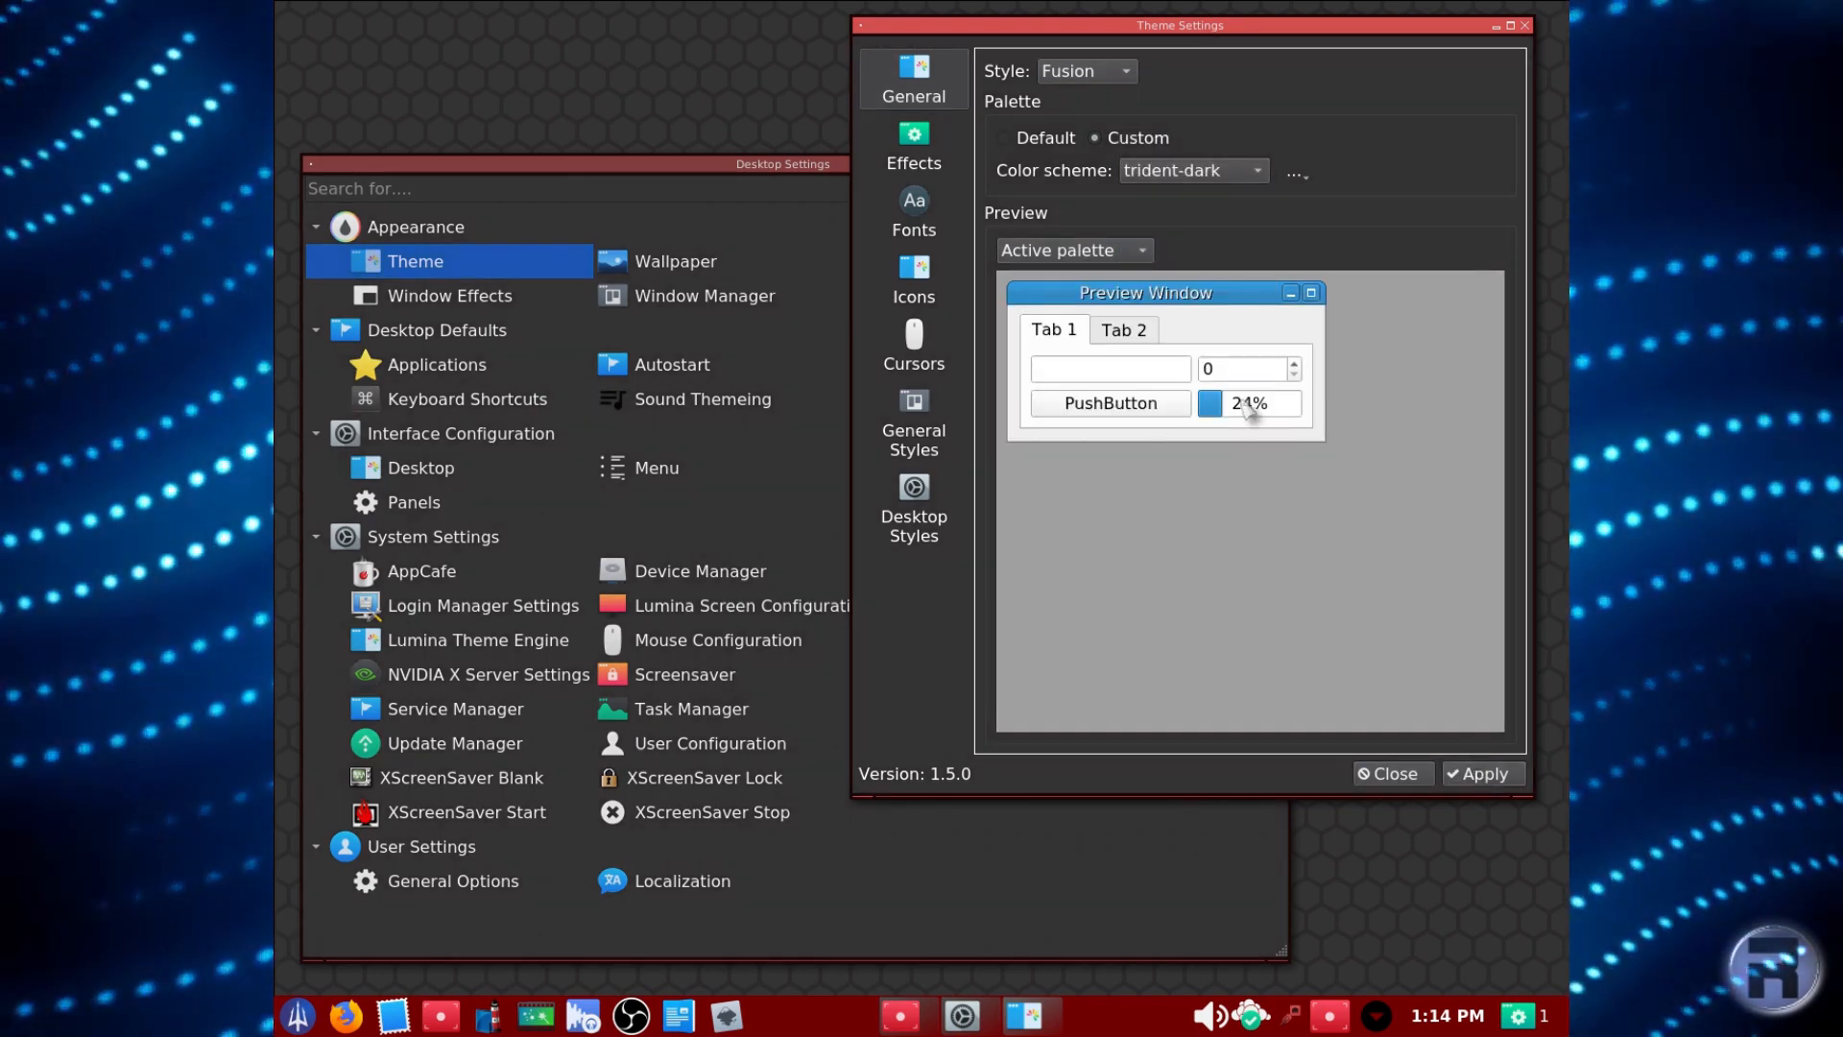
Apply the darker colour scheme once more and change it to airy.
click(1163, 170)
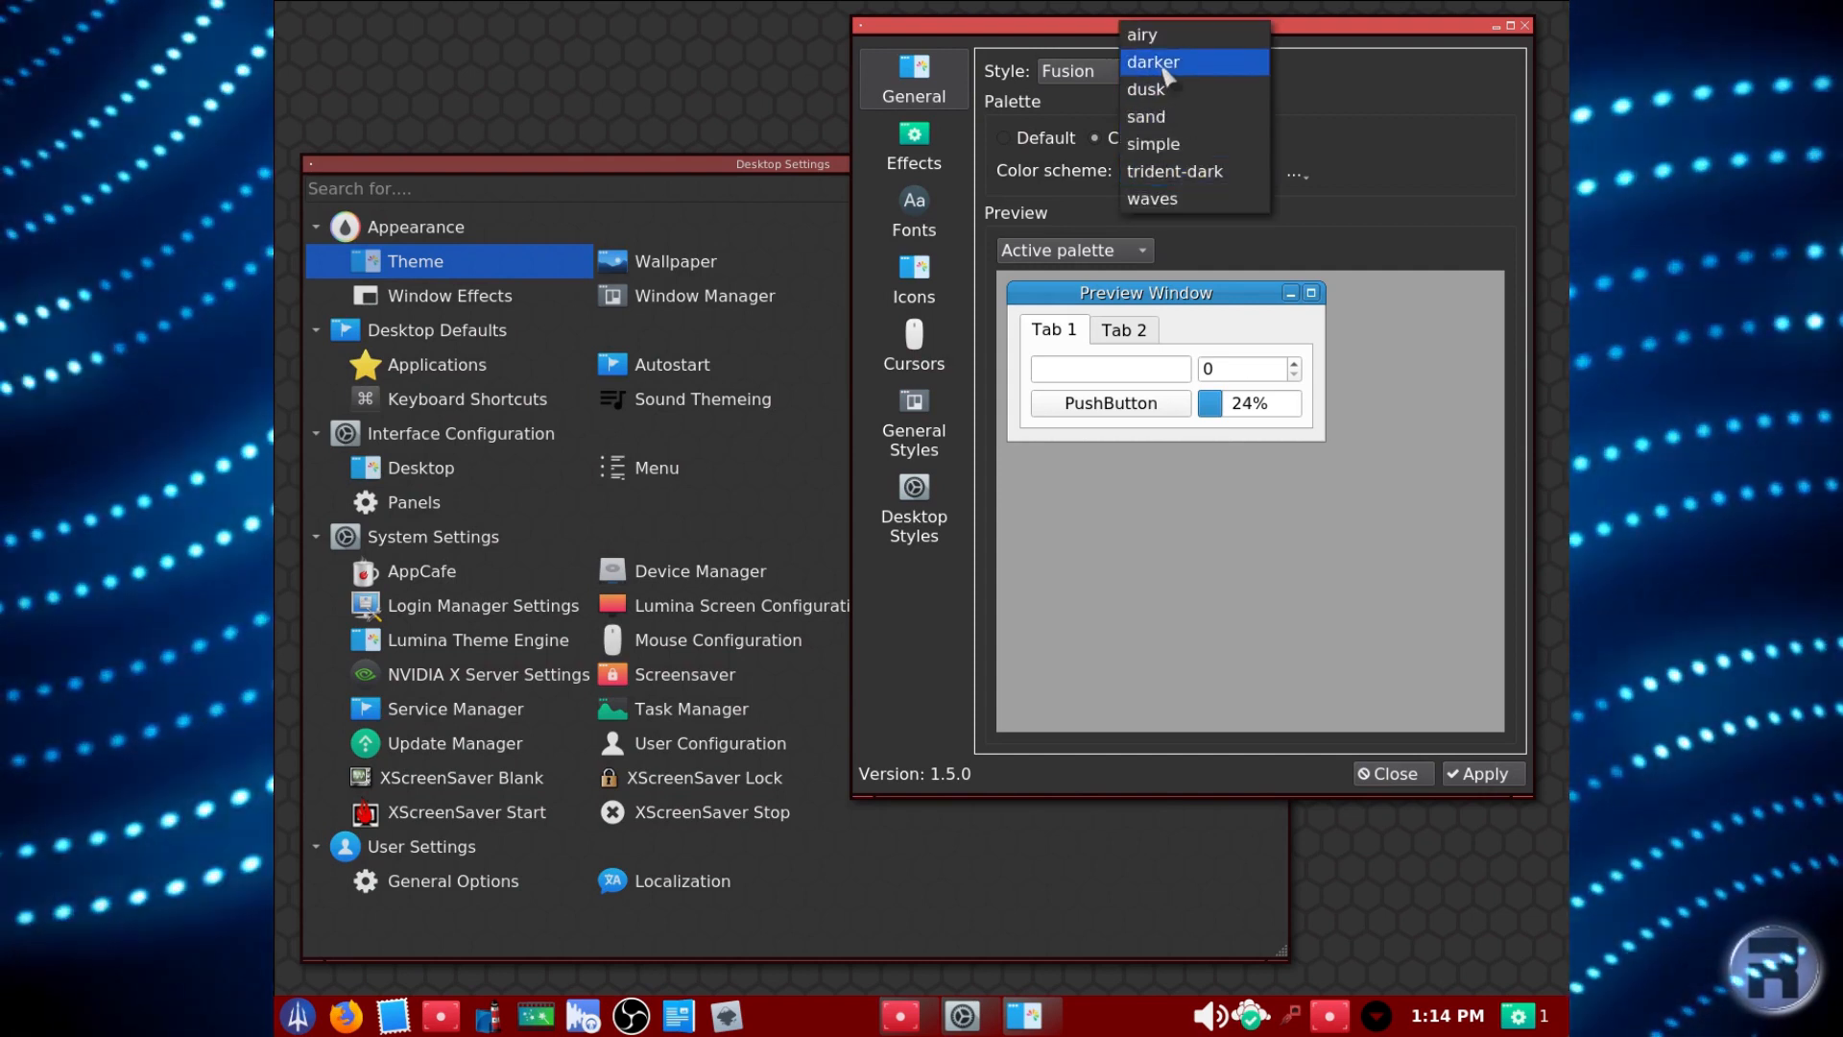
click(1166, 65)
click(1484, 772)
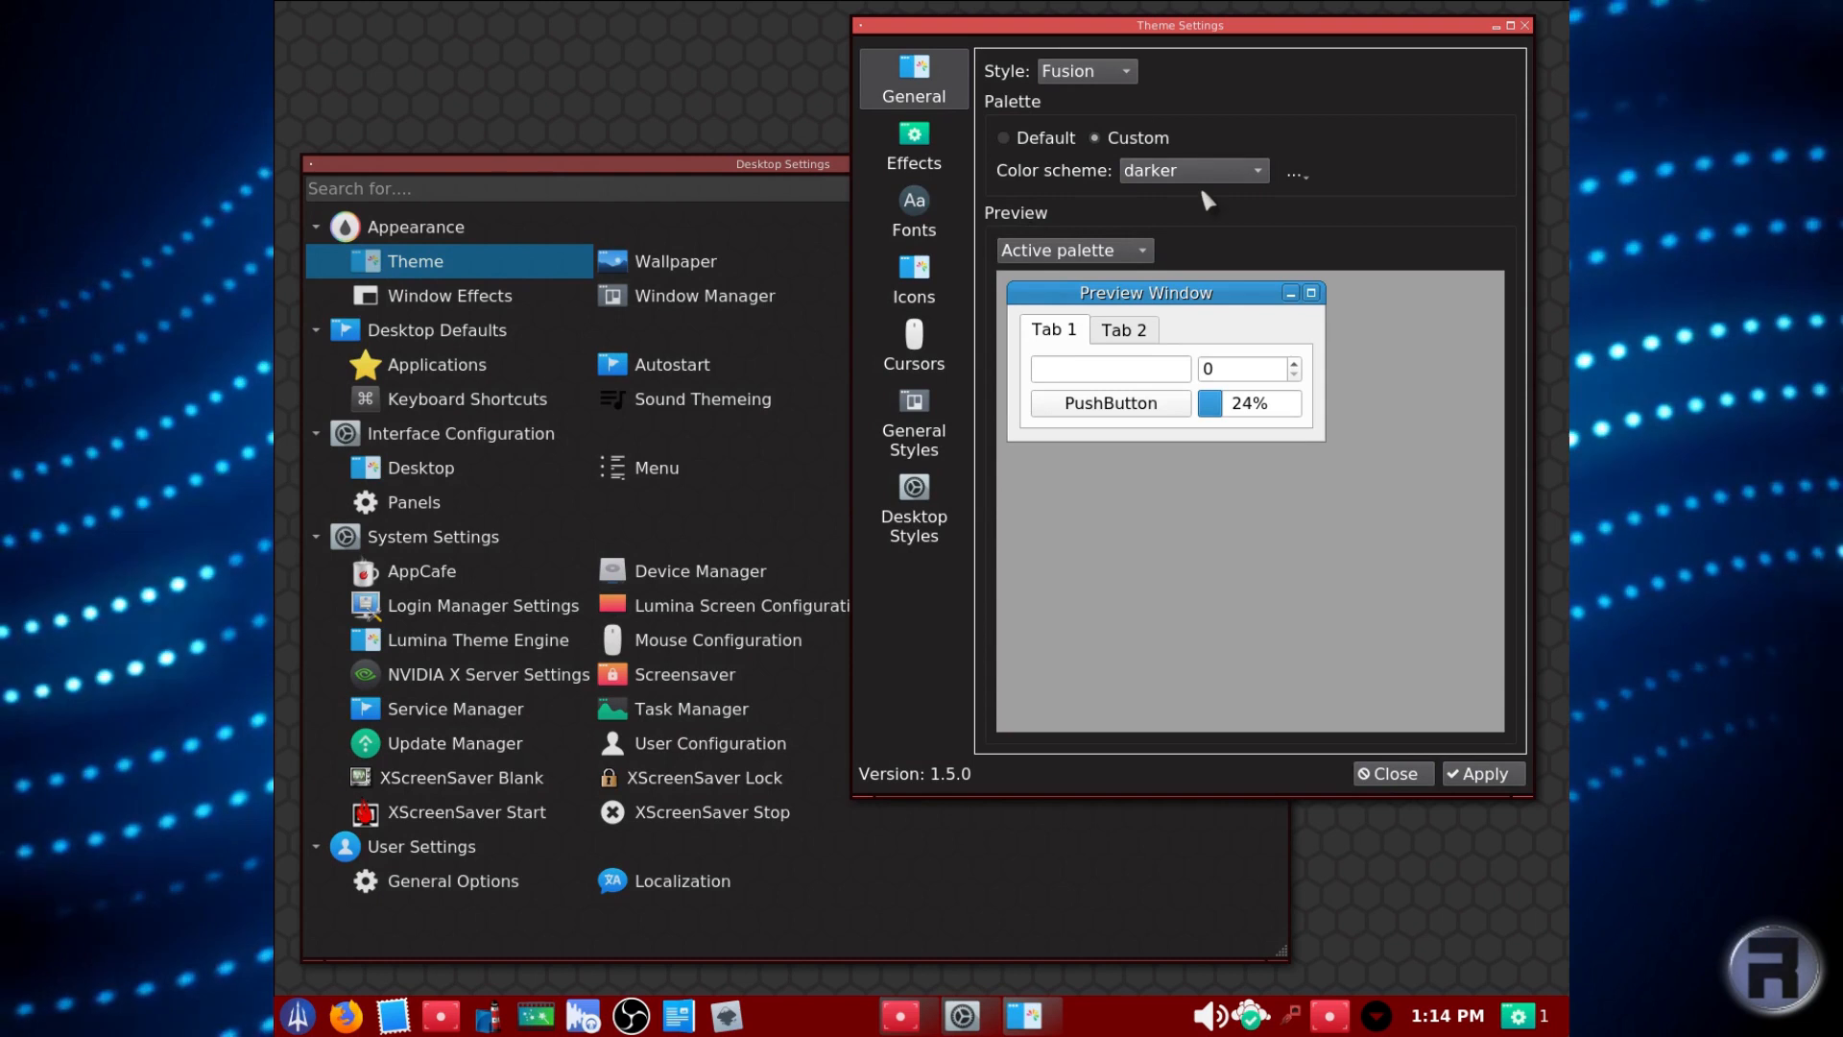
click(1190, 170)
click(1152, 134)
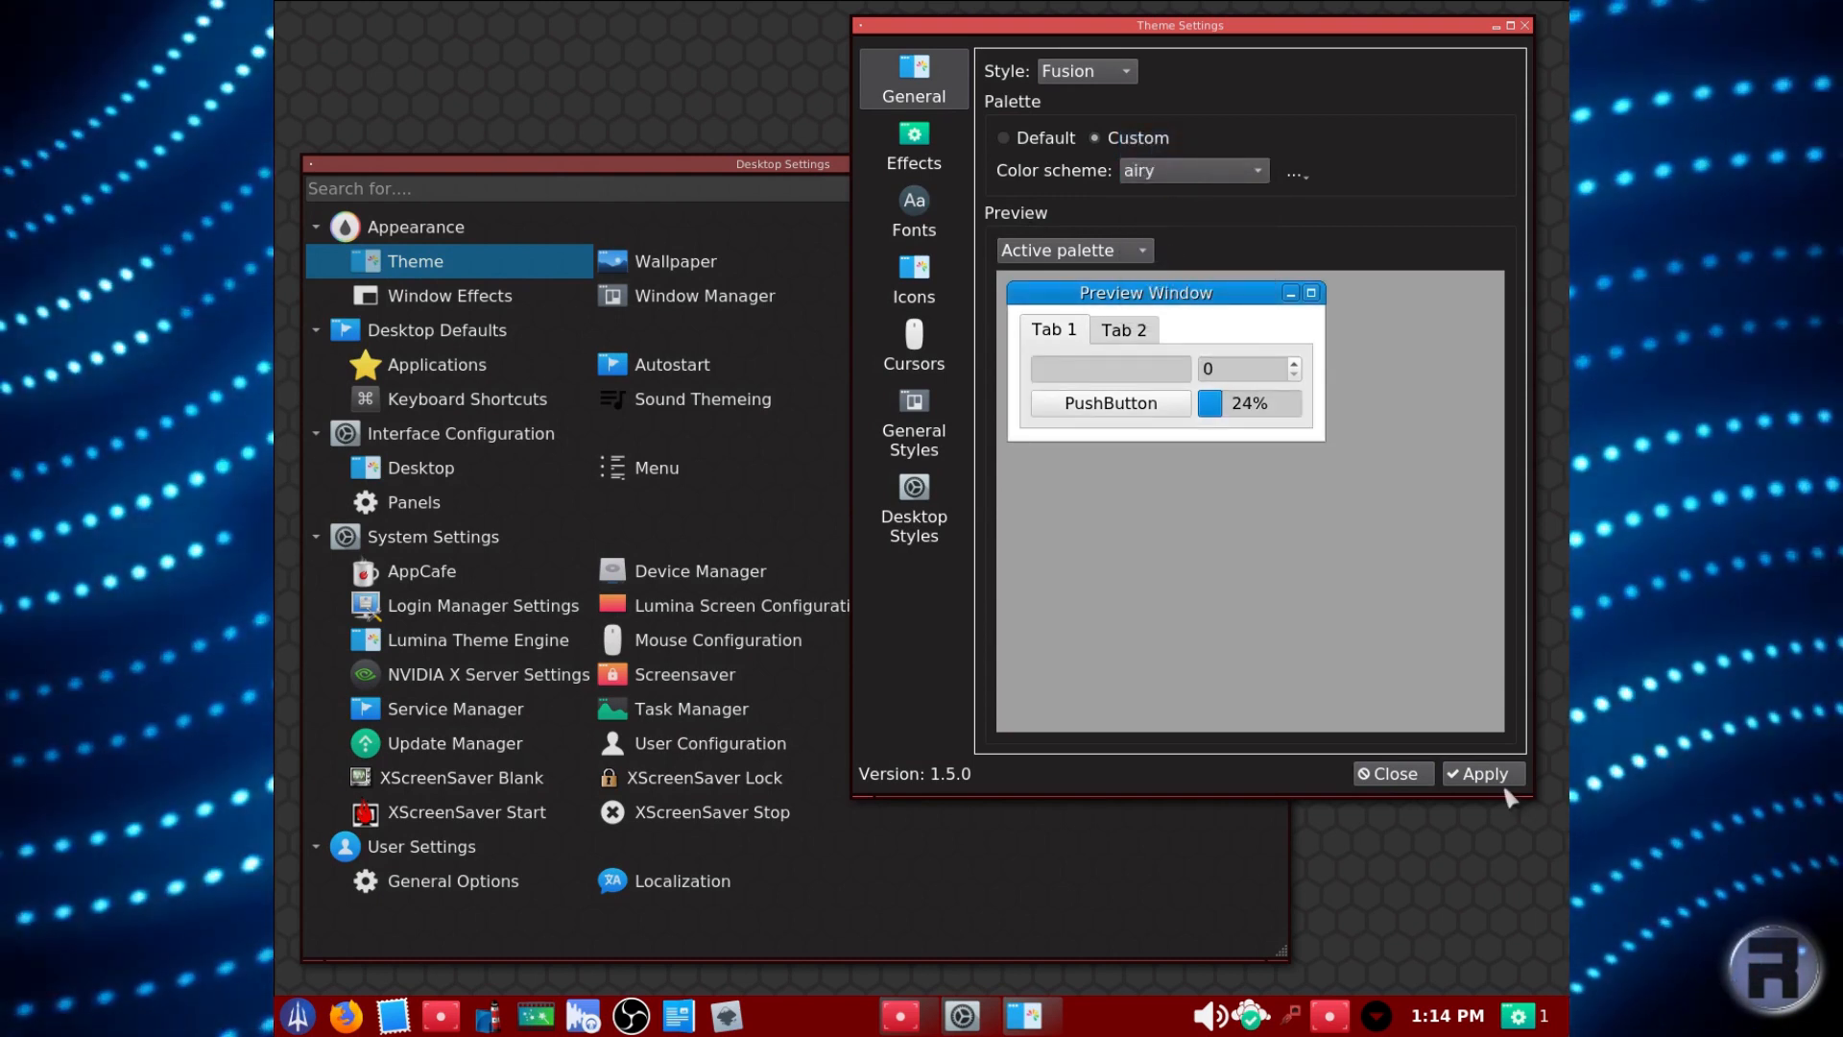
click(1503, 778)
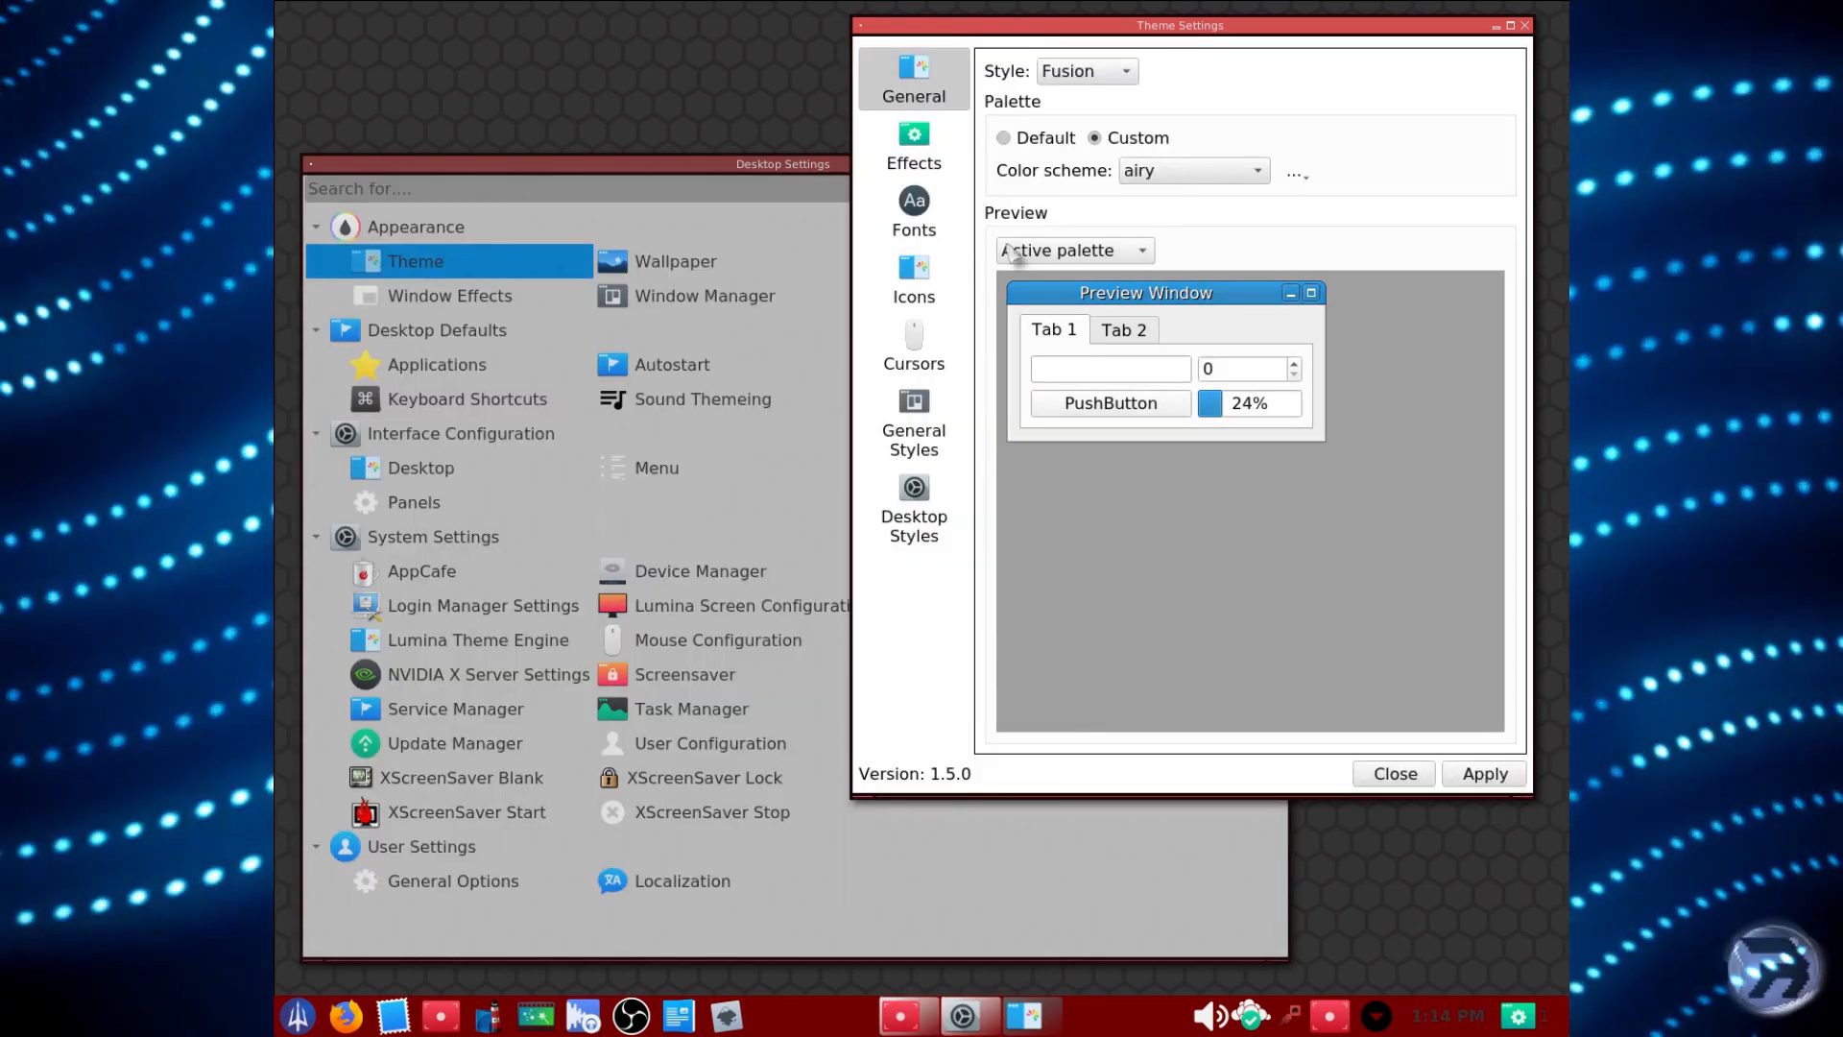
Move Theme Settings further over Desktop Settings, apply the simple colour scheme for comparison, and reapply airy.
drag(999, 25, 888, 44)
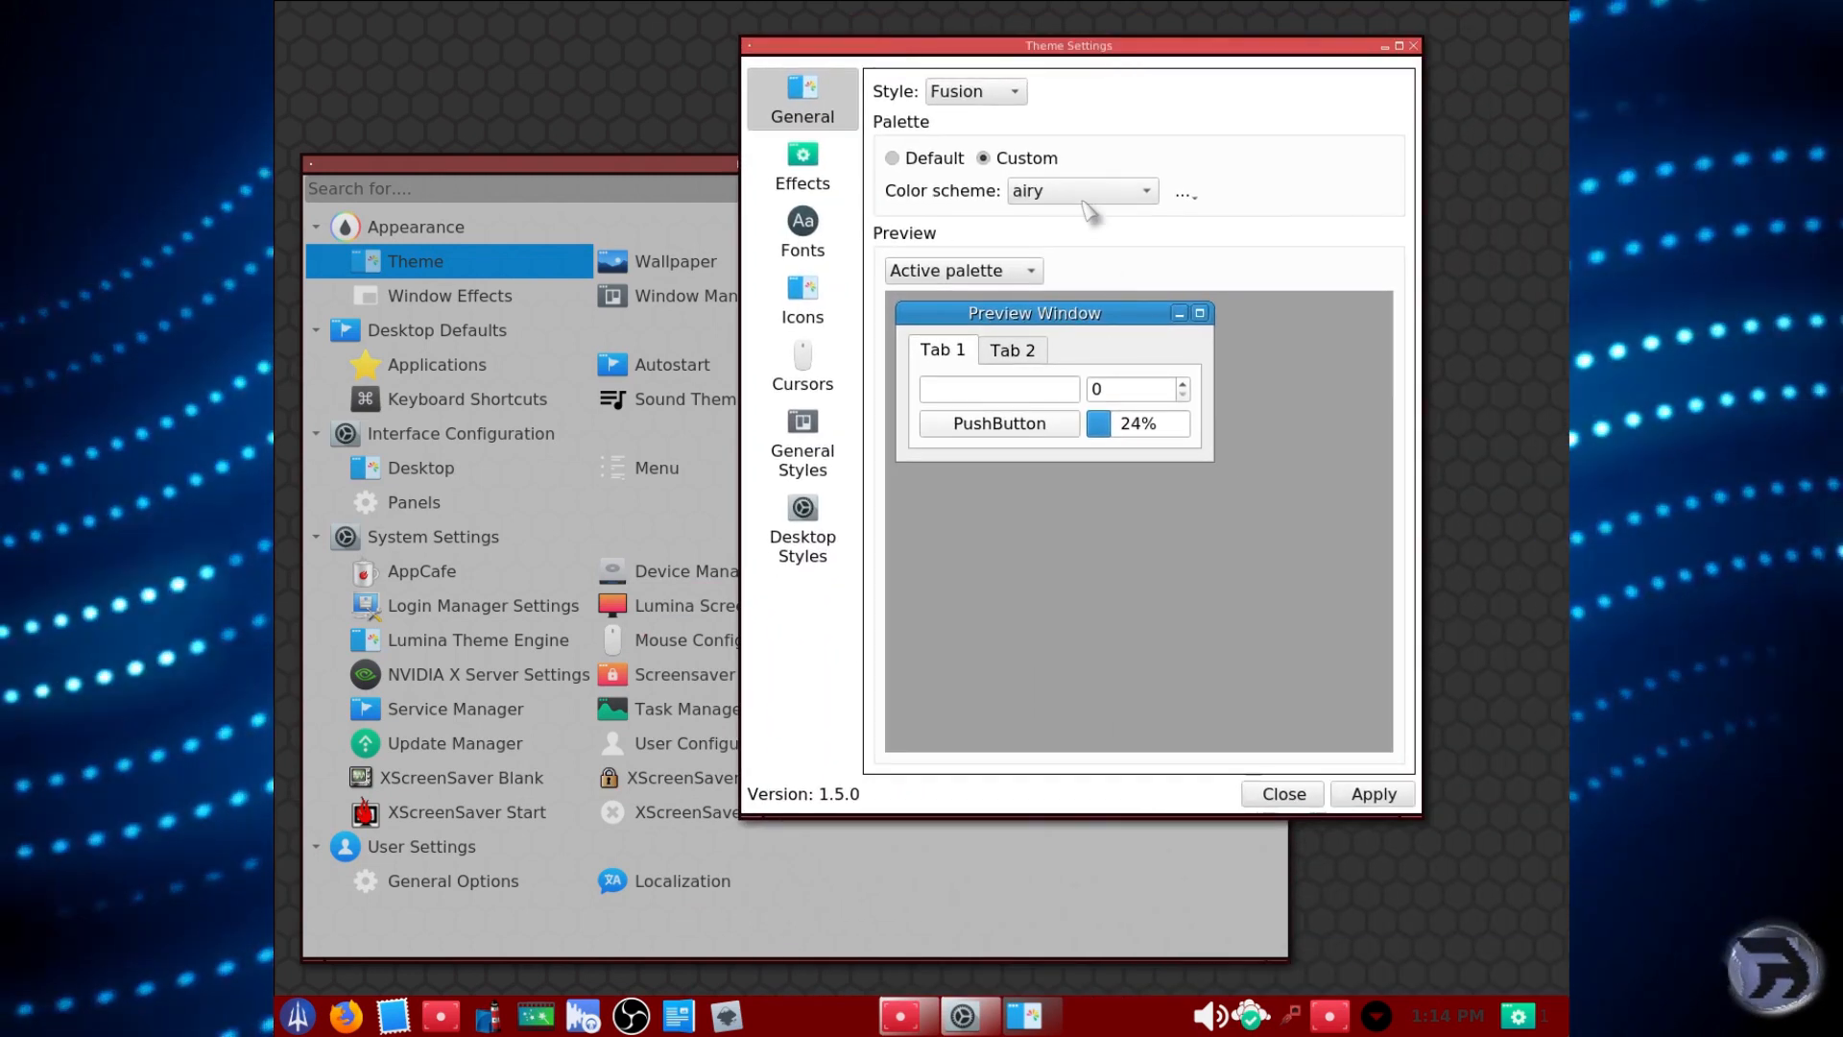
click(1087, 200)
click(1066, 300)
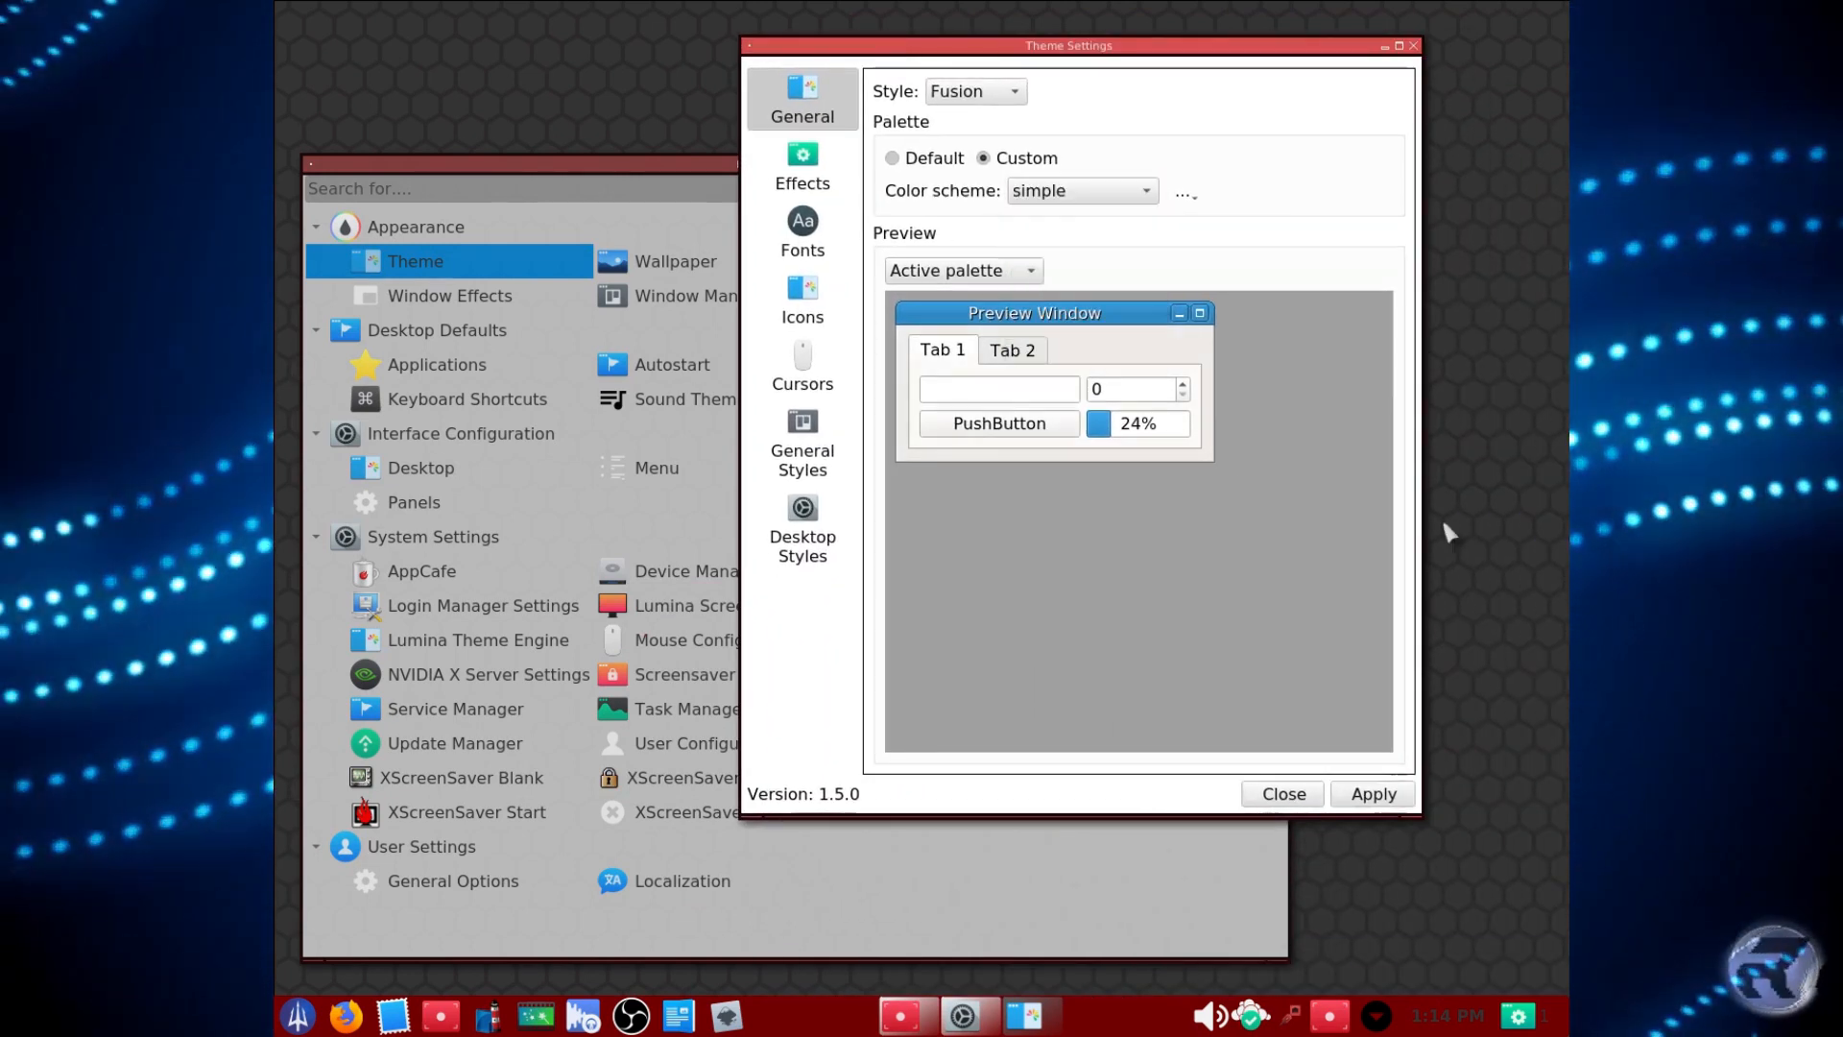
click(1396, 793)
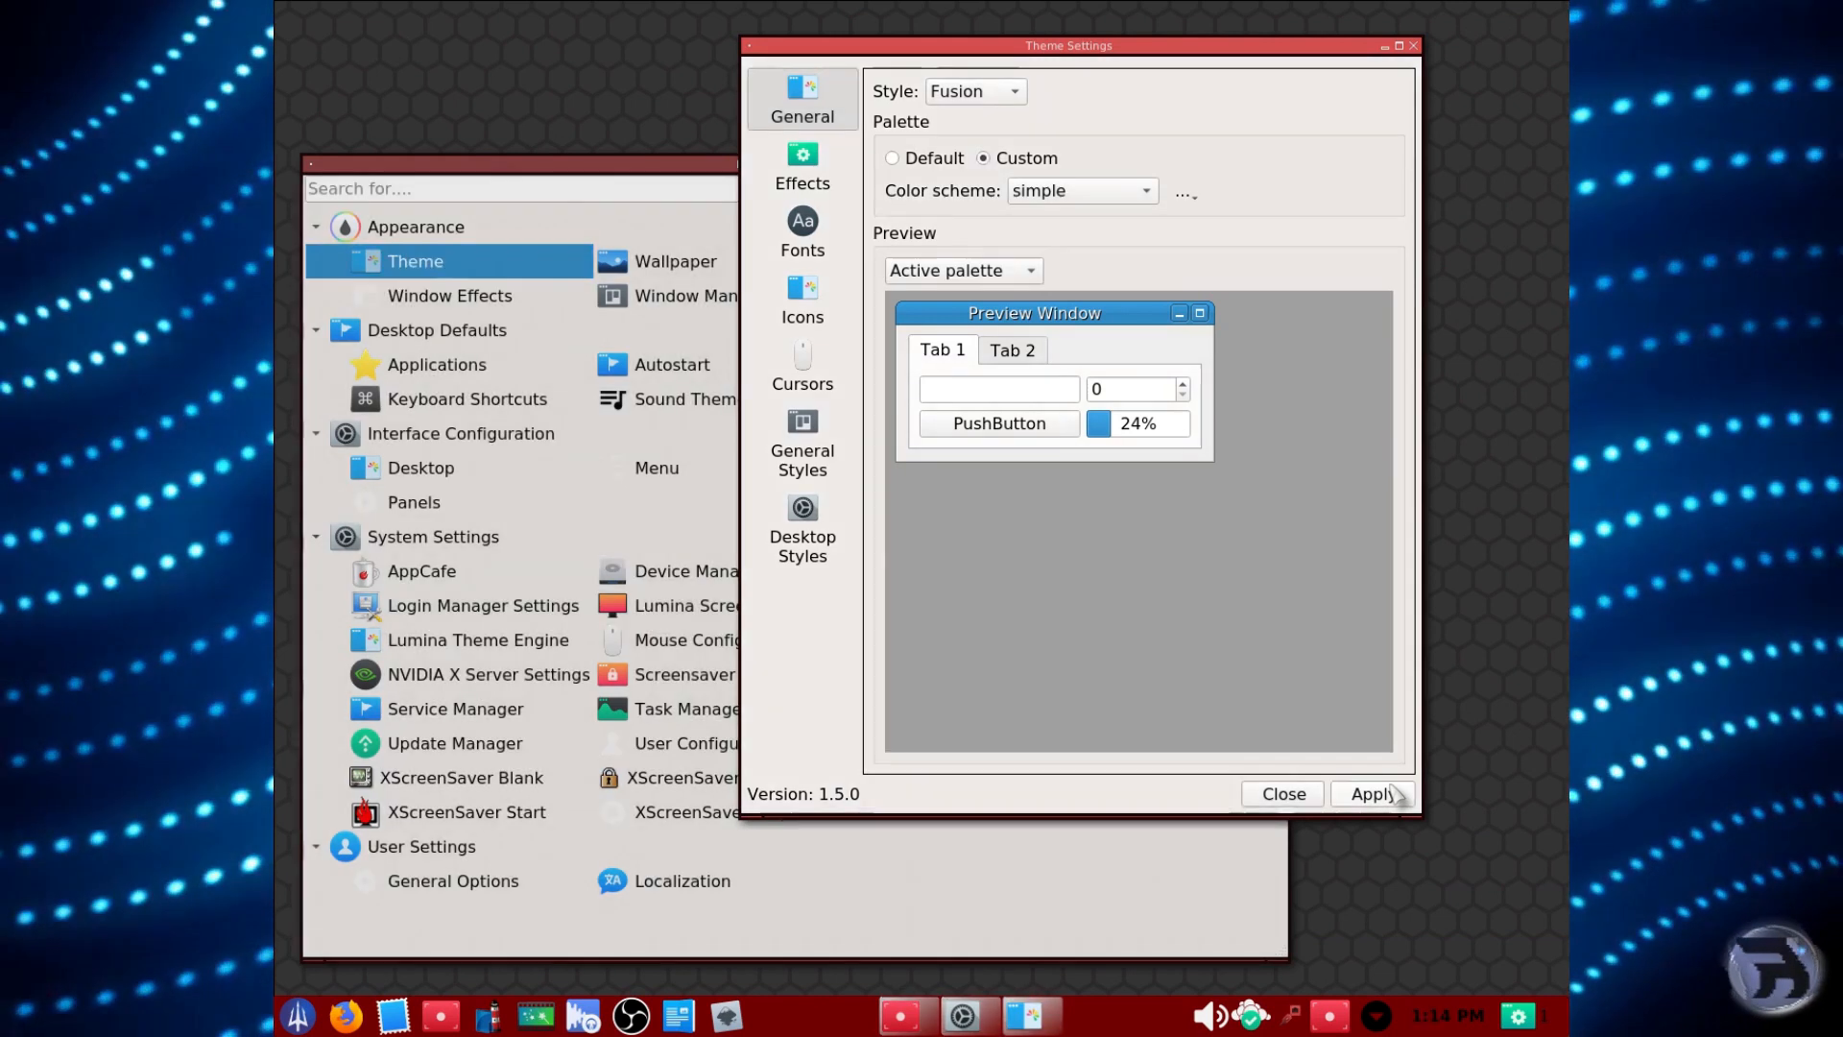
click(1072, 200)
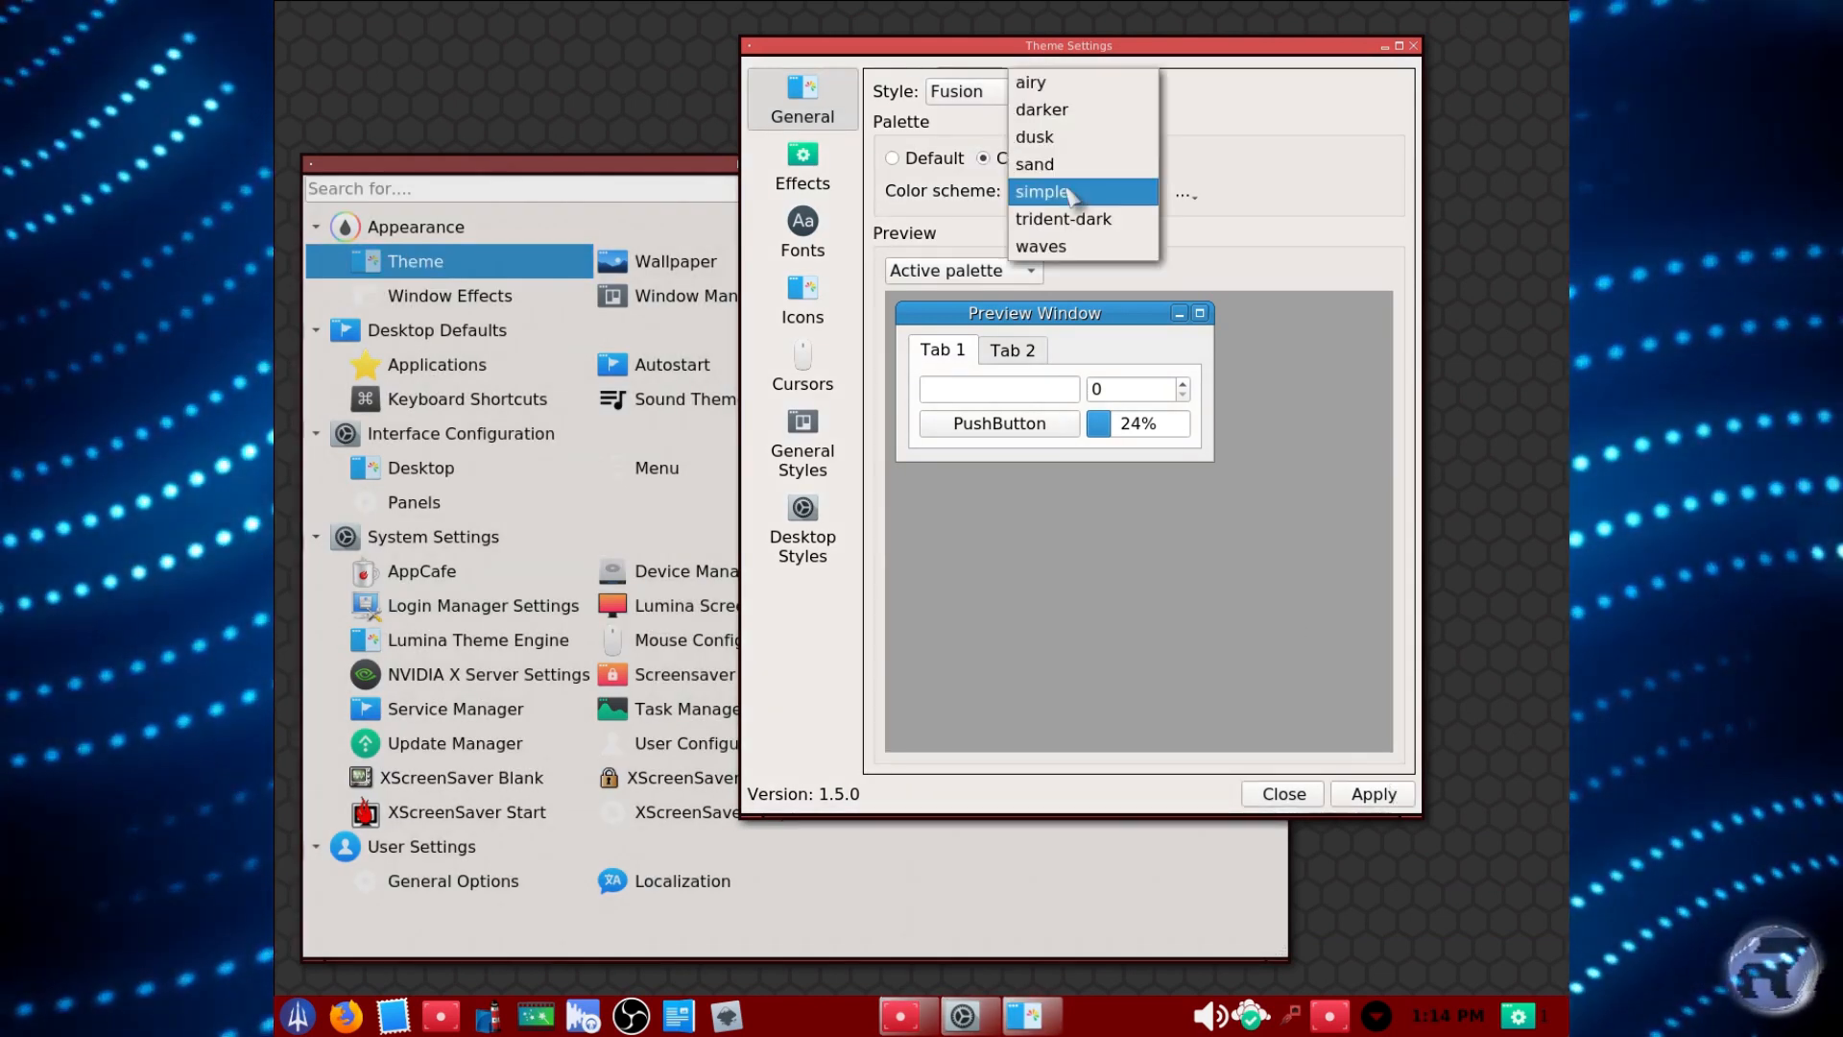
click(1047, 76)
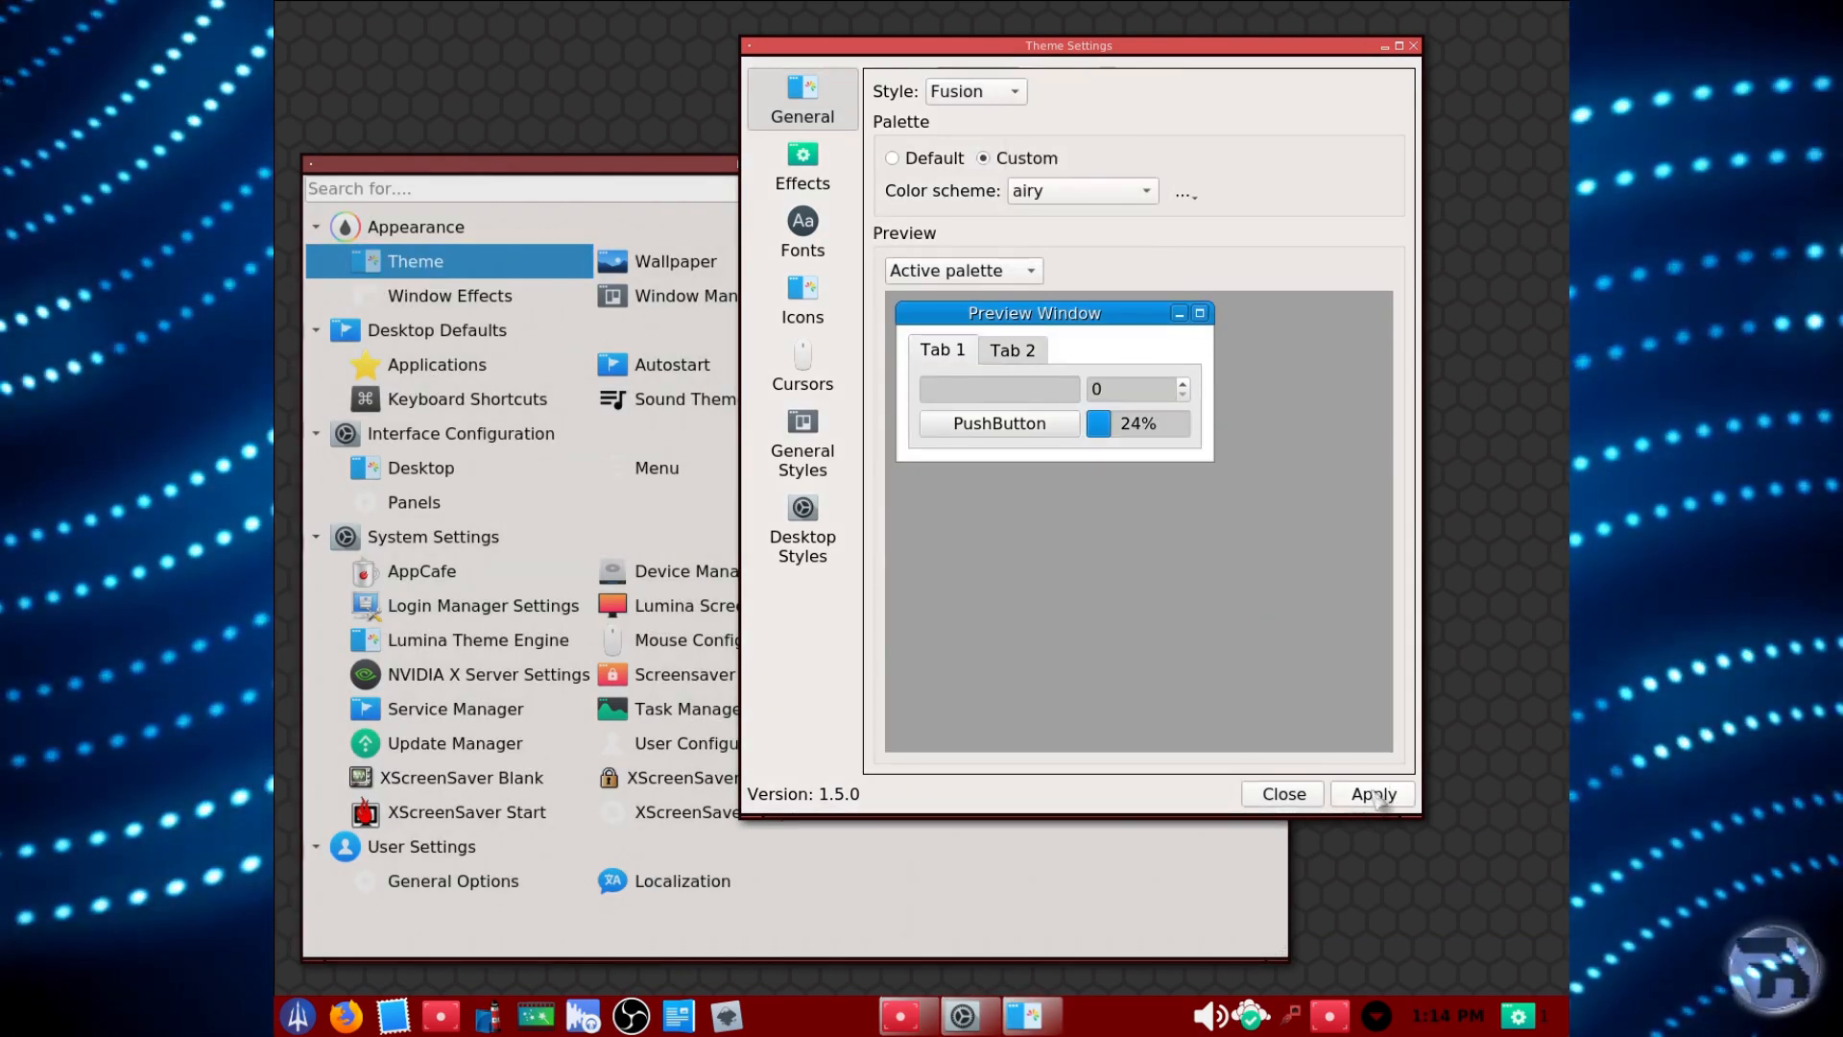
click(1373, 794)
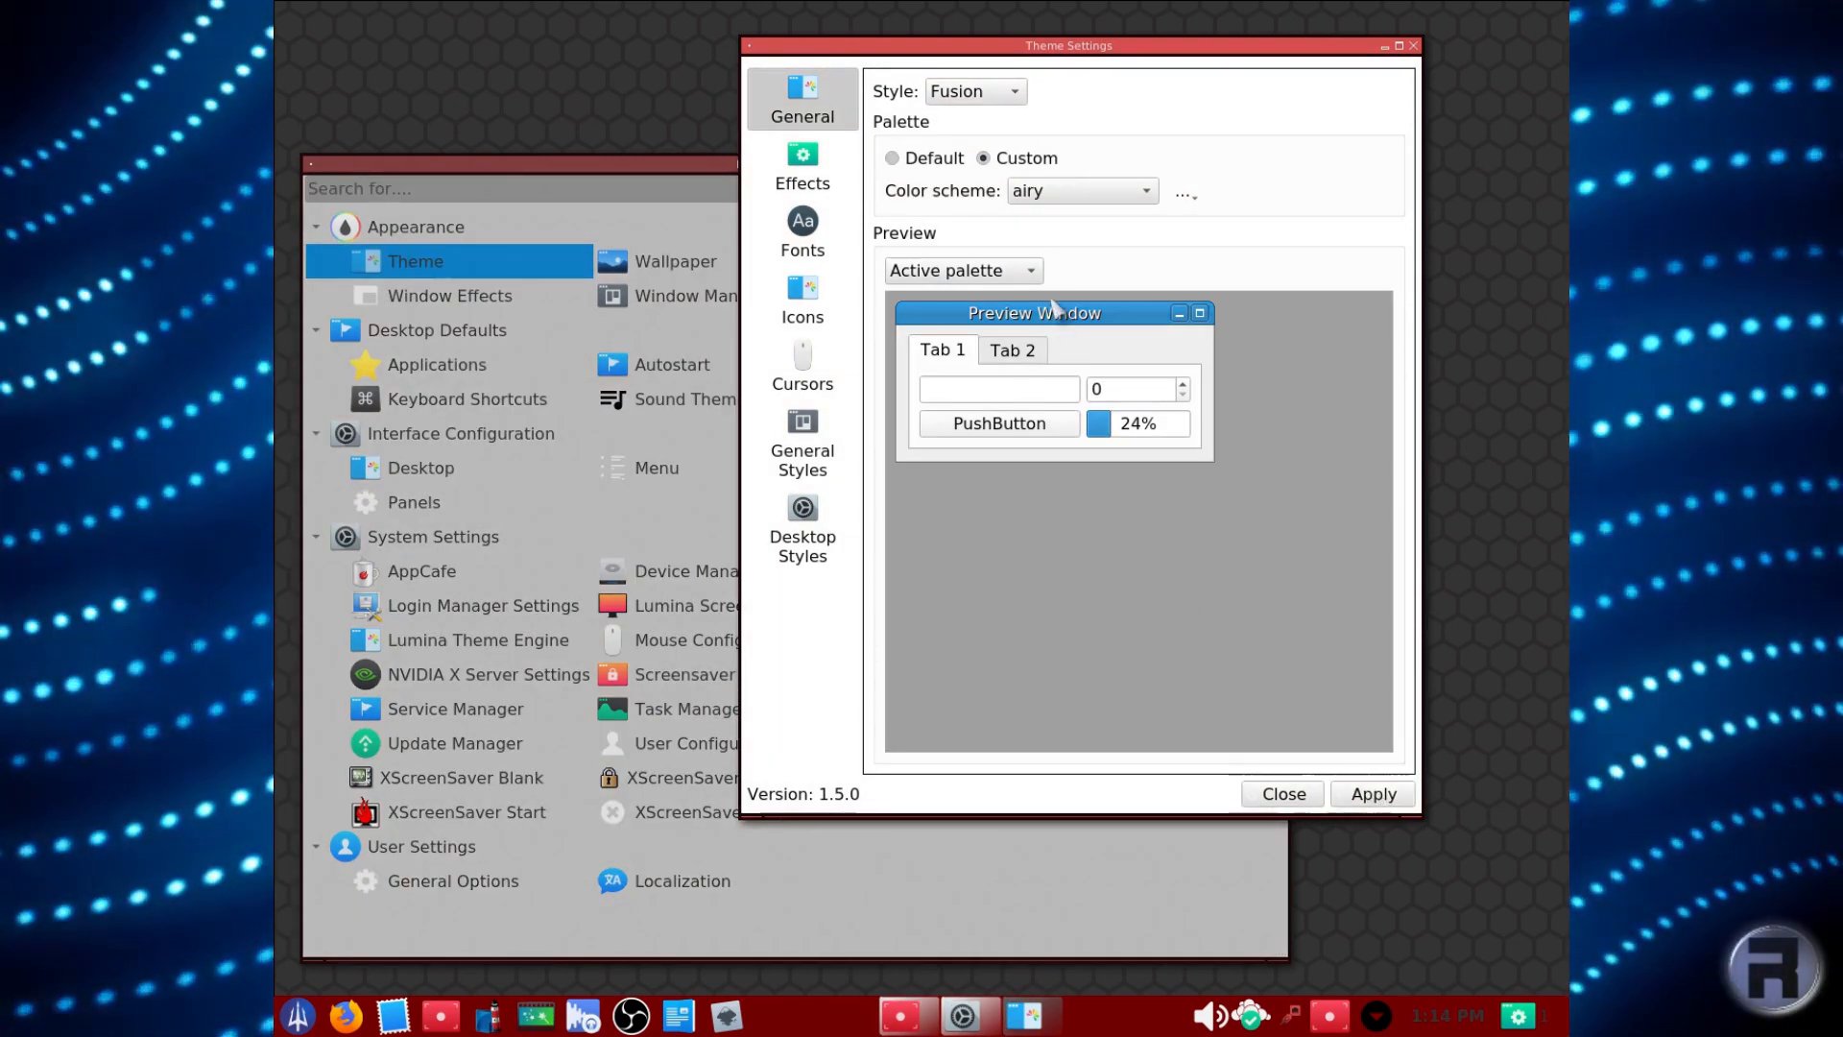
click(987, 276)
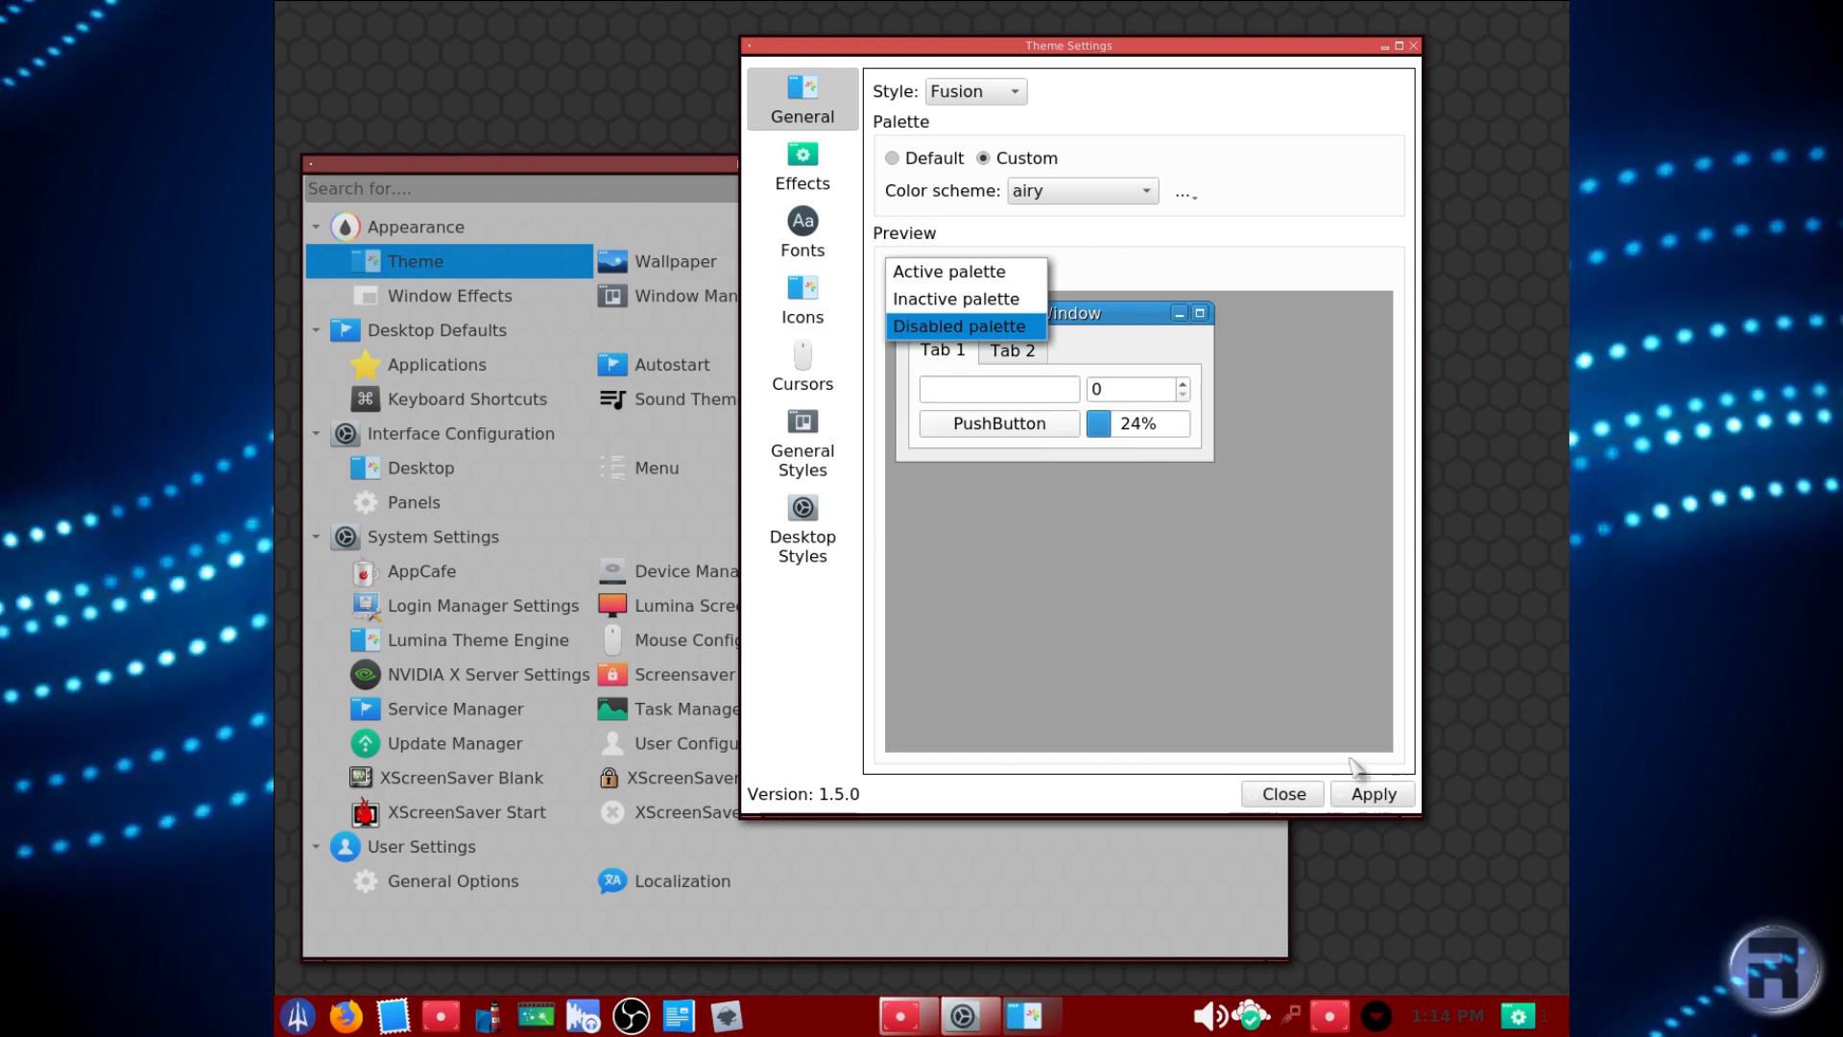
click(1277, 744)
Review the menu and combo box options in the Effects settings and enable activating items on single-click.
click(815, 177)
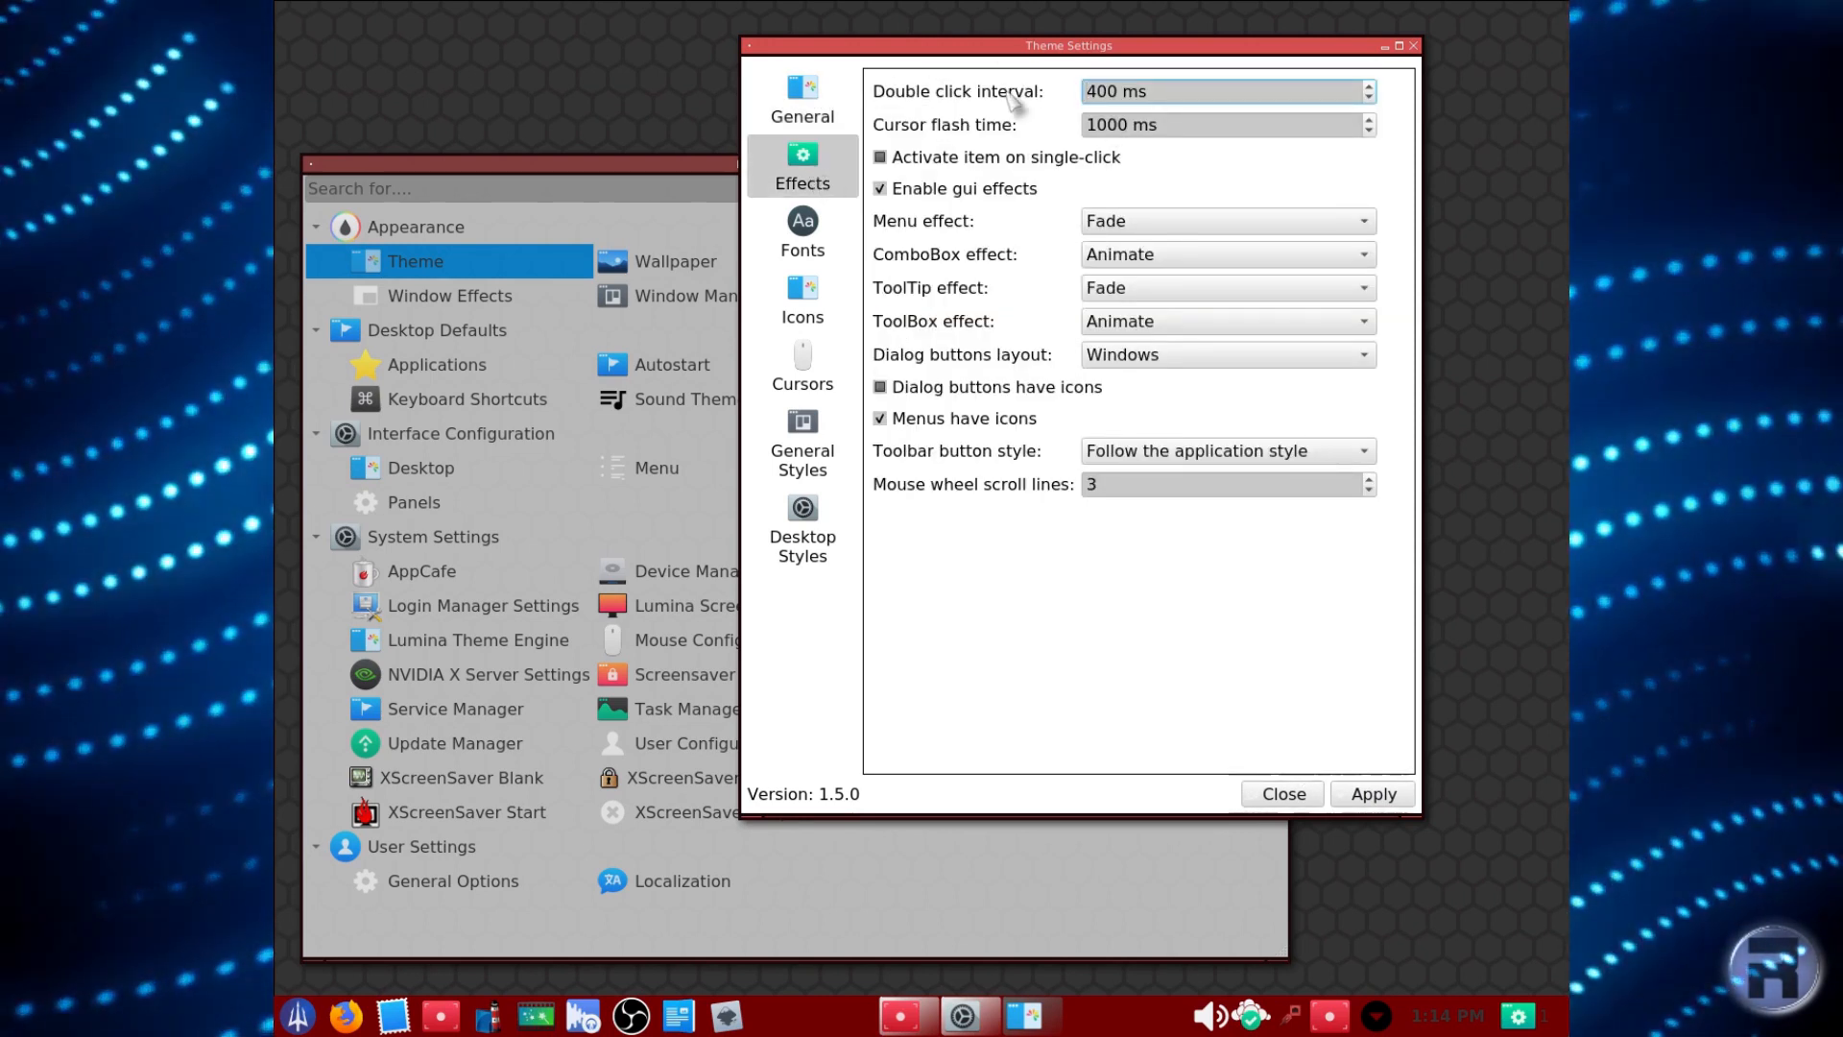
click(1168, 228)
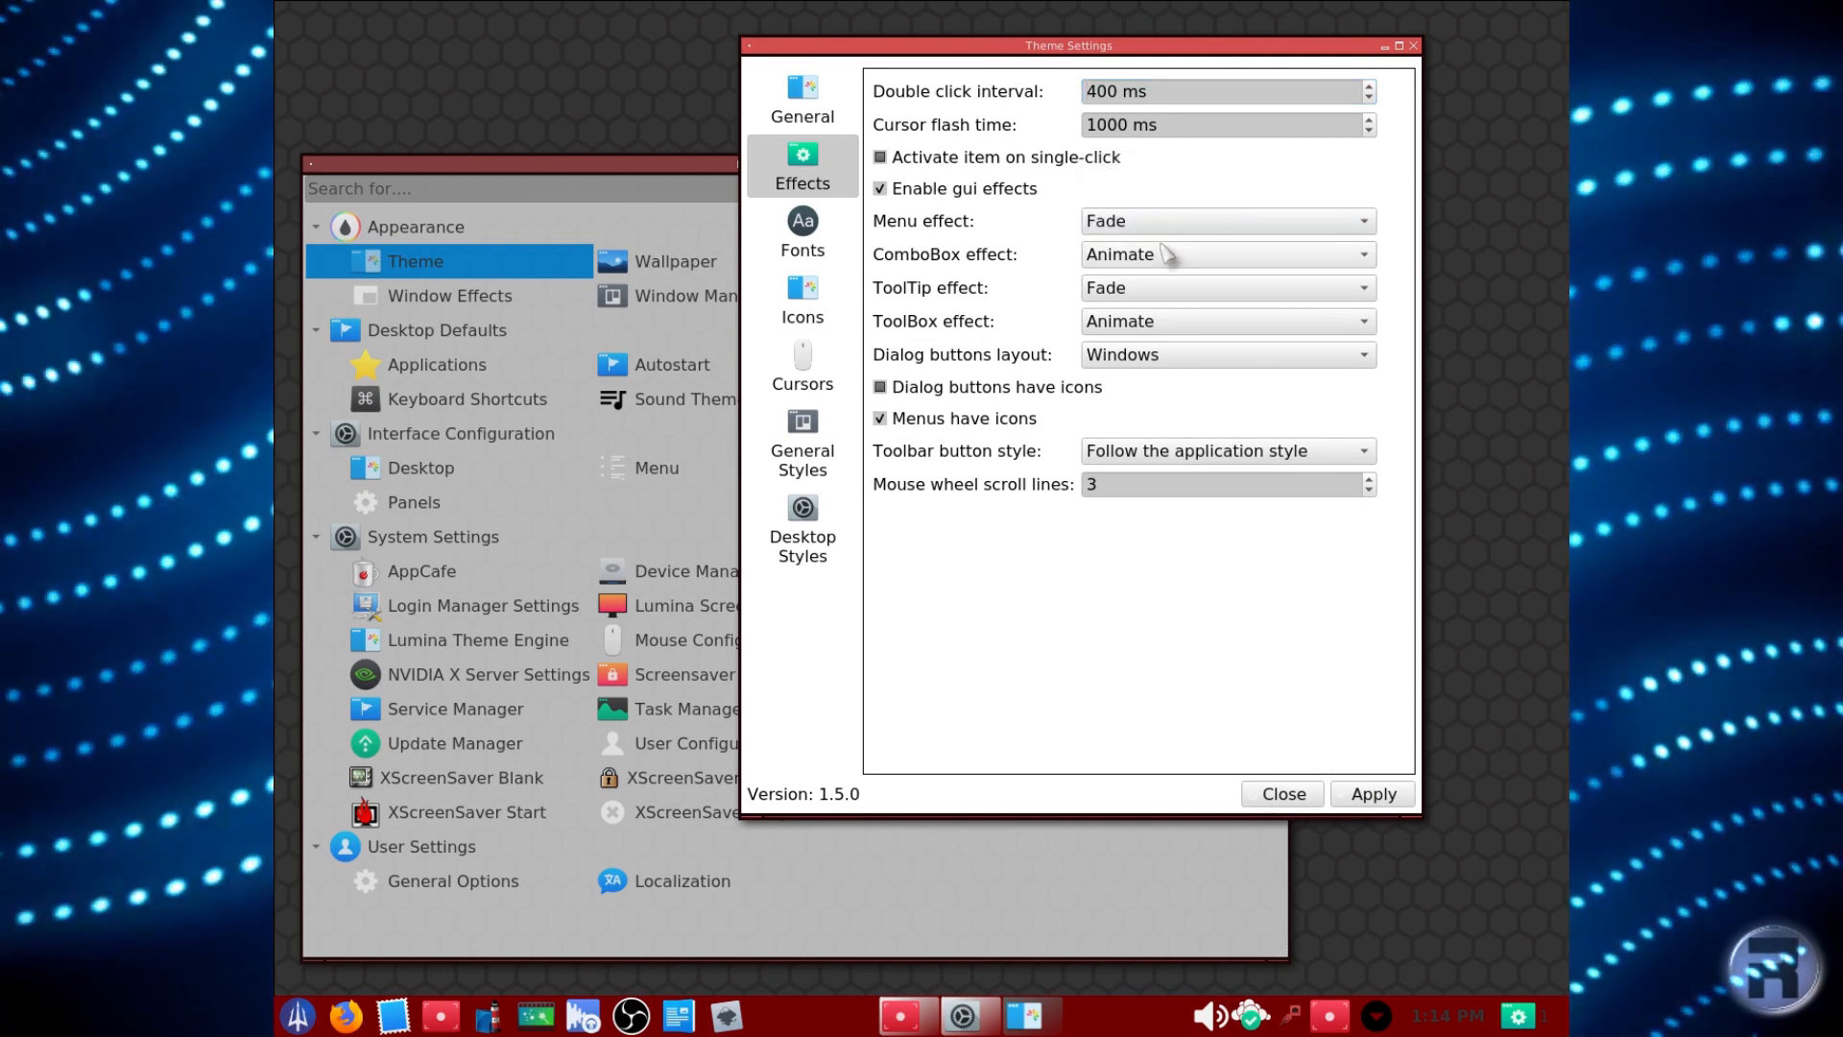
click(1168, 256)
click(1168, 255)
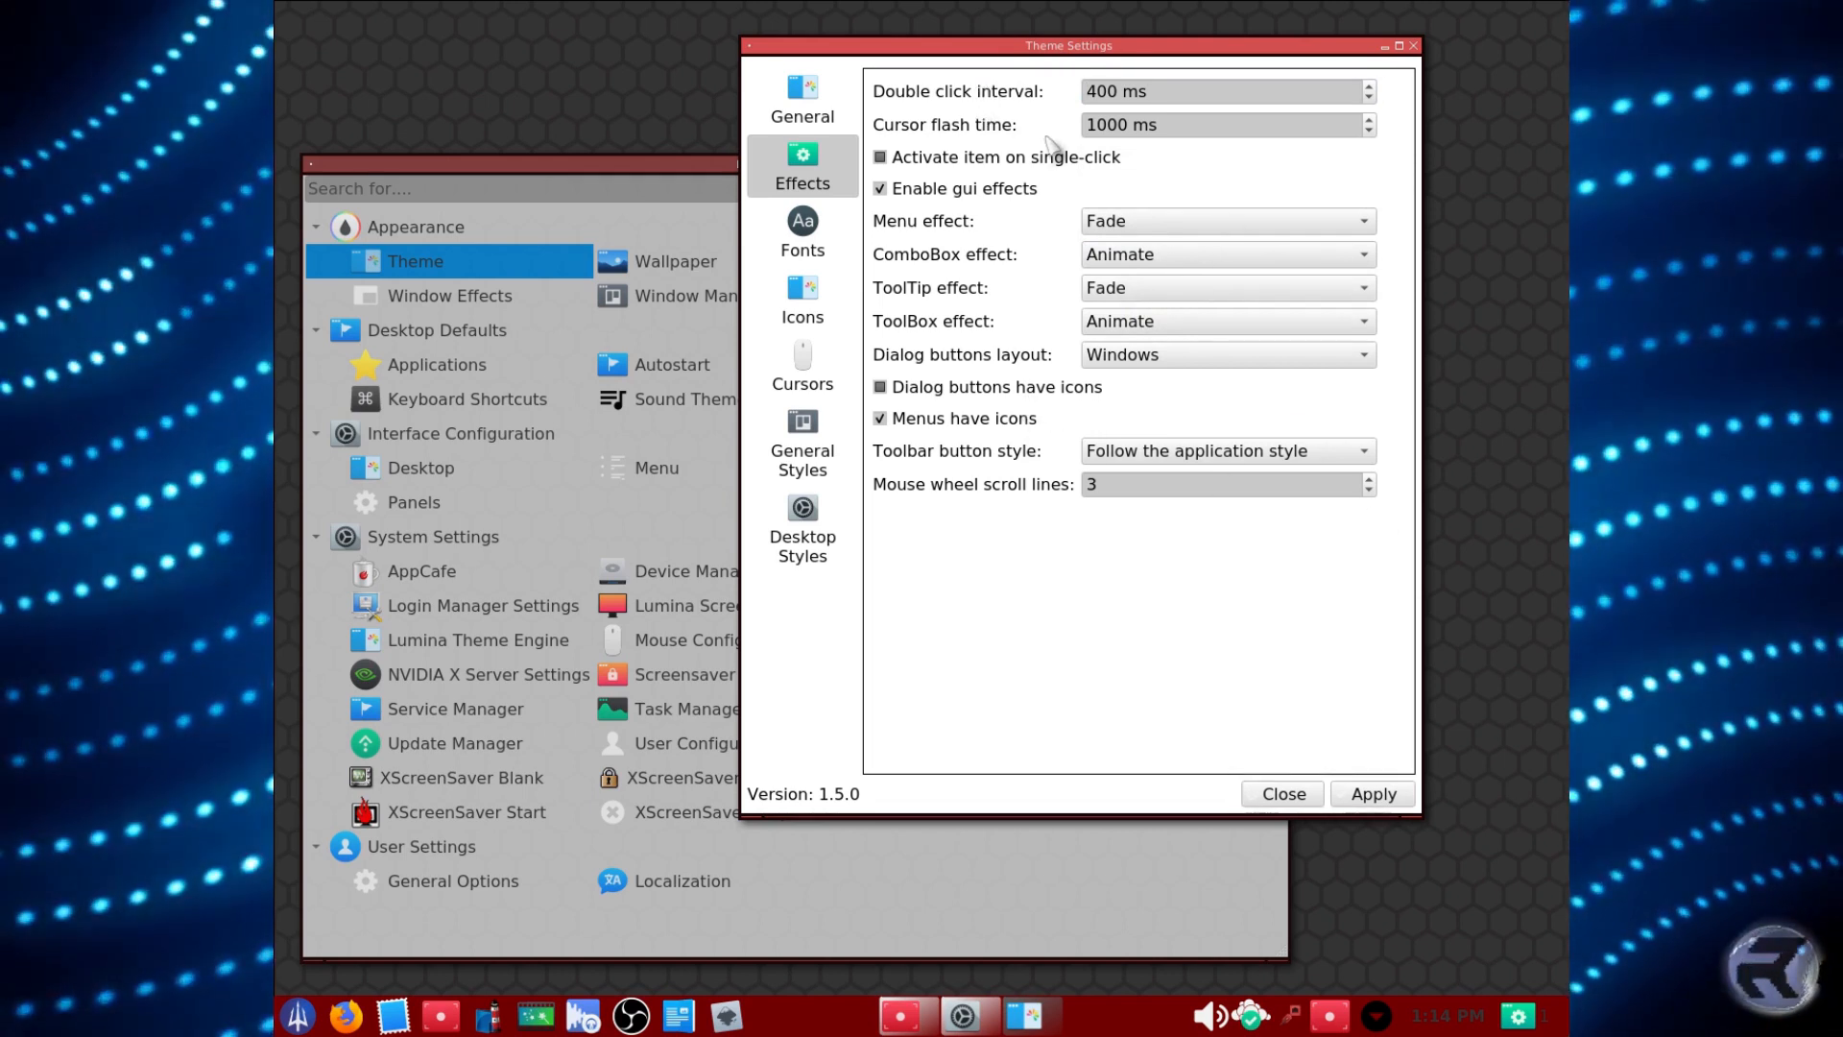
click(882, 160)
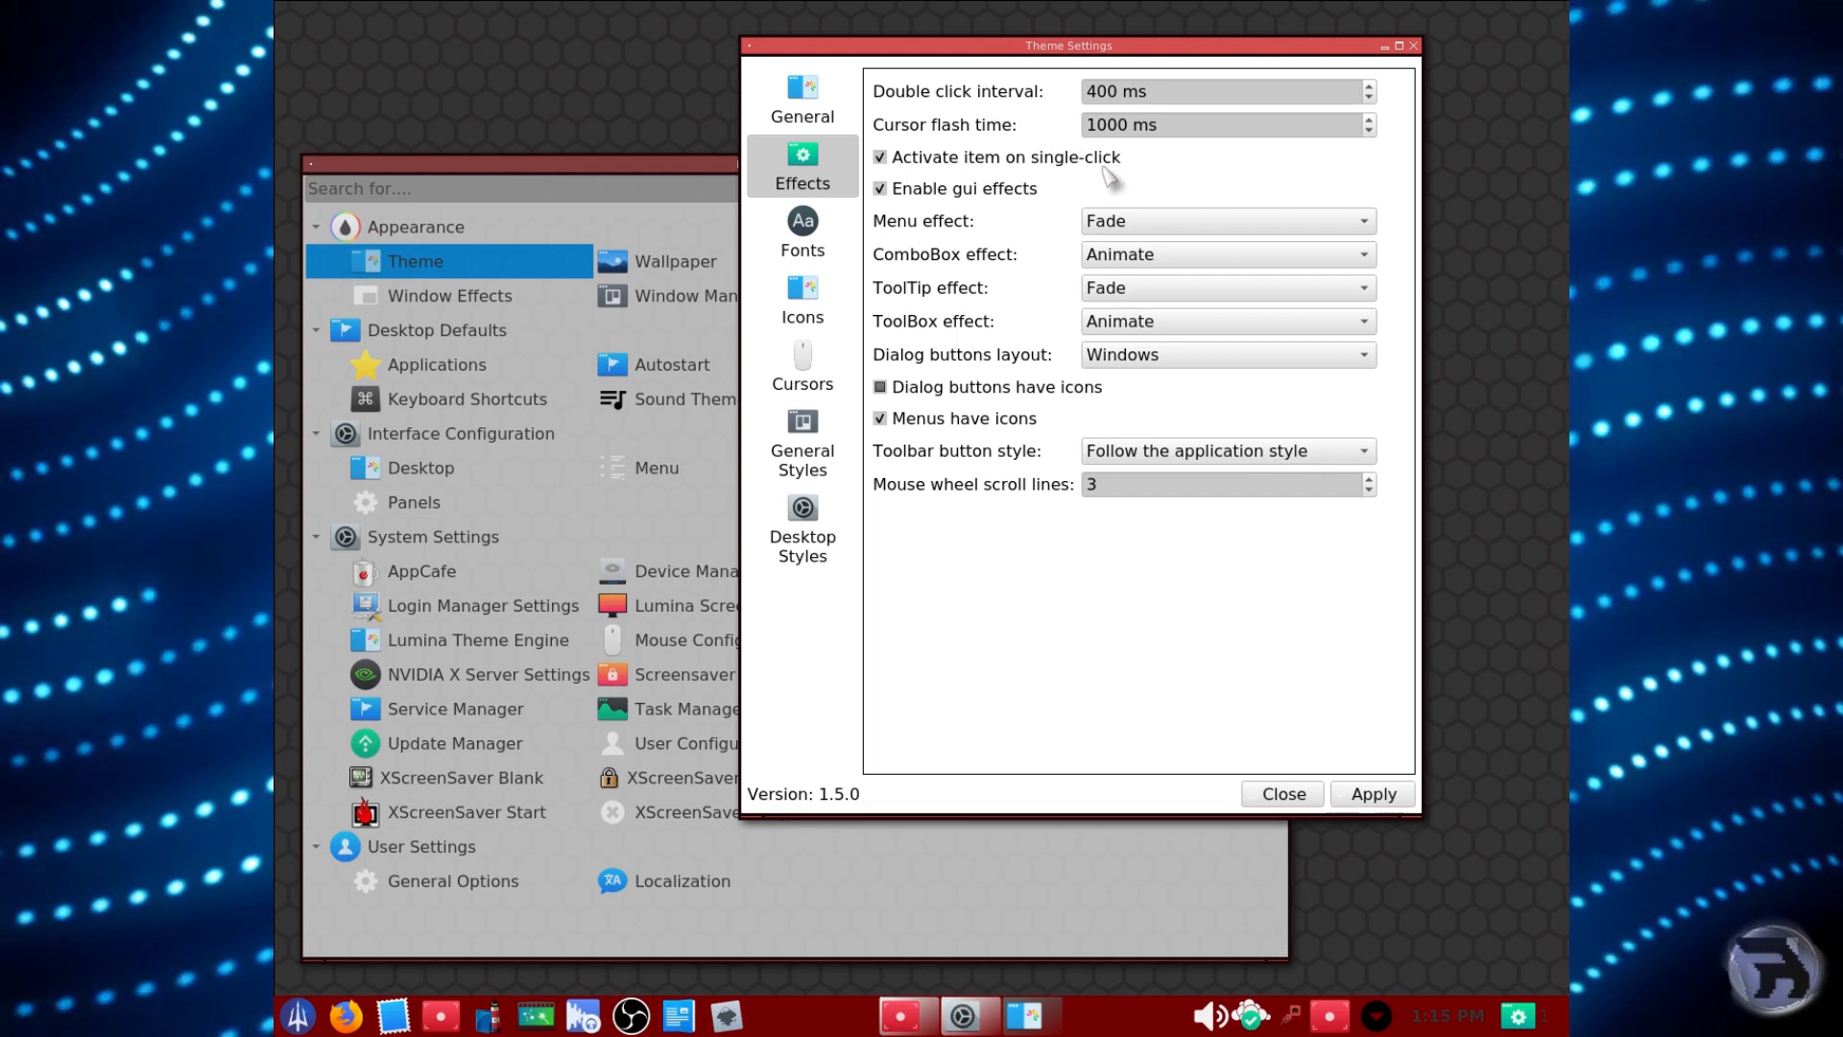
Review the Fonts settings and apply the Material Design (light) icon theme for comparison.
click(819, 222)
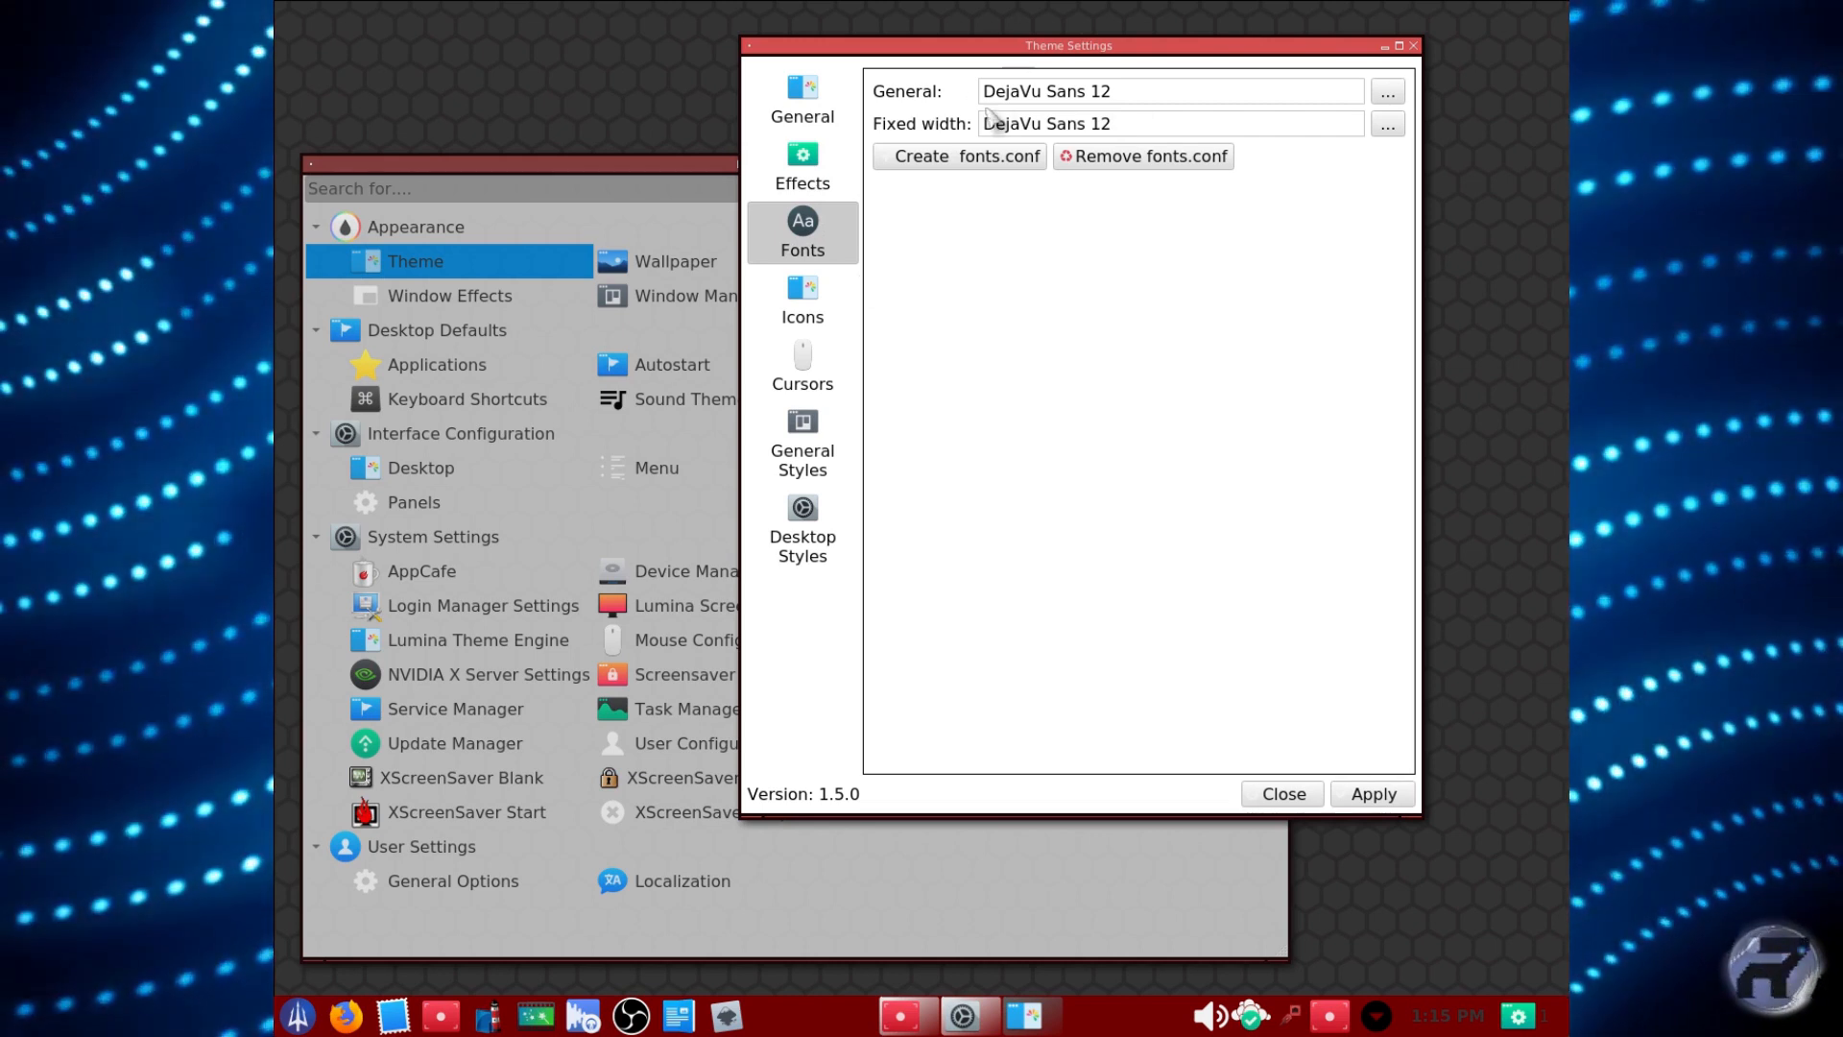
click(804, 305)
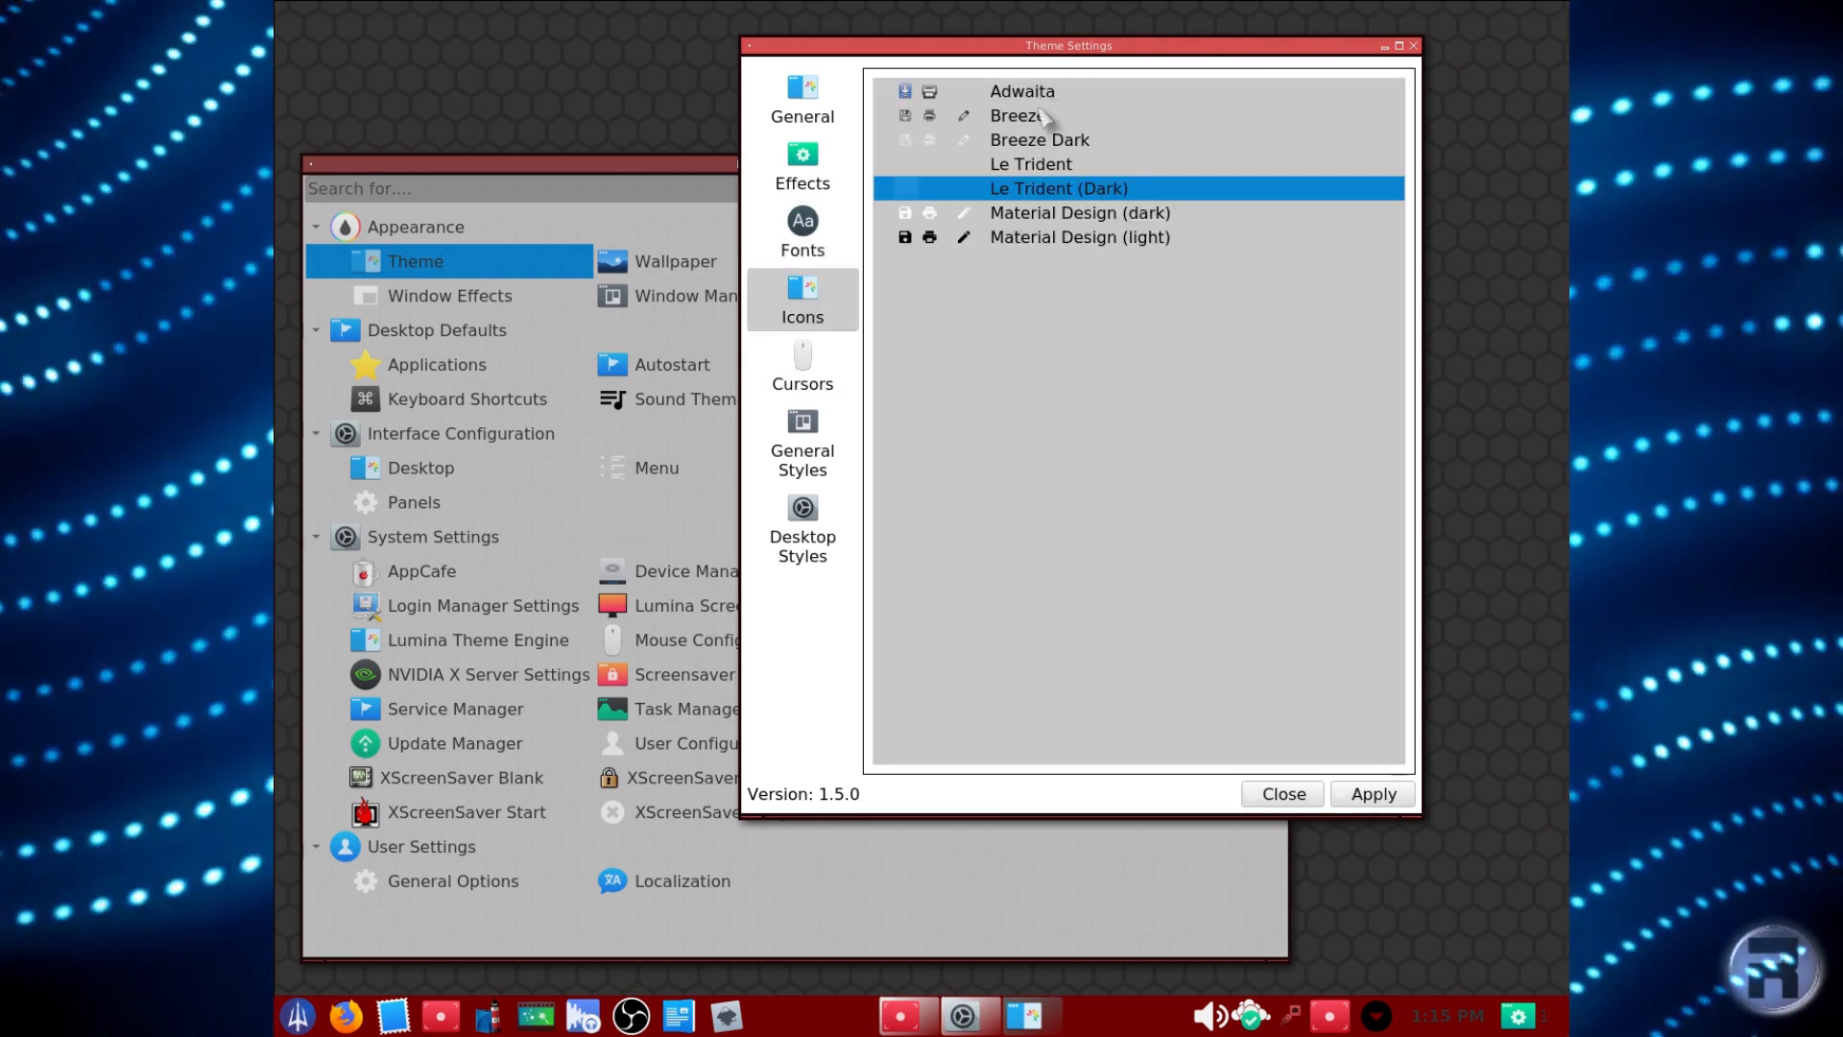
click(1030, 238)
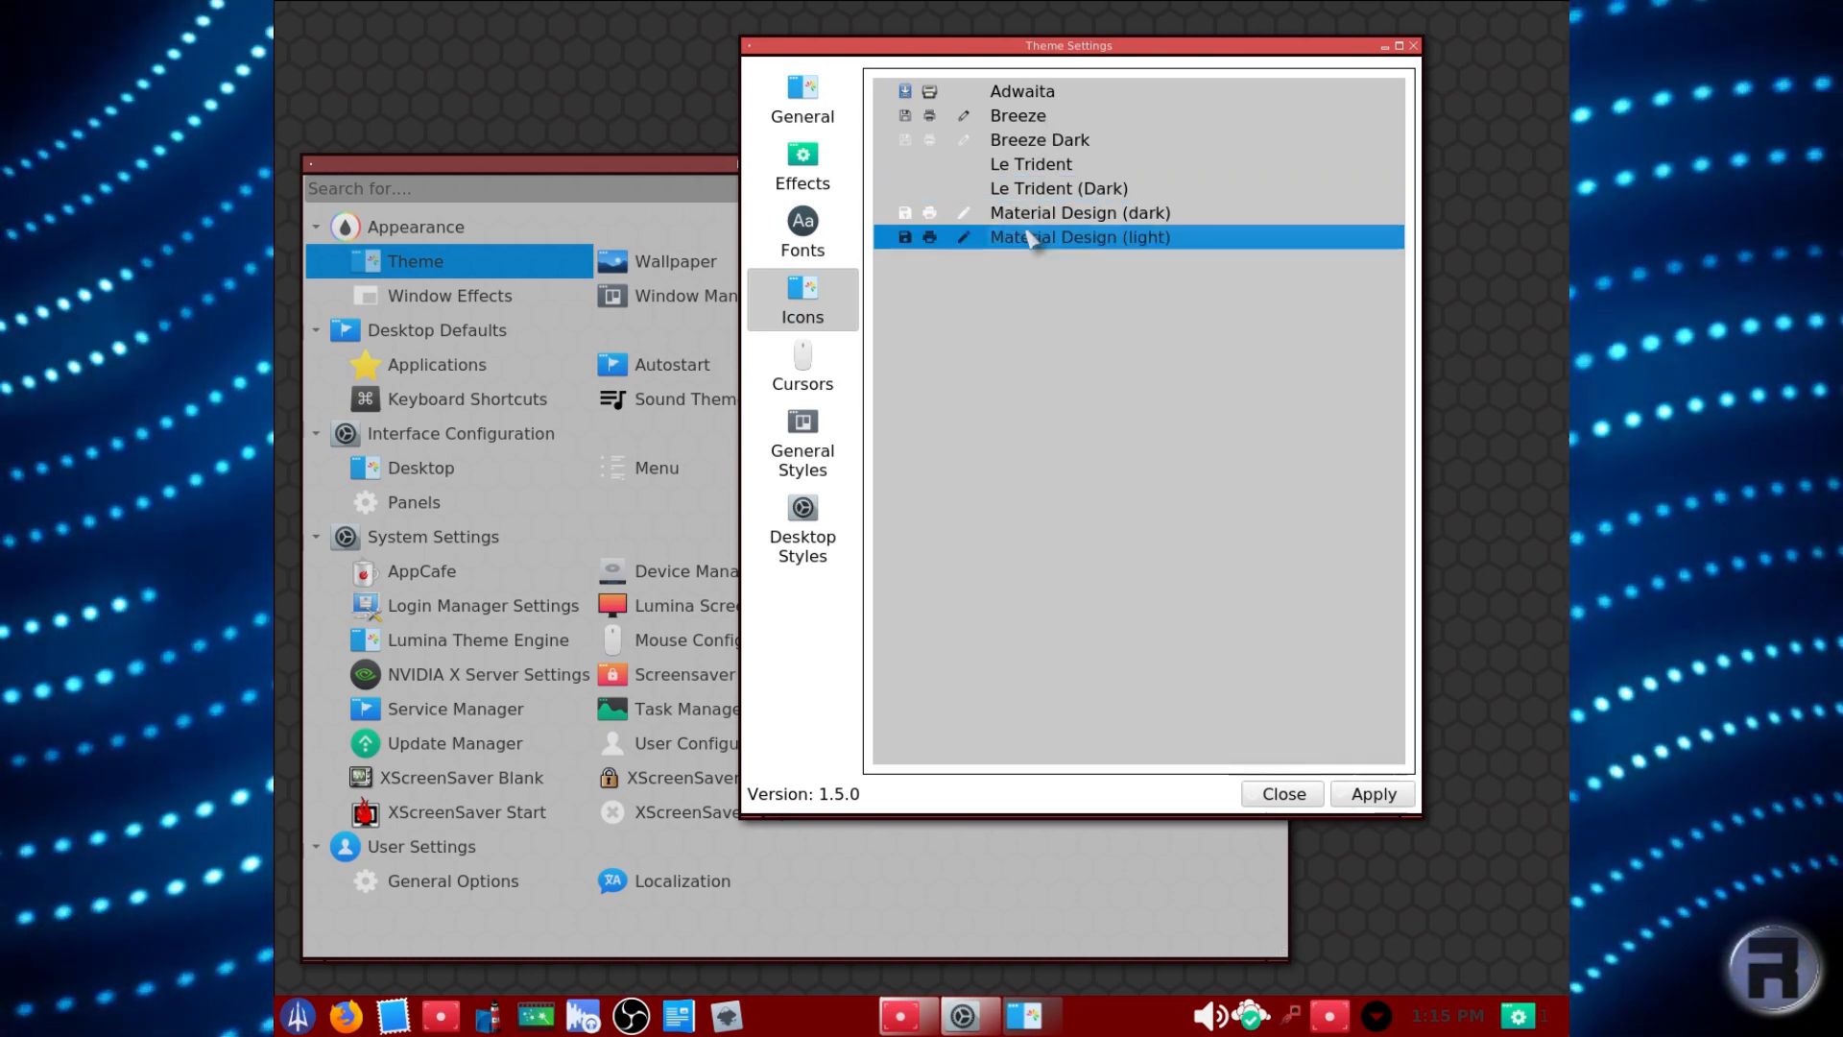
click(1373, 795)
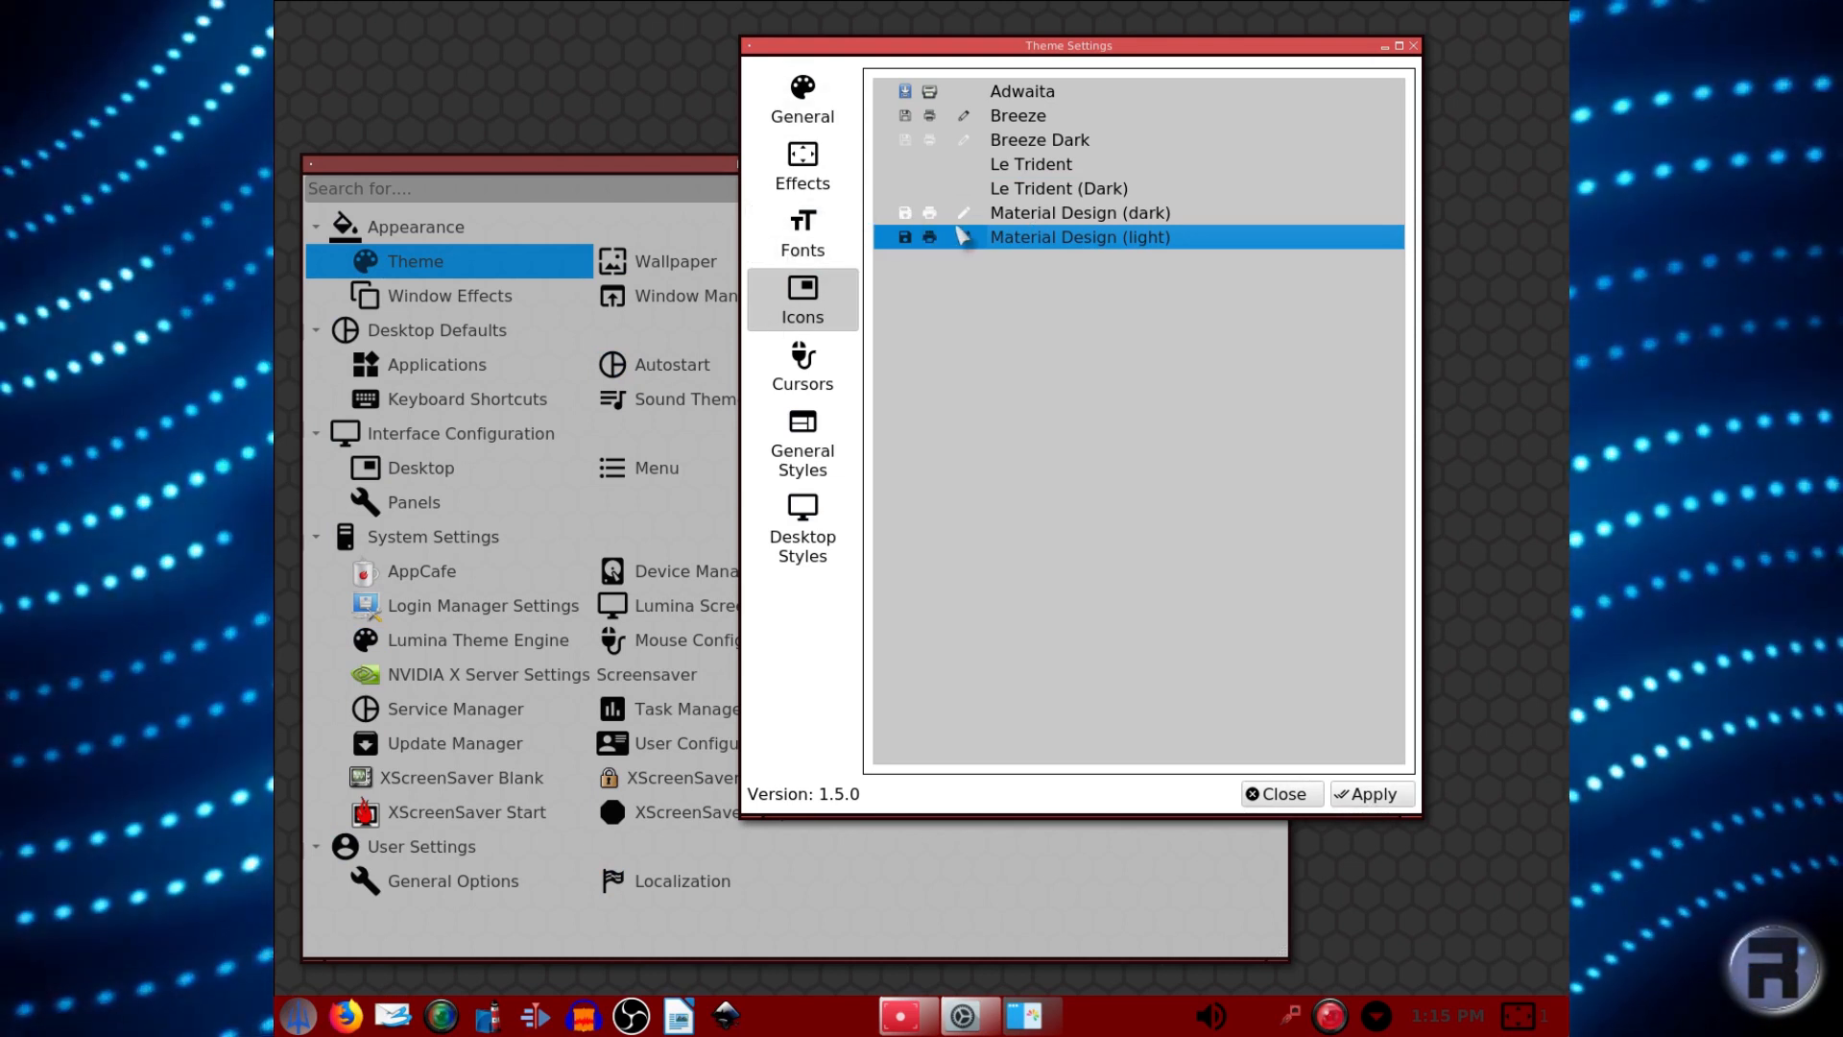
Apply the Material Design (dark) icon theme for comparison and switch back to Le Trident (Dark).
click(1008, 214)
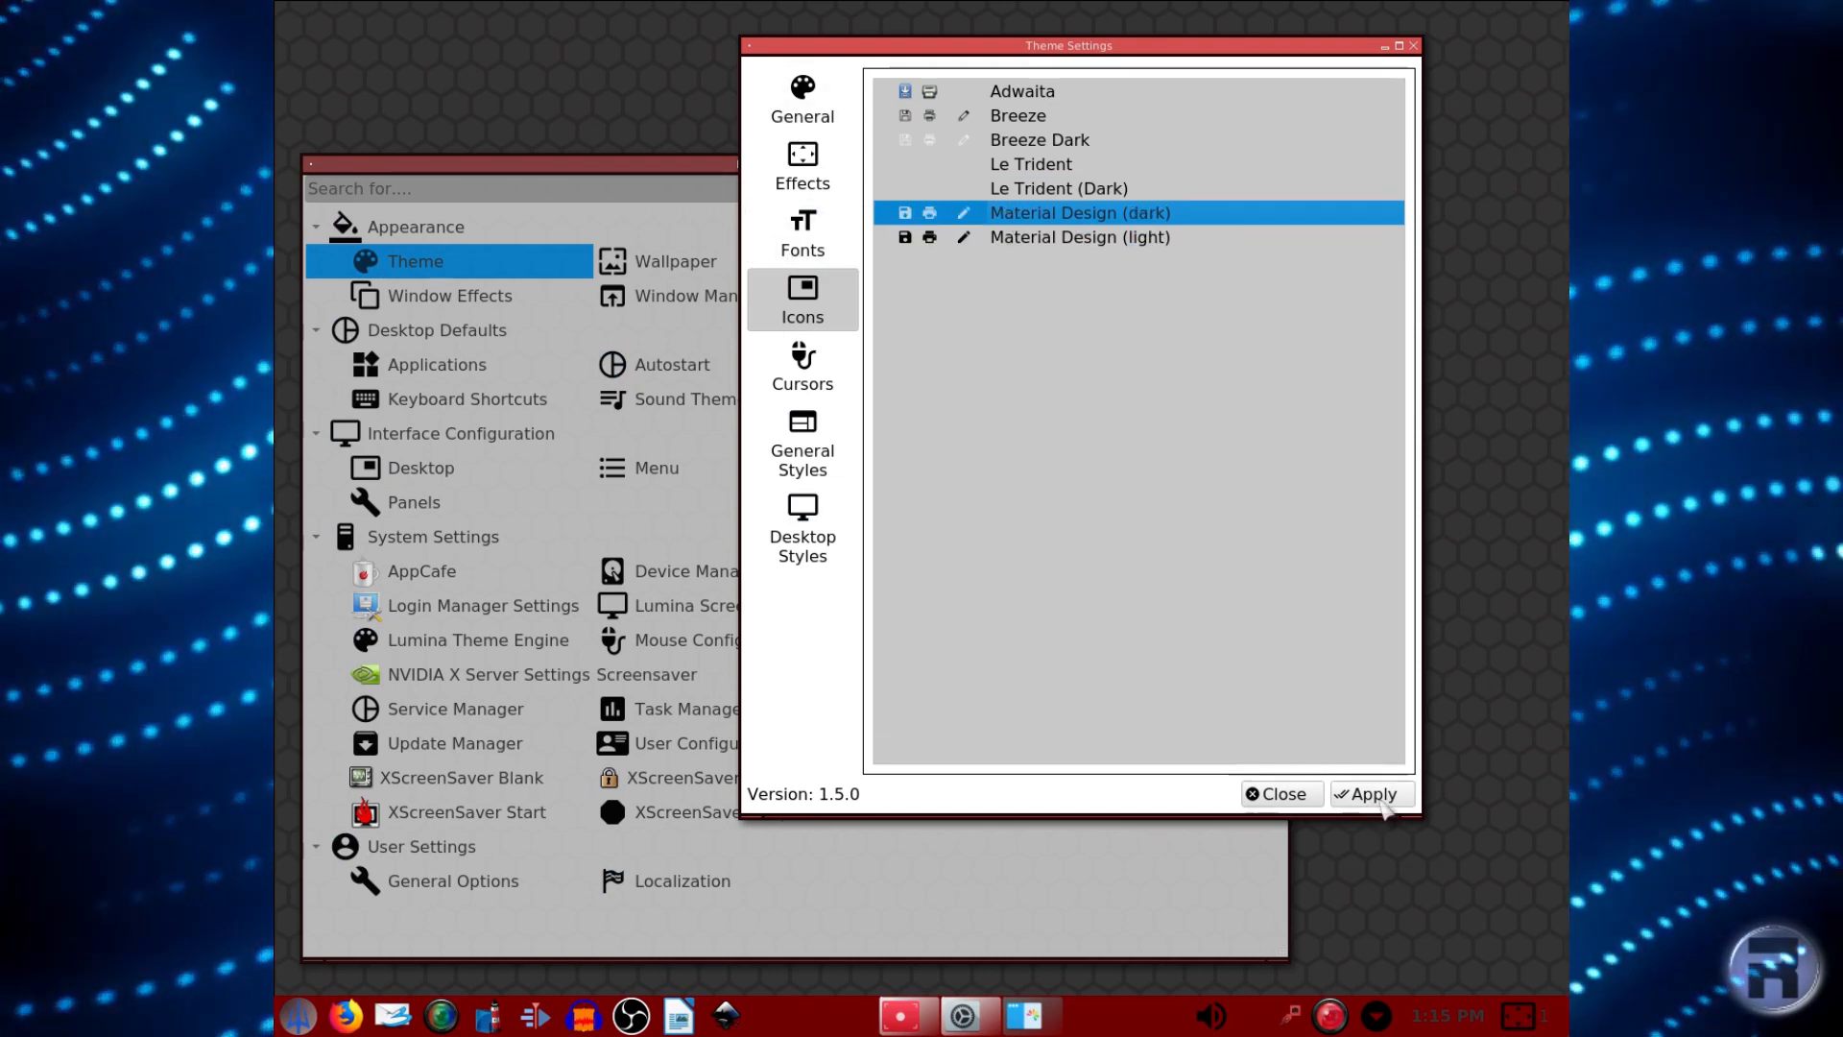
click(1380, 800)
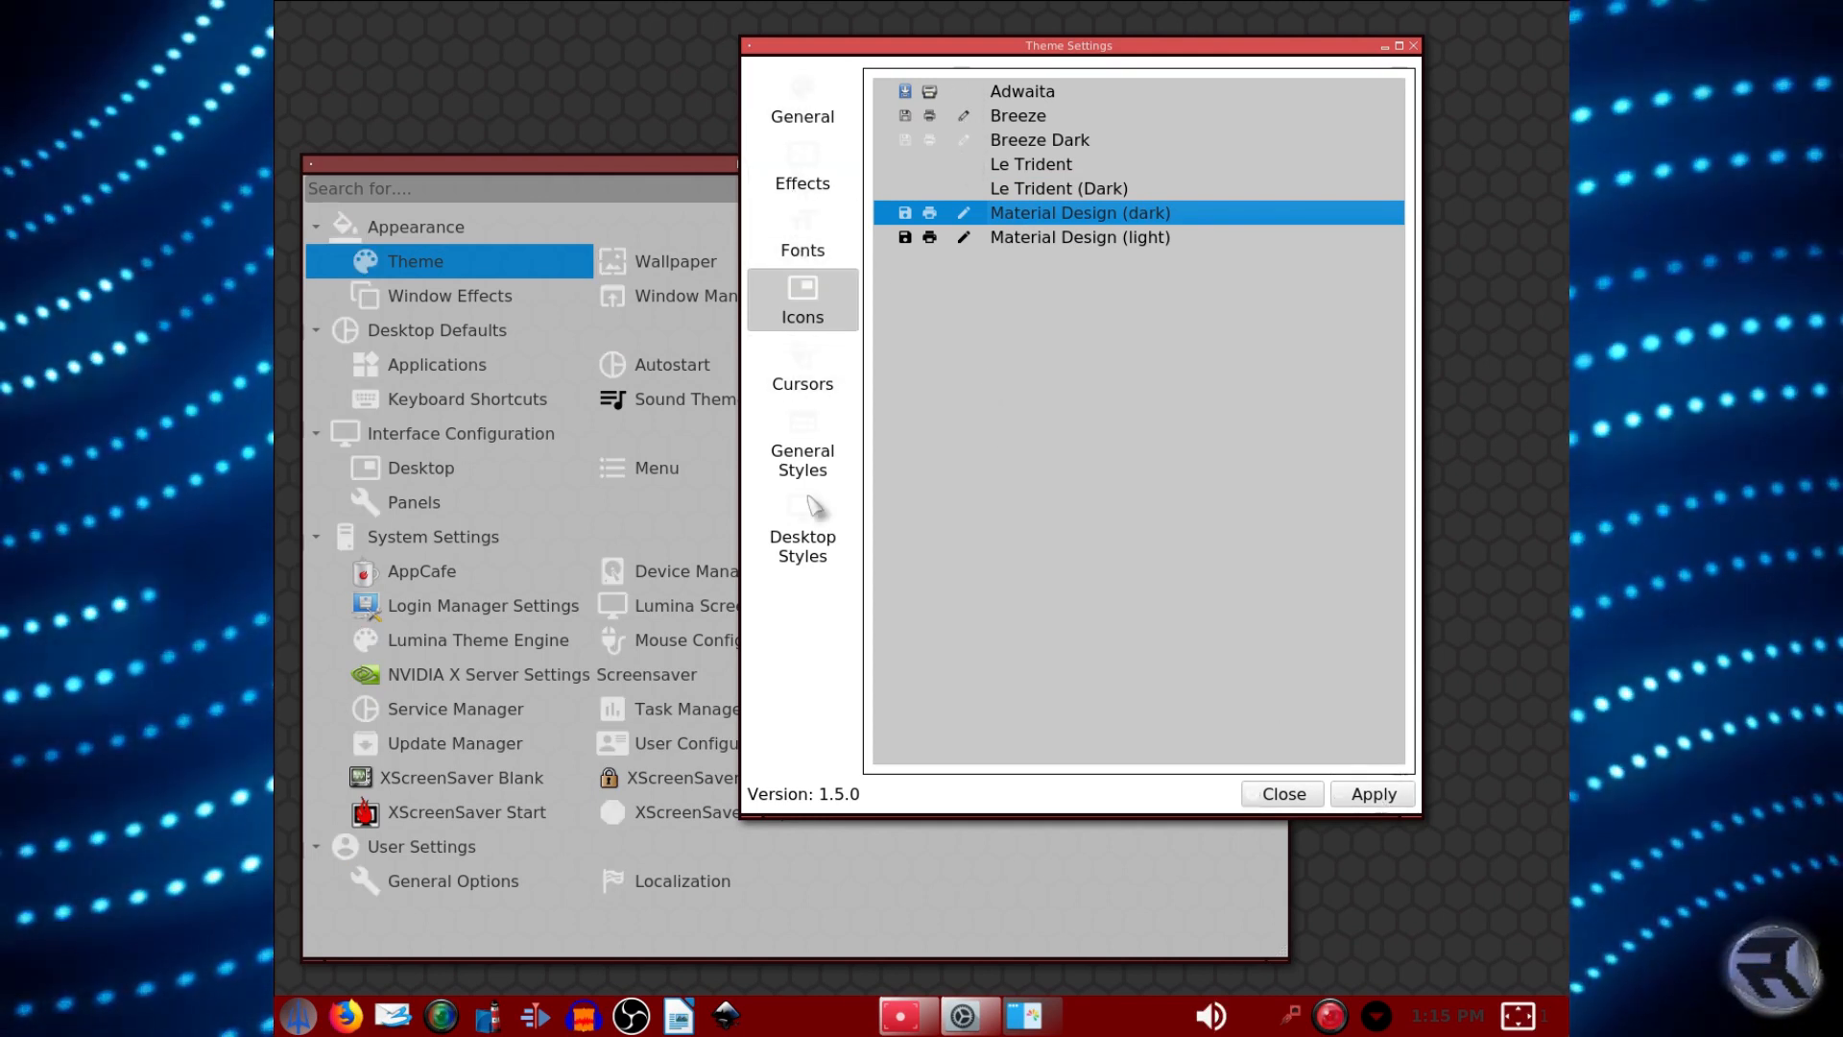
click(1029, 190)
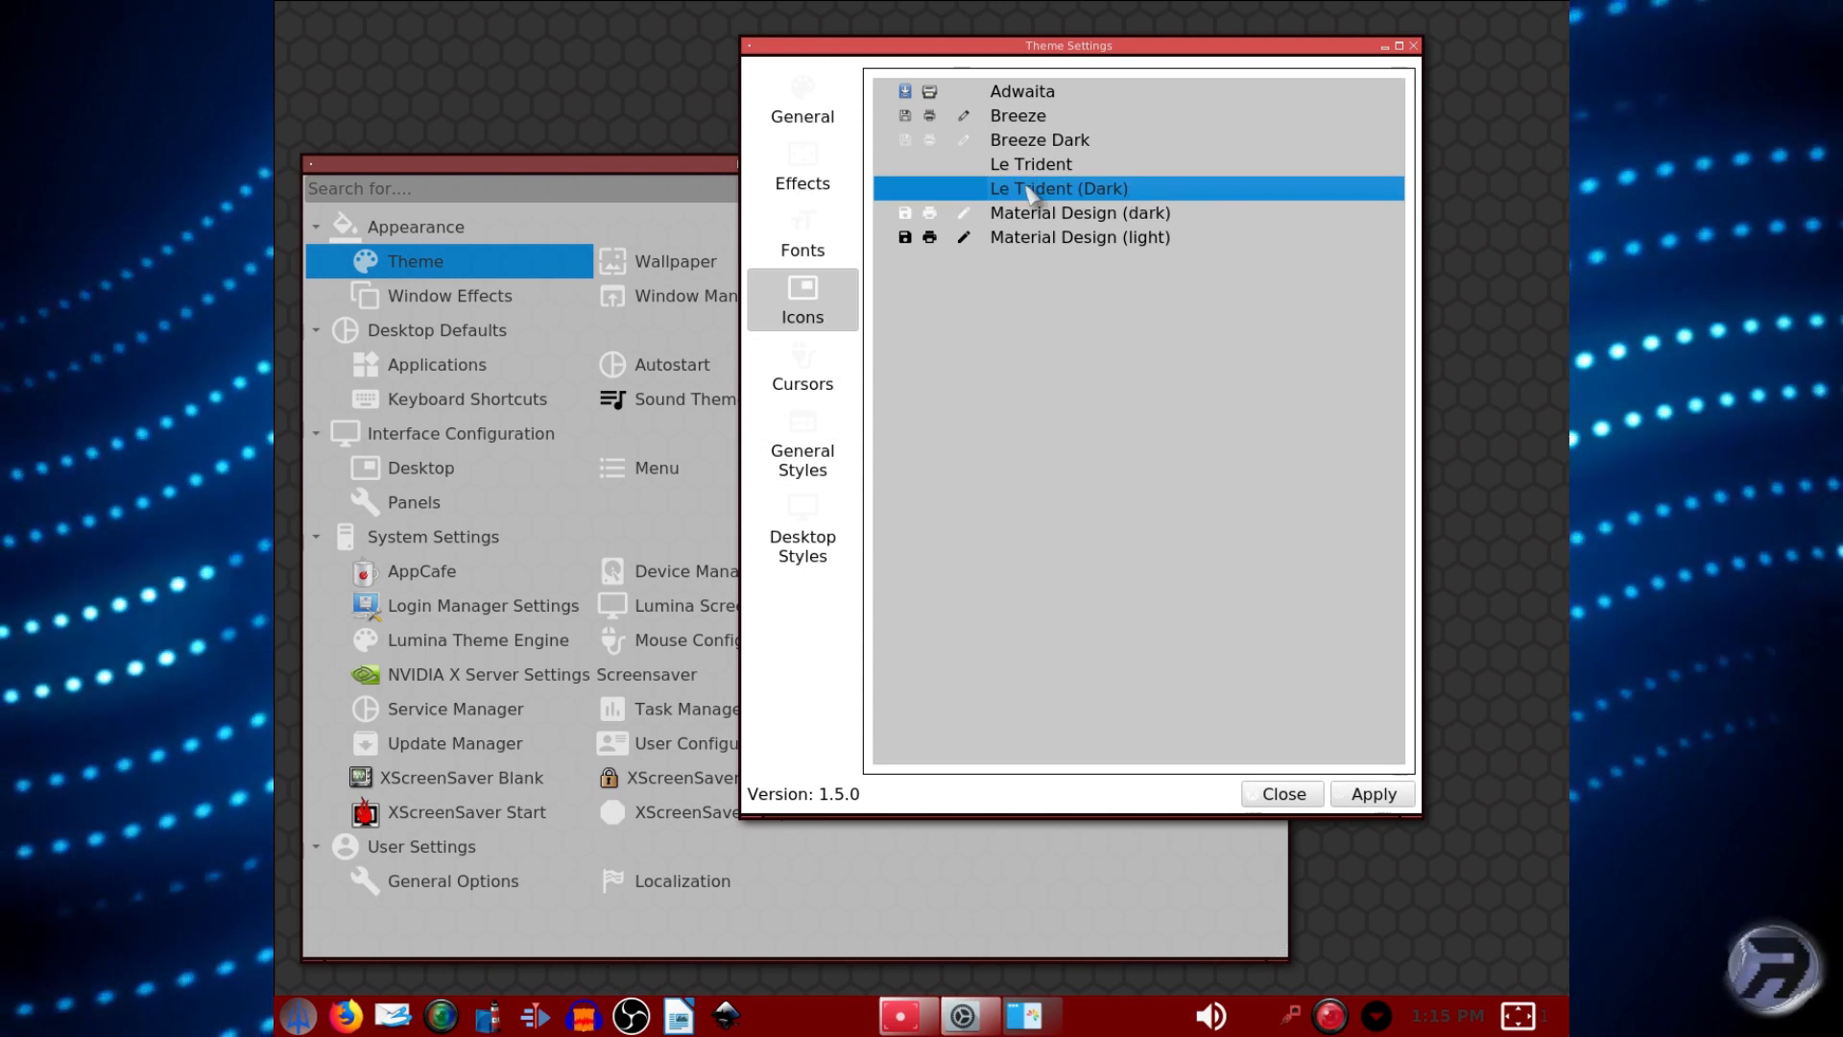
click(1370, 794)
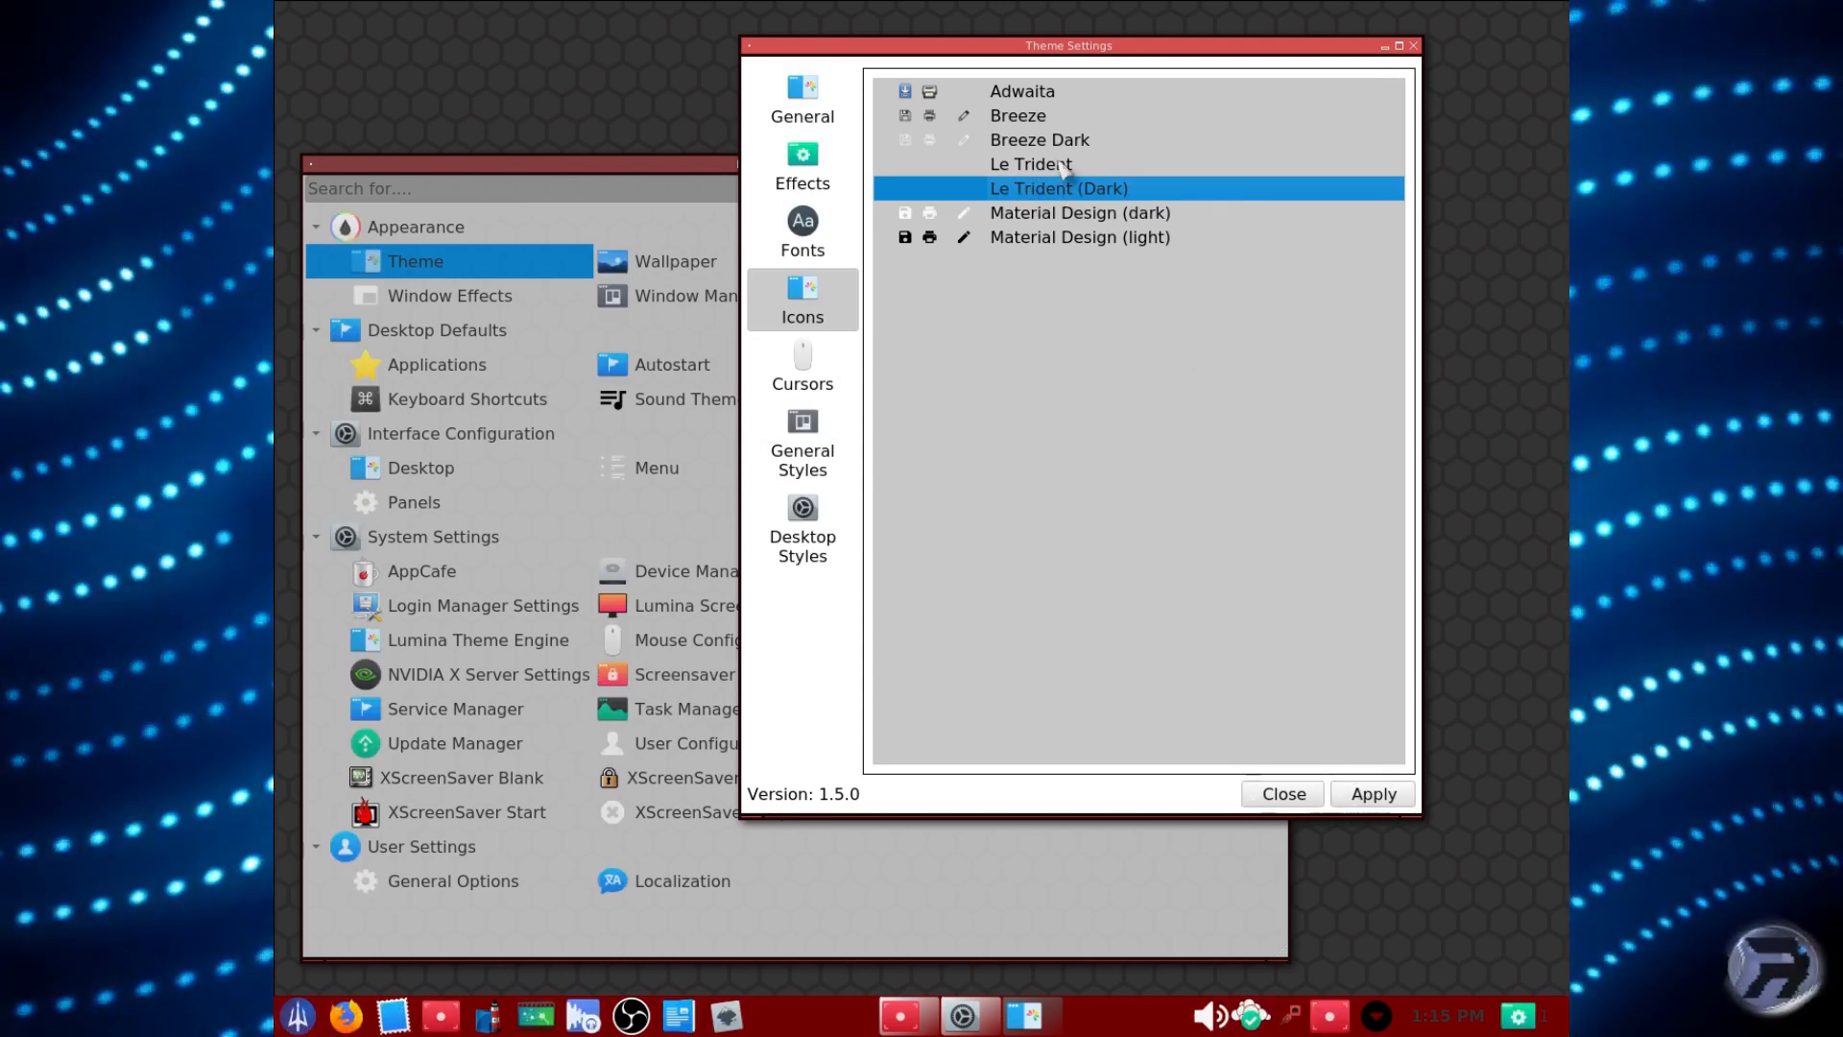
Try the Le Trident, Breeze Dark and Adwaita icon themes for comparison and reapply Le Trident (Dark).
click(1061, 165)
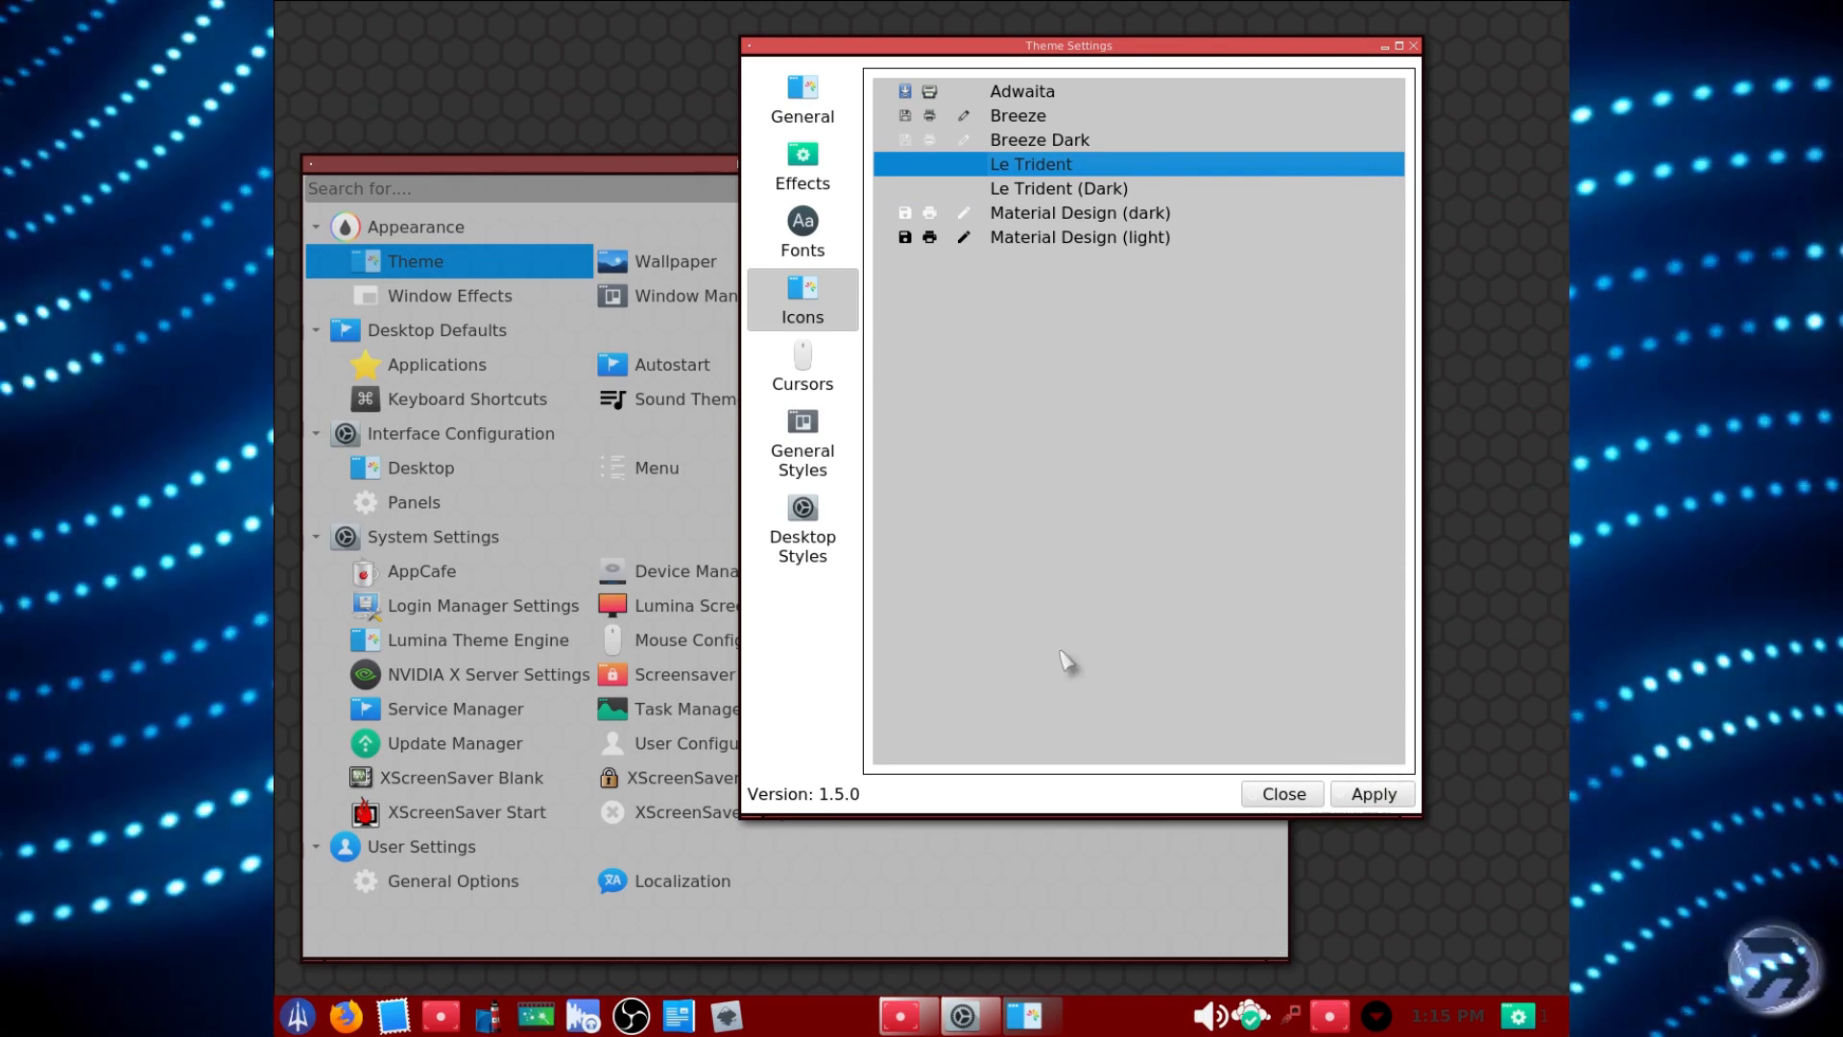
click(1023, 143)
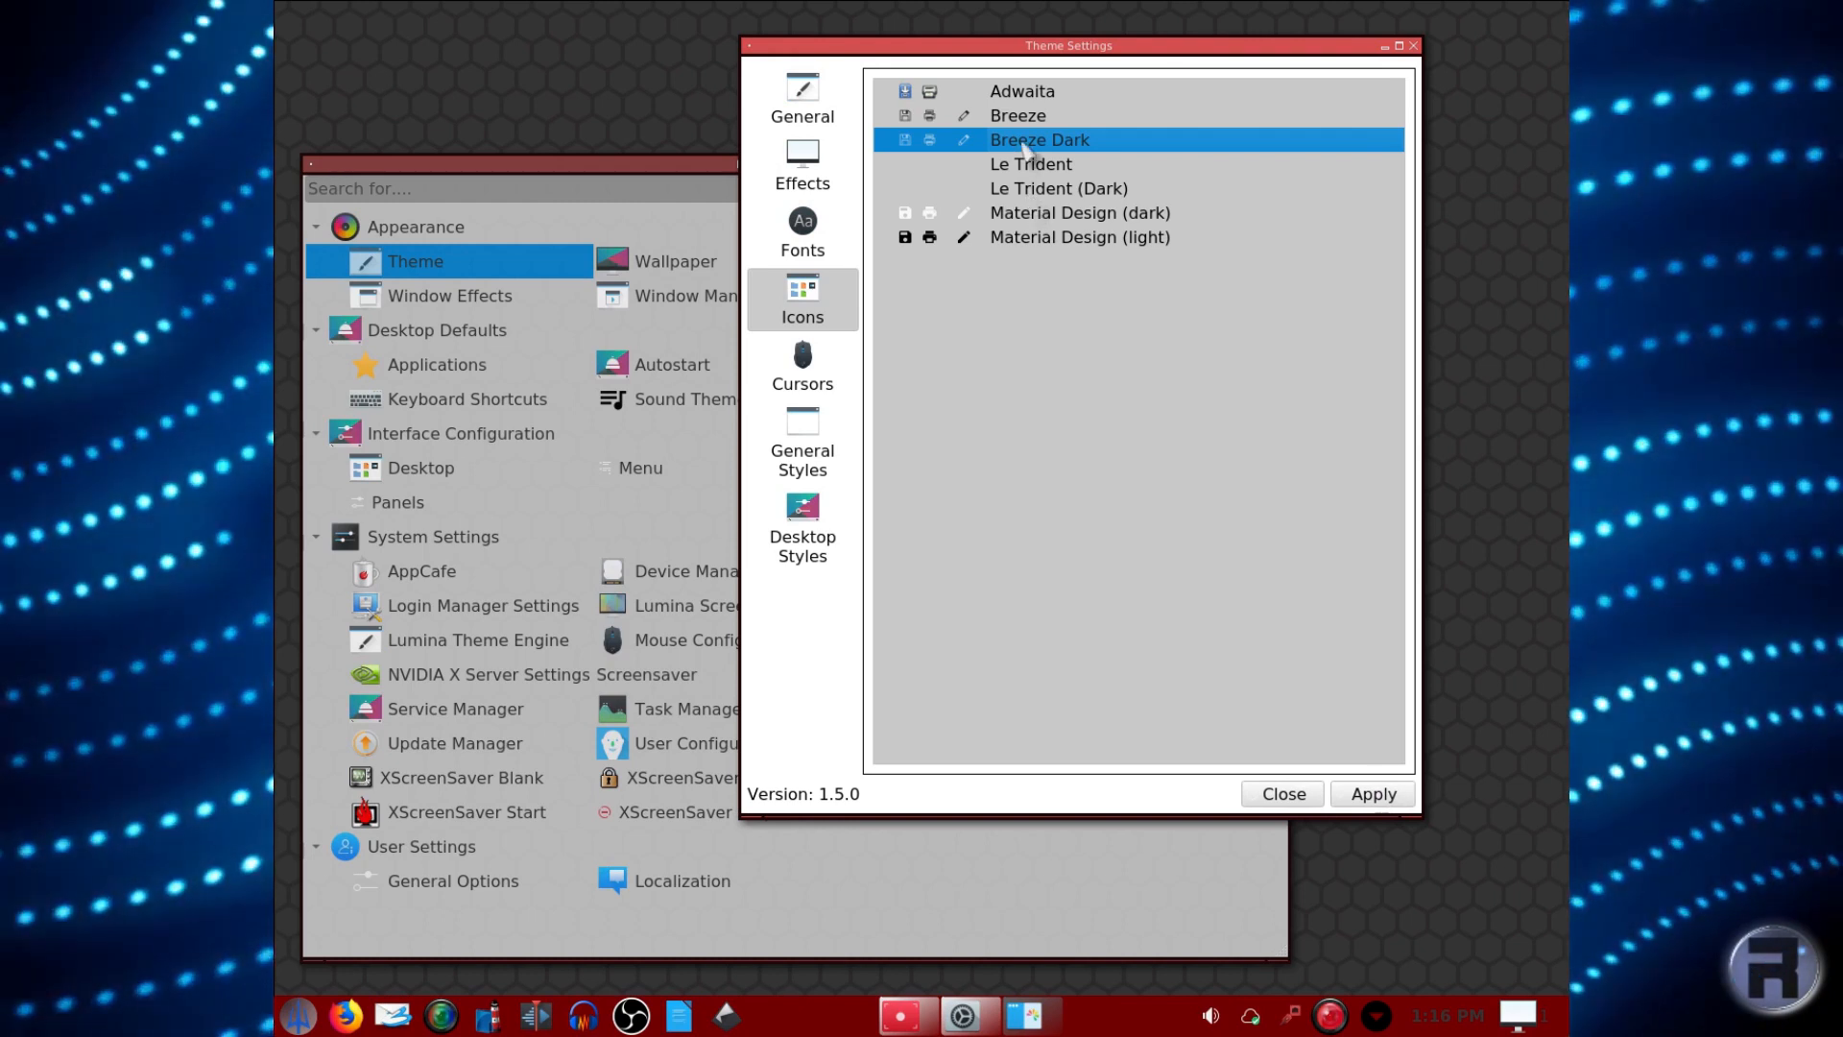
click(1022, 96)
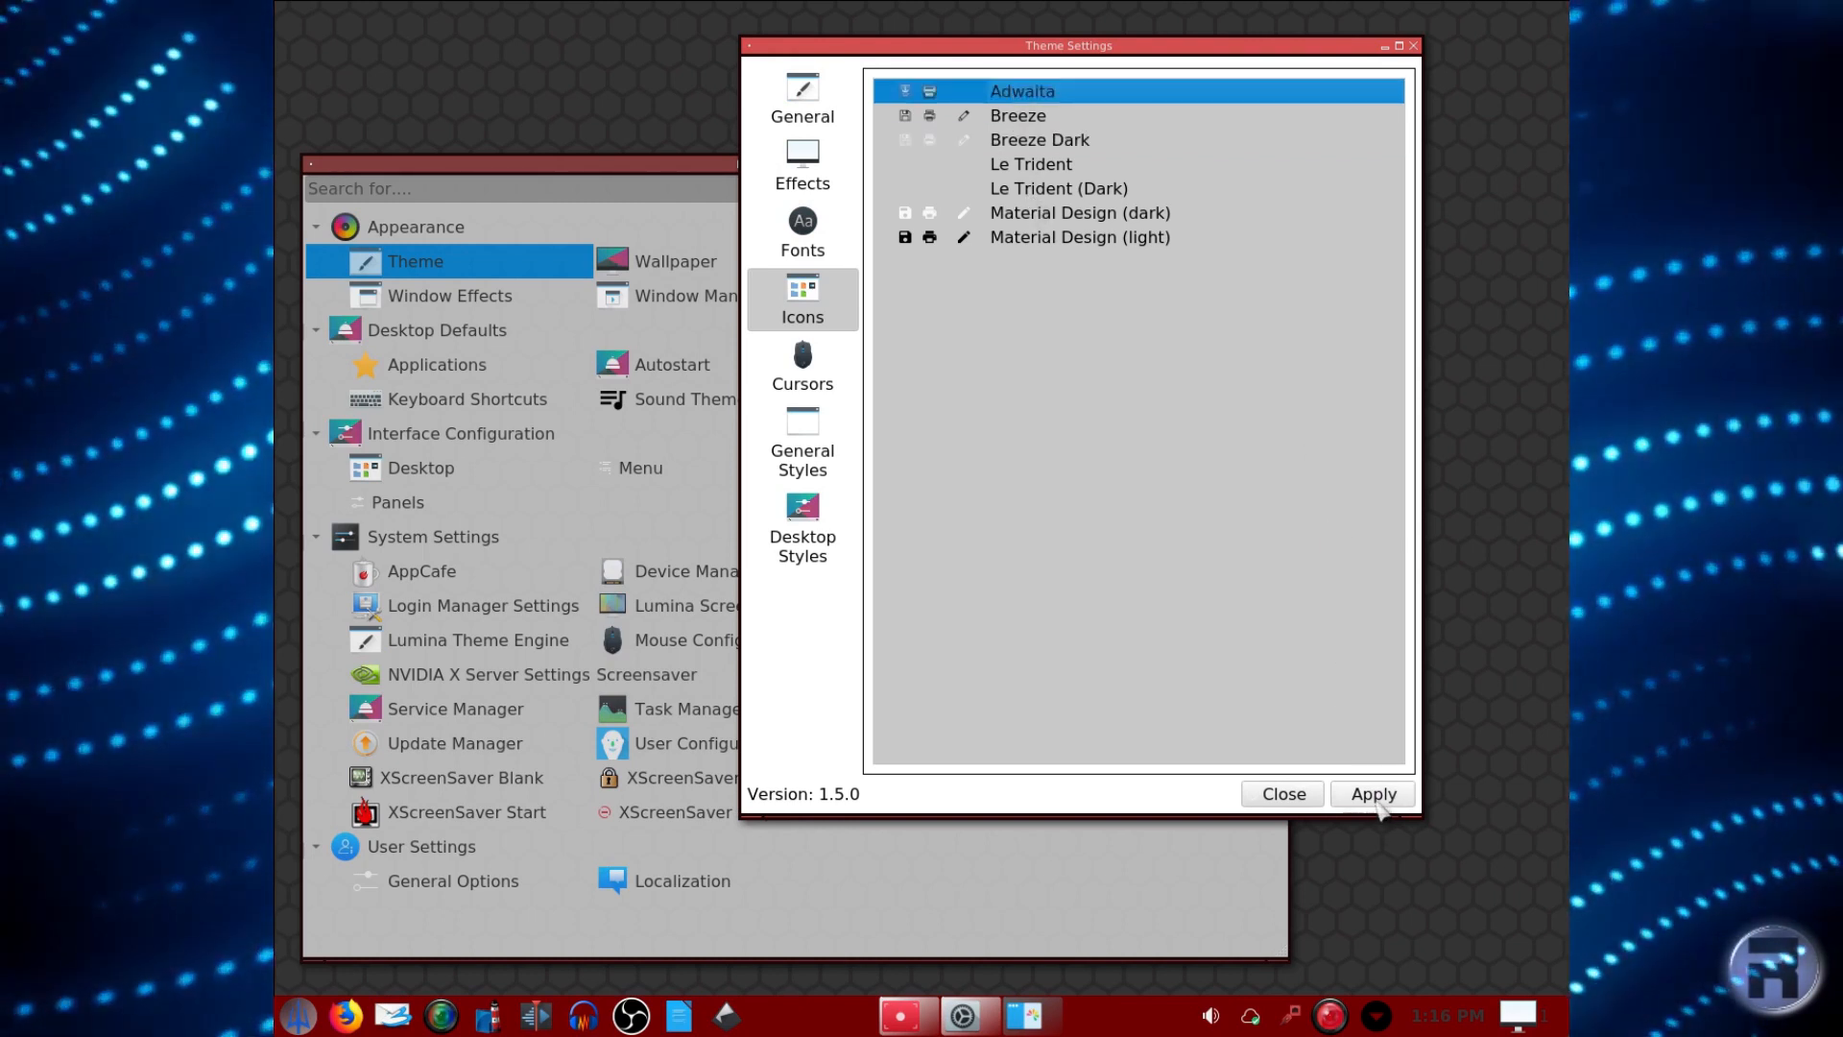
click(1376, 806)
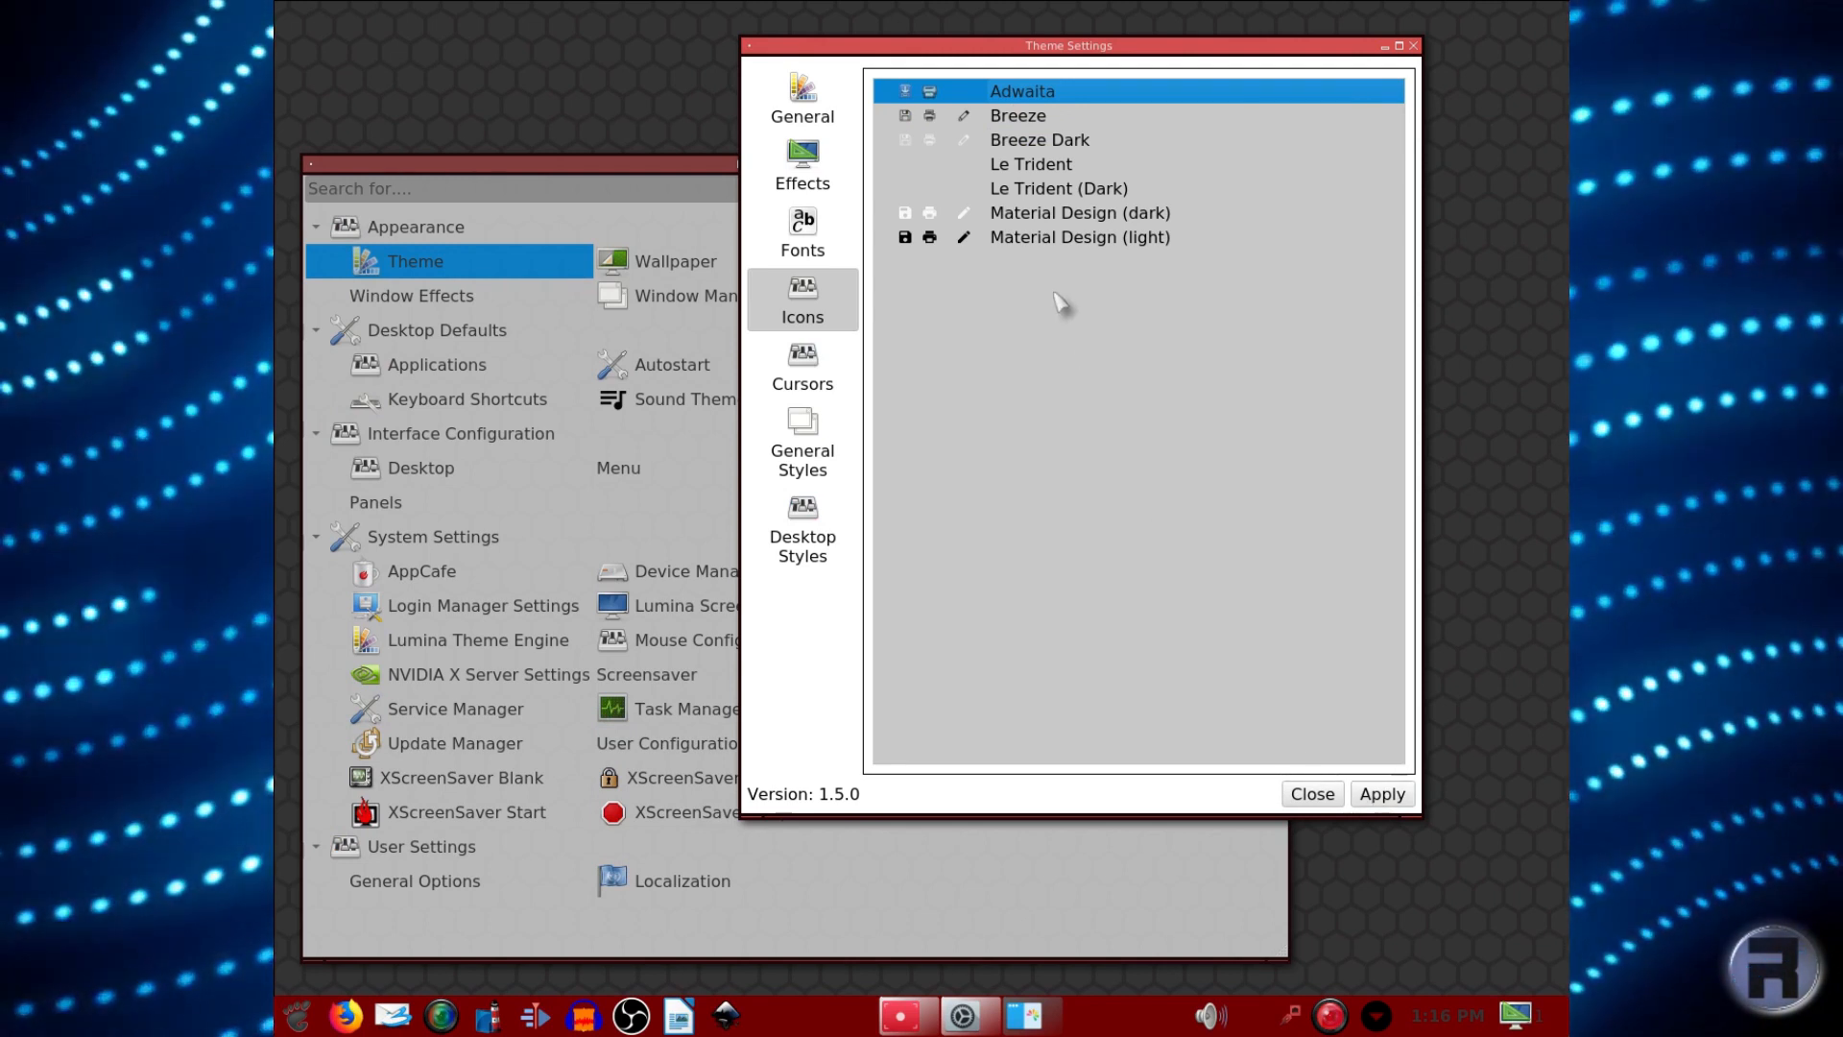
click(1061, 190)
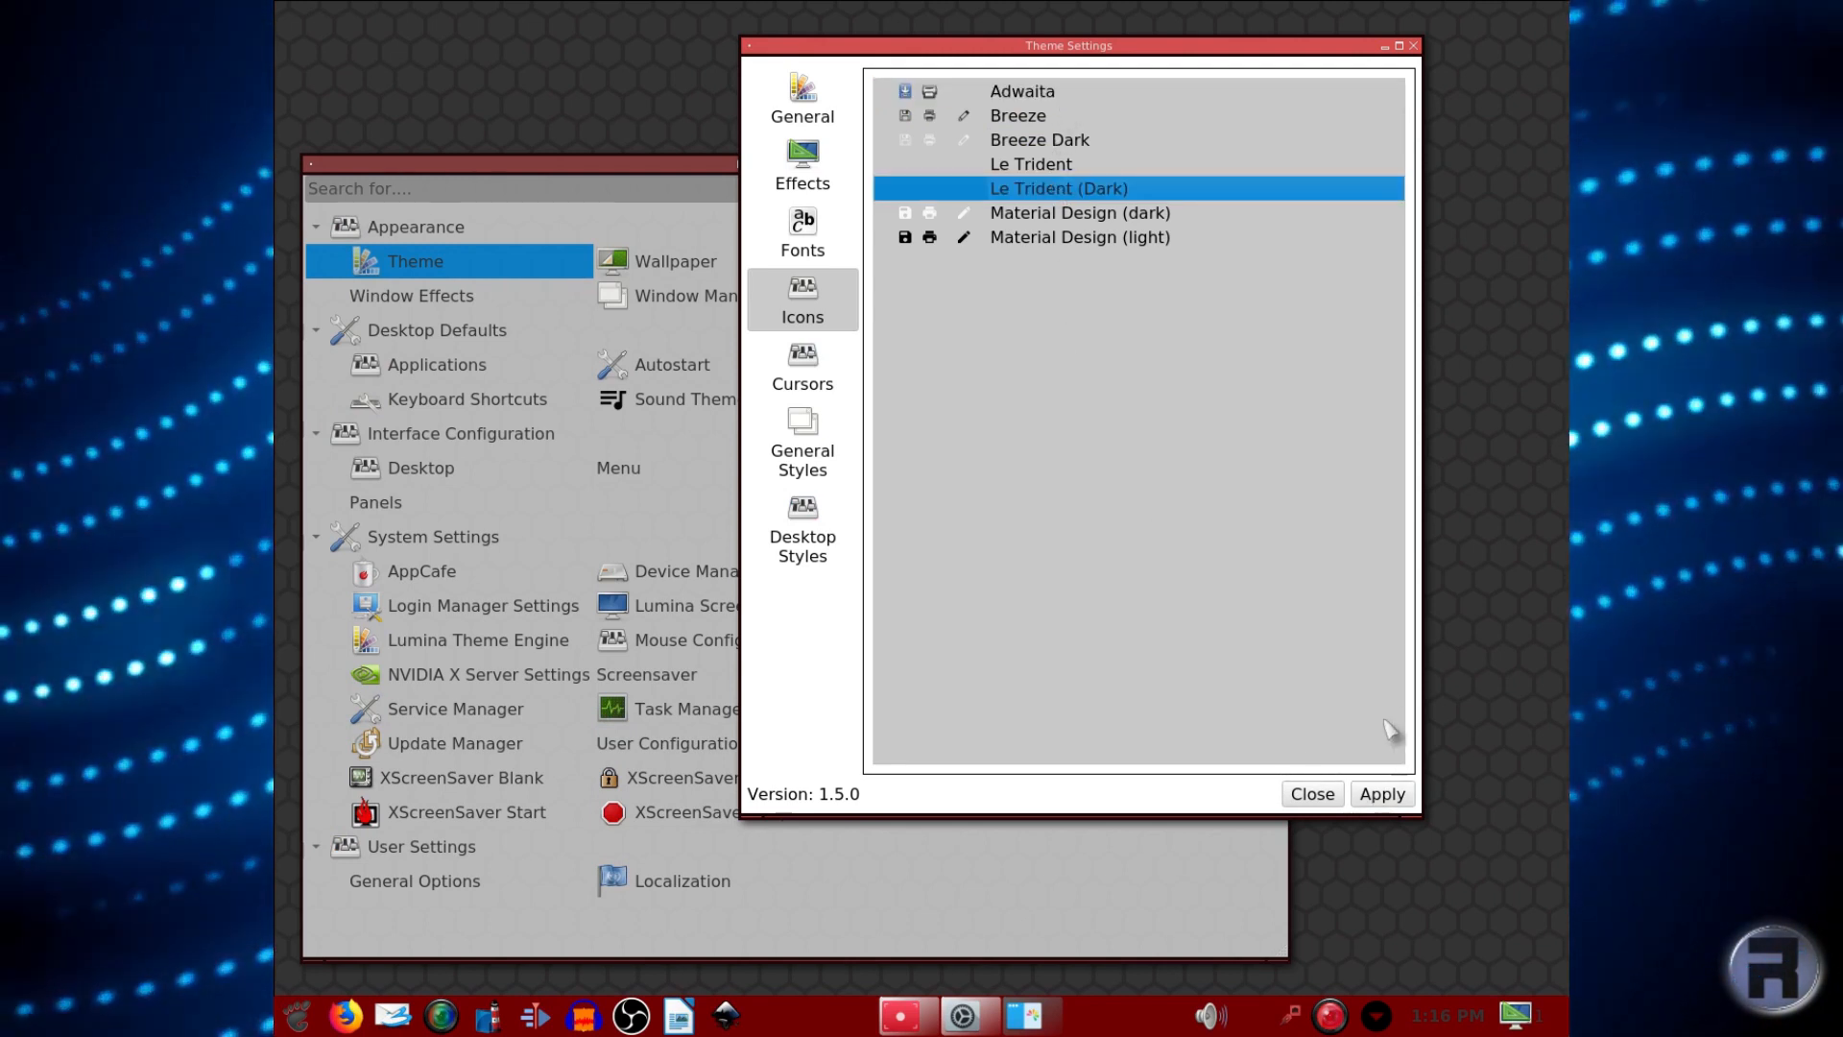
click(1380, 791)
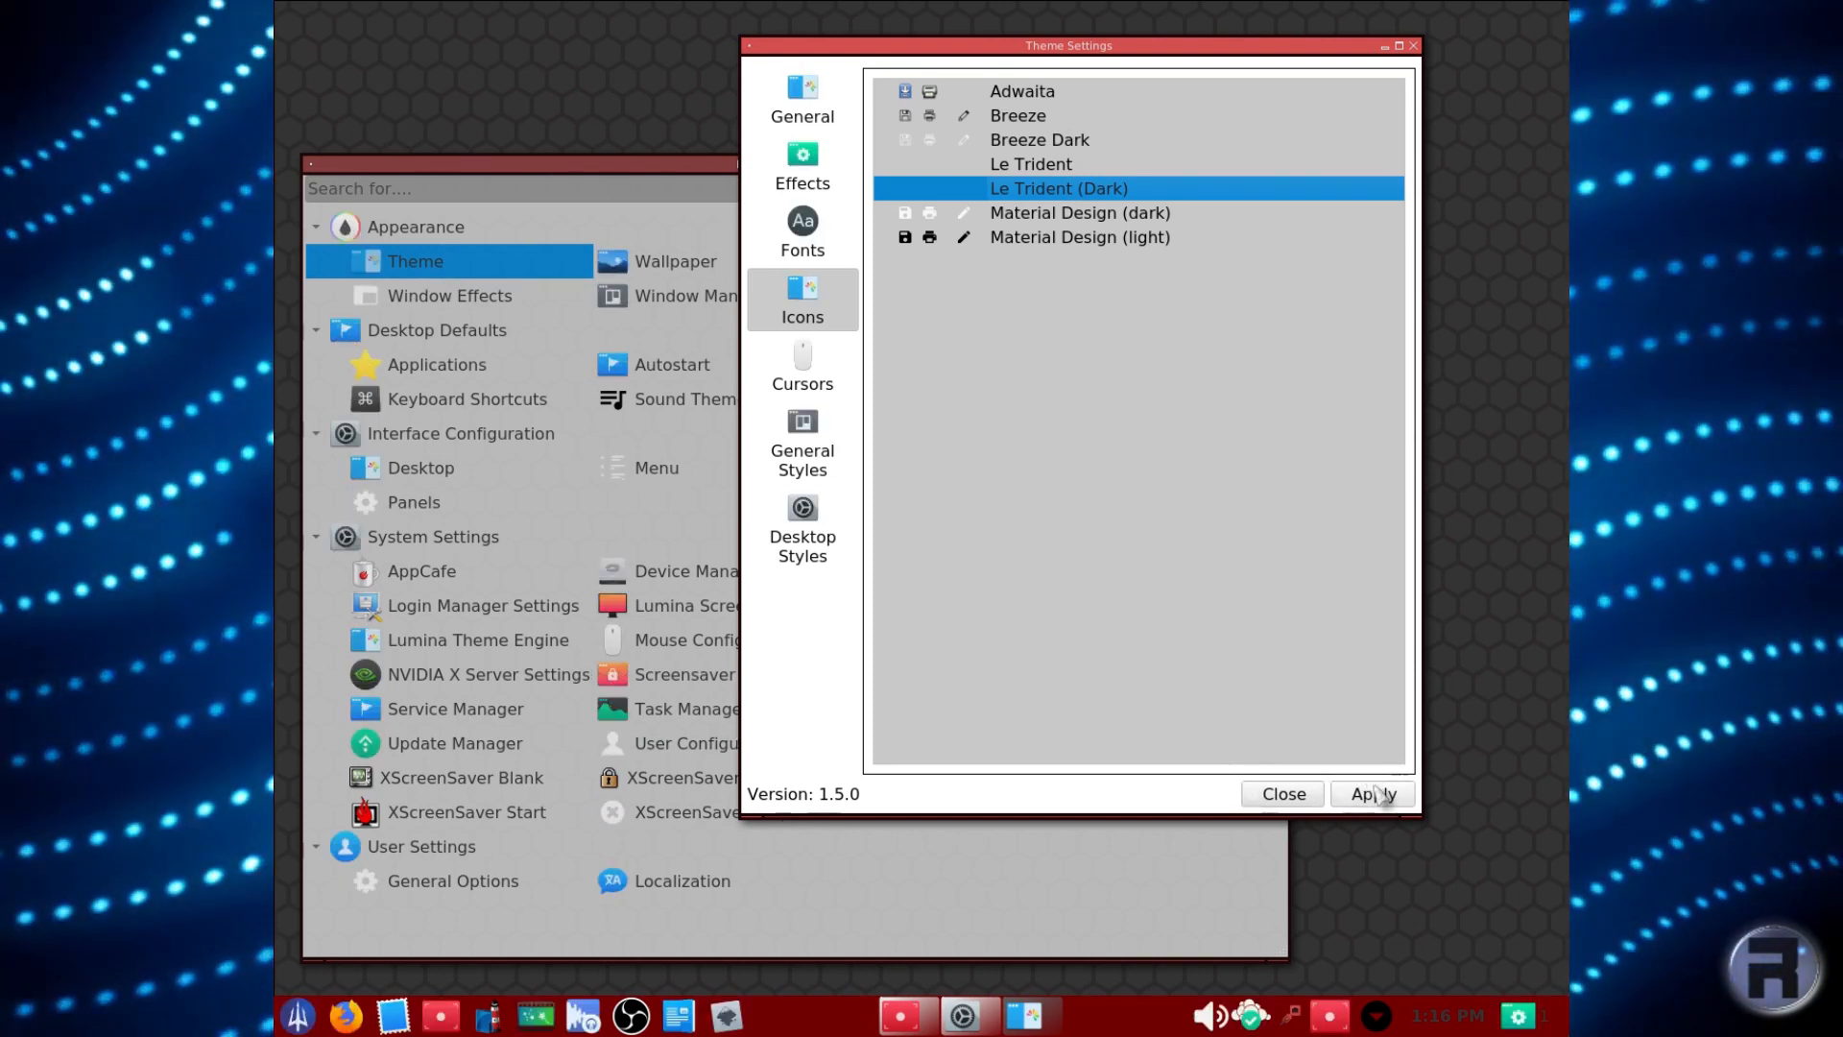
Review the available cursors and disable the traynotification-simple, sliders-simple, tooltip-simple and scrollbar-simple general styles.
click(805, 357)
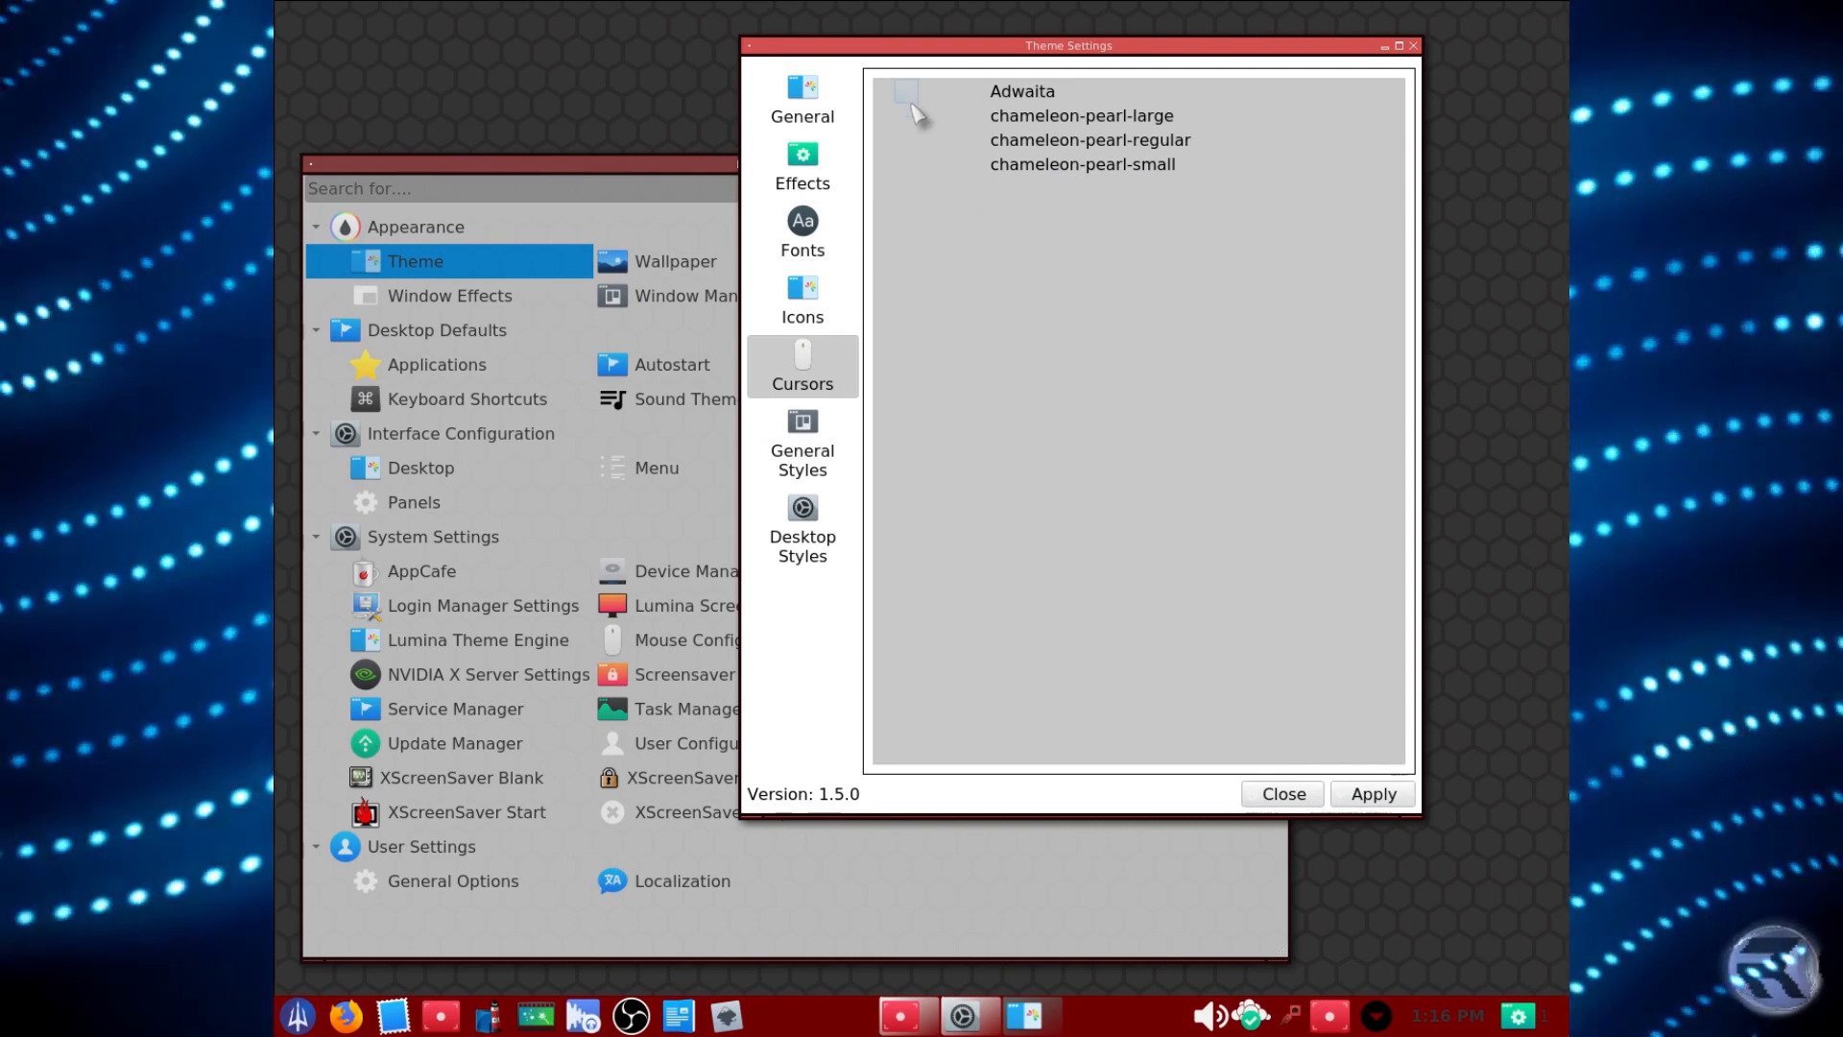
click(816, 432)
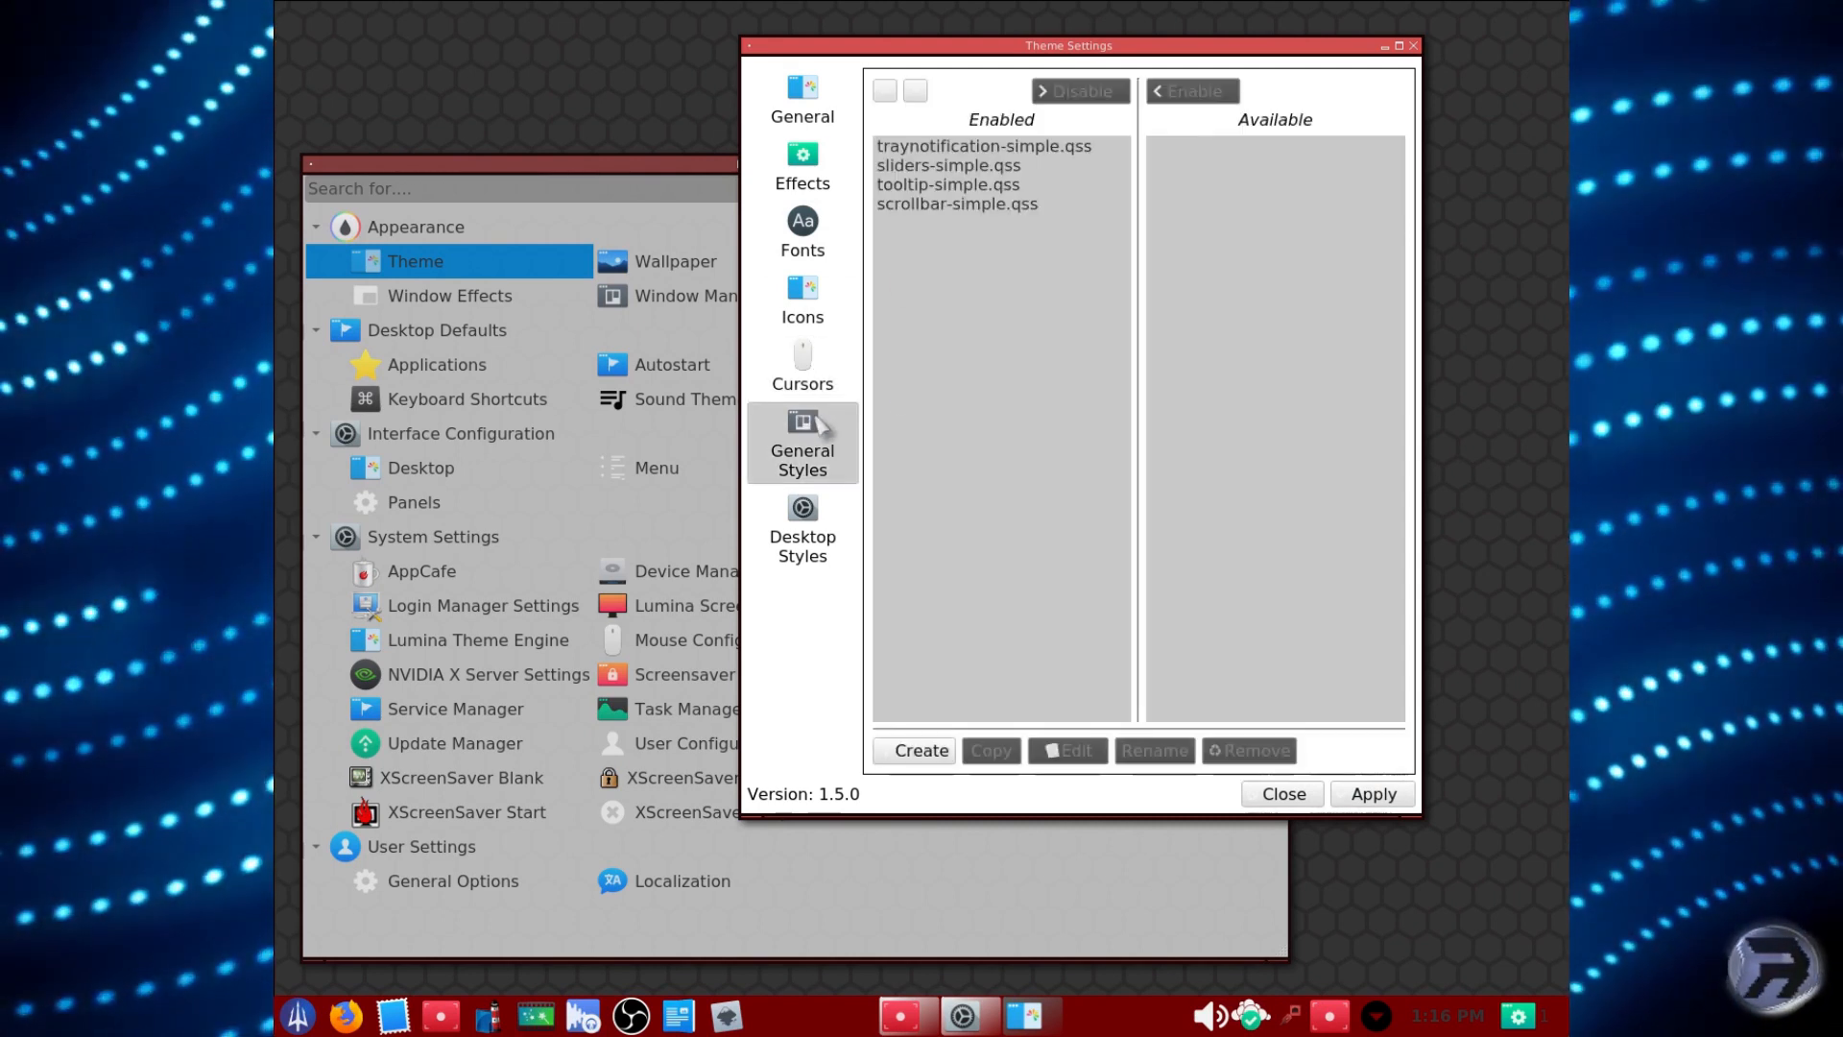
click(1027, 148)
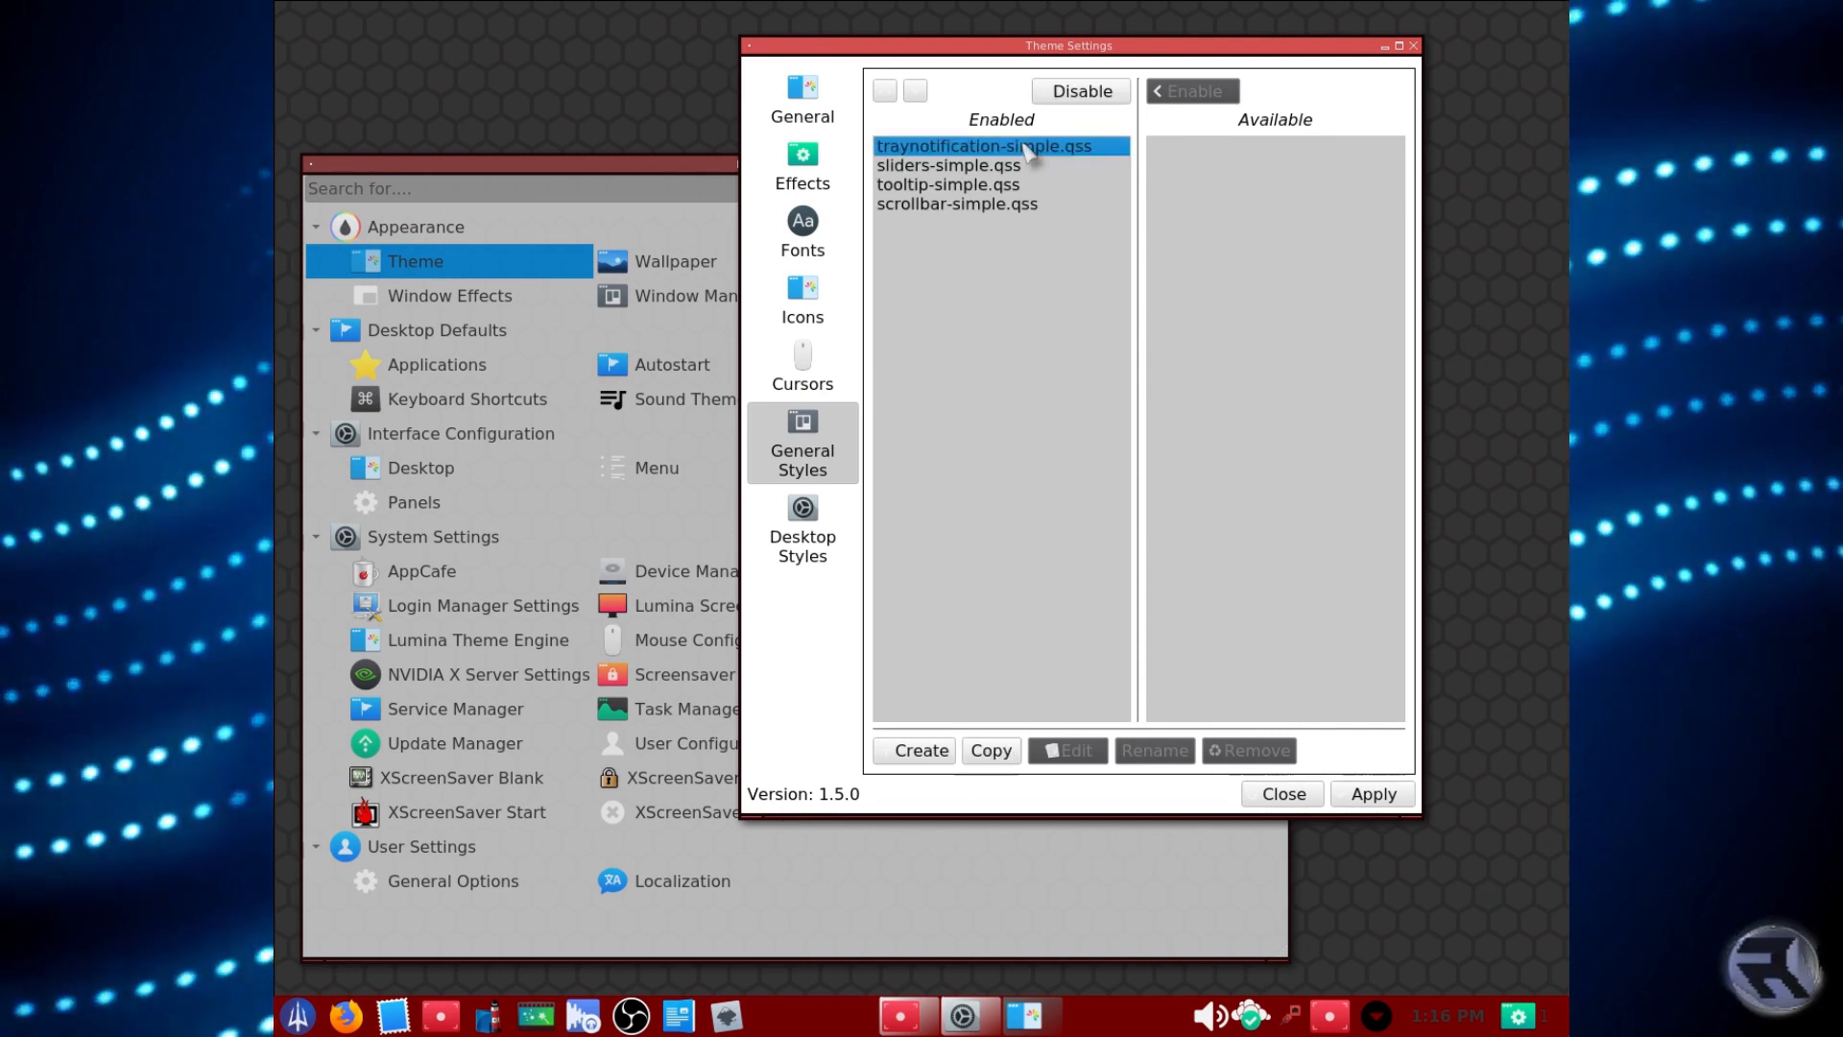
click(1104, 94)
click(1046, 146)
click(1078, 96)
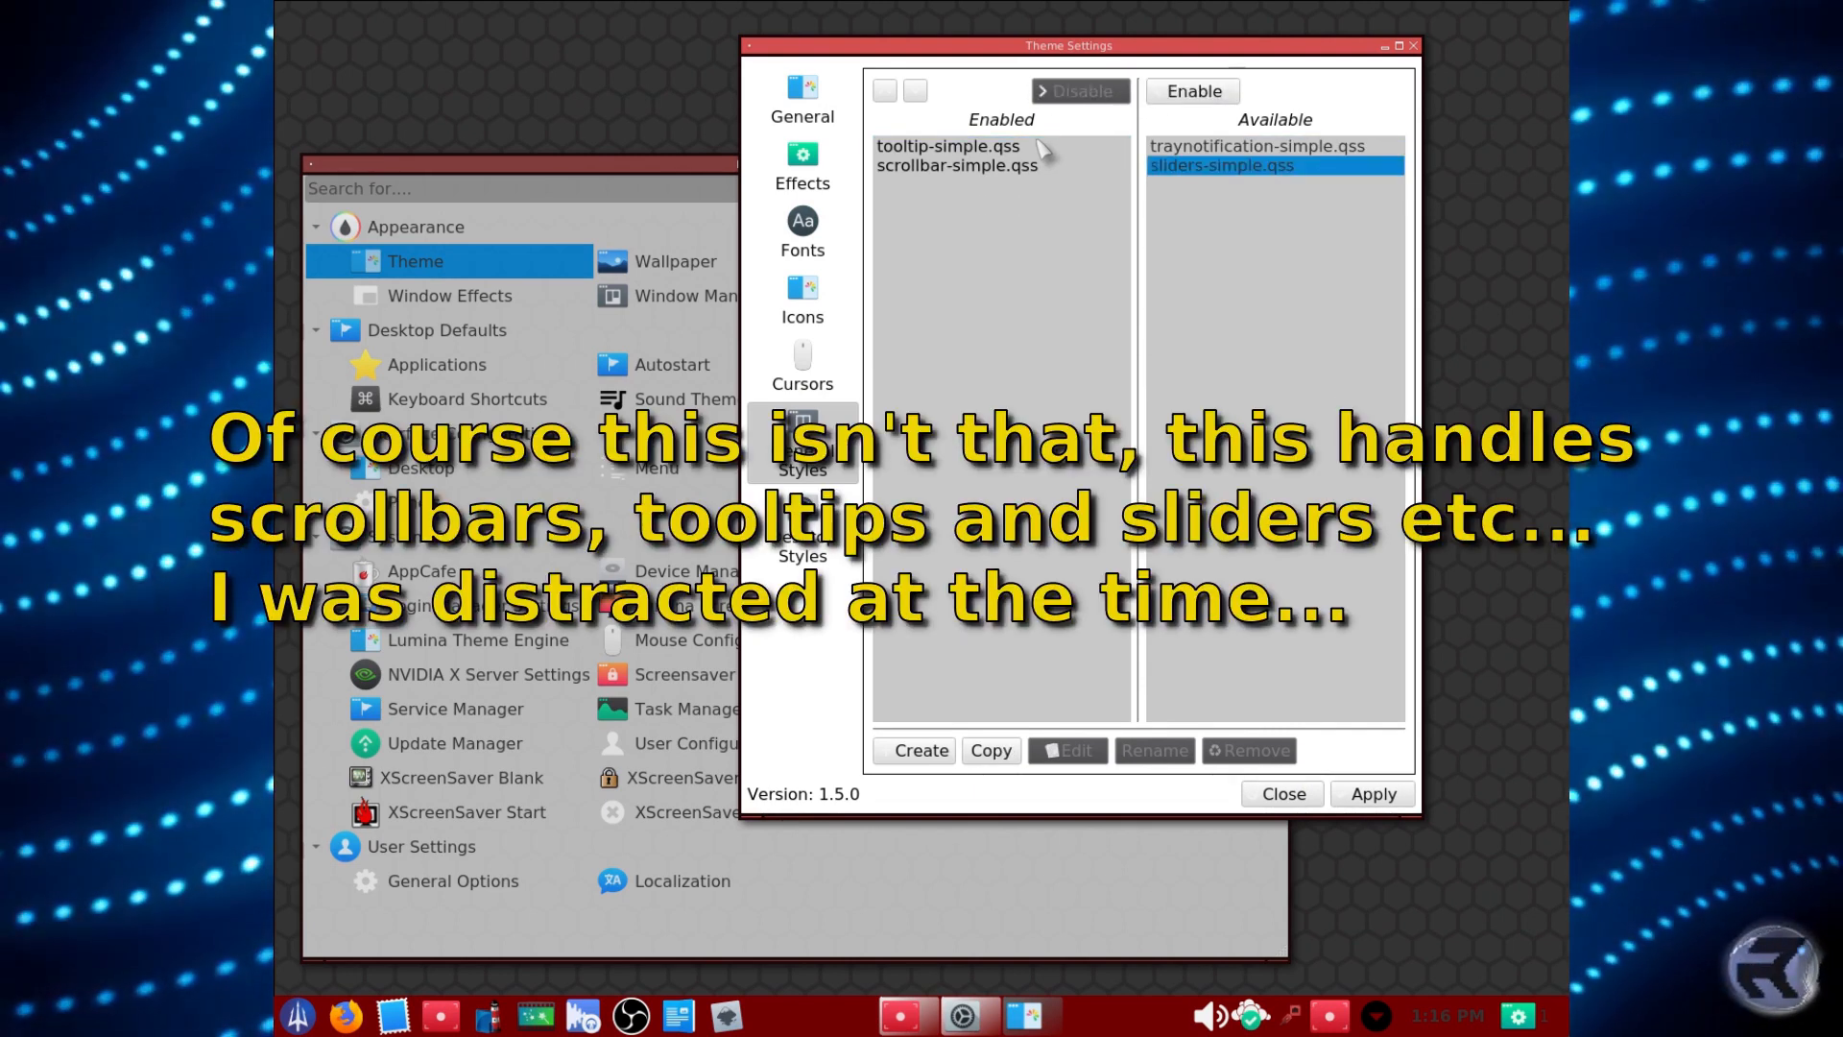
click(1042, 146)
click(1080, 93)
click(1022, 149)
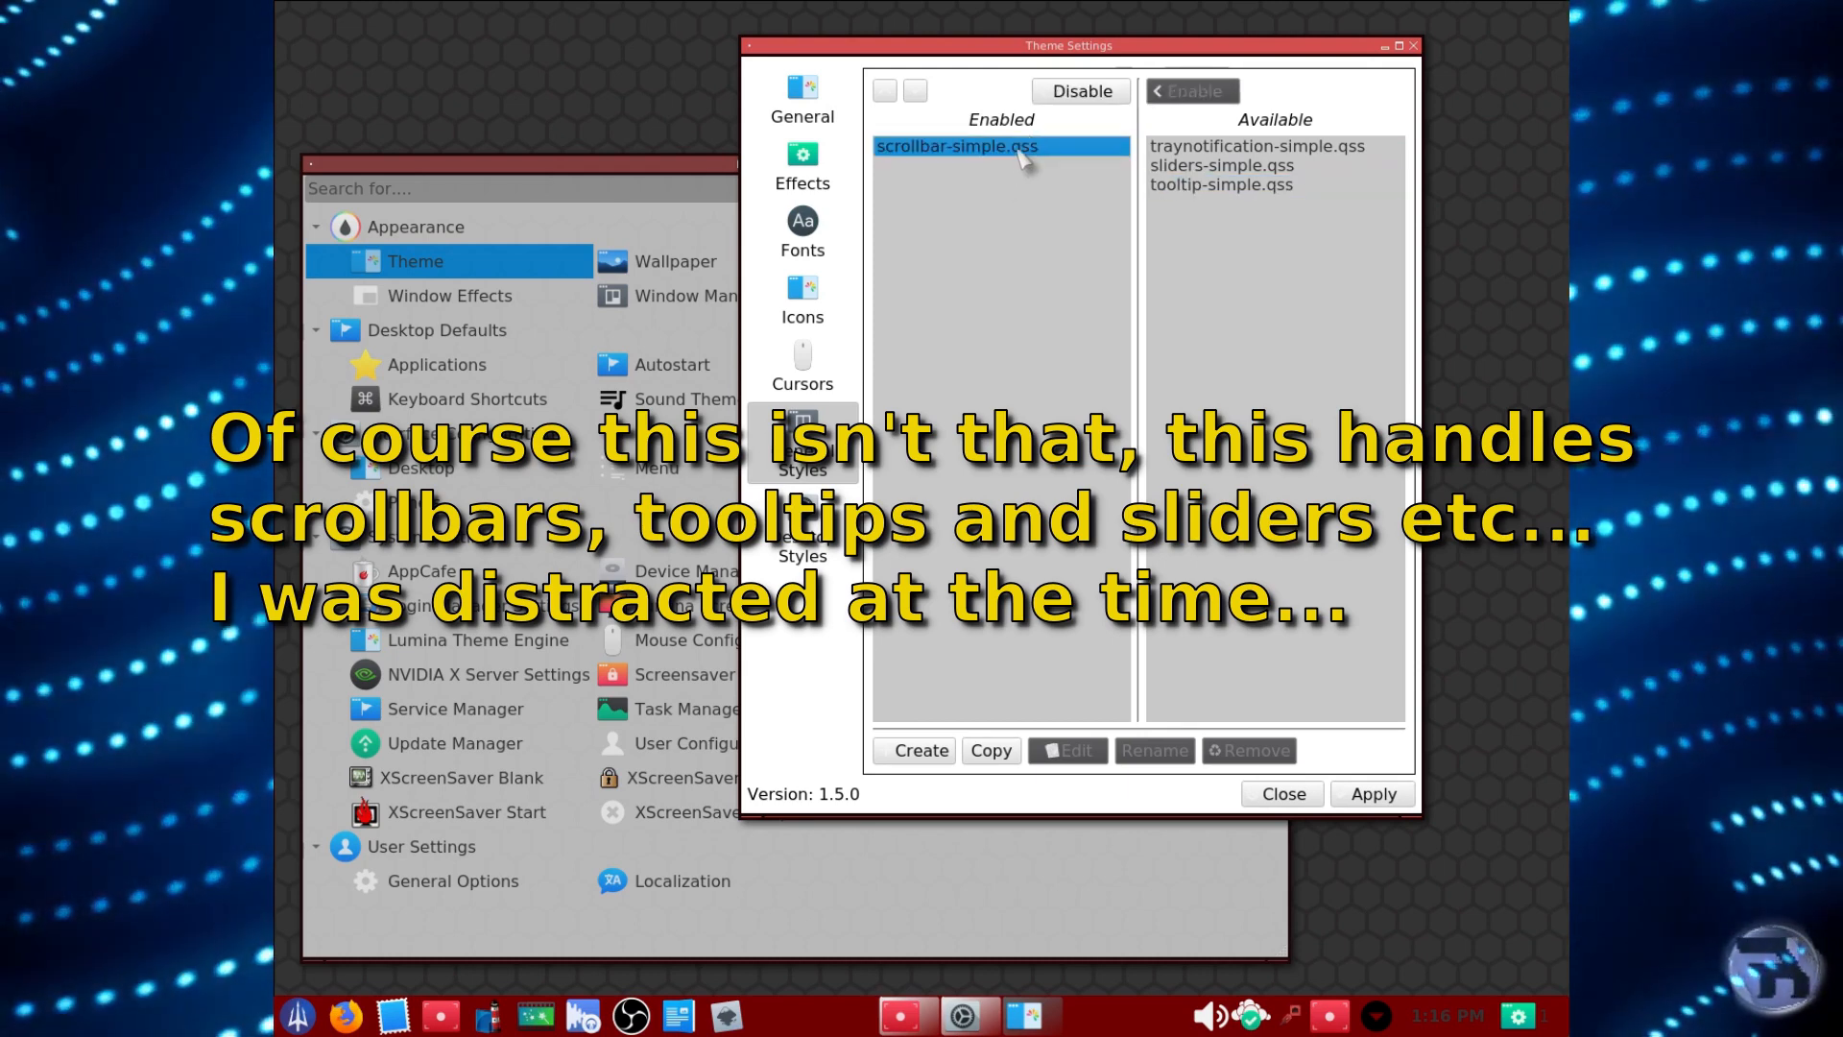
click(1082, 91)
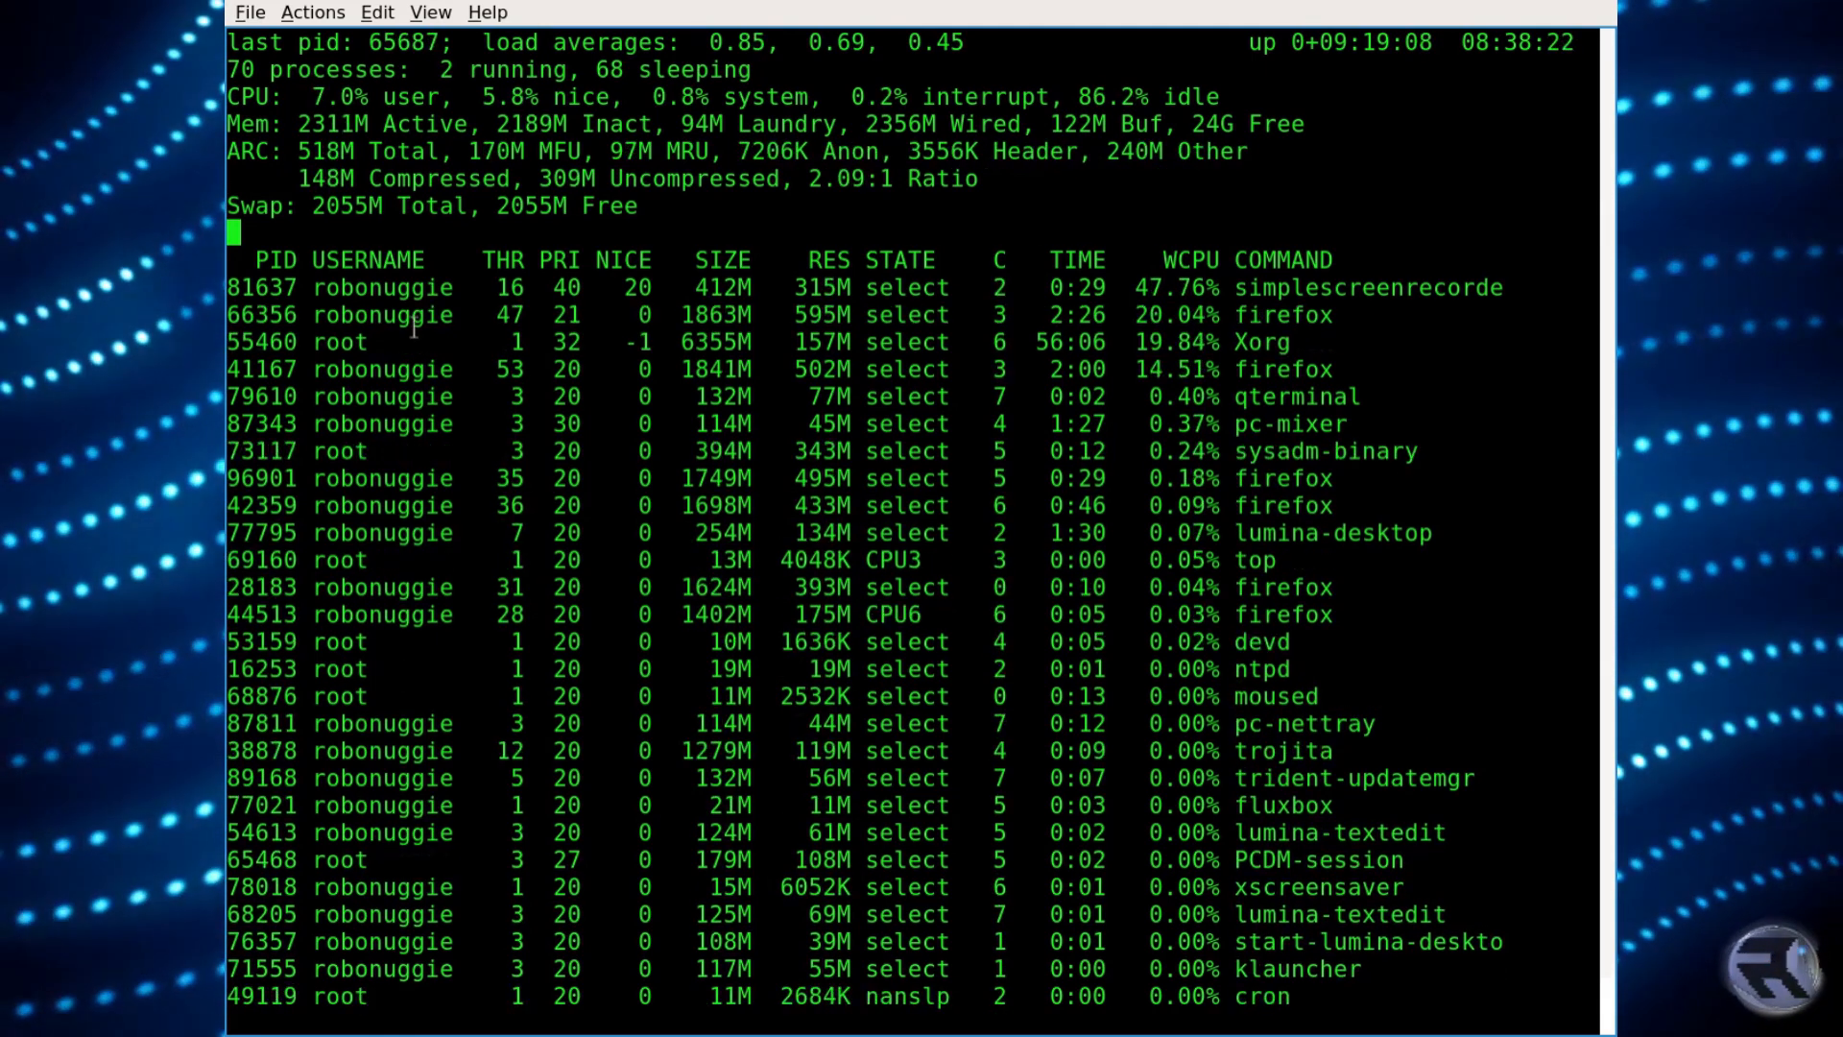
Switch to the root terminal, clear its screen and run vmstat 3 to monitor system activity every three seconds.
text(clear)
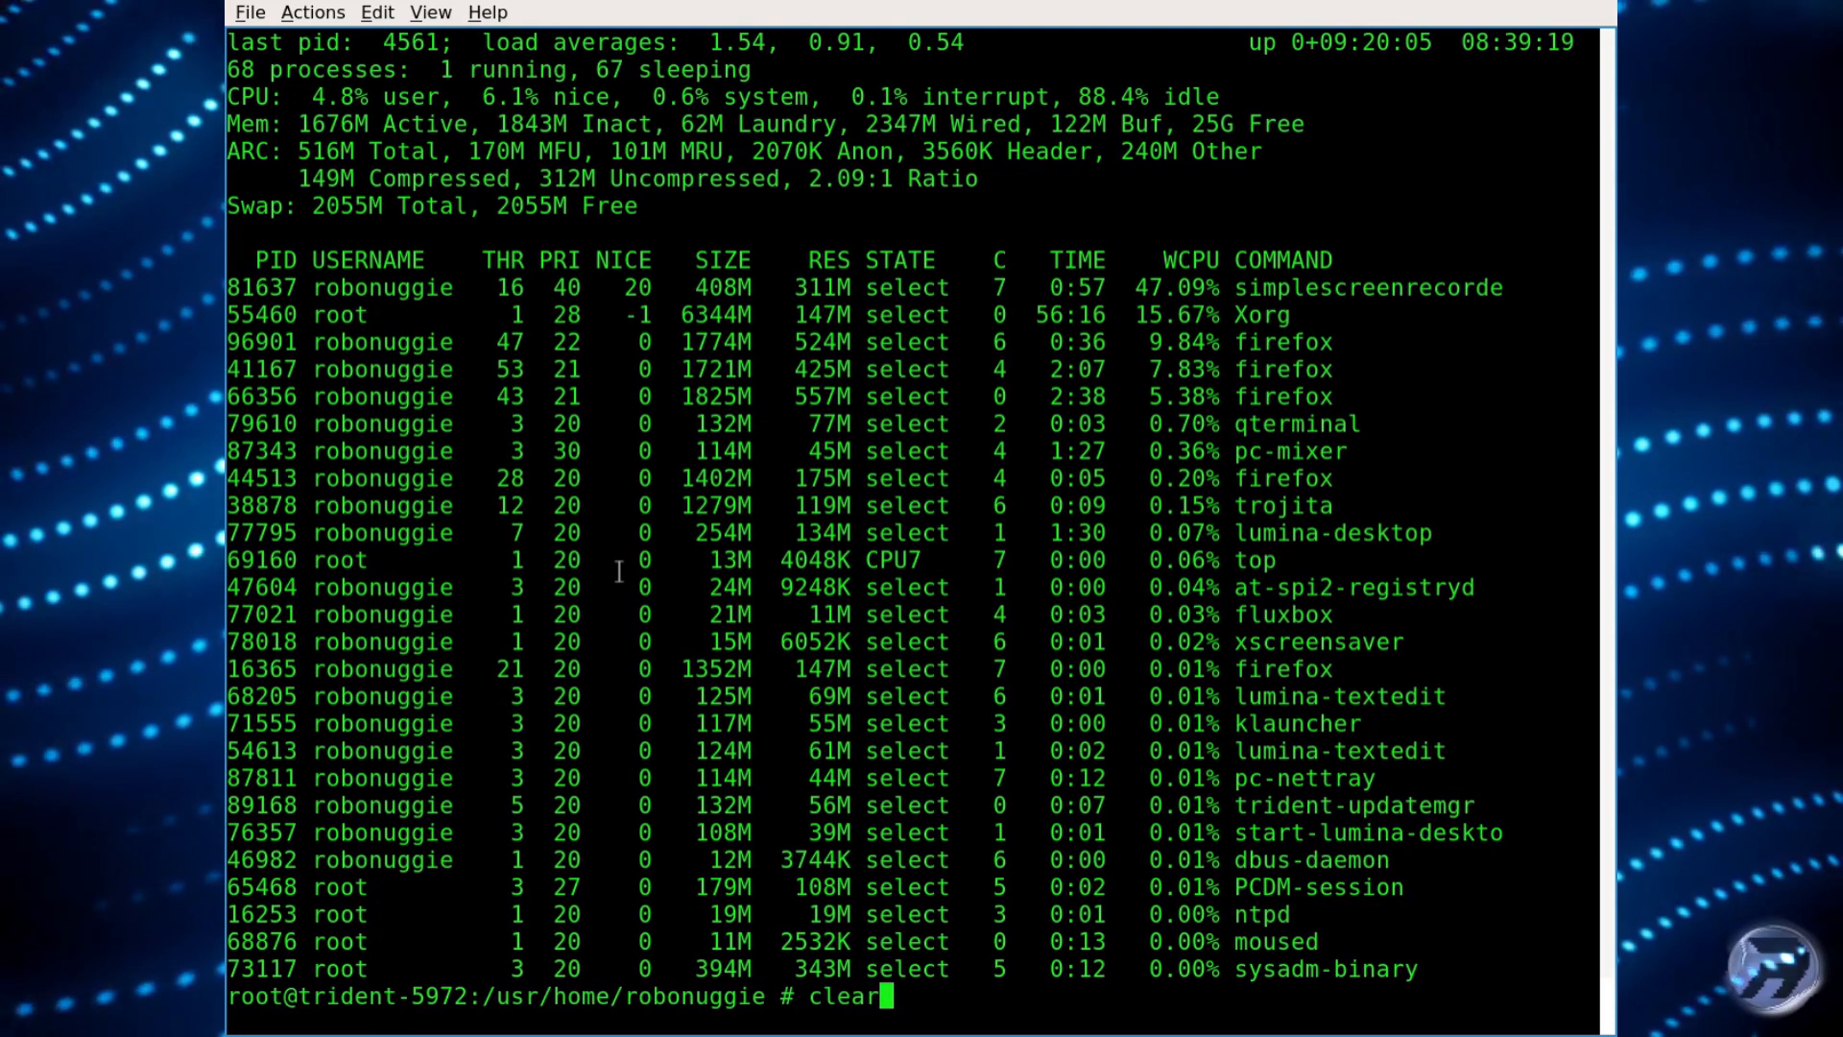
key(Return)
text(vmstat )
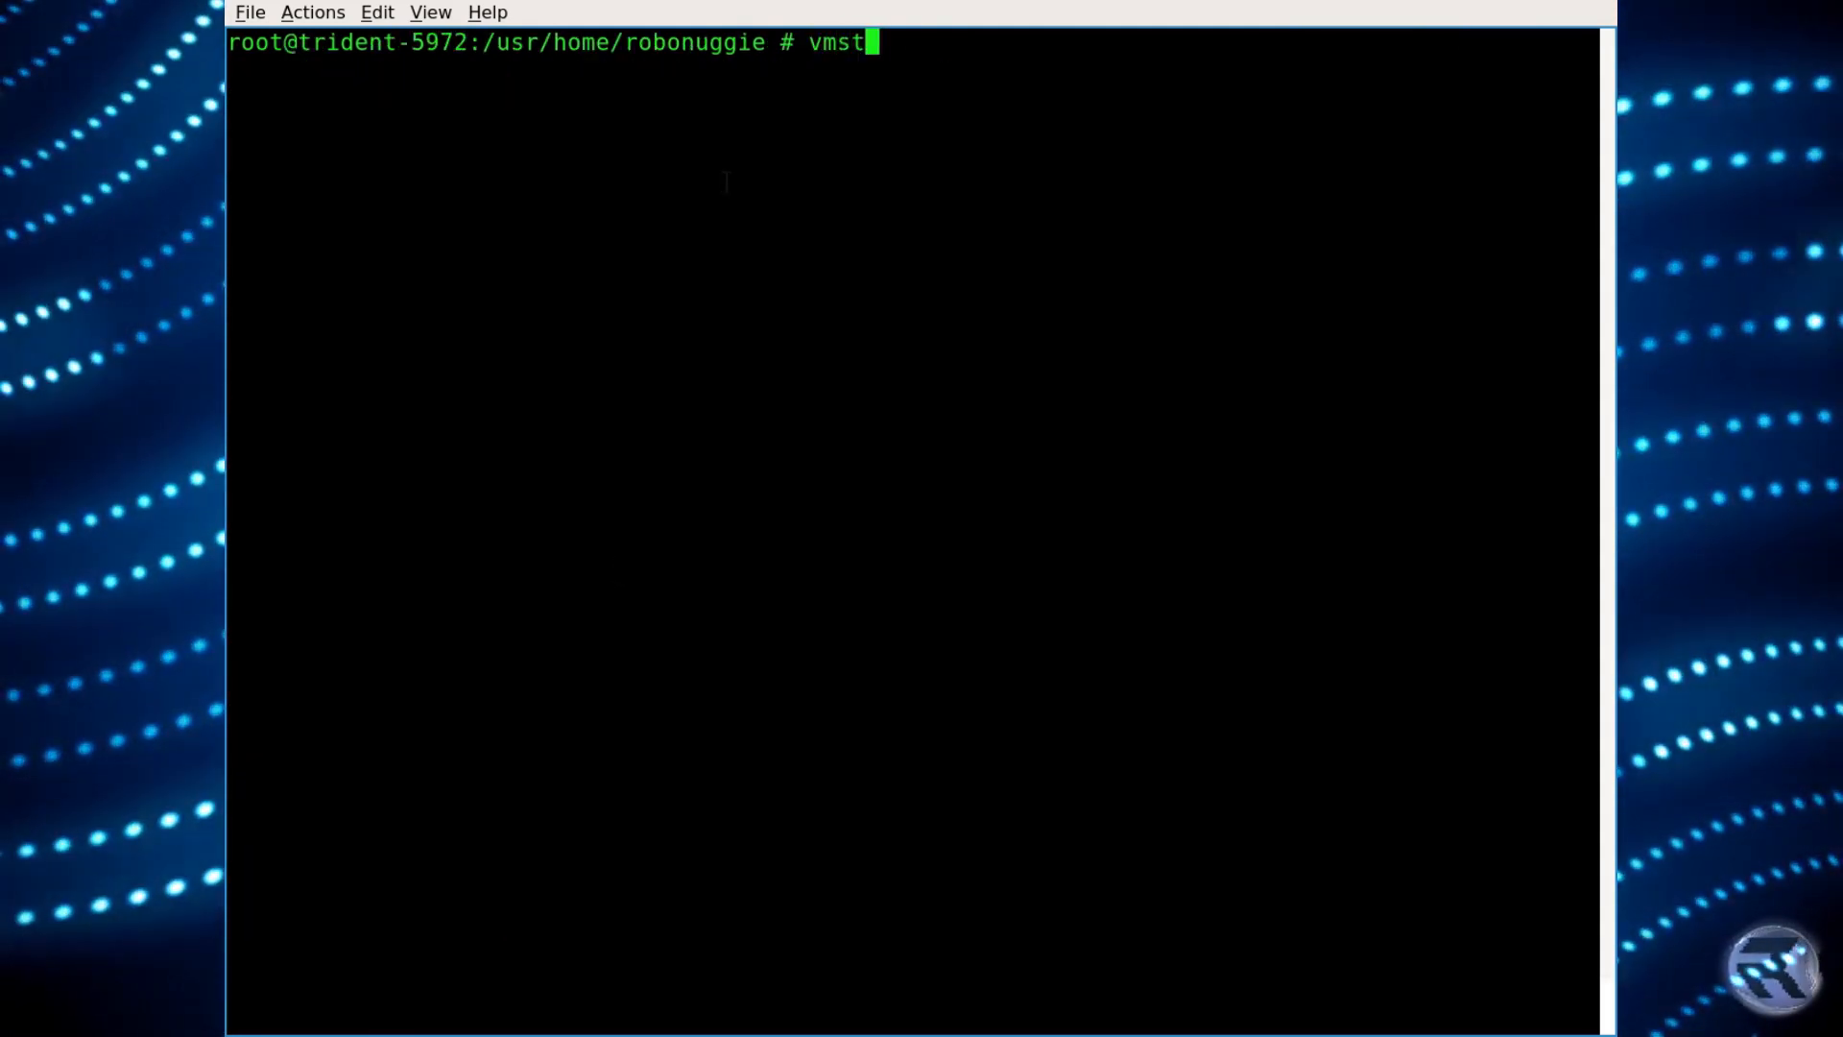
text(3)
key(Return)
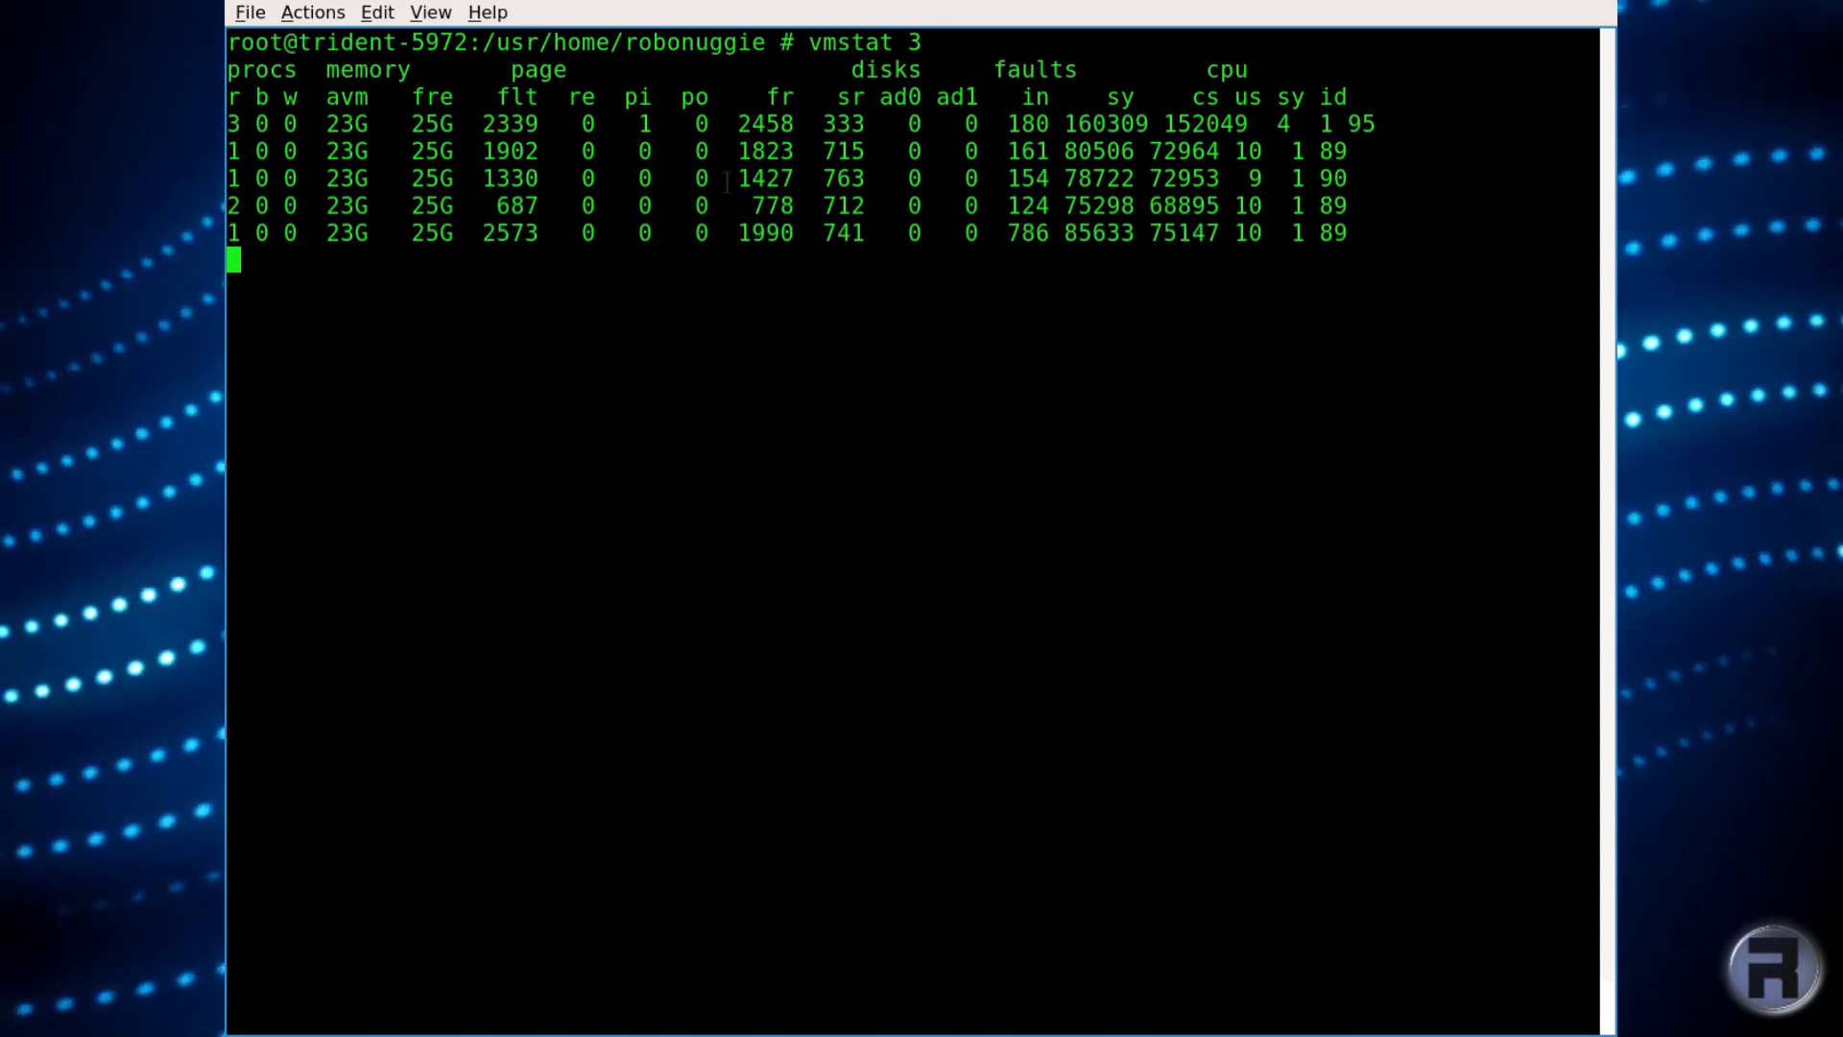
Monitor disk input/output every three seconds with iostat -w3, then stop it.
text(iostat )
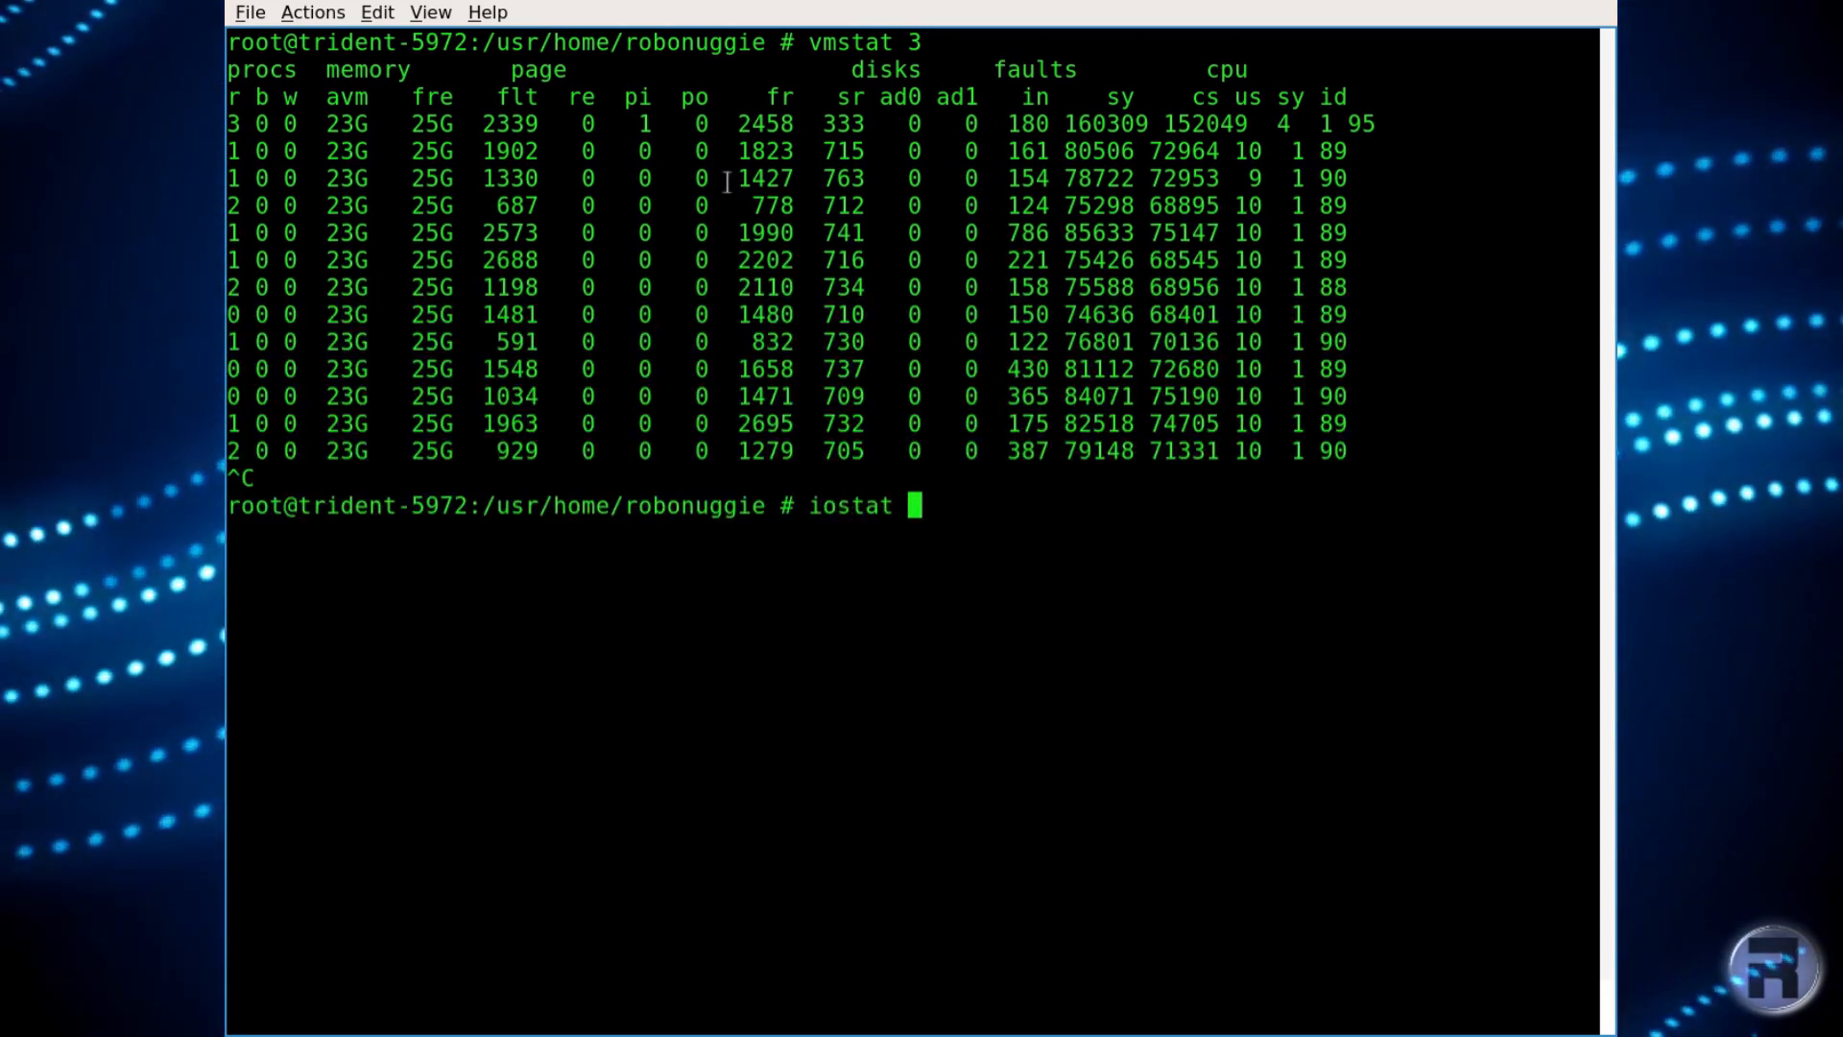
text(-)
text(w3)
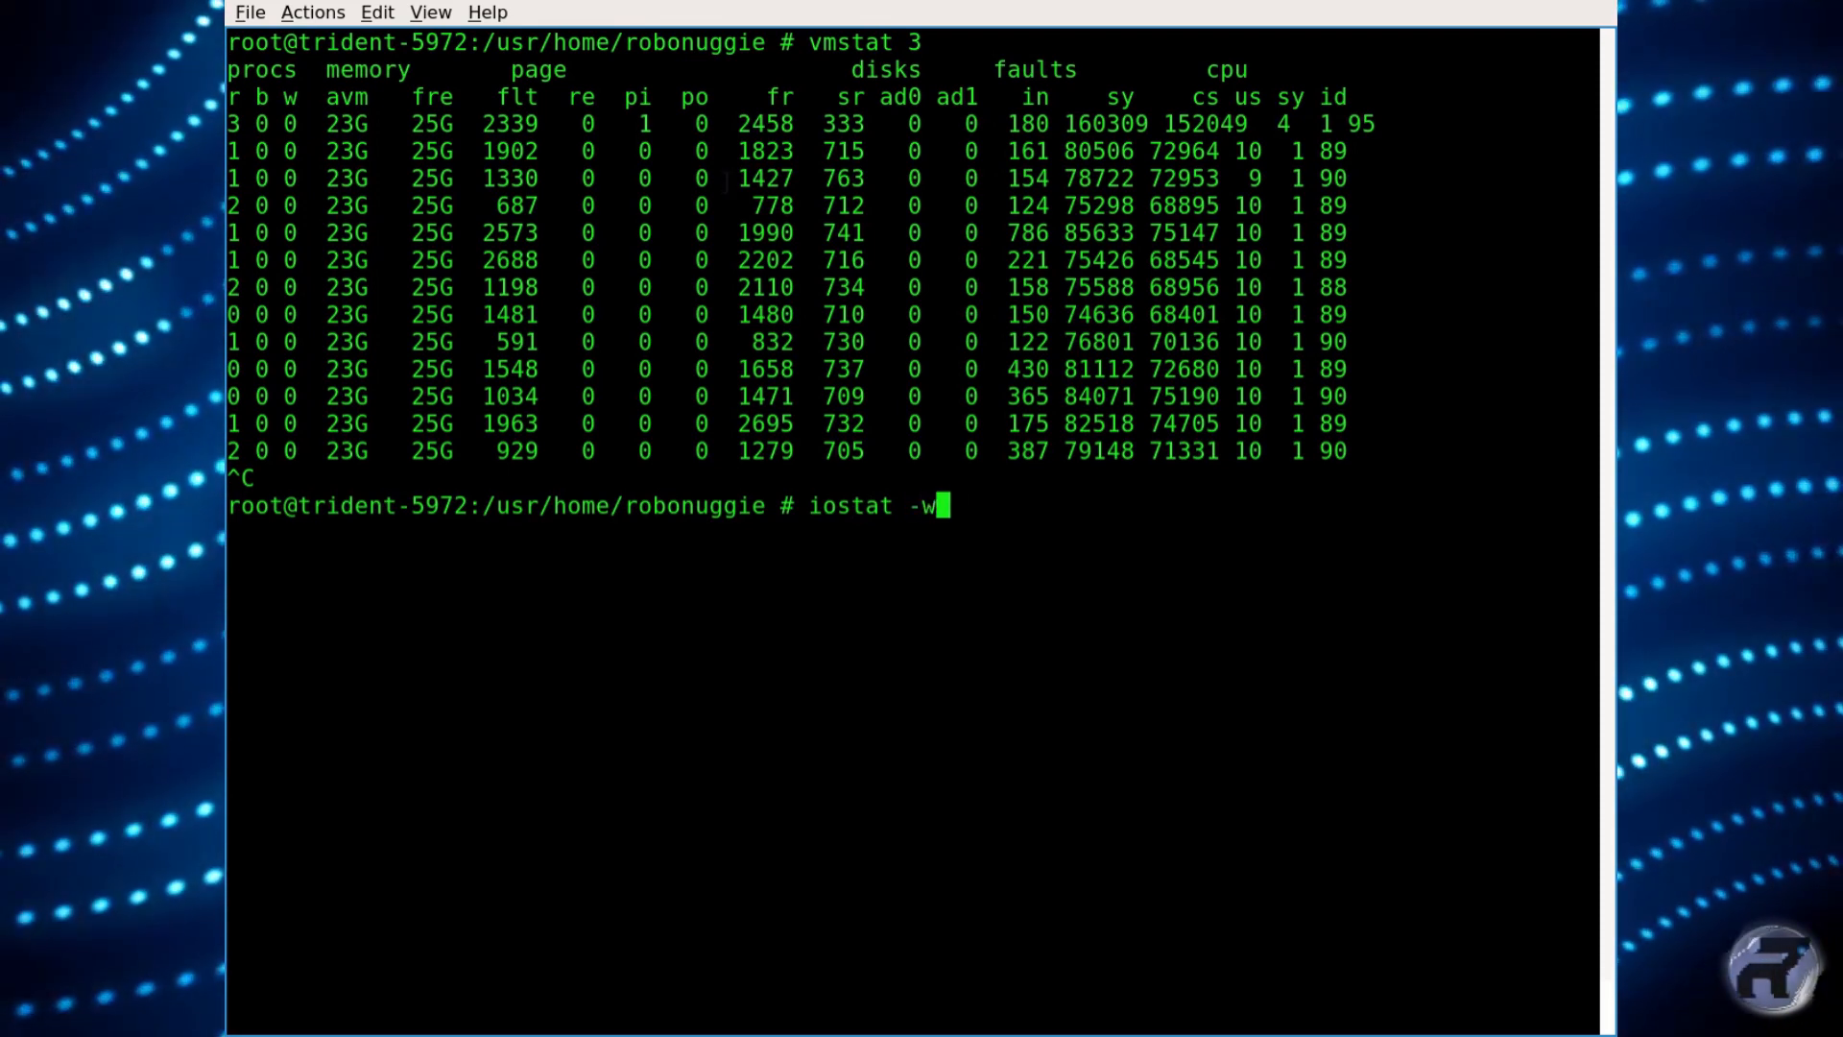
key(Return)
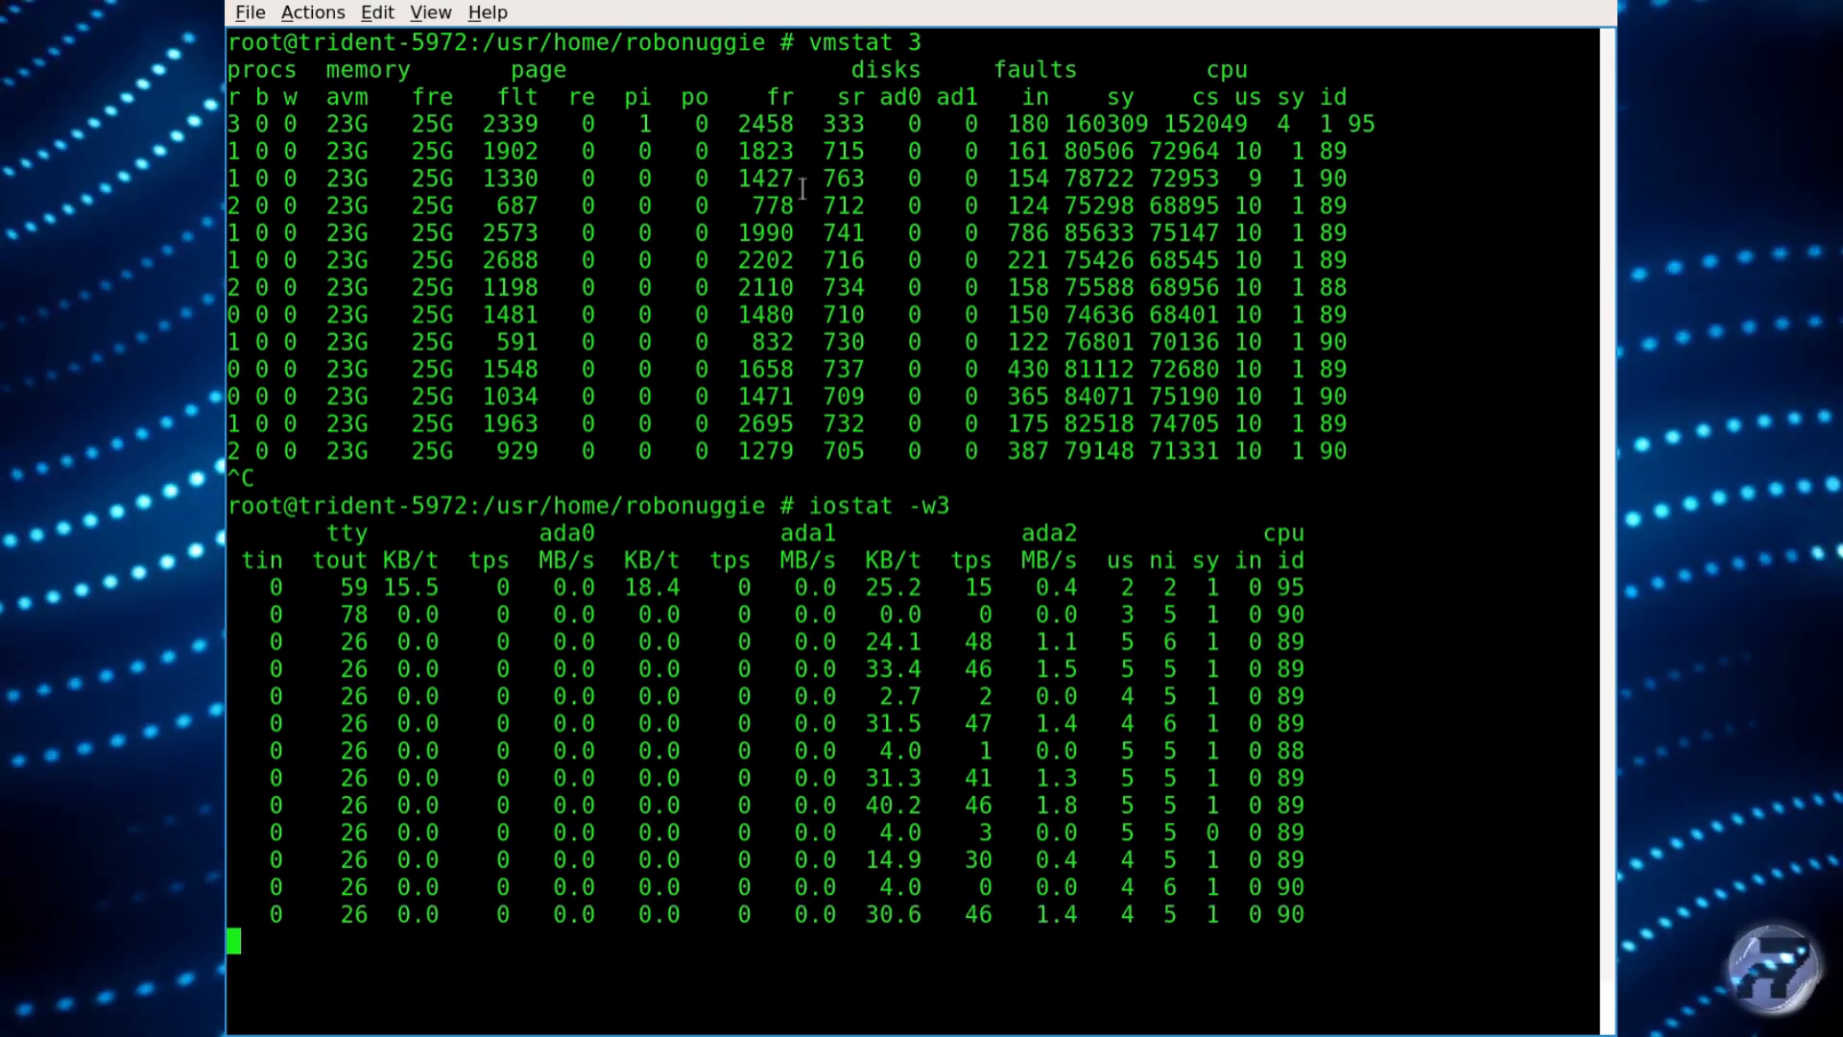
key(ctrl+c)
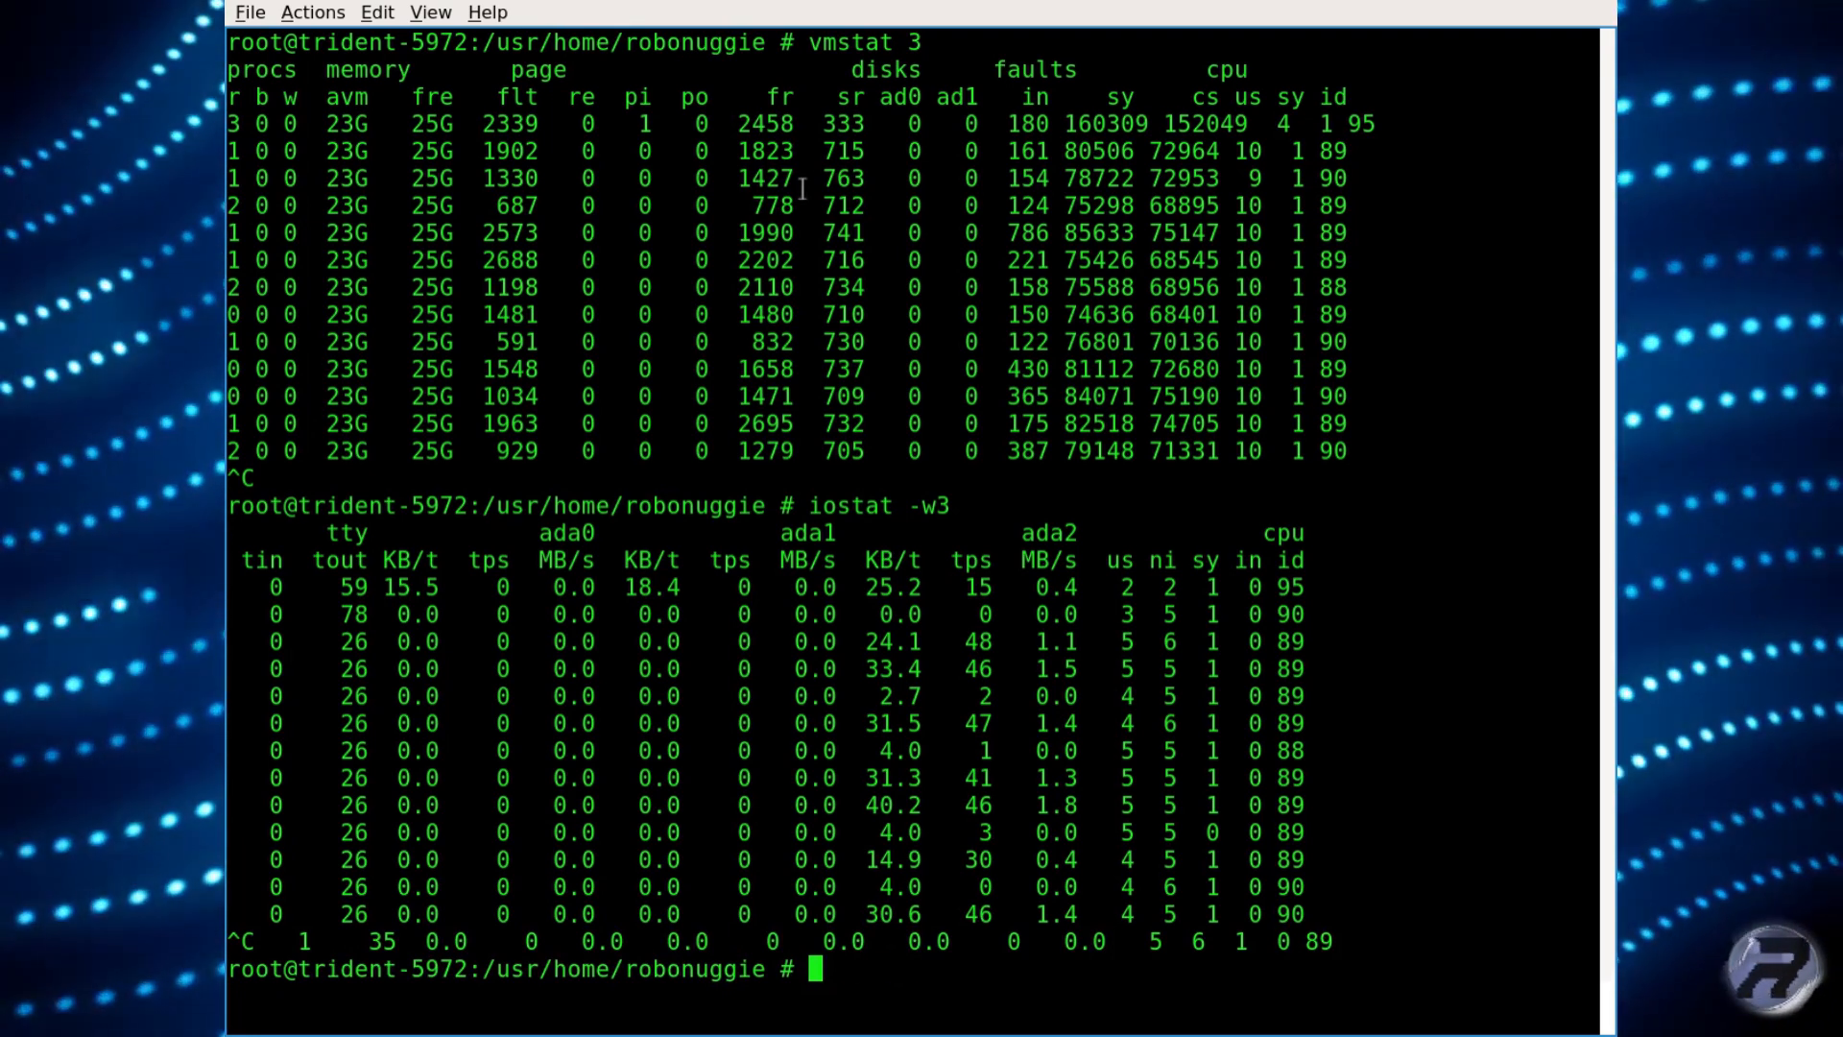
Display the live CPU and disk activity bars with systat -iostat.
text(systat)
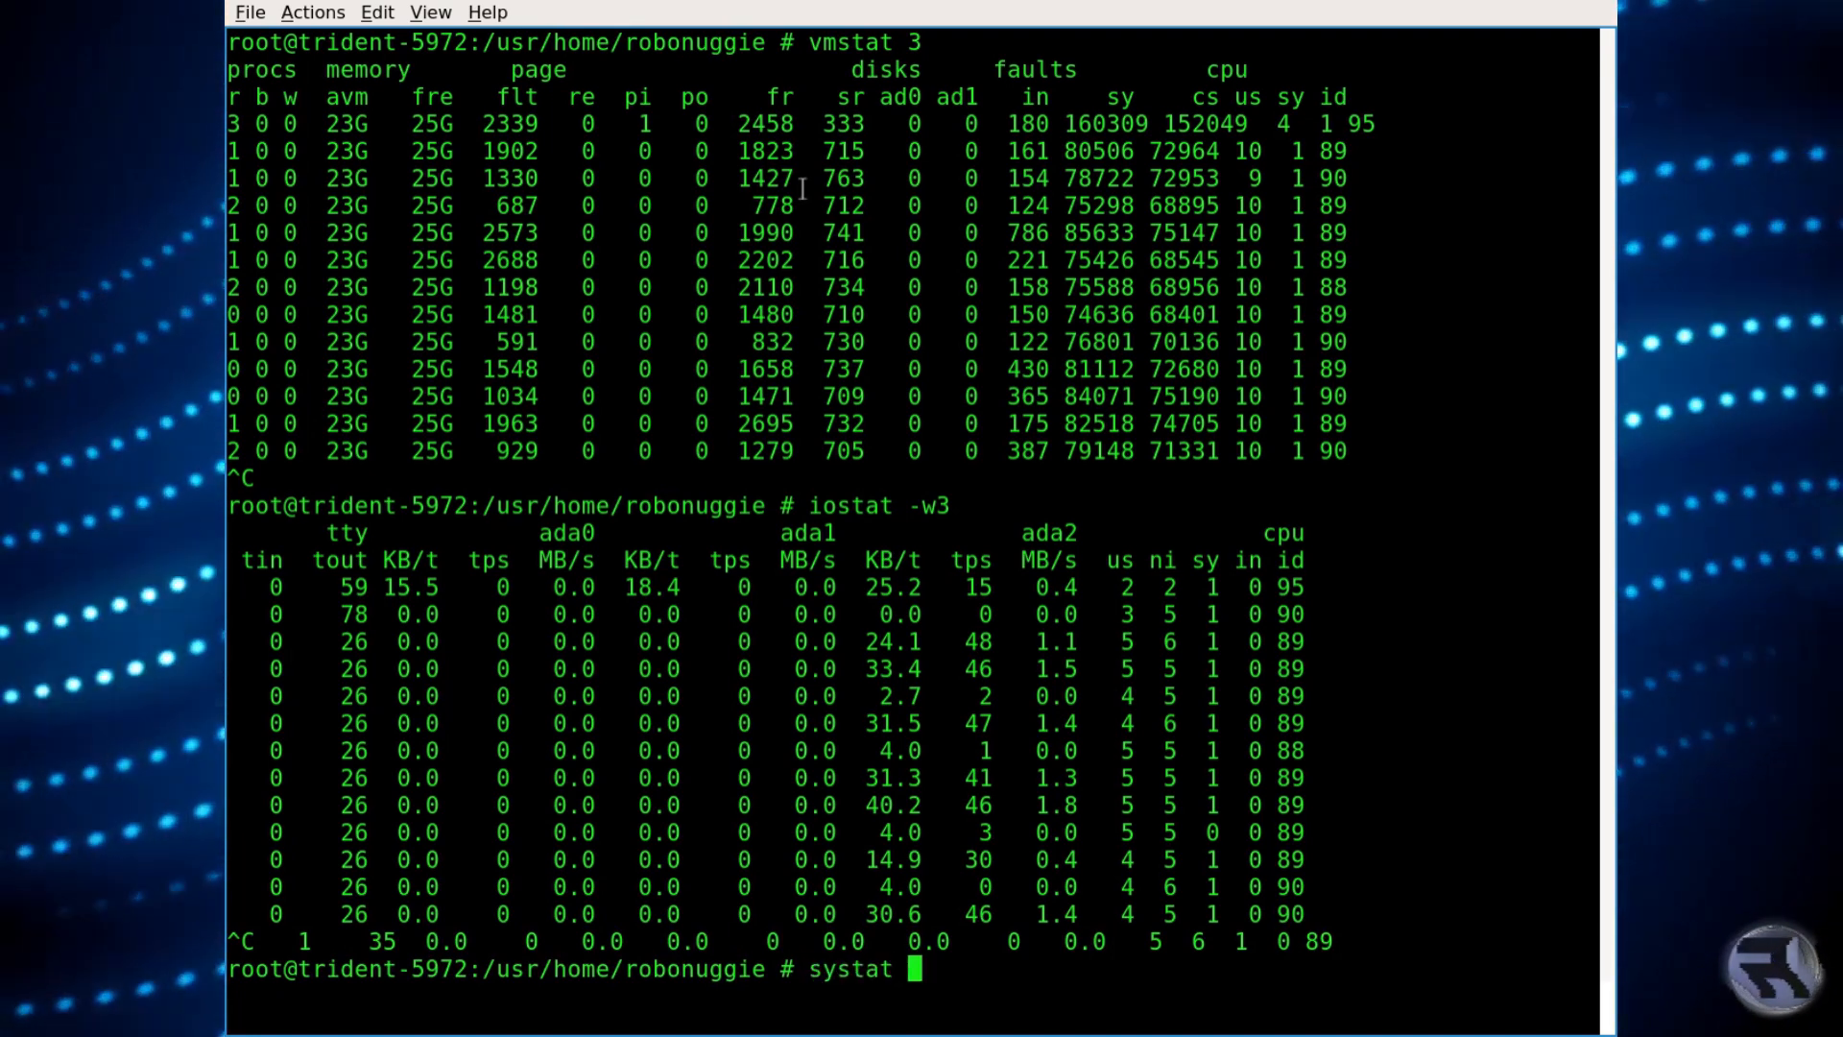
text( -)
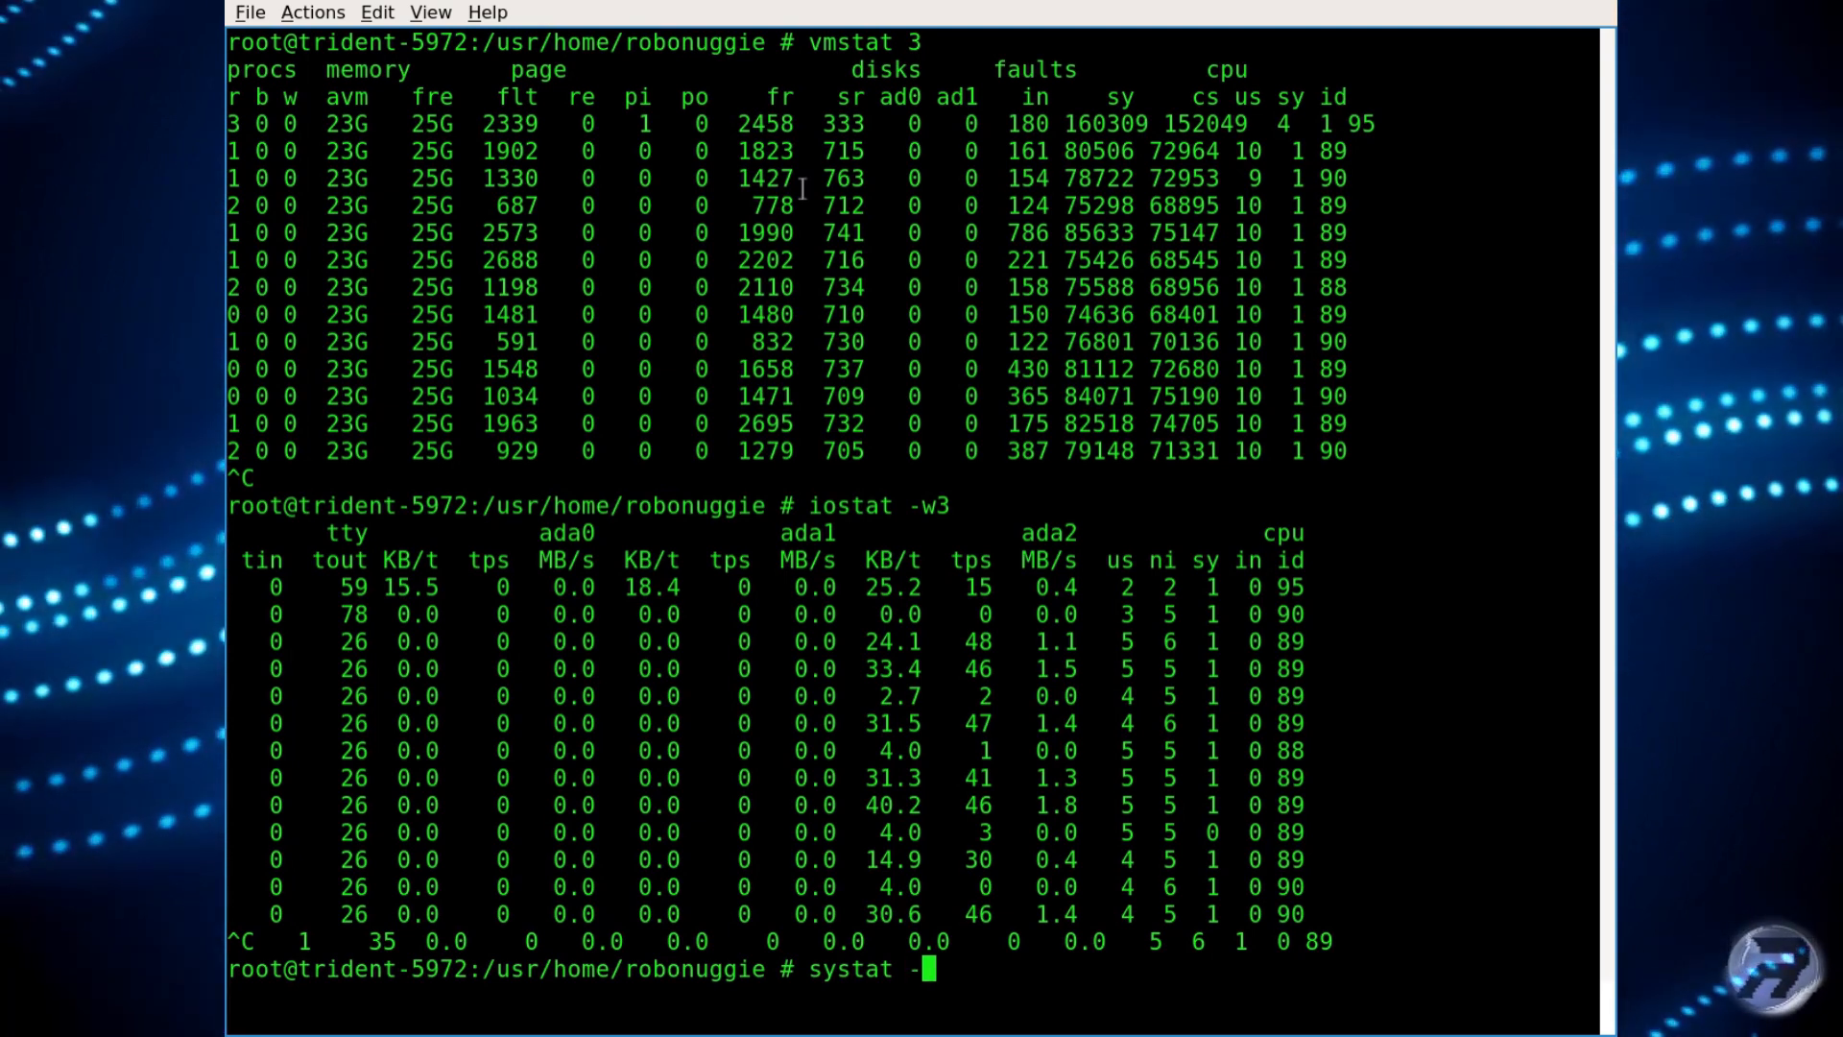
text(iostat)
key(Return)
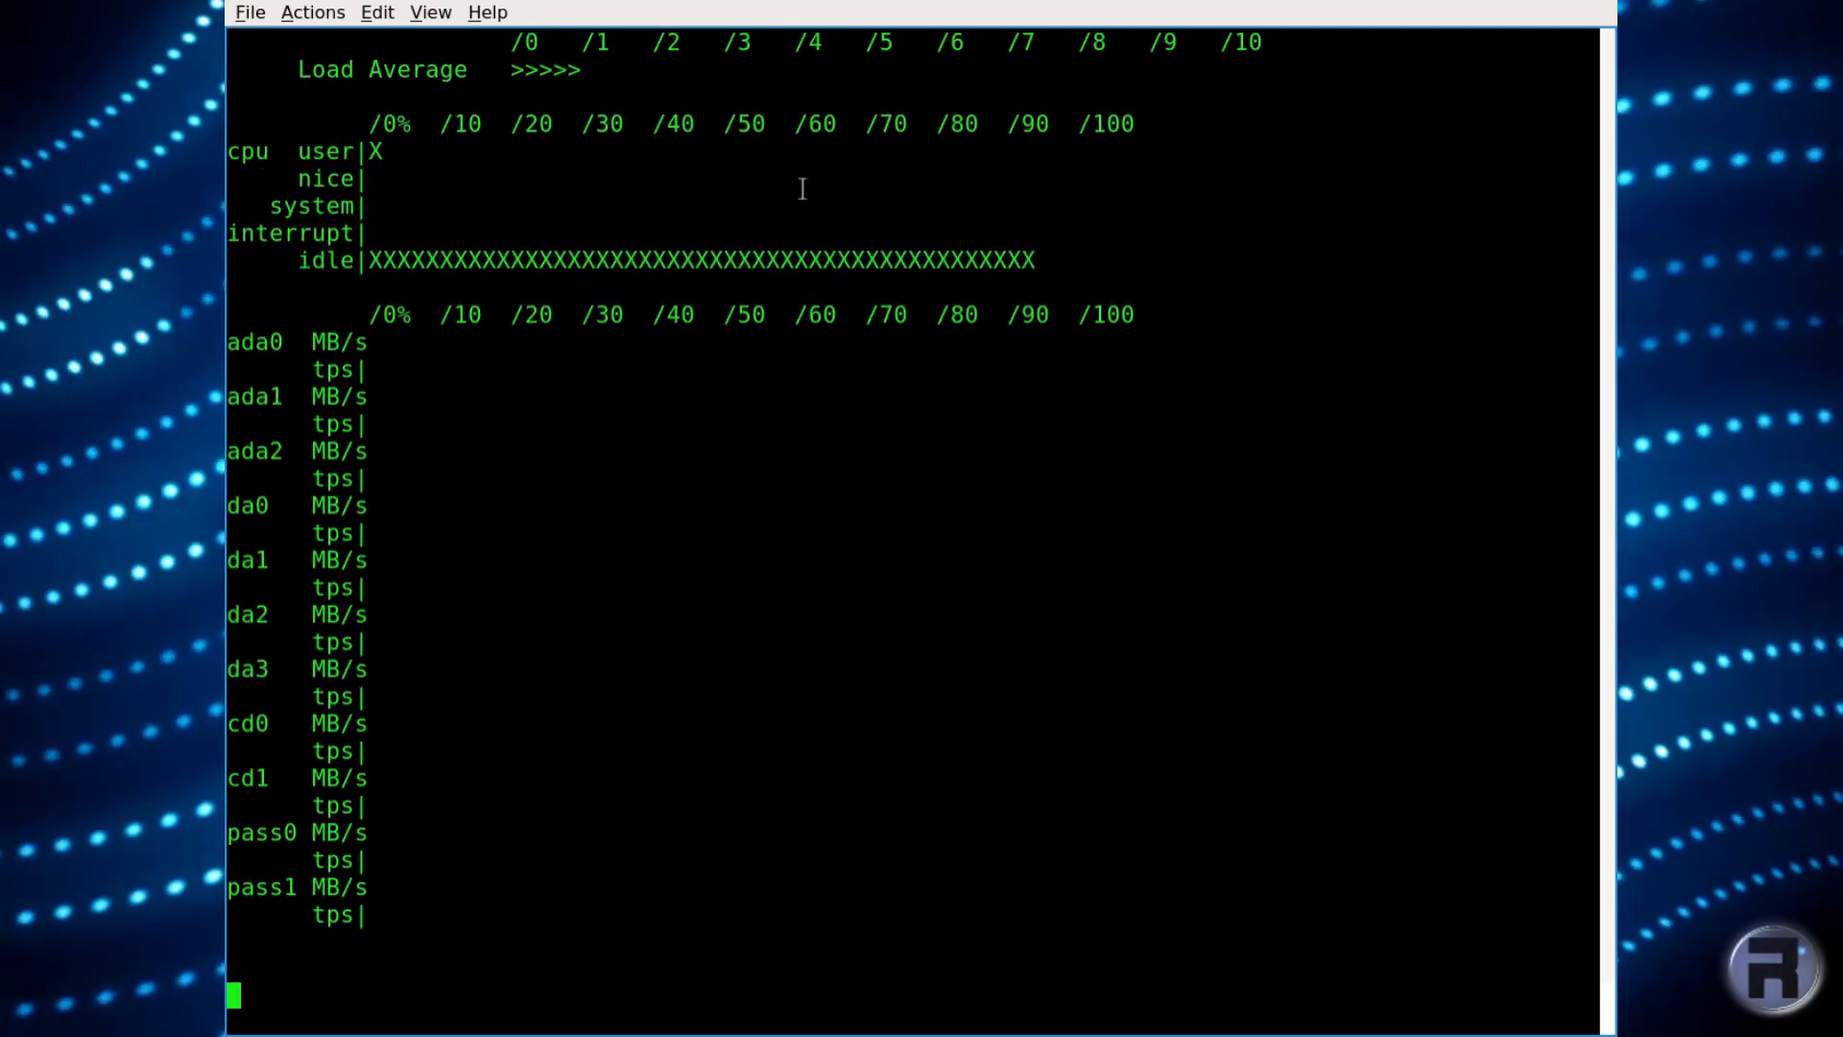